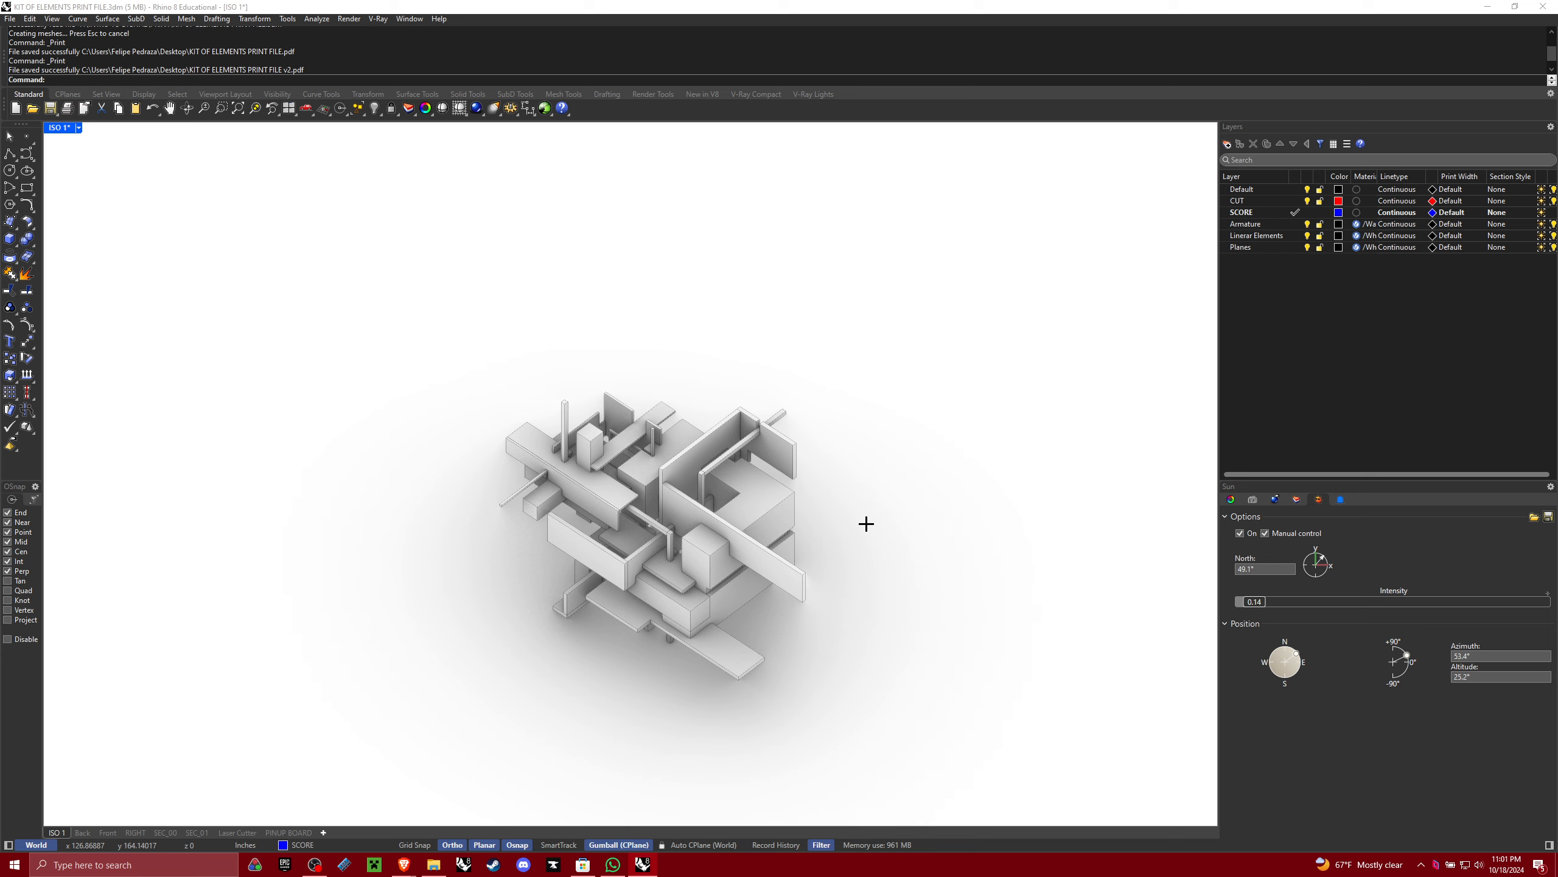
# Open another Rhino window and start a new model from the Small Objects - Millimeters template
pyautogui.press('Delete')
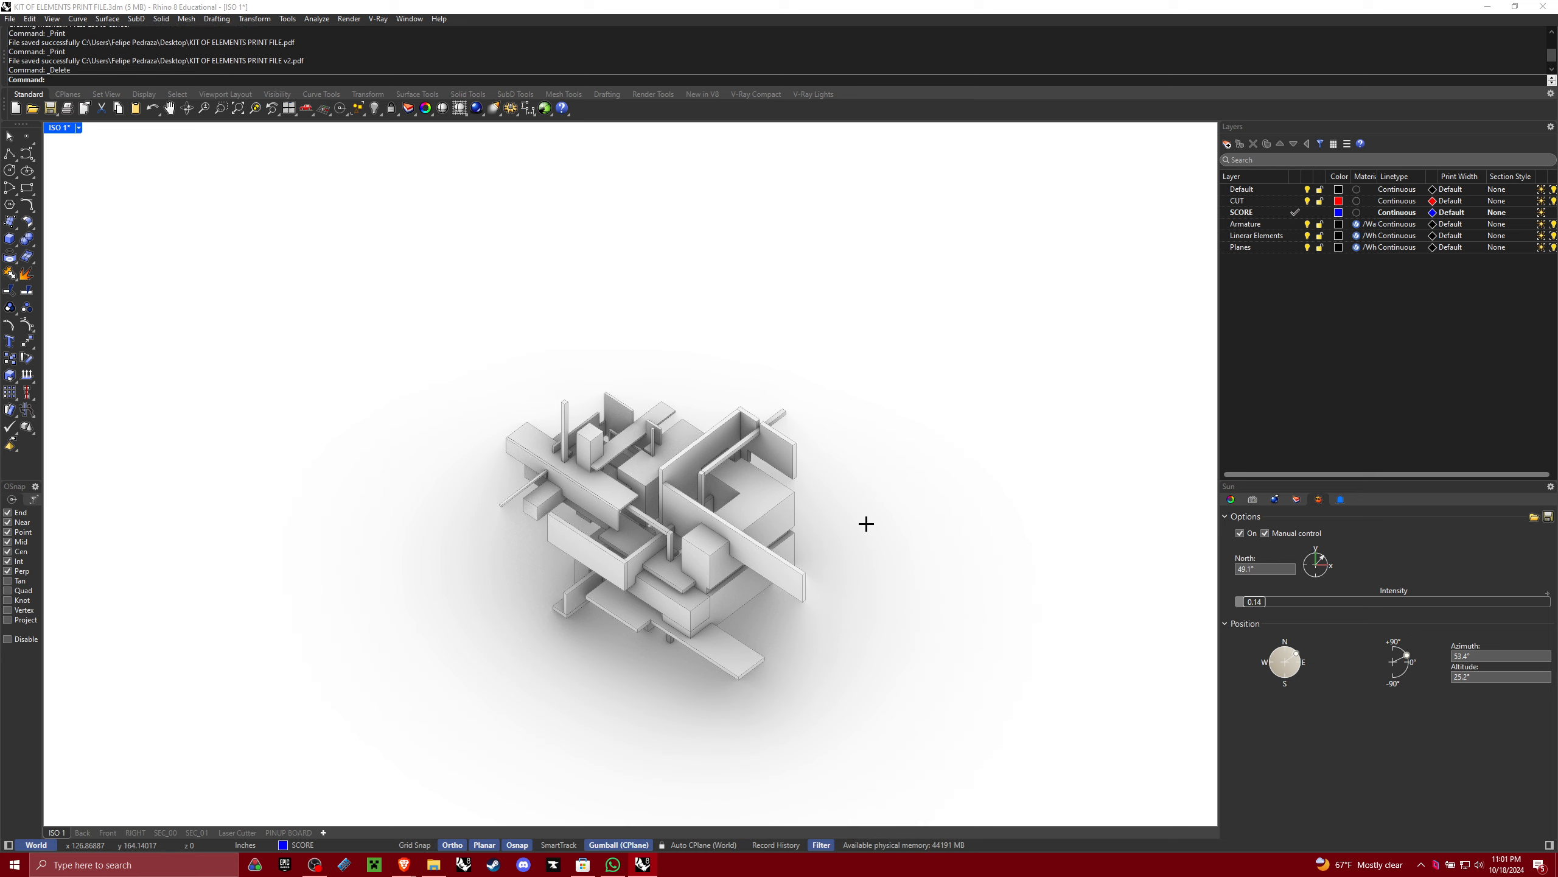
pyautogui.rightClick(642, 864)
pyautogui.click(734, 702)
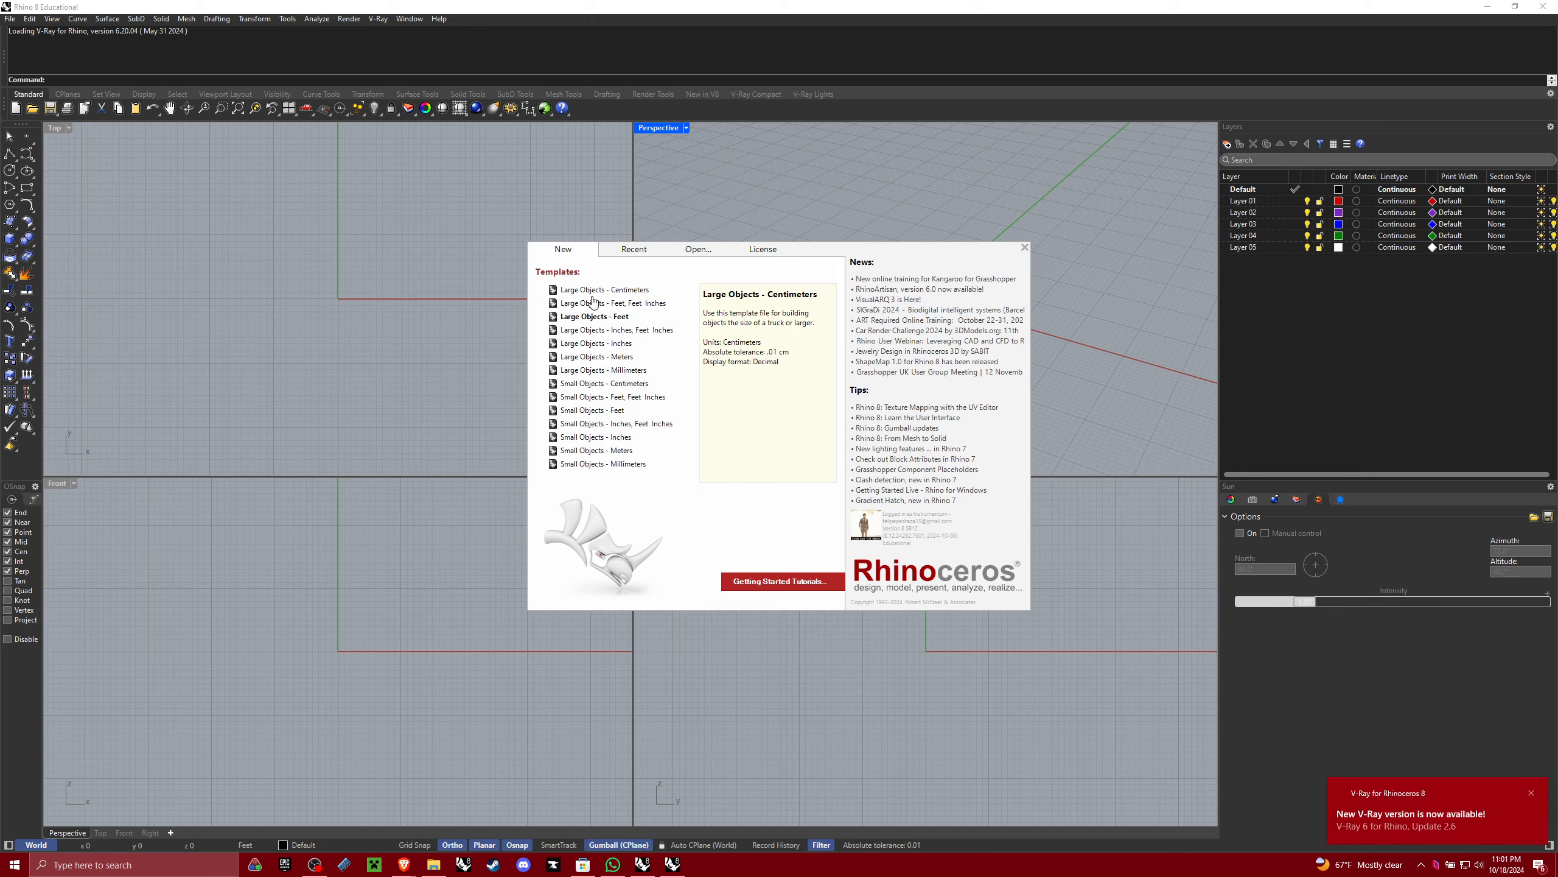
pyautogui.click(622, 463)
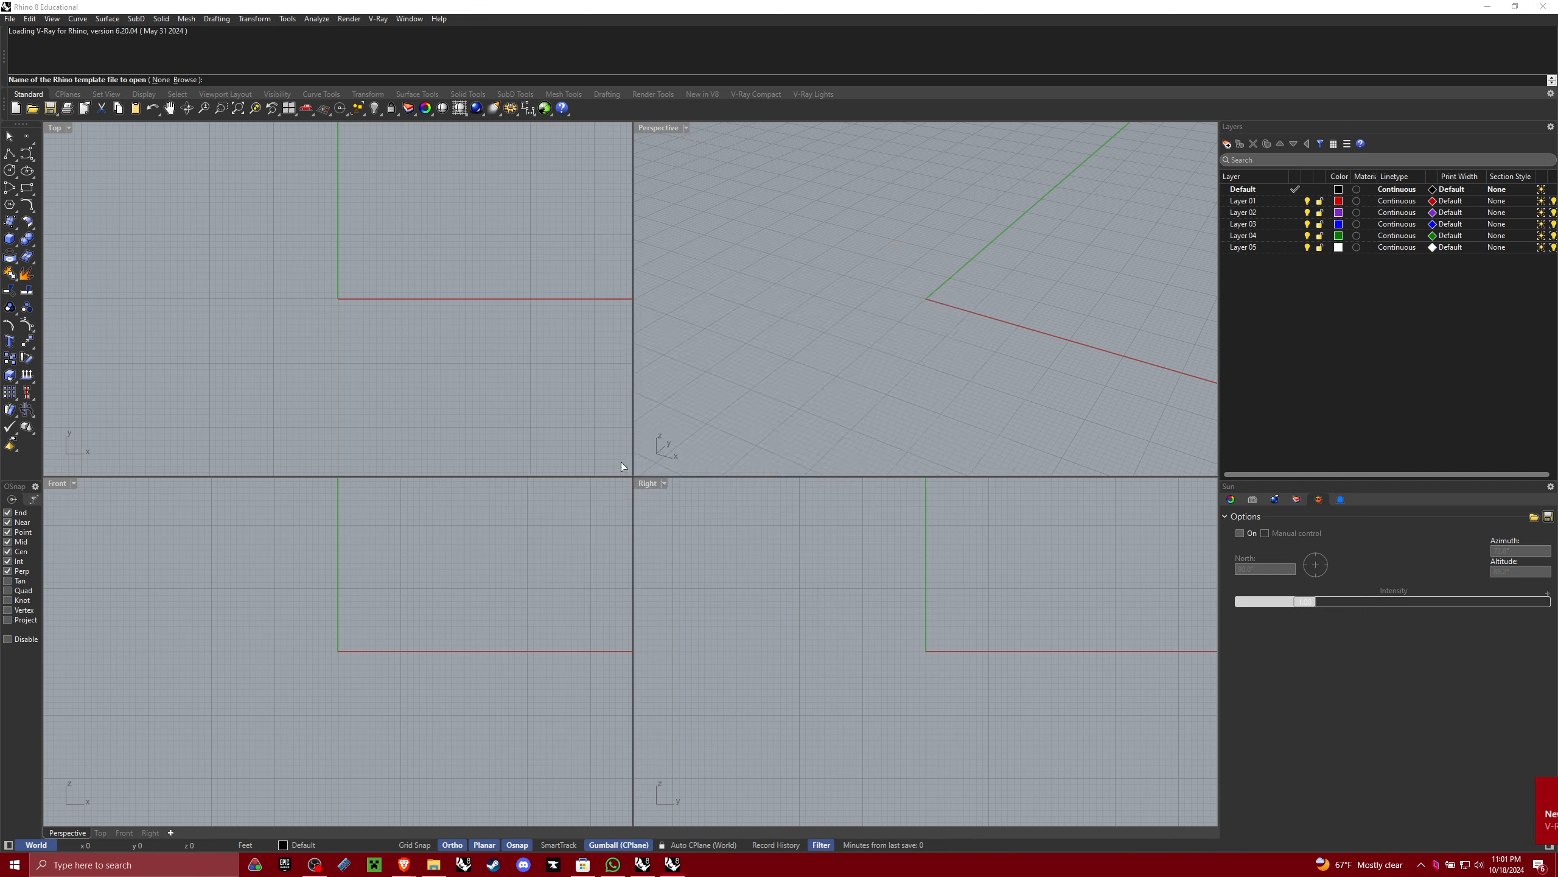
# Reduce both Rhino windows and arrange the new millimetre model and the KIT OF ELEMENTS PRINT FILE next to each other
pyautogui.doubleClick(724, 10)
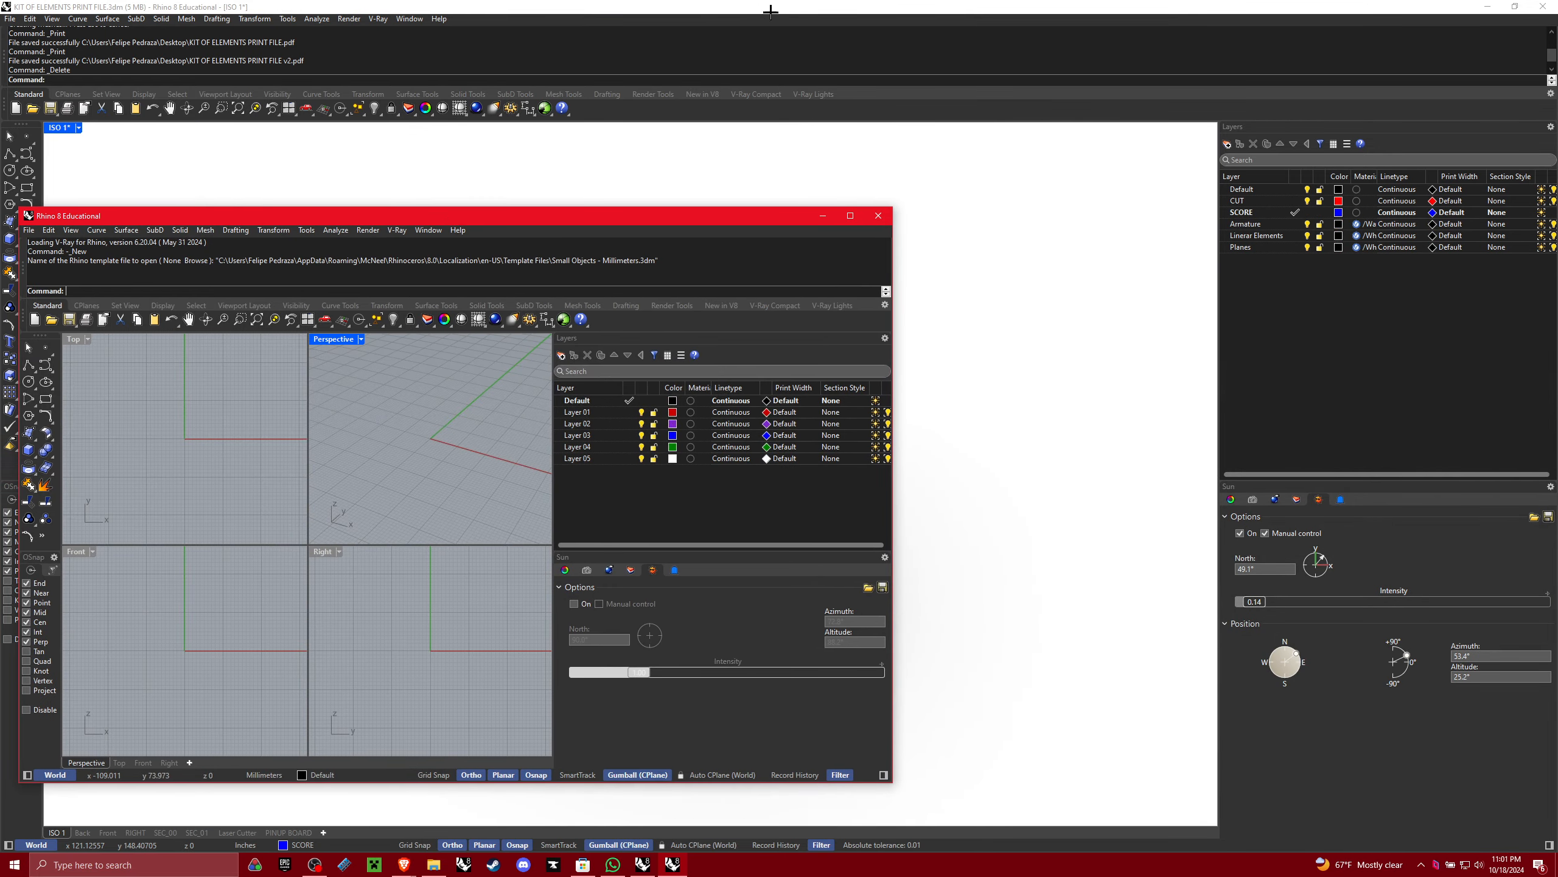
pyautogui.click(771, 12)
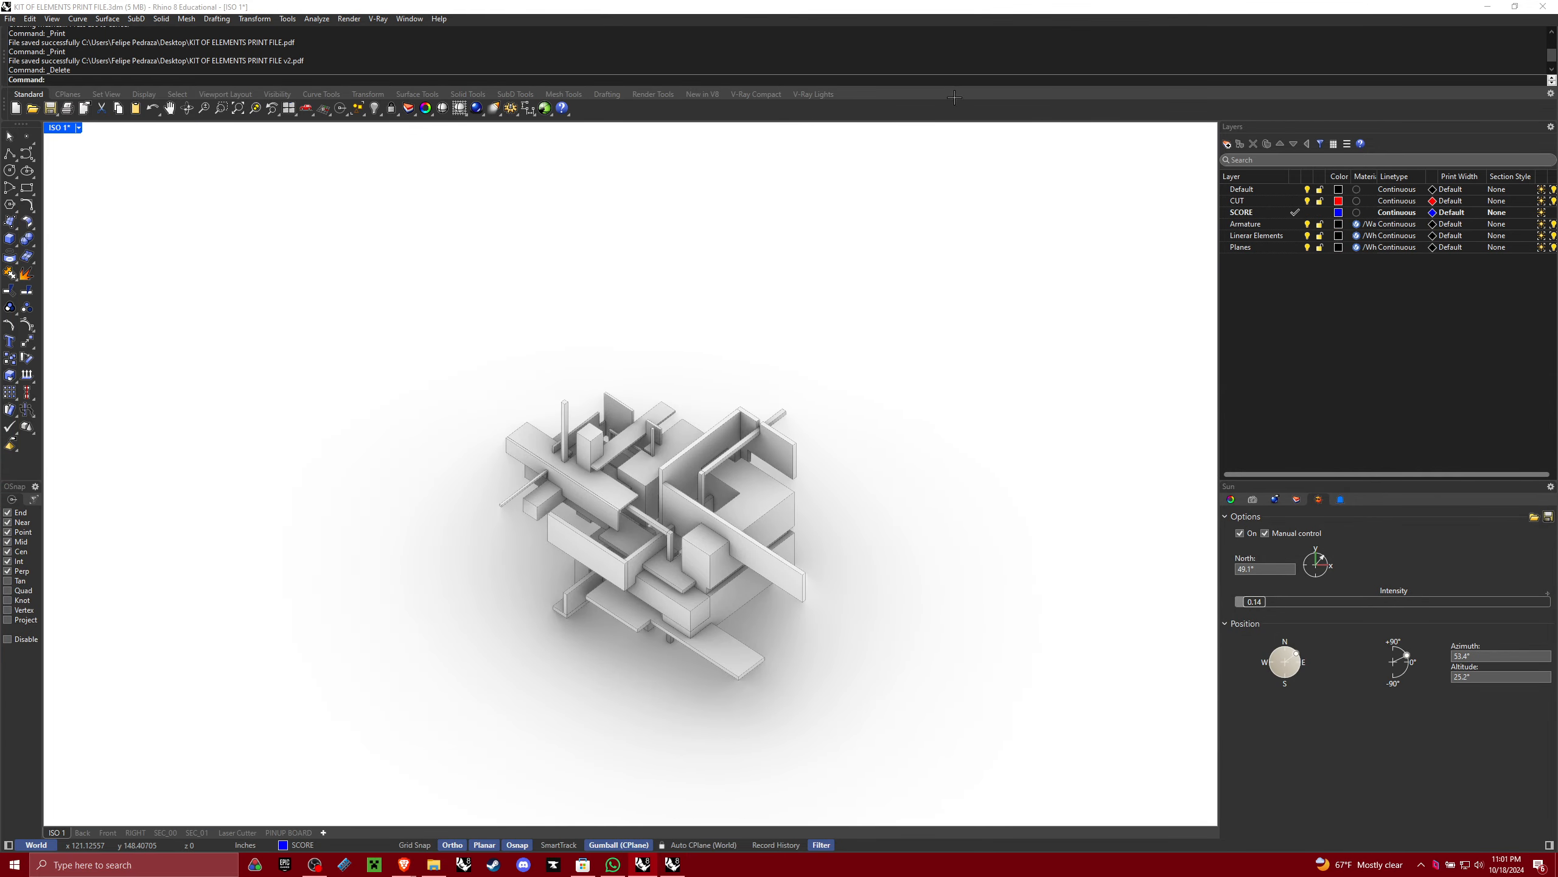
pyautogui.doubleClick(833, 12)
pyautogui.moveTo(451, 215); pyautogui.dragTo(420, 181)
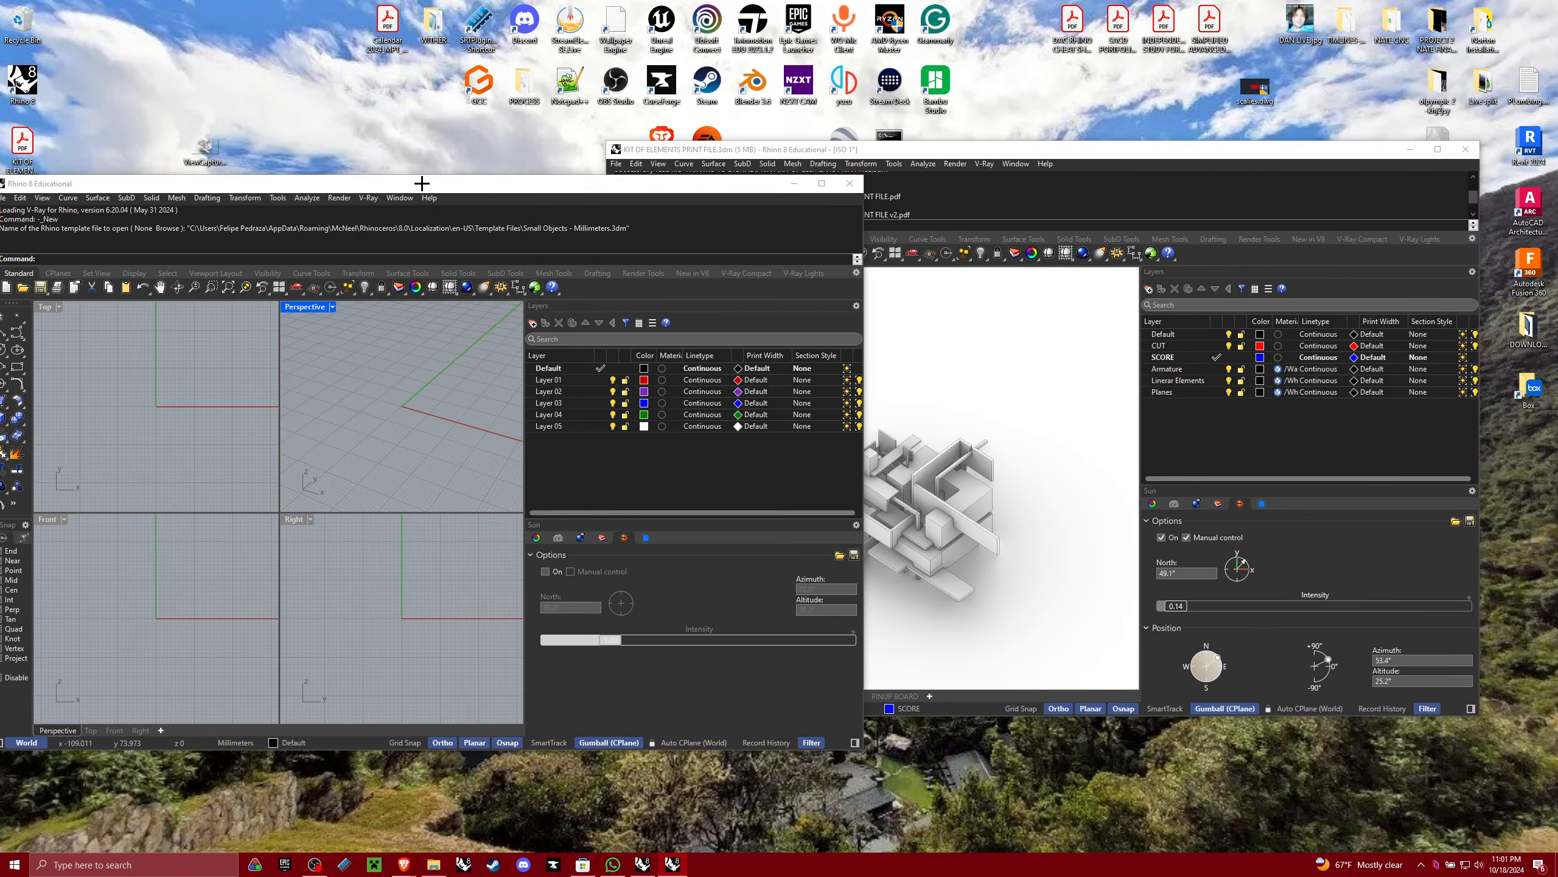
pyautogui.moveTo(954, 149); pyautogui.dragTo(1006, 166)
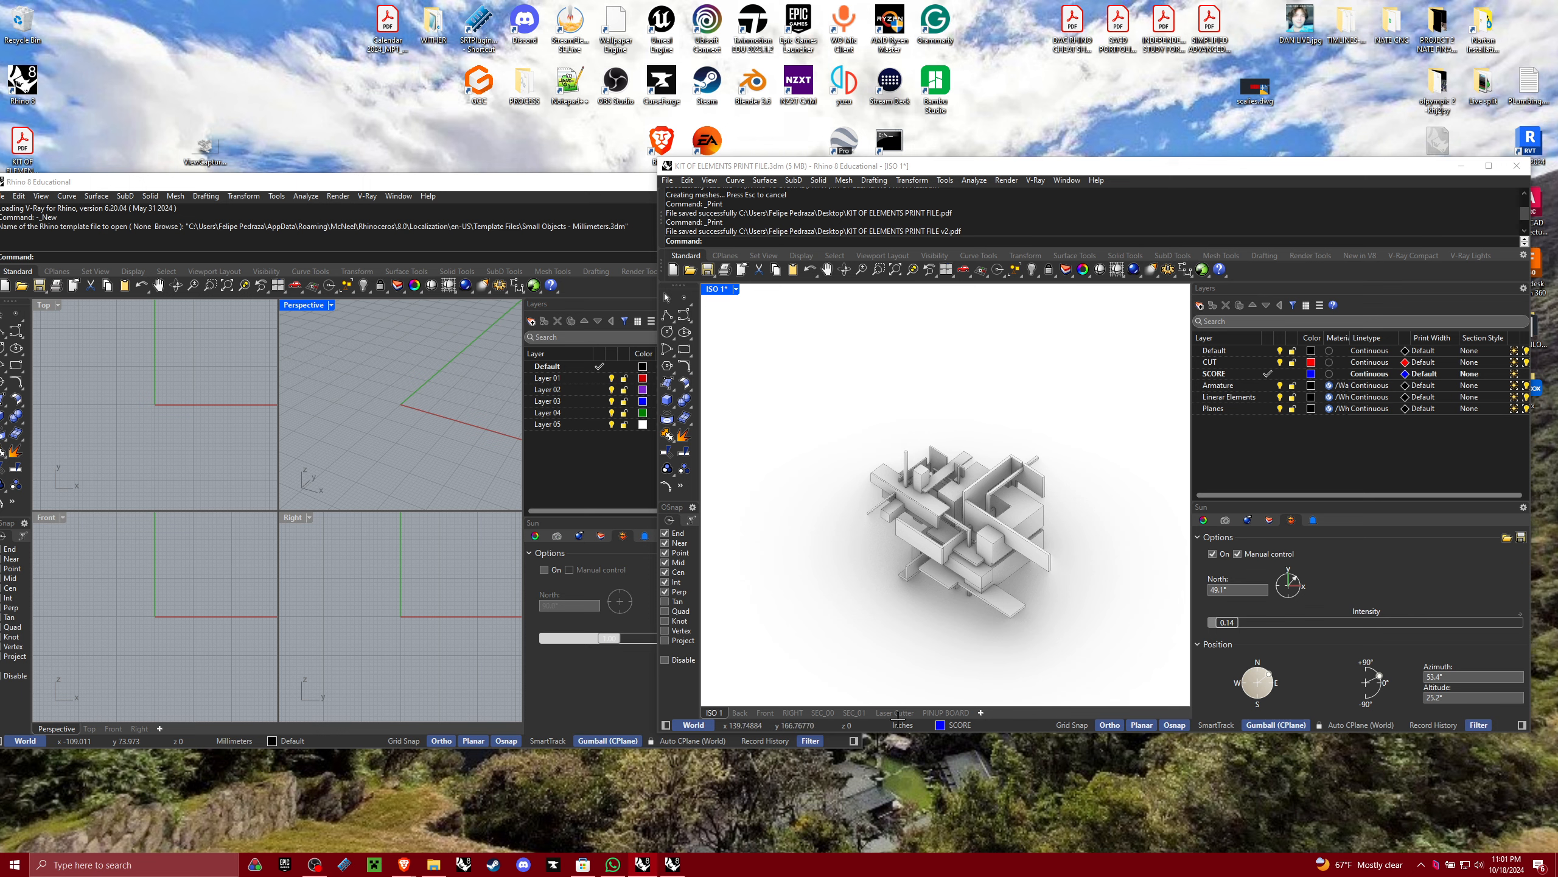
# Open the unit settings of the KIT OF ELEMENTS PRINT FILE and review its model units and display precision options
pyautogui.write('Units')
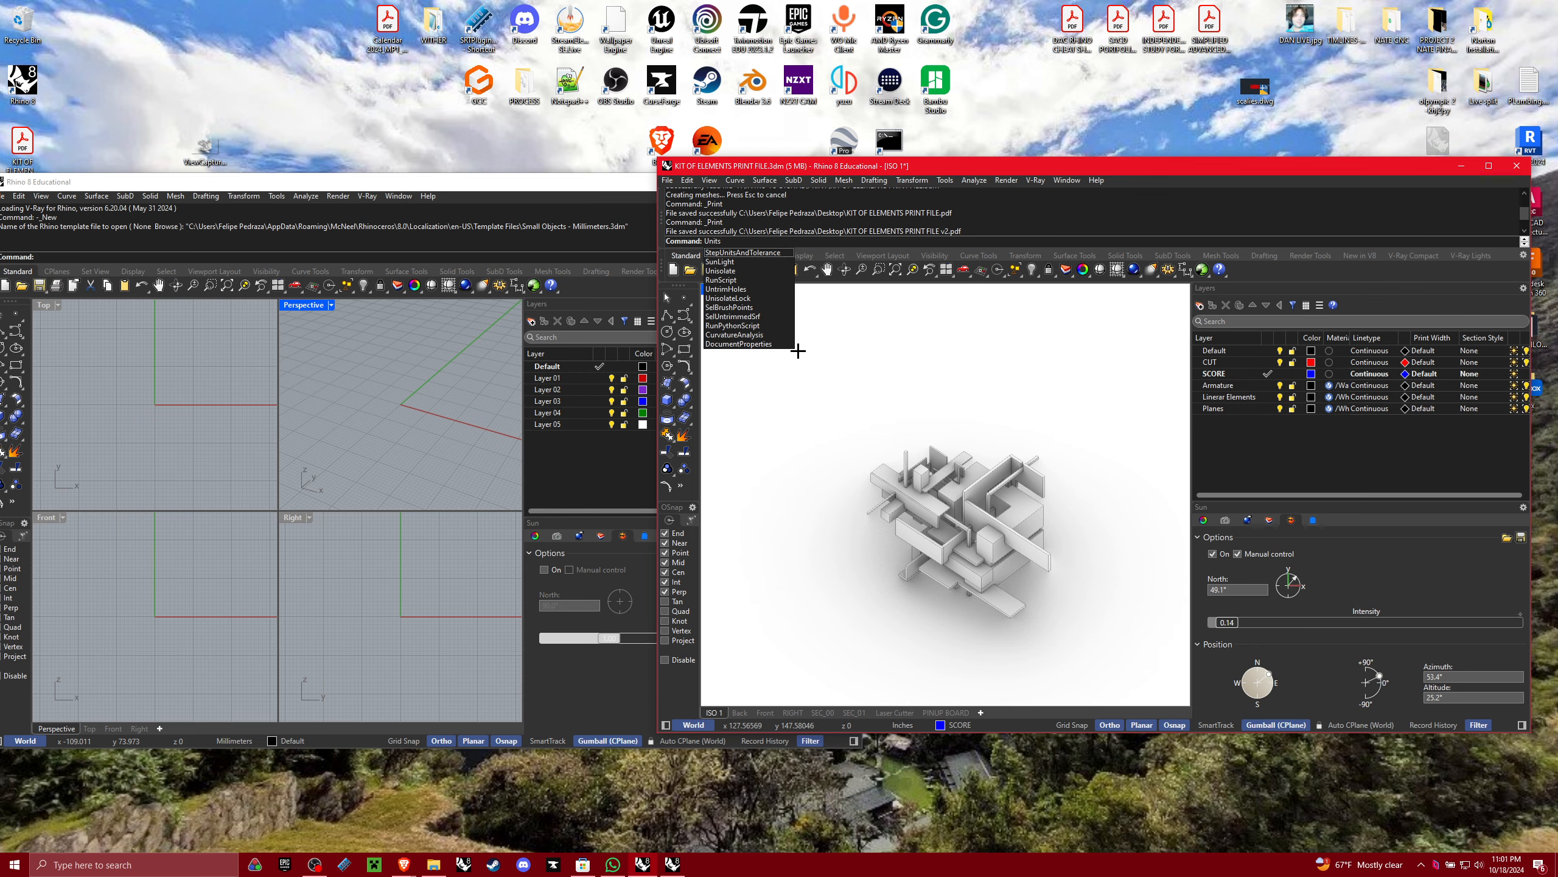
pyautogui.press('Return')
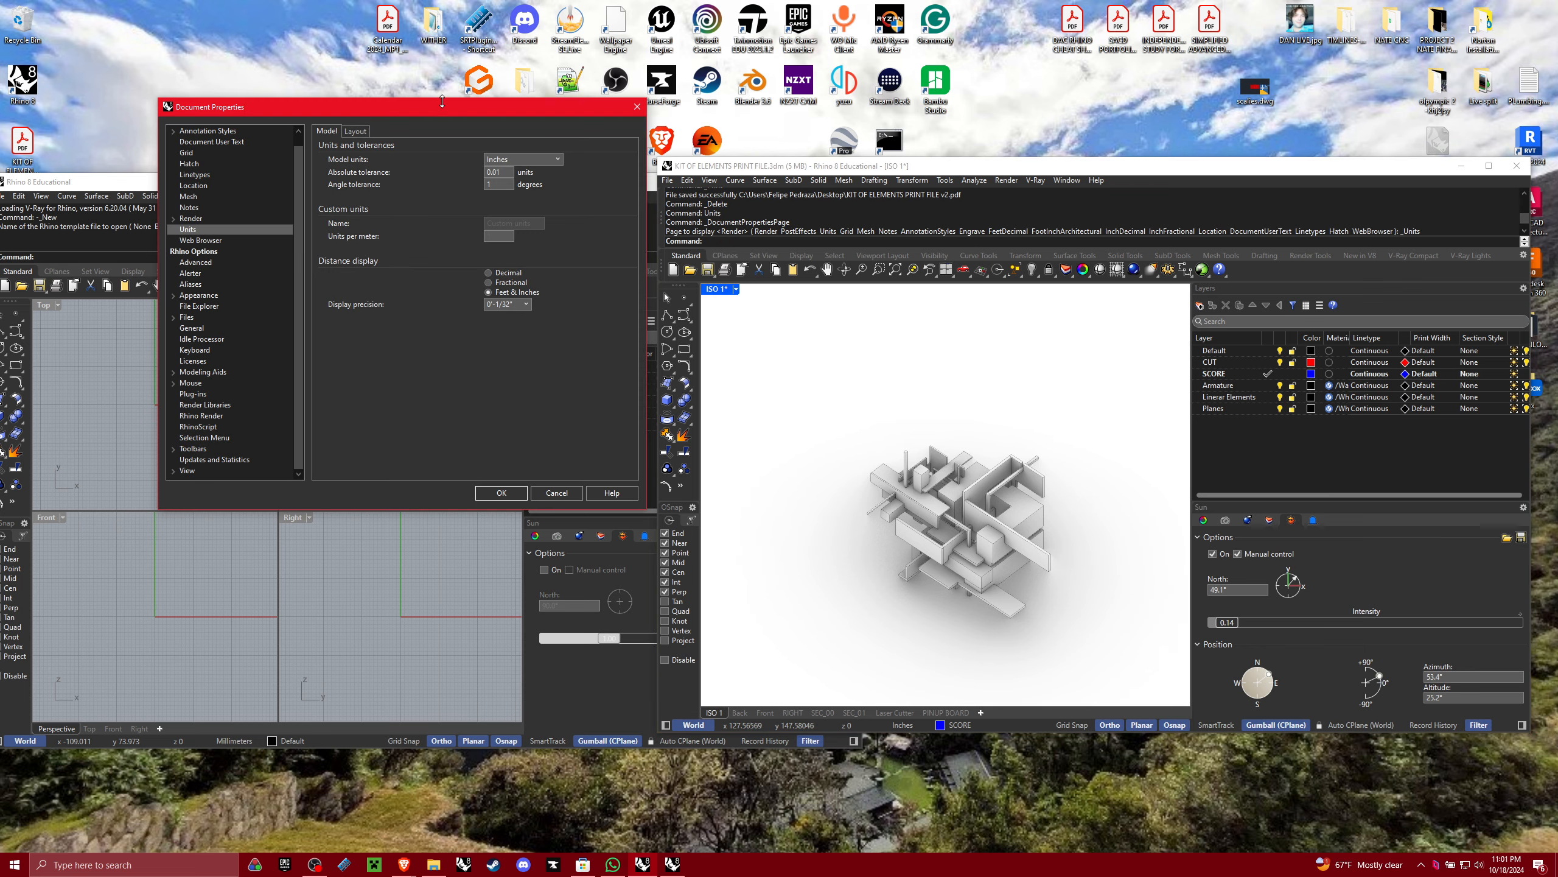
pyautogui.moveTo(442, 102); pyautogui.dragTo(982, 192)
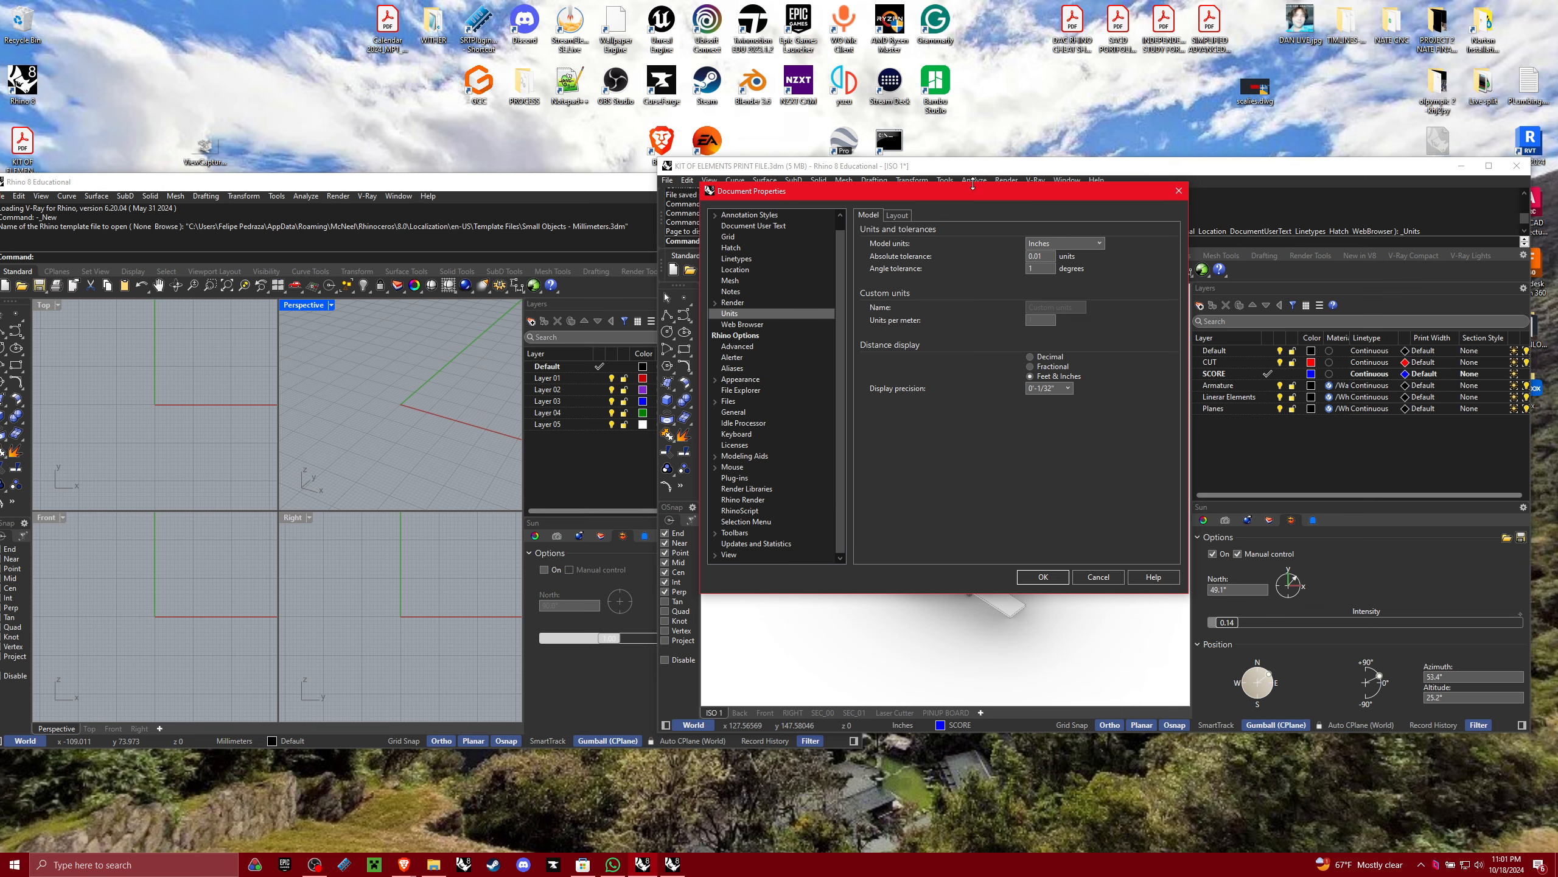
pyautogui.click(1062, 242)
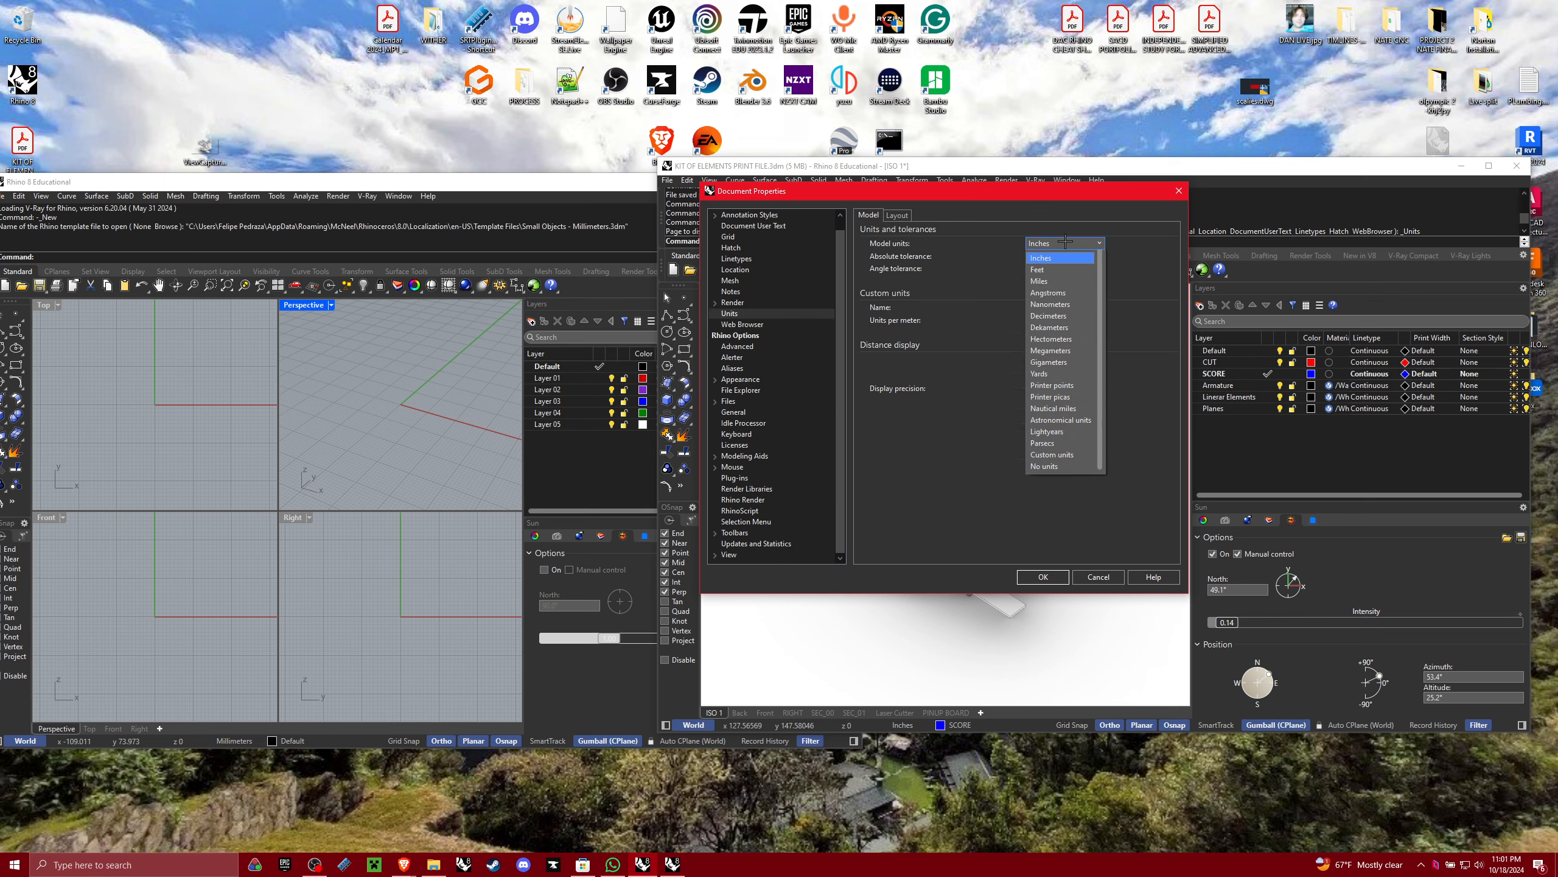
pyautogui.click(1050, 326)
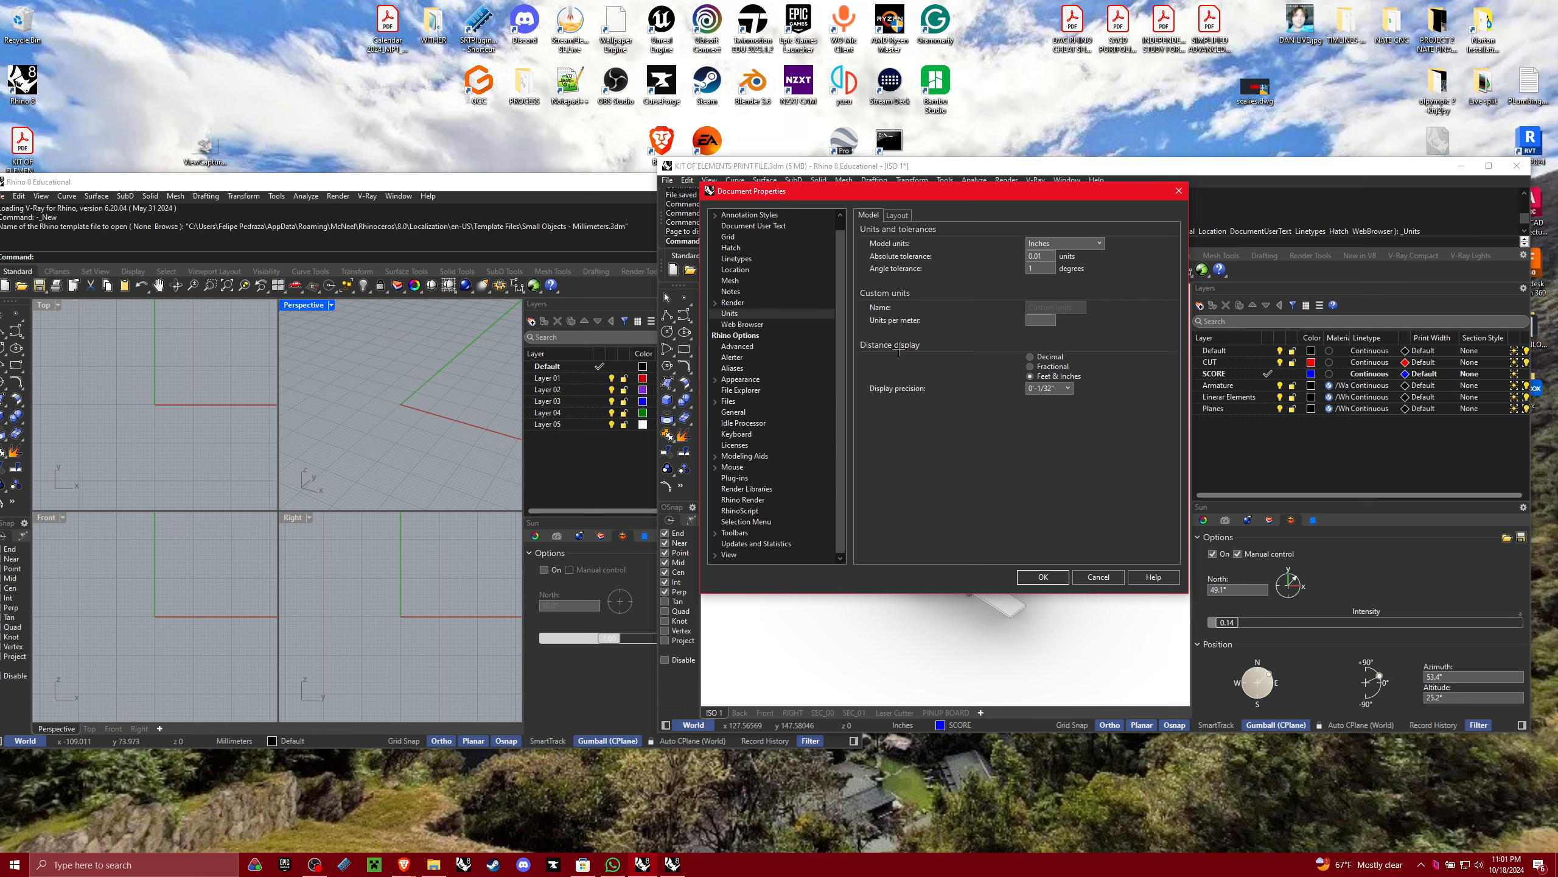
pyautogui.click(1061, 385)
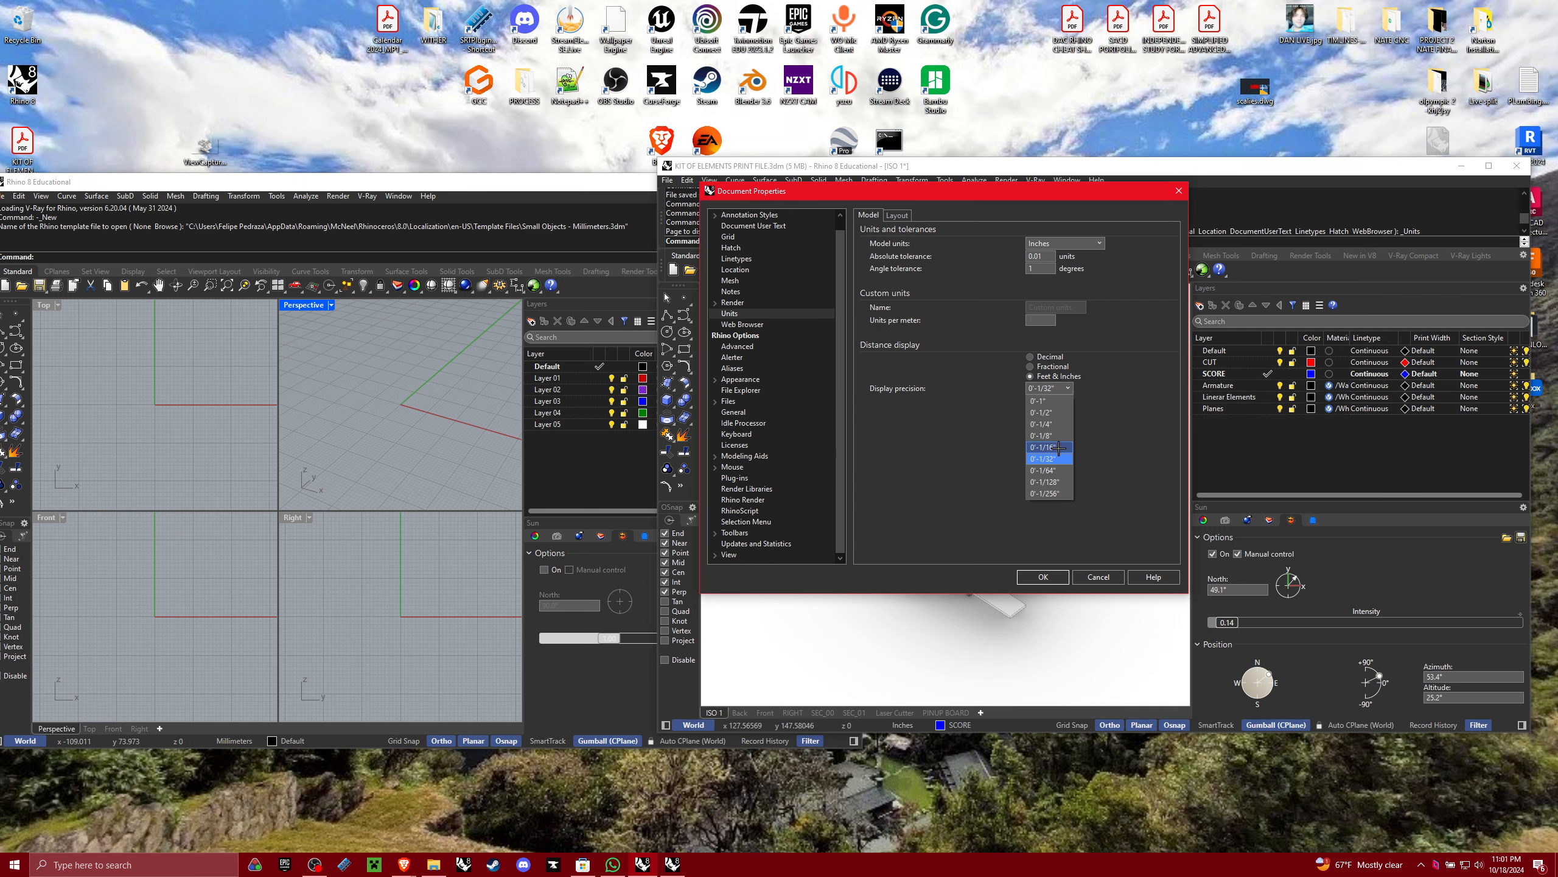
pyautogui.click(1048, 459)
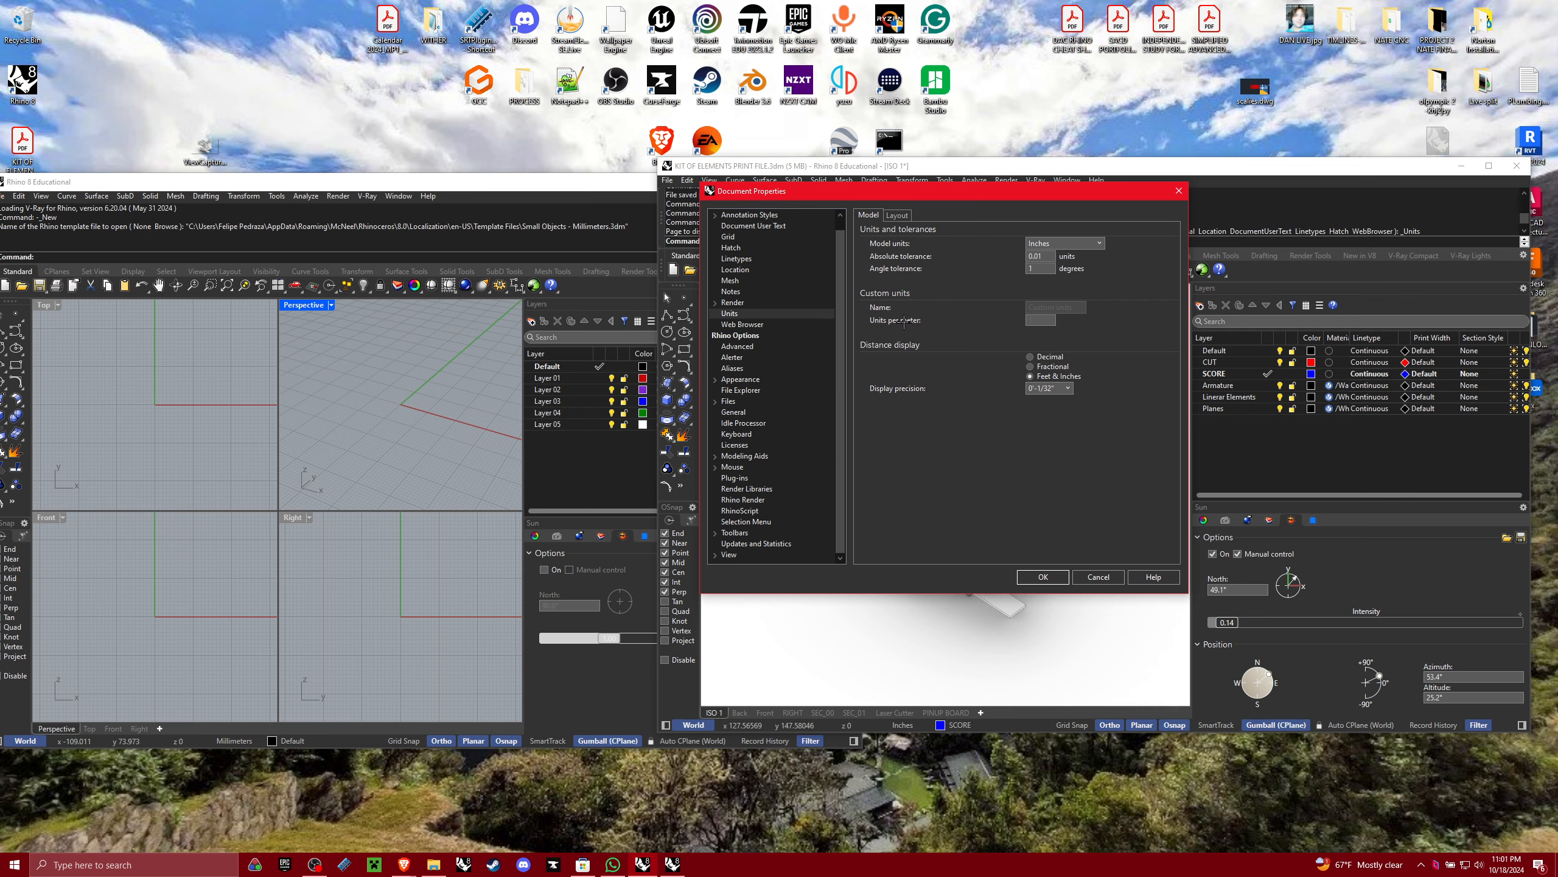
# Review the layout unit options, recheck the model units and close the document properties
pyautogui.click(908, 214)
pyautogui.click(1059, 242)
pyautogui.click(992, 251)
pyautogui.click(1039, 243)
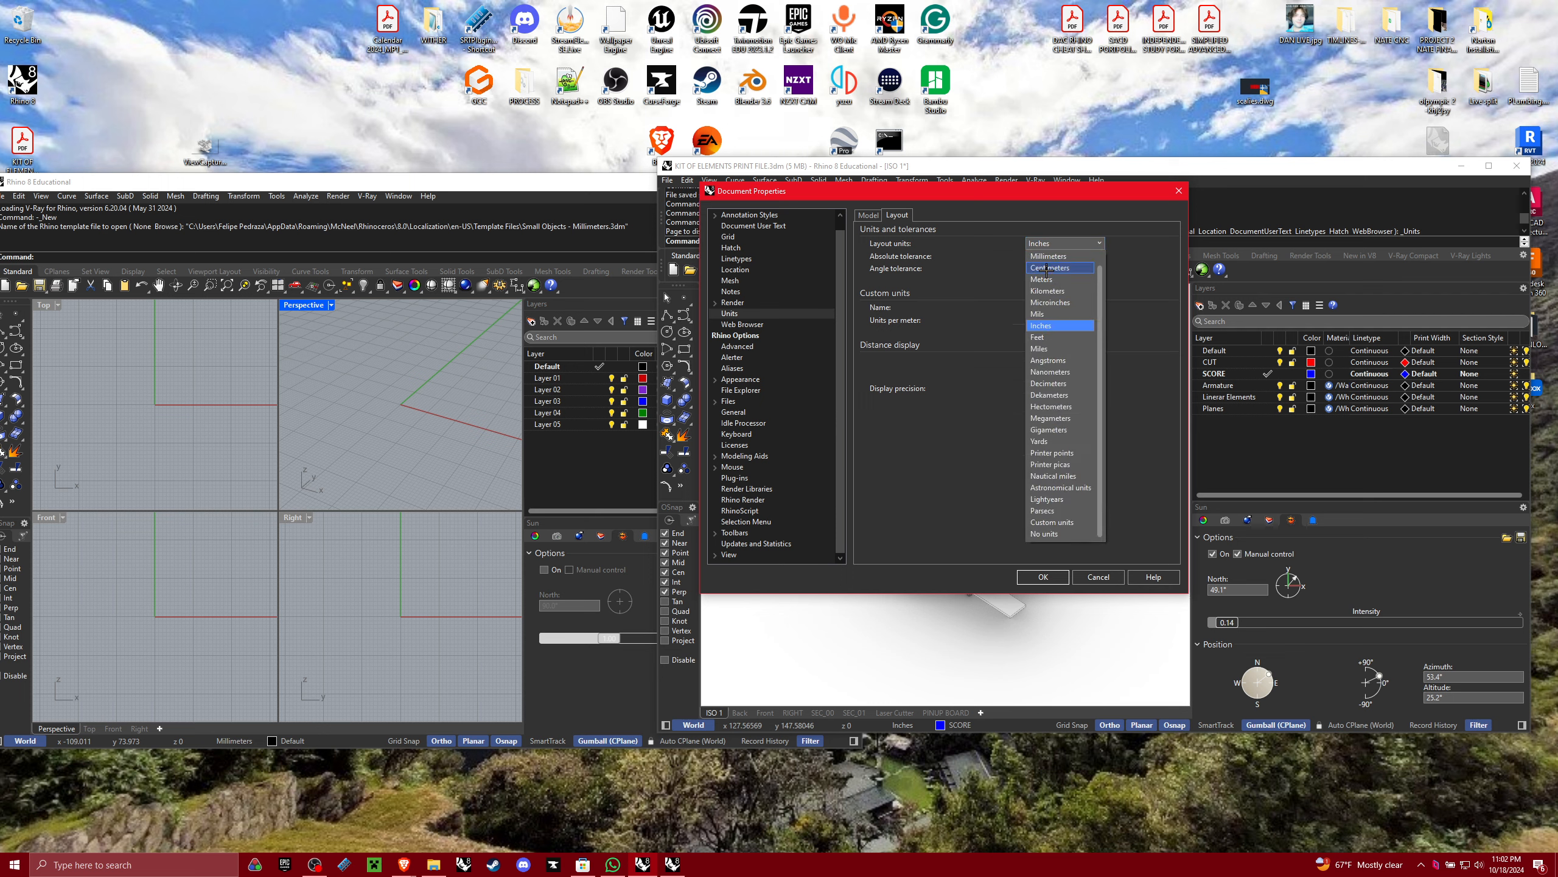
pyautogui.click(980, 375)
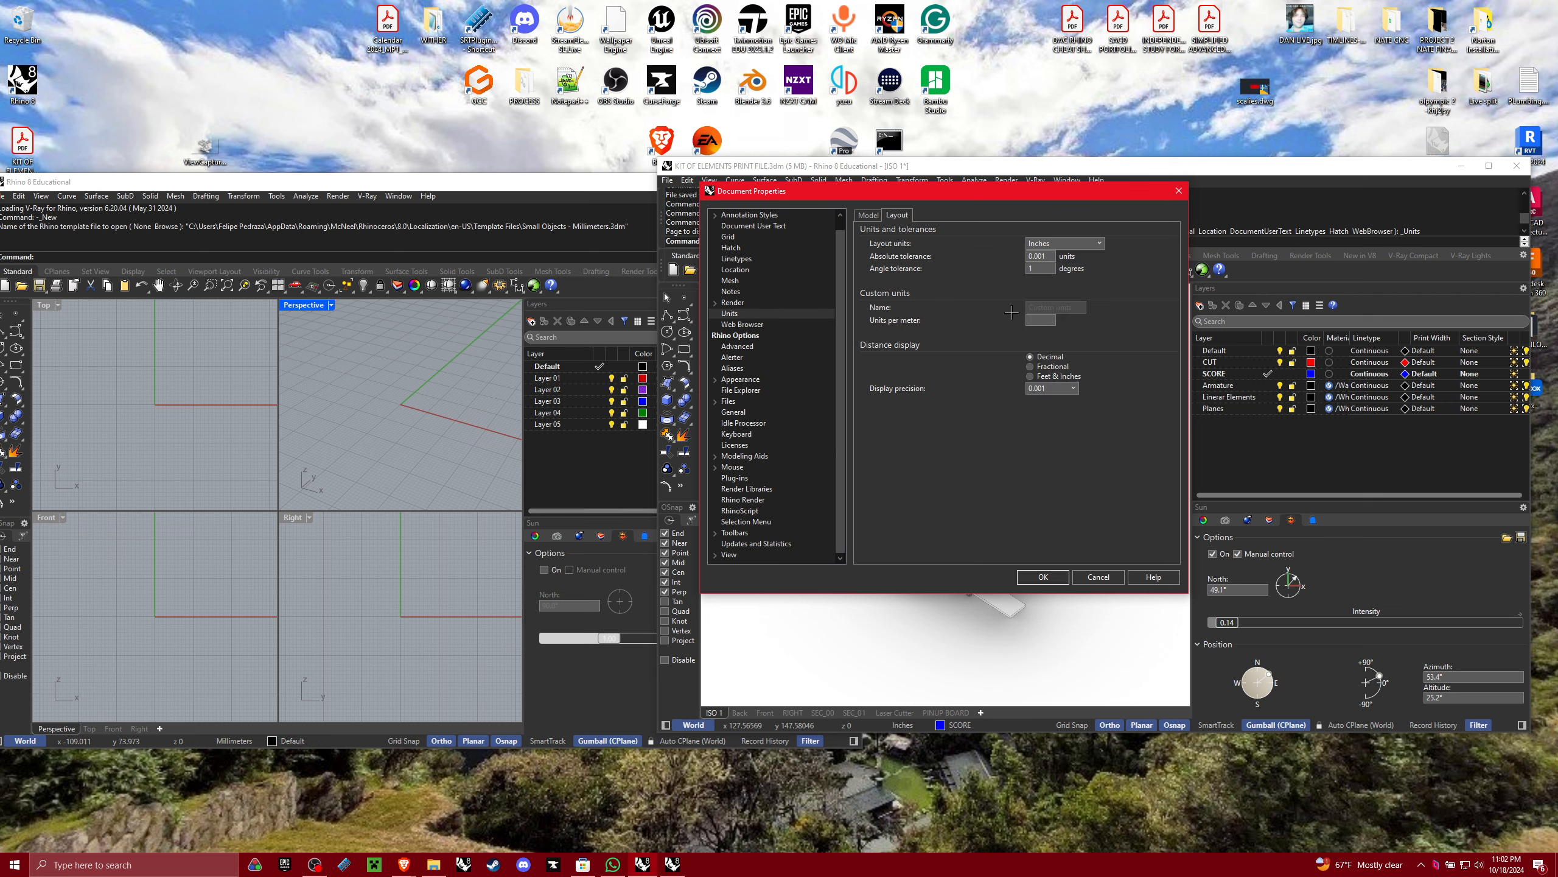
pyautogui.click(1041, 242)
pyautogui.click(1012, 360)
pyautogui.click(1034, 377)
pyautogui.click(1065, 243)
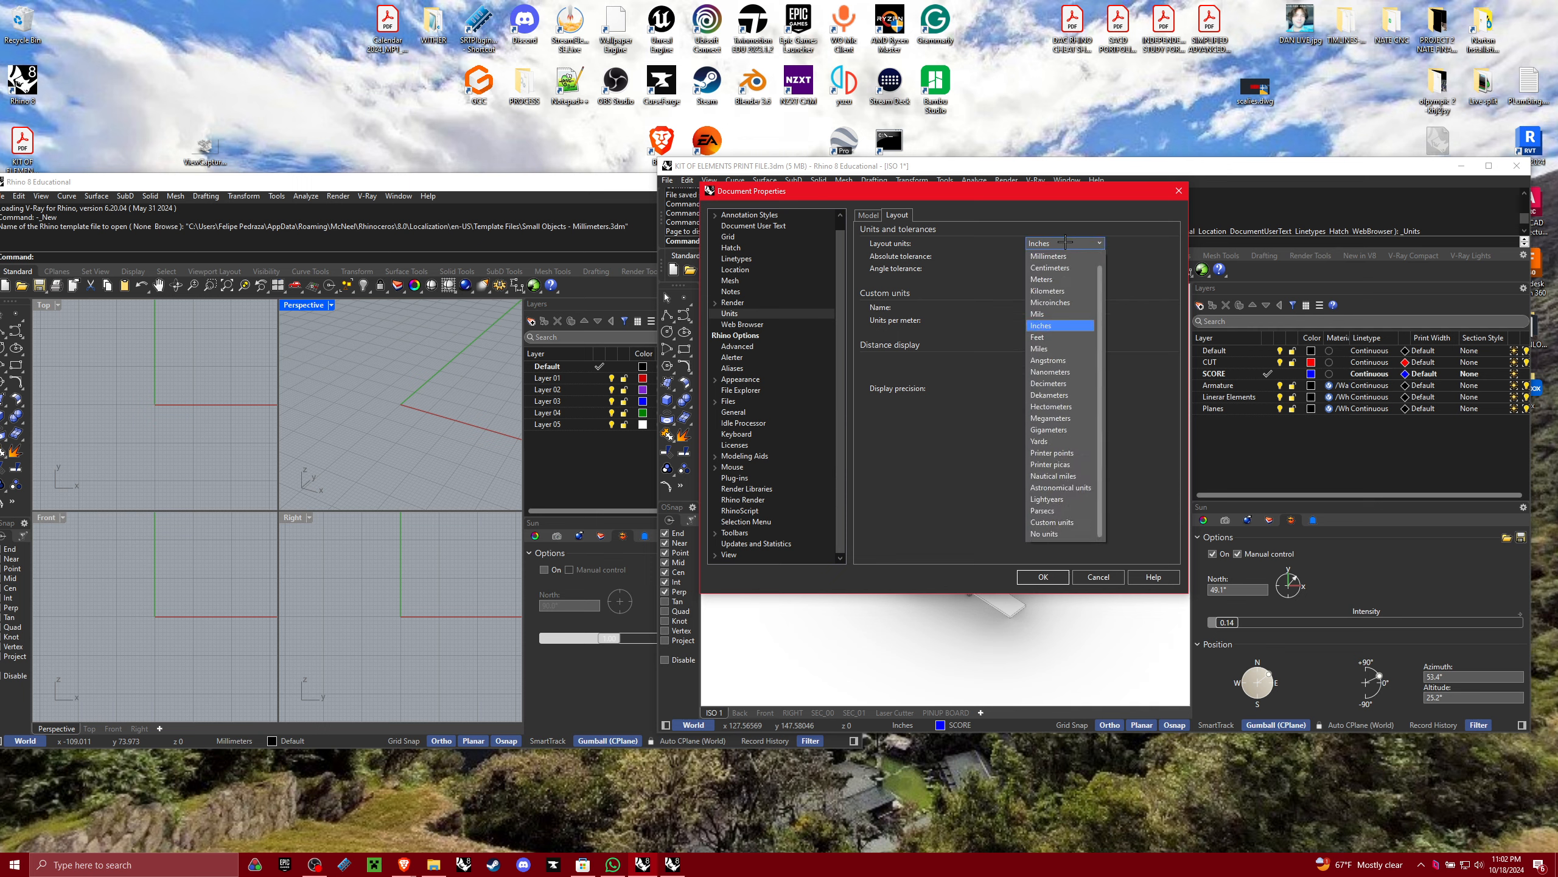
pyautogui.click(868, 215)
pyautogui.click(1049, 242)
pyautogui.click(1059, 574)
pyautogui.click(1059, 575)
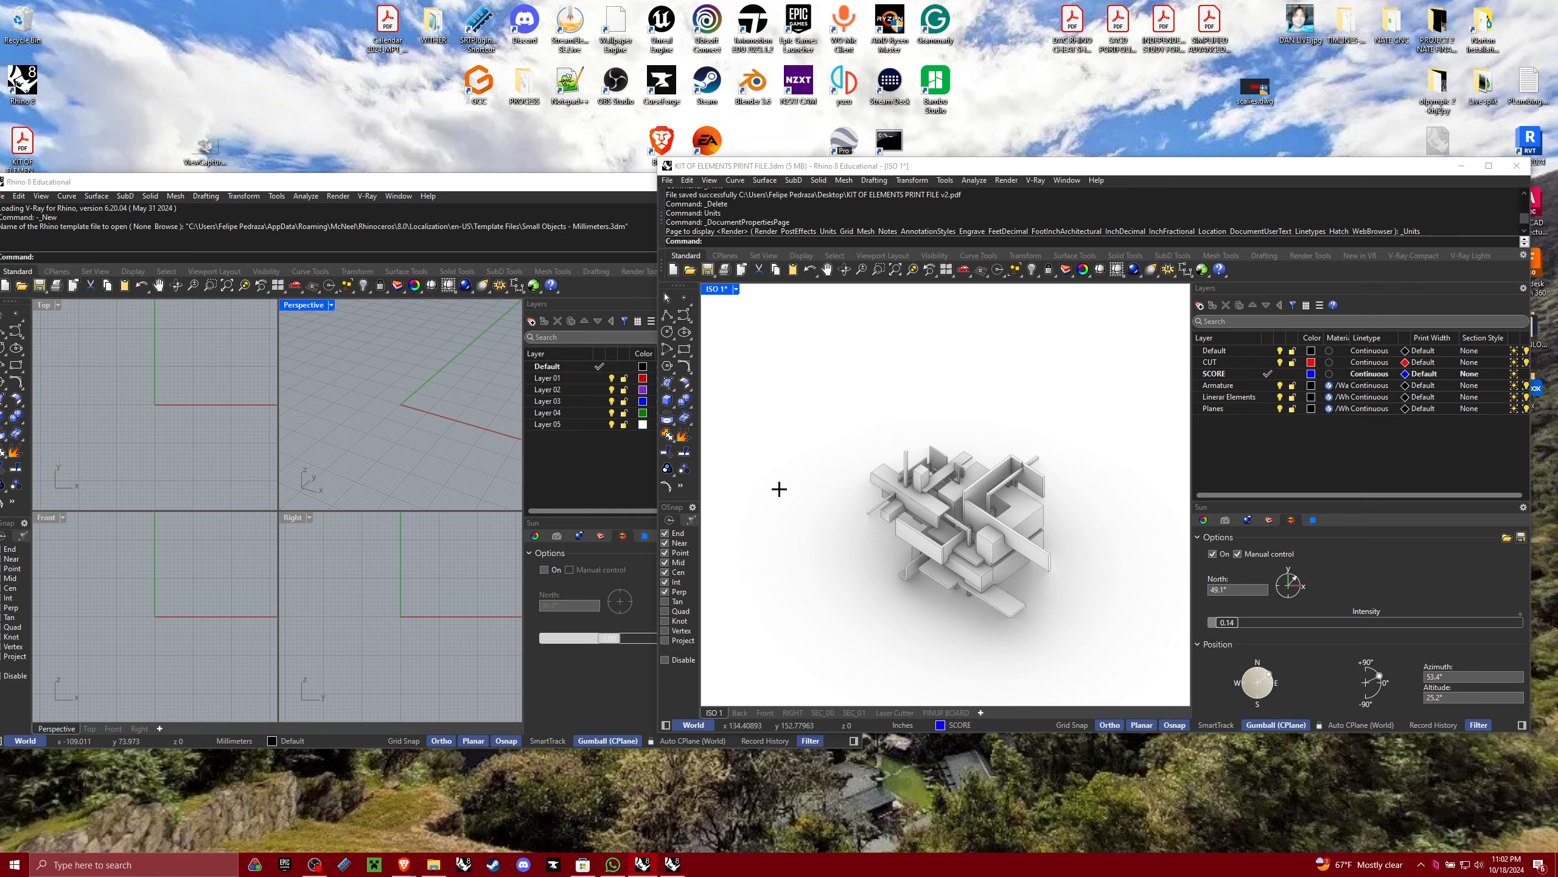
# Maximize the new millimetre model's window and enlarge its Perspective viewport to fill the workspace
pyautogui.moveTo(1085, 672); pyautogui.dragTo(812, 405)
pyautogui.click(977, 692)
pyautogui.moveTo(463, 183); pyautogui.dragTo(758, 2)
pyautogui.doubleClick(658, 128)
pyautogui.scroll(-6, 748, 375)
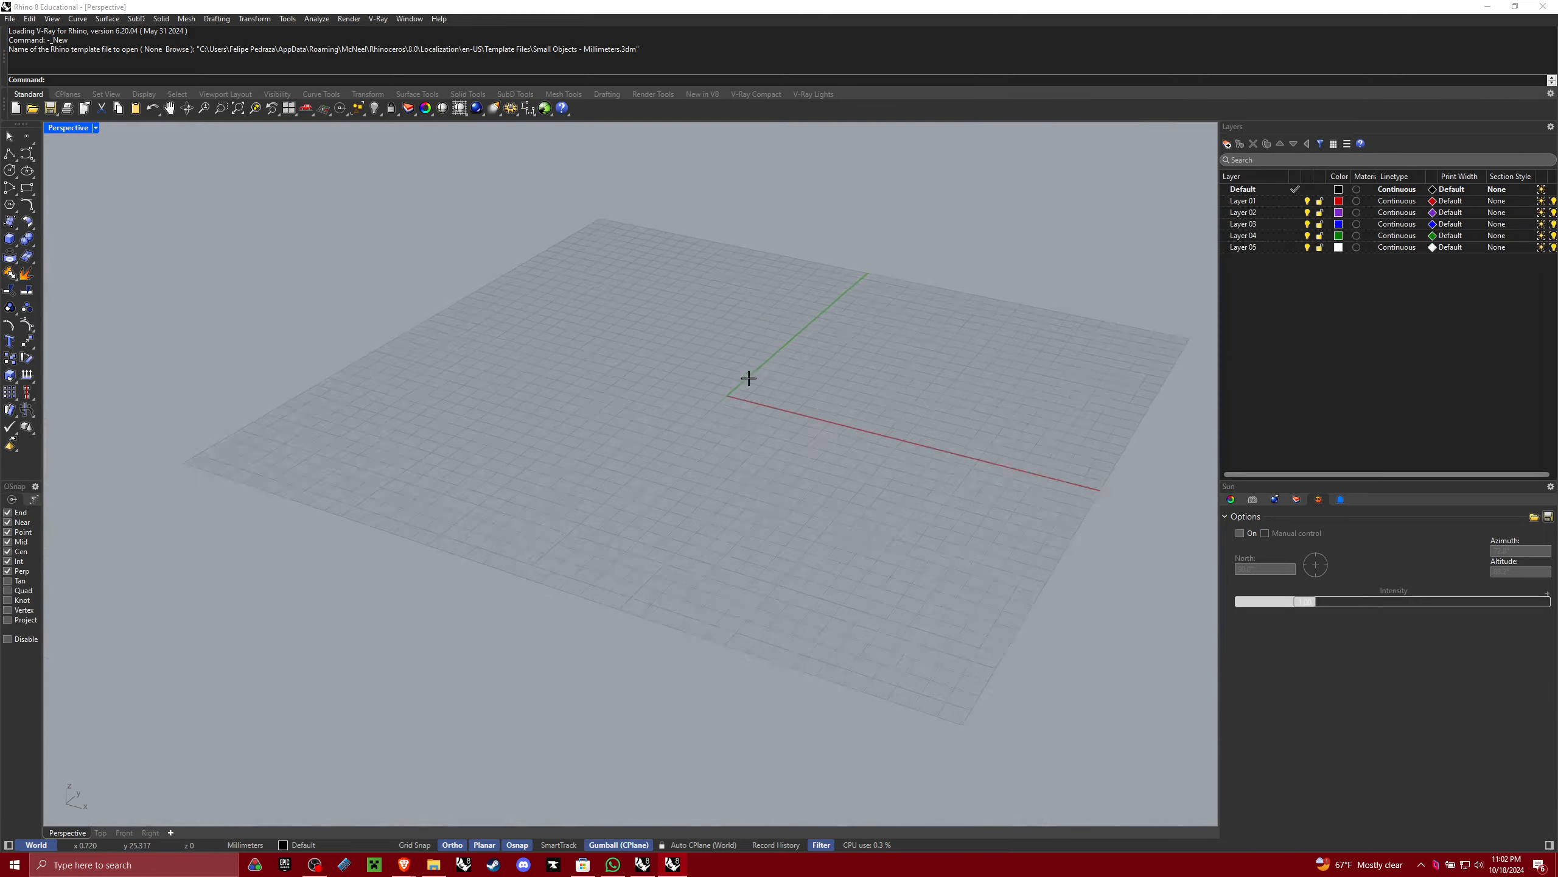
pyautogui.moveTo(762, 414); pyautogui.dragTo(844, 420, button='right')
pyautogui.scroll(4, 684, 456)
pyautogui.scroll(-4, 589, 286)
pyautogui.moveTo(590, 286); pyautogui.dragTo(821, 307, button='right')
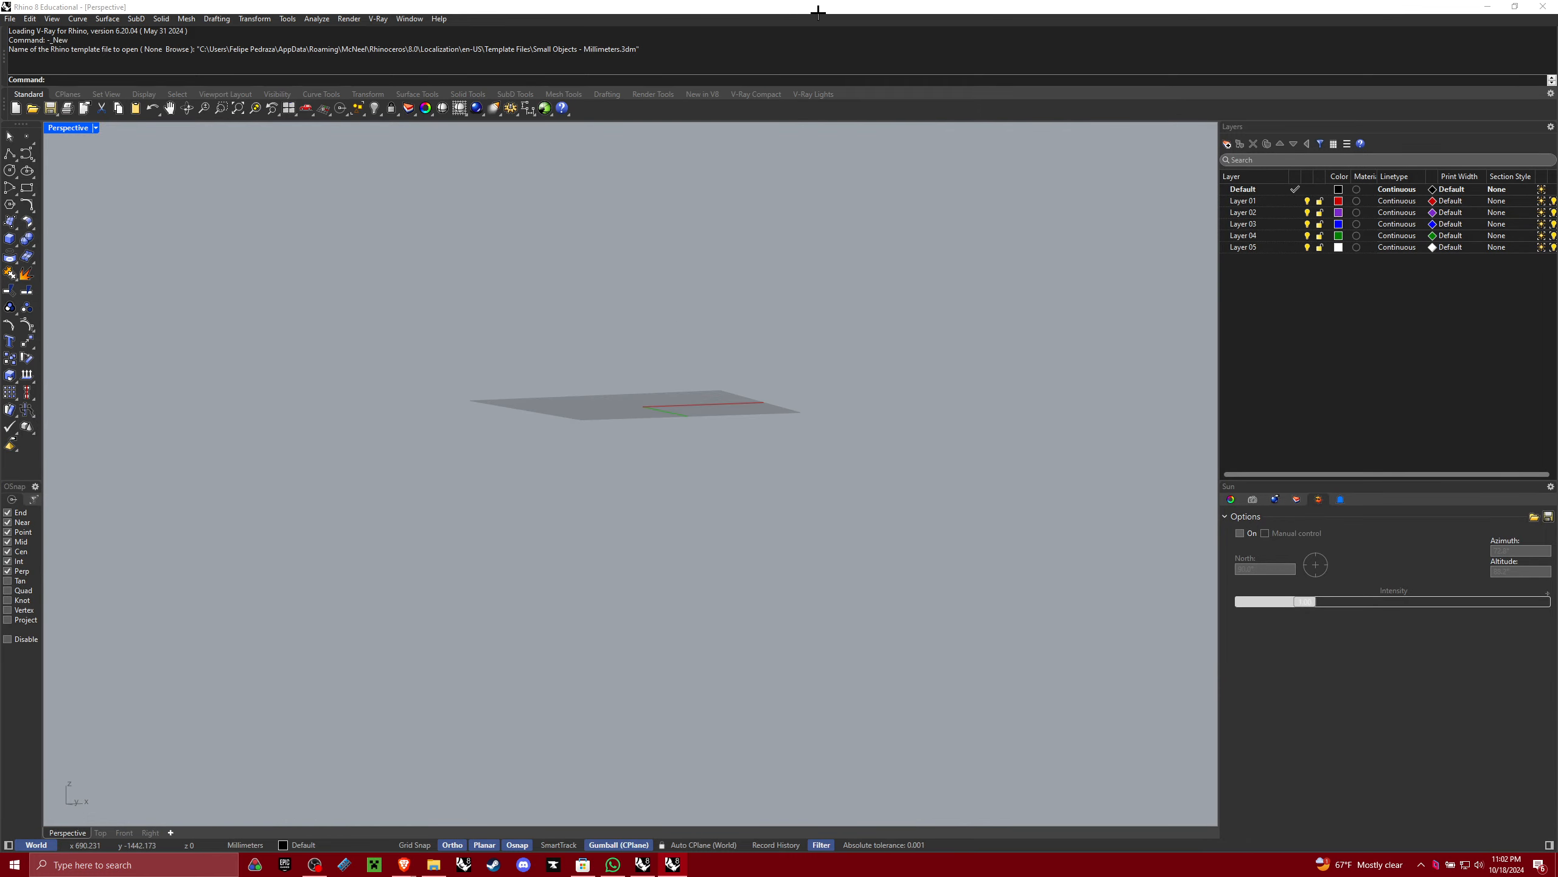
# Save the new millimetre model as 3D PRINT MM CLASS.3dm in the PRINT folder
pyautogui.moveTo(816, 8); pyautogui.dragTo(673, 3)
pyautogui.hotkey('ctrl', 's')
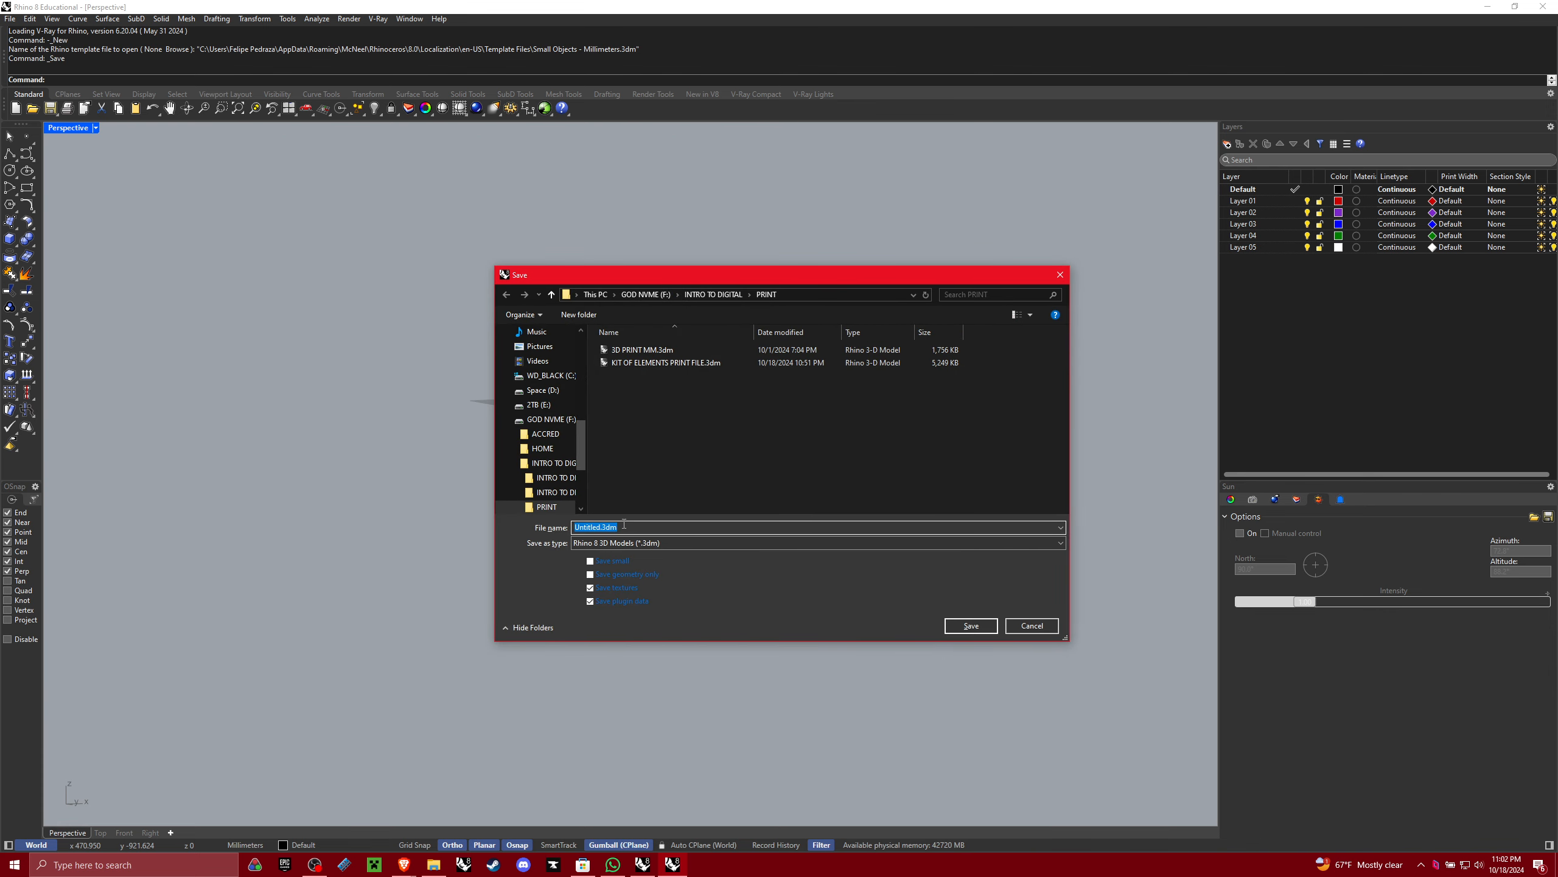
pyautogui.click(638, 350)
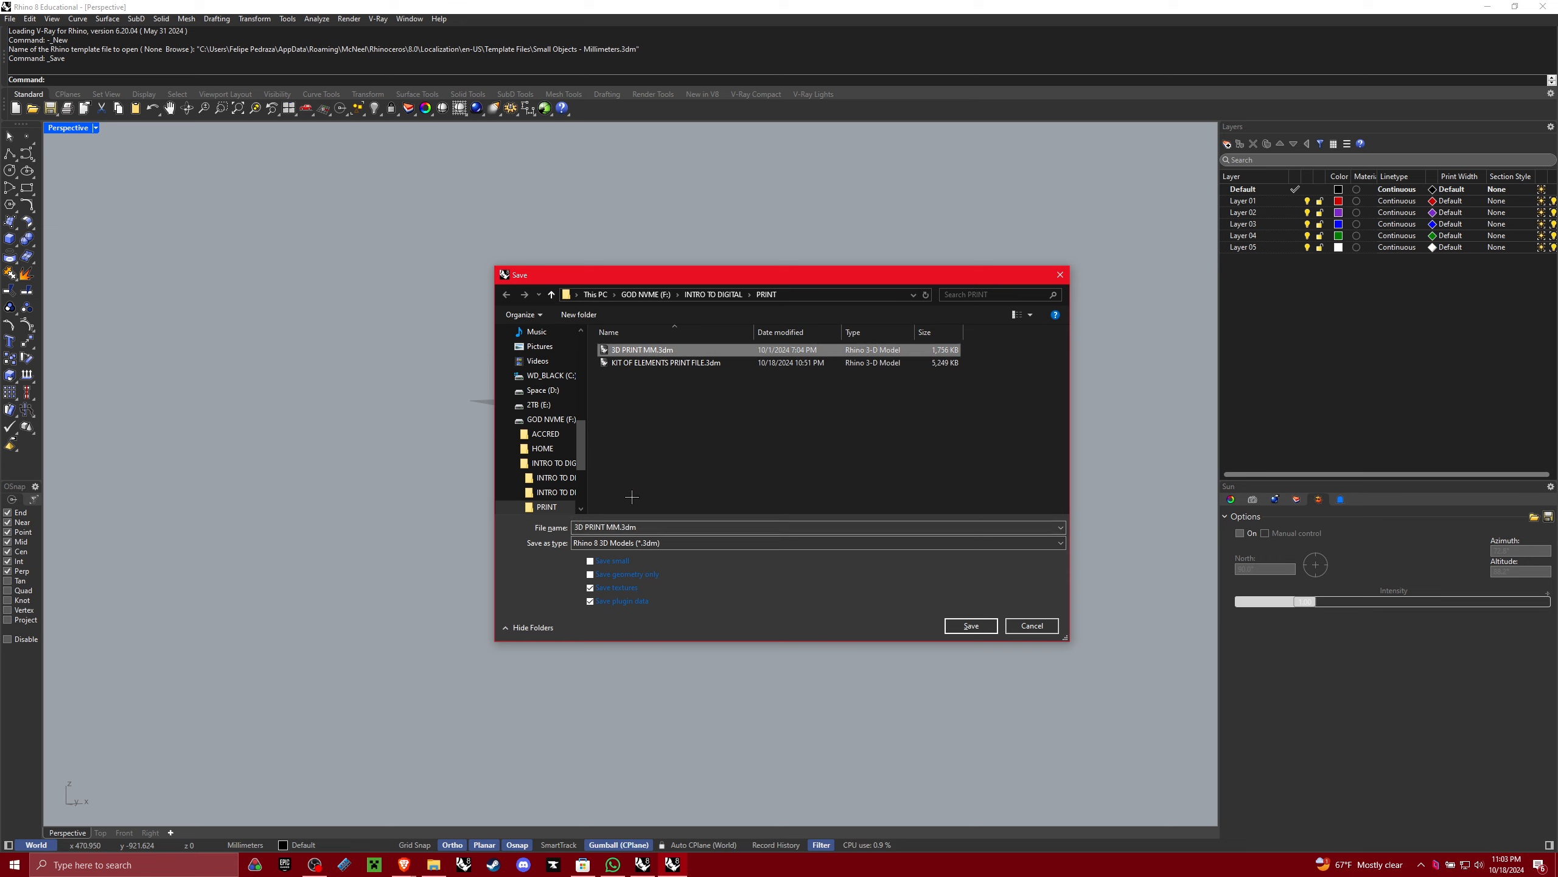
pyautogui.click(623, 529)
pyautogui.click(622, 529)
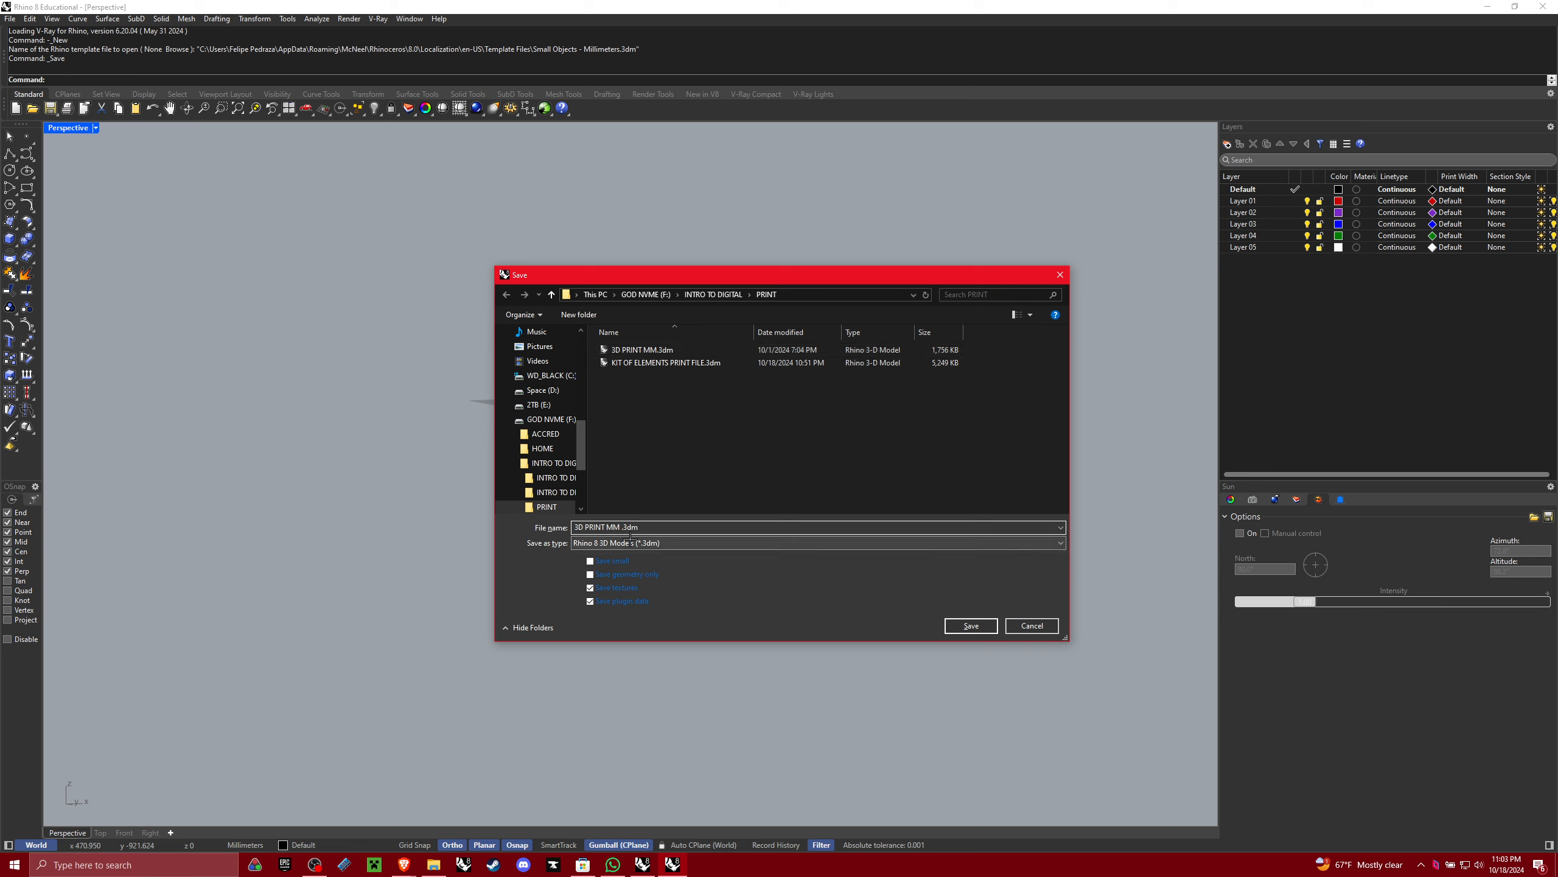
pyautogui.write('CLASS')
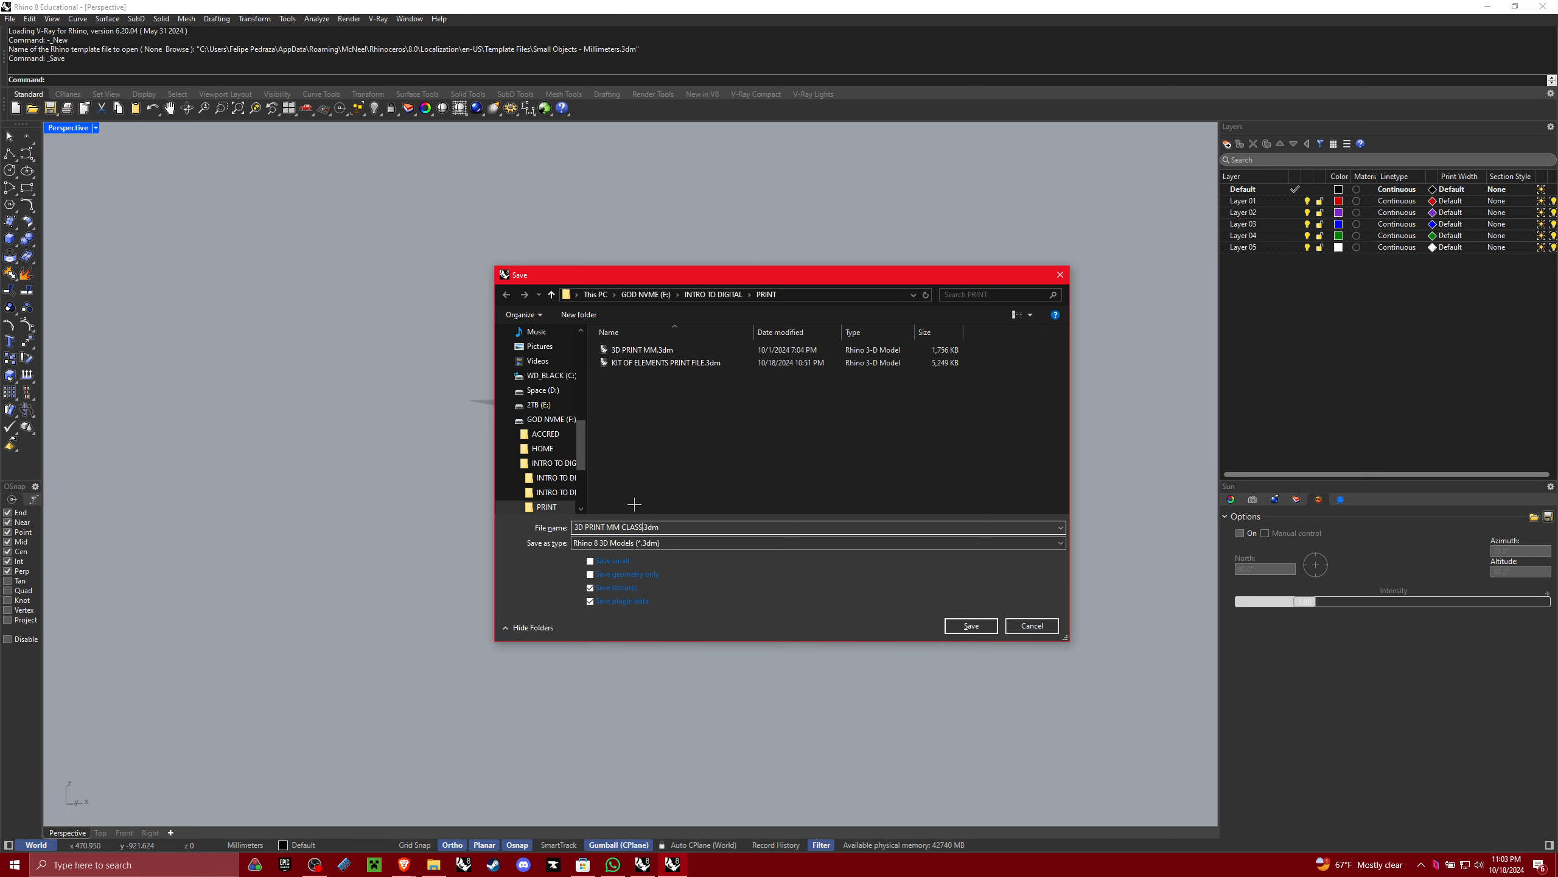
pyautogui.click(969, 625)
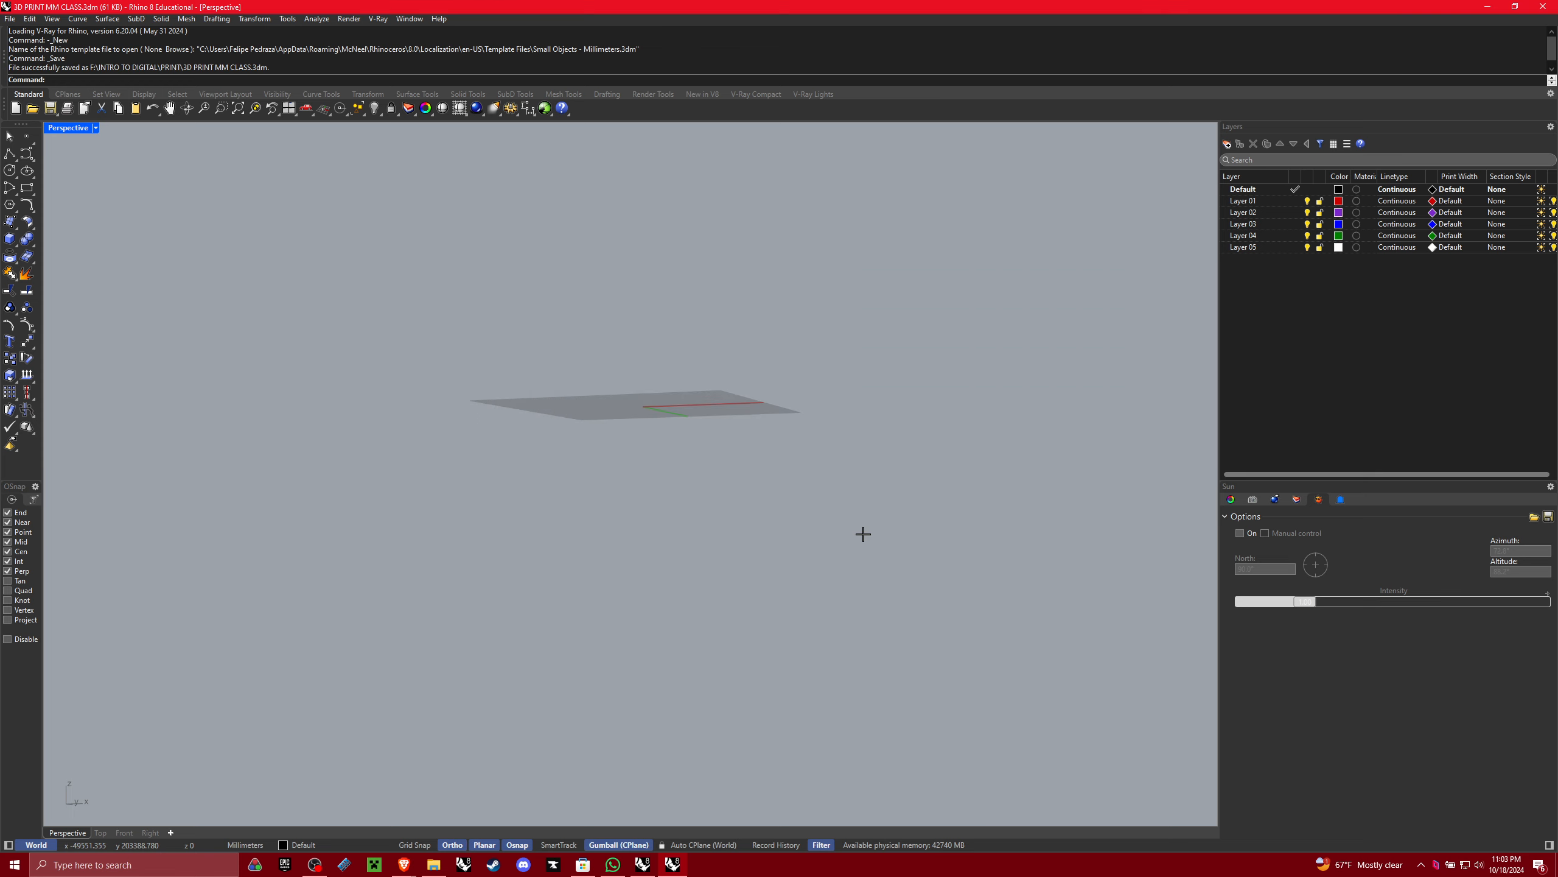
# Restore the 3D PRINT MM CLASS window and place it beside the KIT OF ELEMENTS PRINT FILE window
pyautogui.moveTo(508, 540); pyautogui.dragTo(579, 534, button='right')
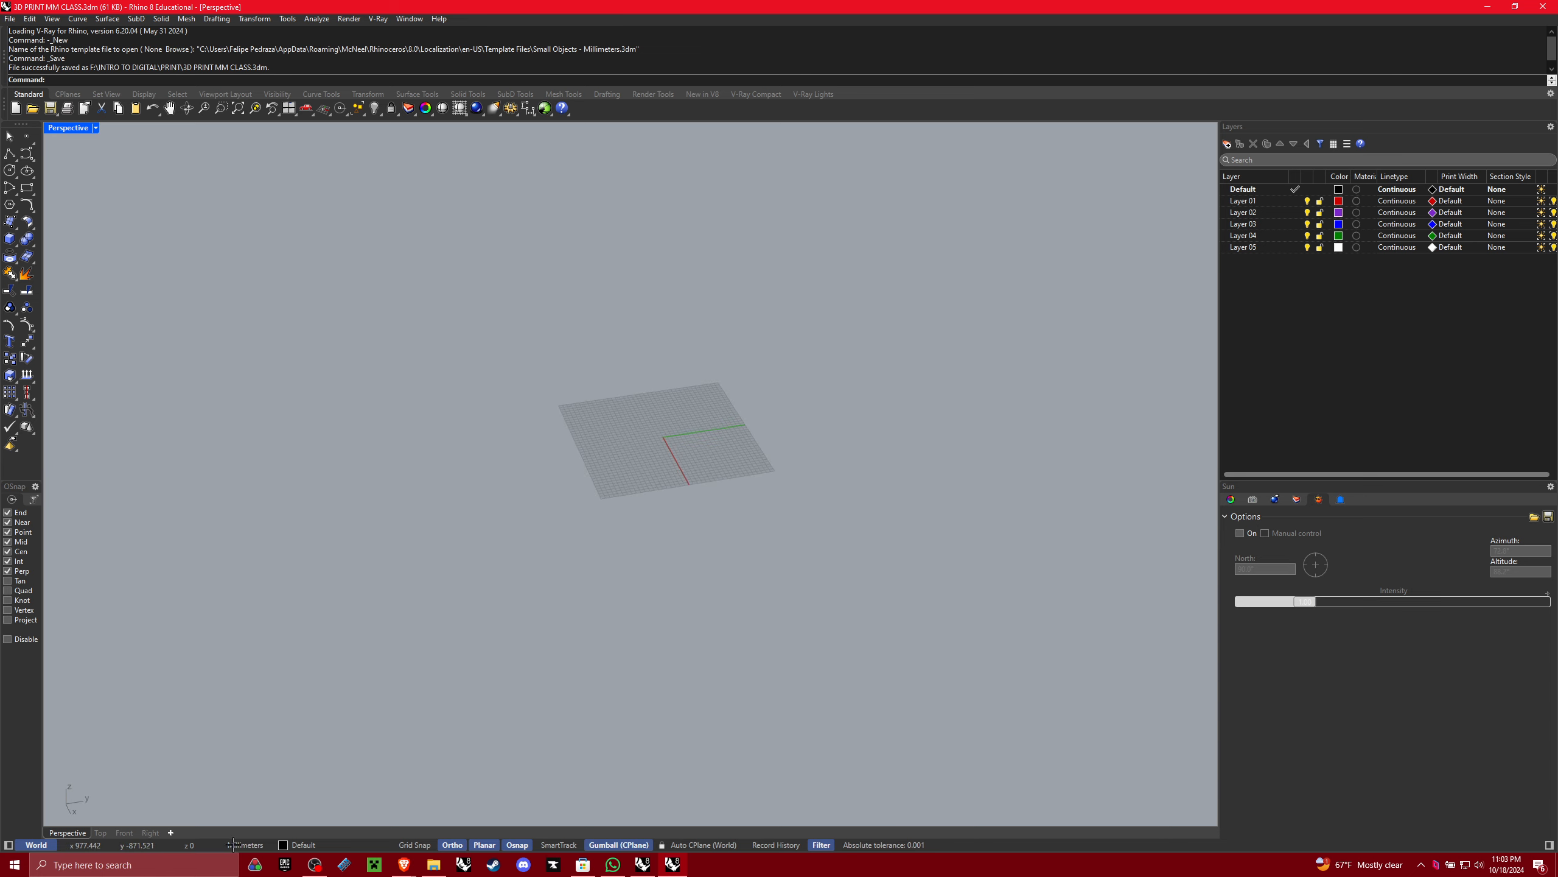
pyautogui.doubleClick(681, 12)
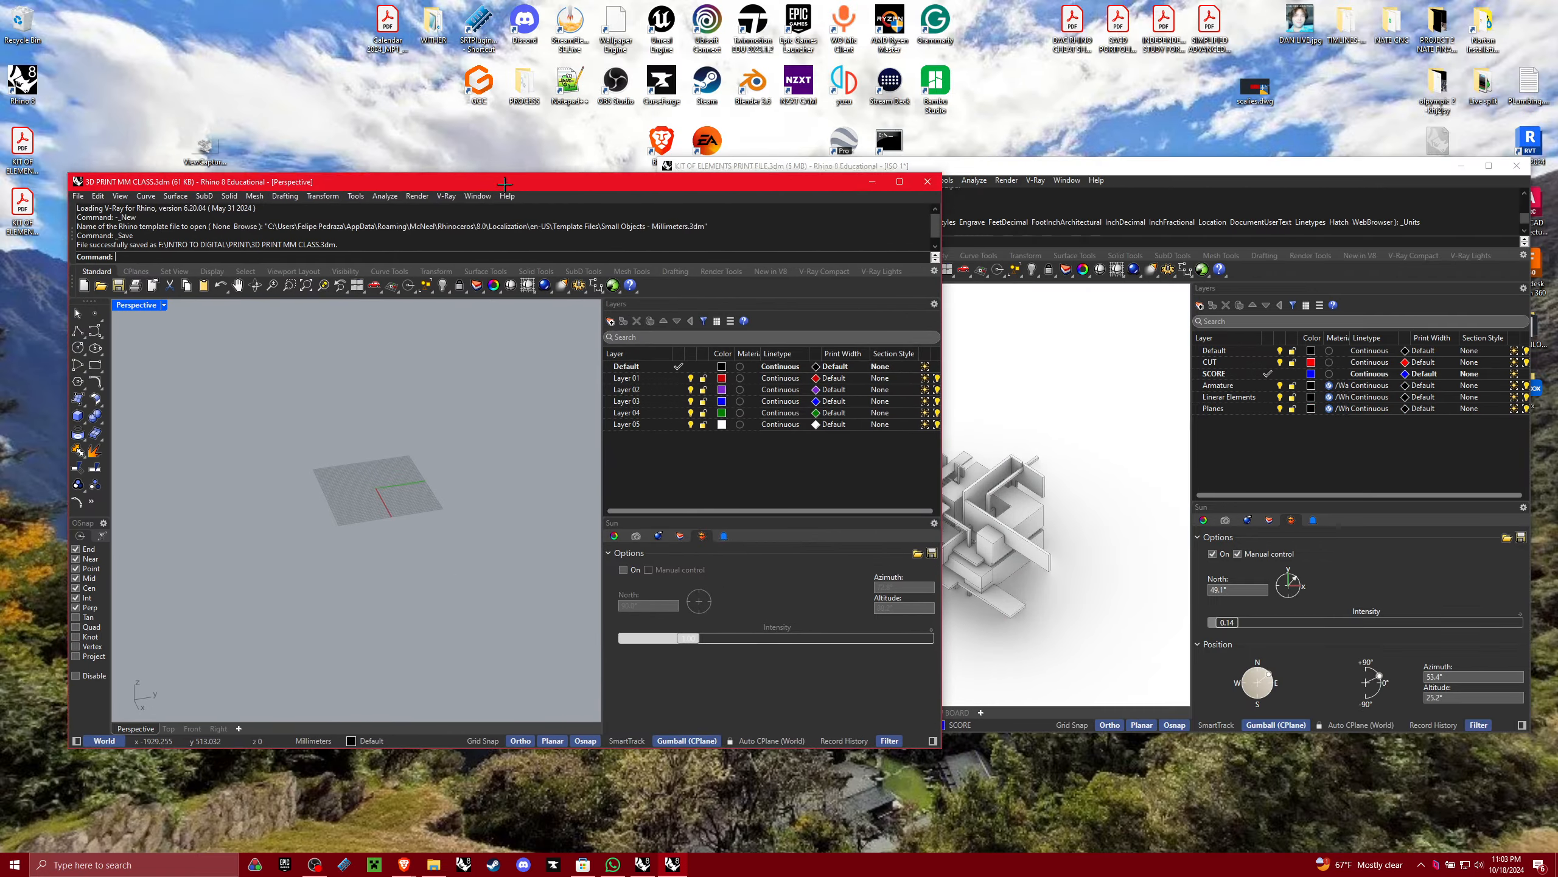
pyautogui.moveTo(1068, 159); pyautogui.dragTo(761, 169)
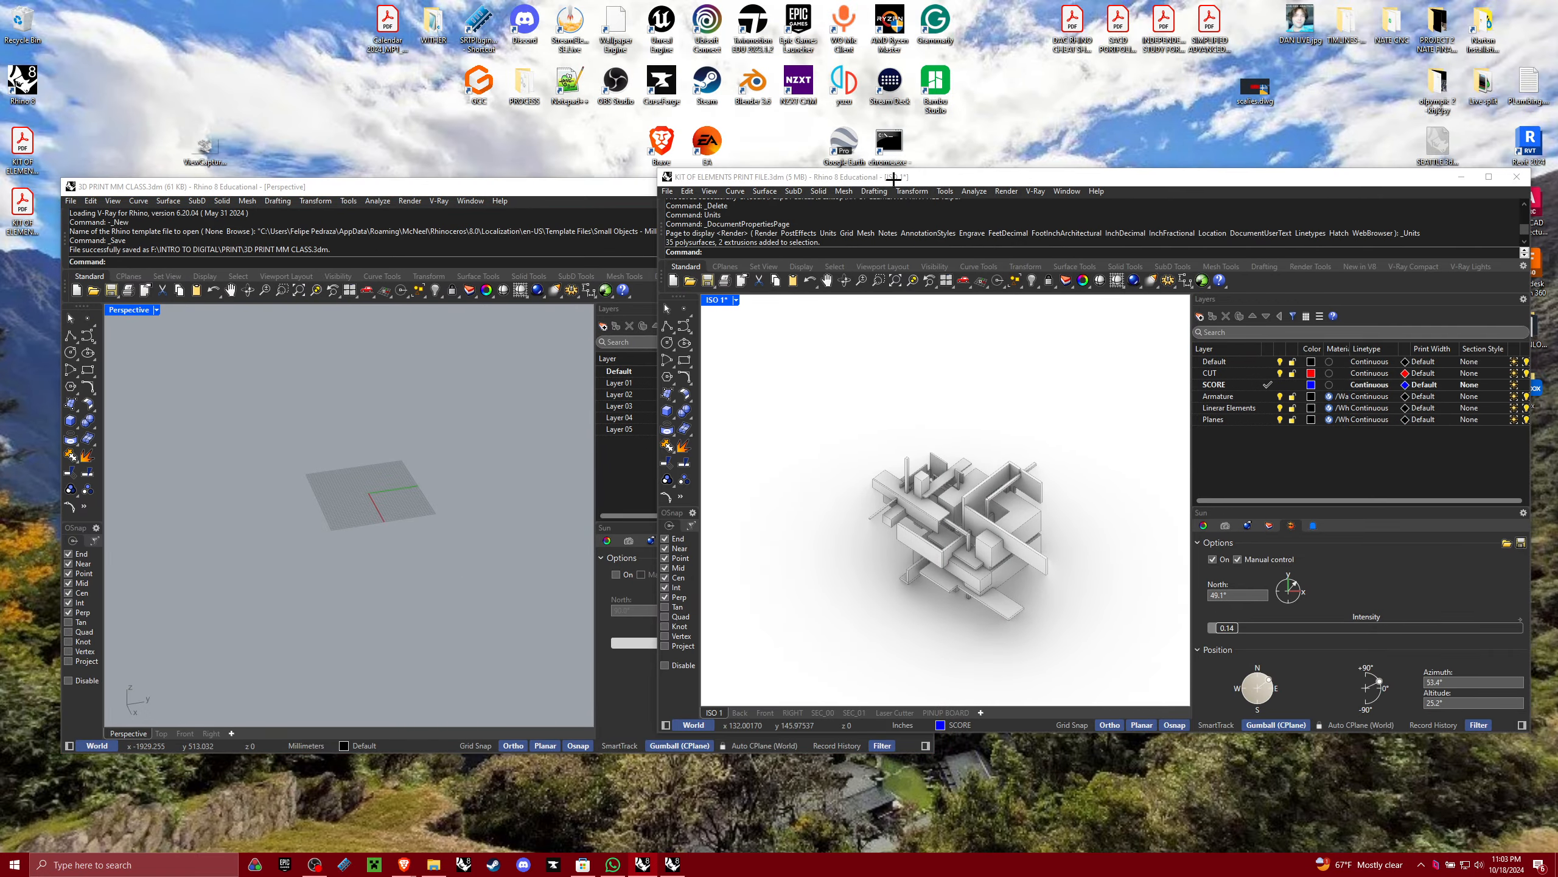
# Maximize the KIT OF ELEMENTS PRINT FILE window and look over its model
pyautogui.moveTo(894, 177); pyautogui.dragTo(467, 2)
pyautogui.scroll(-5, 797, 386)
pyautogui.moveTo(835, 373); pyautogui.dragTo(619, 463, button='right')
pyautogui.scroll(-4, 599, 500)
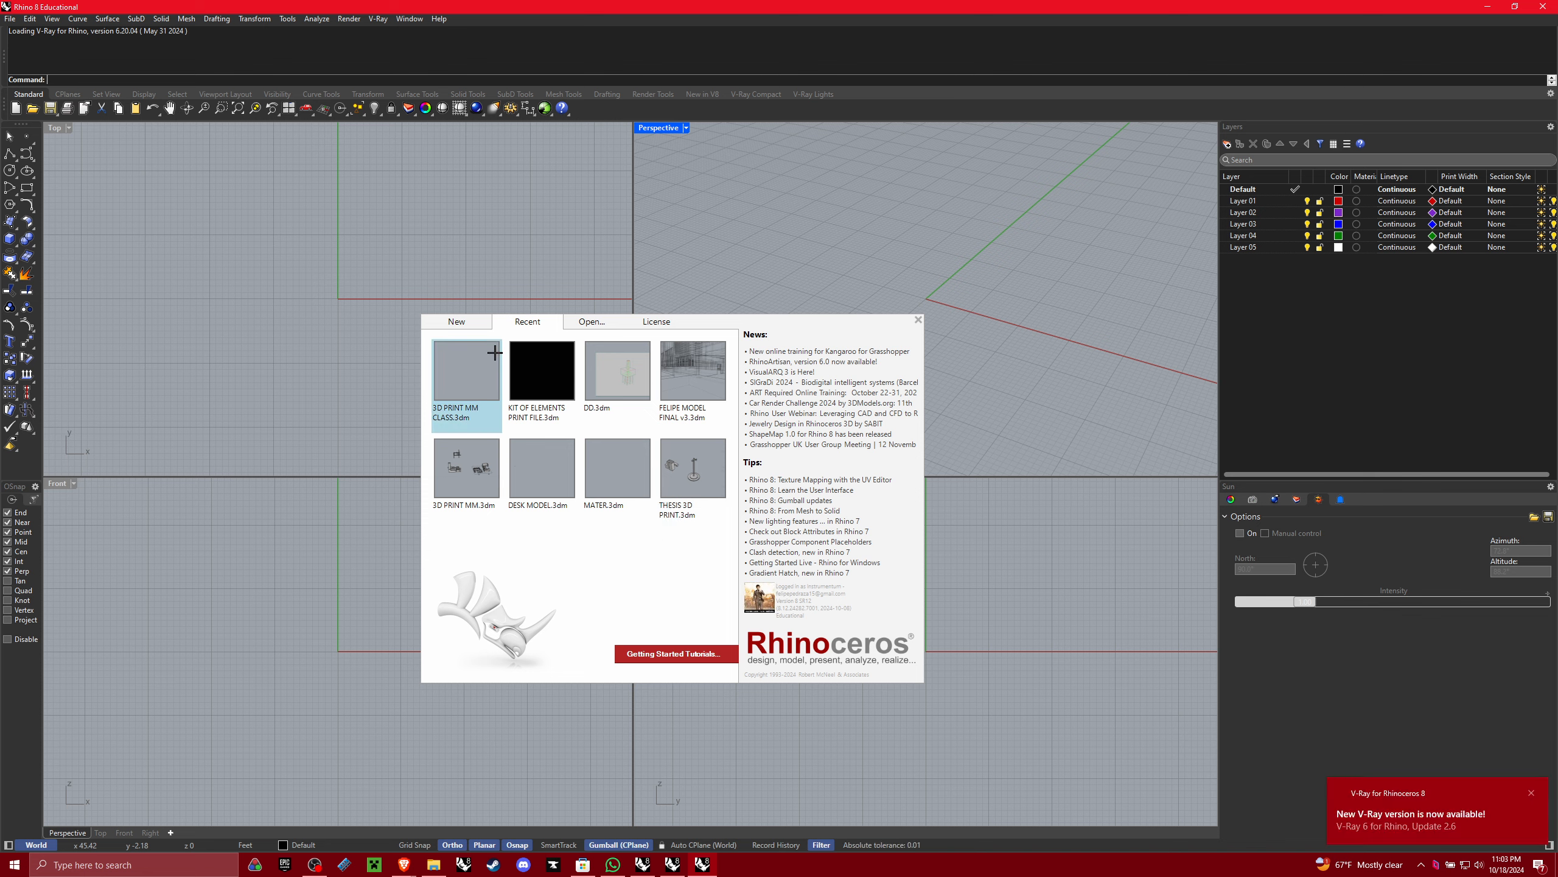
# Open MODULO HOUSE 7.3dm in a further Rhino window and accept the V-Ray data upgrade
pyautogui.click(573, 321)
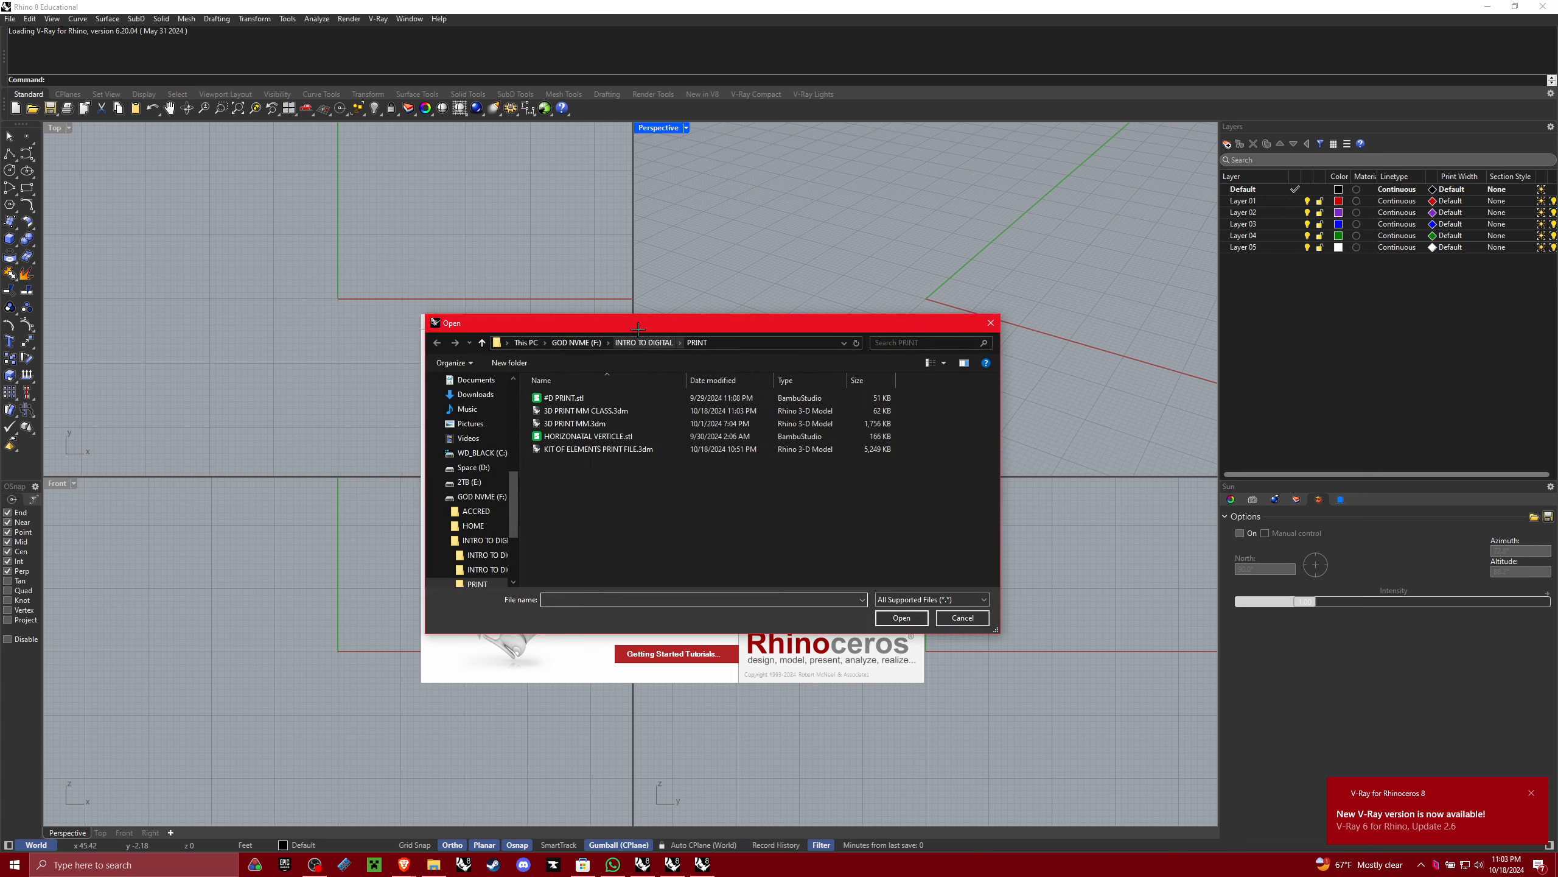
pyautogui.press('Escape')
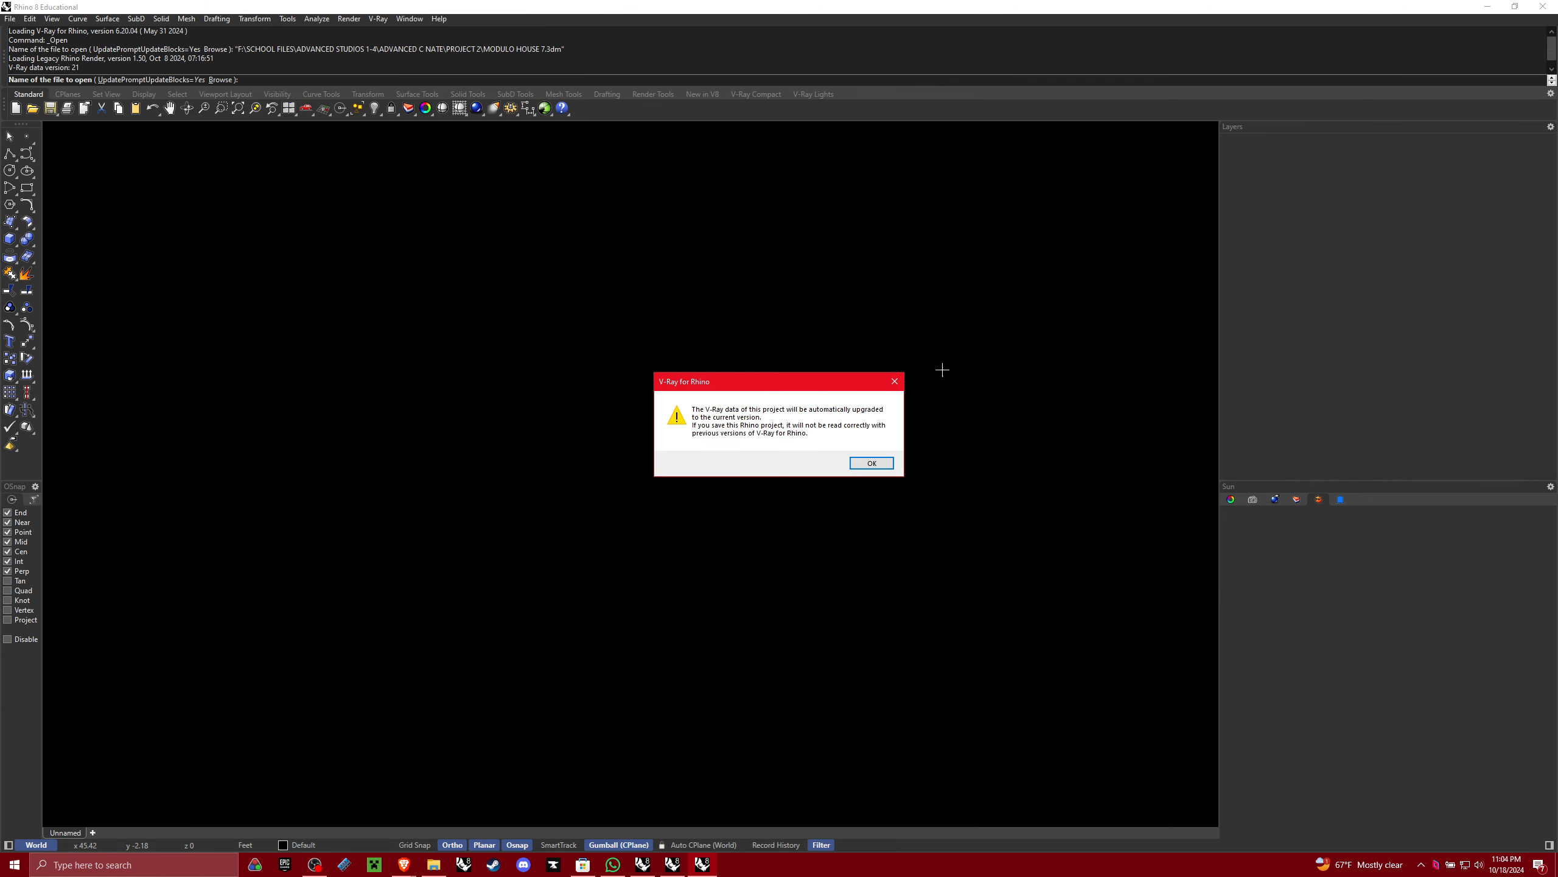
pyautogui.click(869, 461)
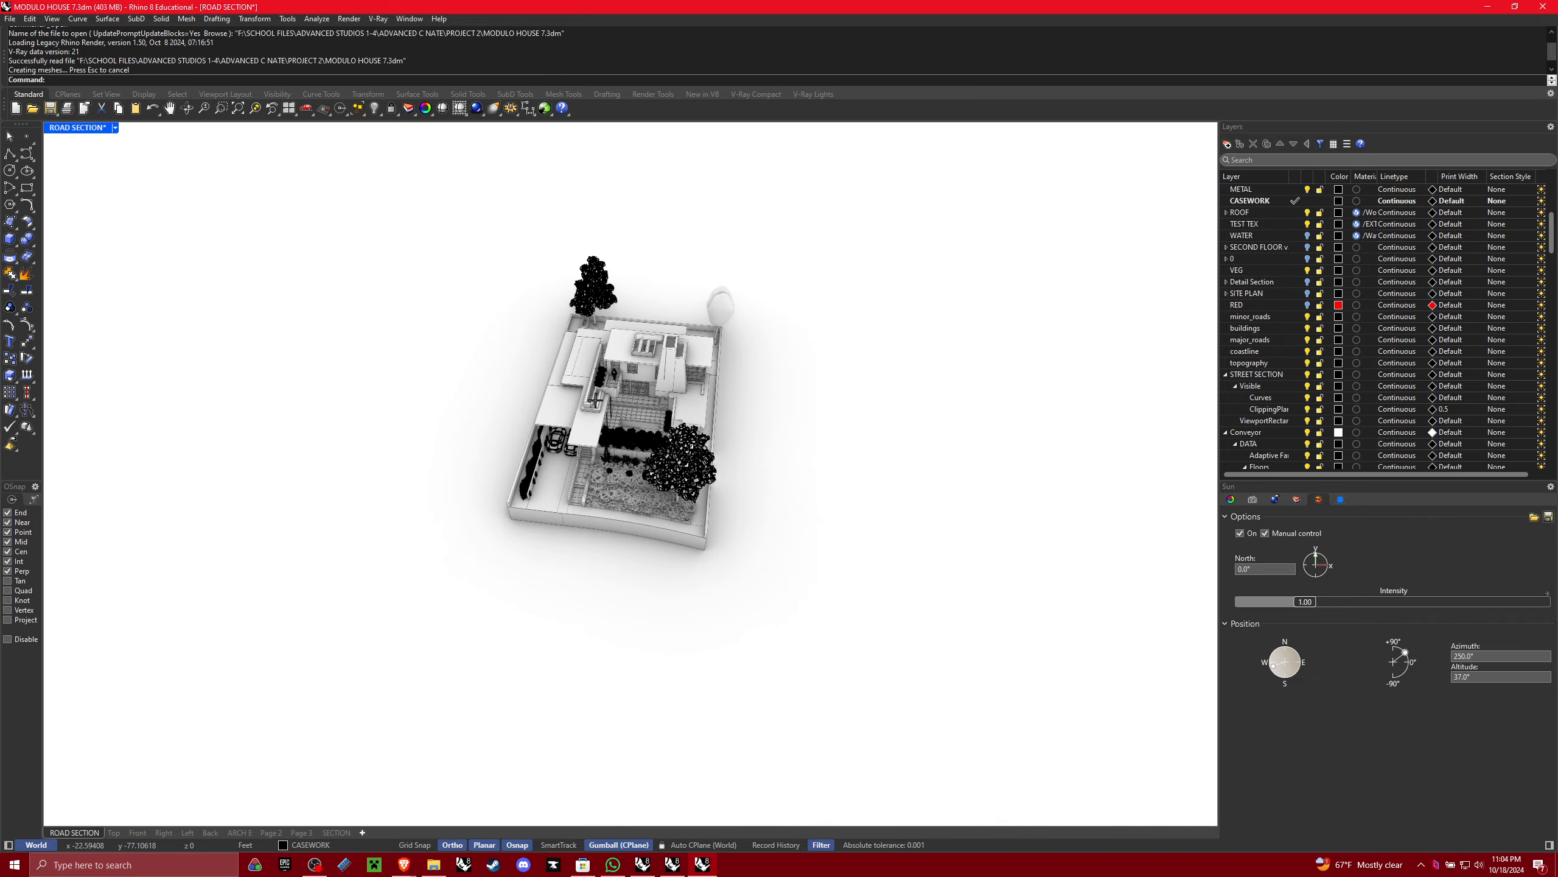
# Examine the house model closely from above and from street level, including its surrounding site
pyautogui.scroll(-2, 595, 400)
pyautogui.write('z')
pyautogui.press('space')
pyautogui.moveTo(540, 335); pyautogui.dragTo(706, 444)
pyautogui.moveTo(773, 442); pyautogui.dragTo(828, 408, button='right')
pyautogui.scroll(-3, 779, 406)
pyautogui.moveTo(688, 392); pyautogui.dragTo(757, 432, button='right')
pyautogui.click(1227, 143)
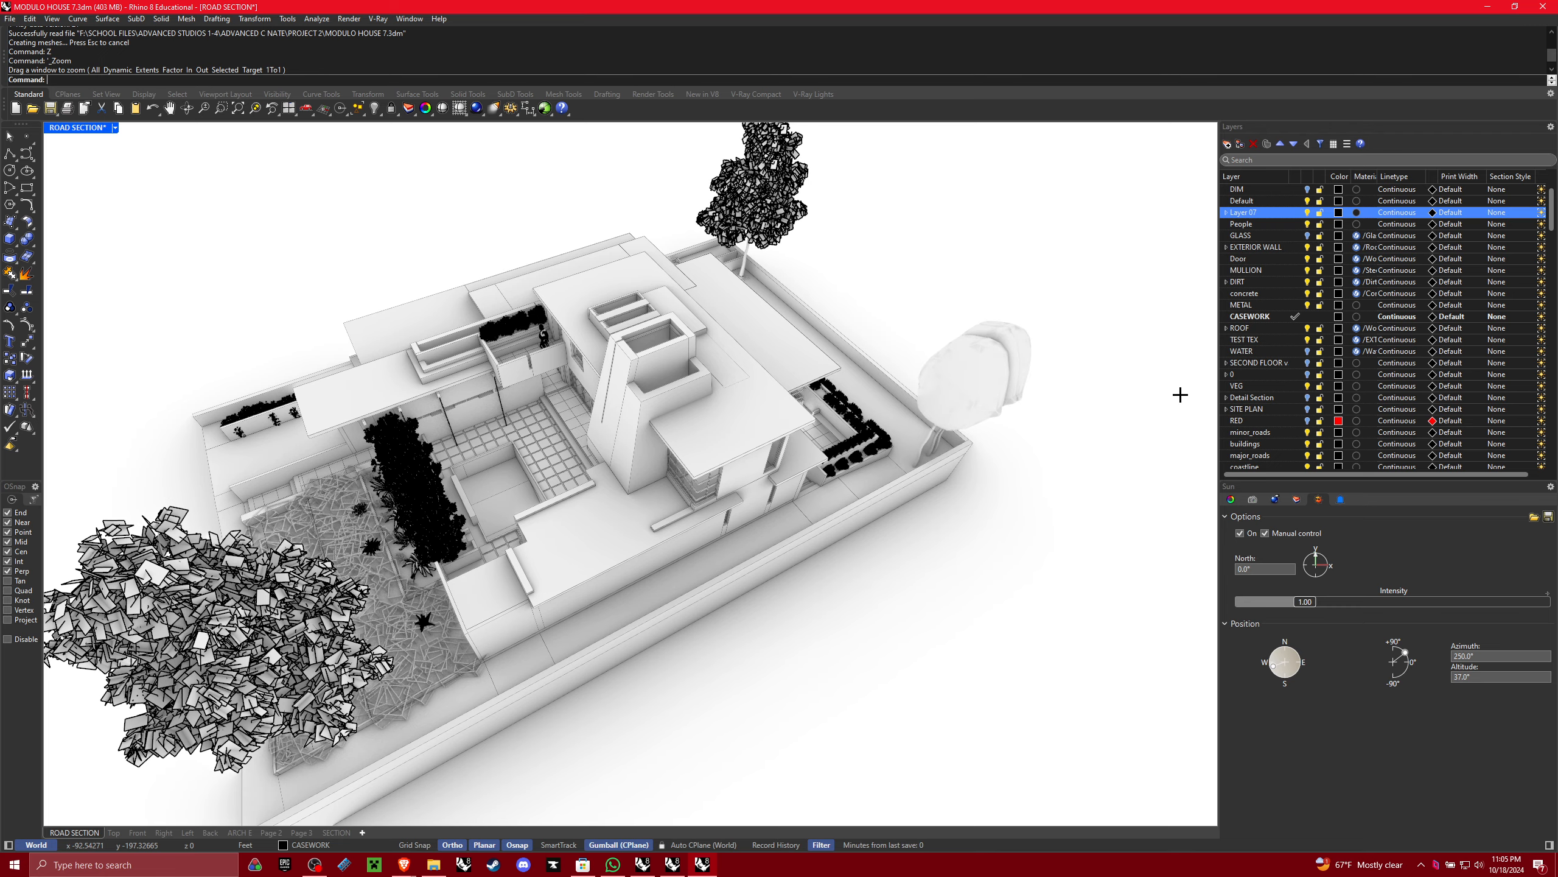
pyautogui.moveTo(715, 528); pyautogui.dragTo(1007, 270, button='right')
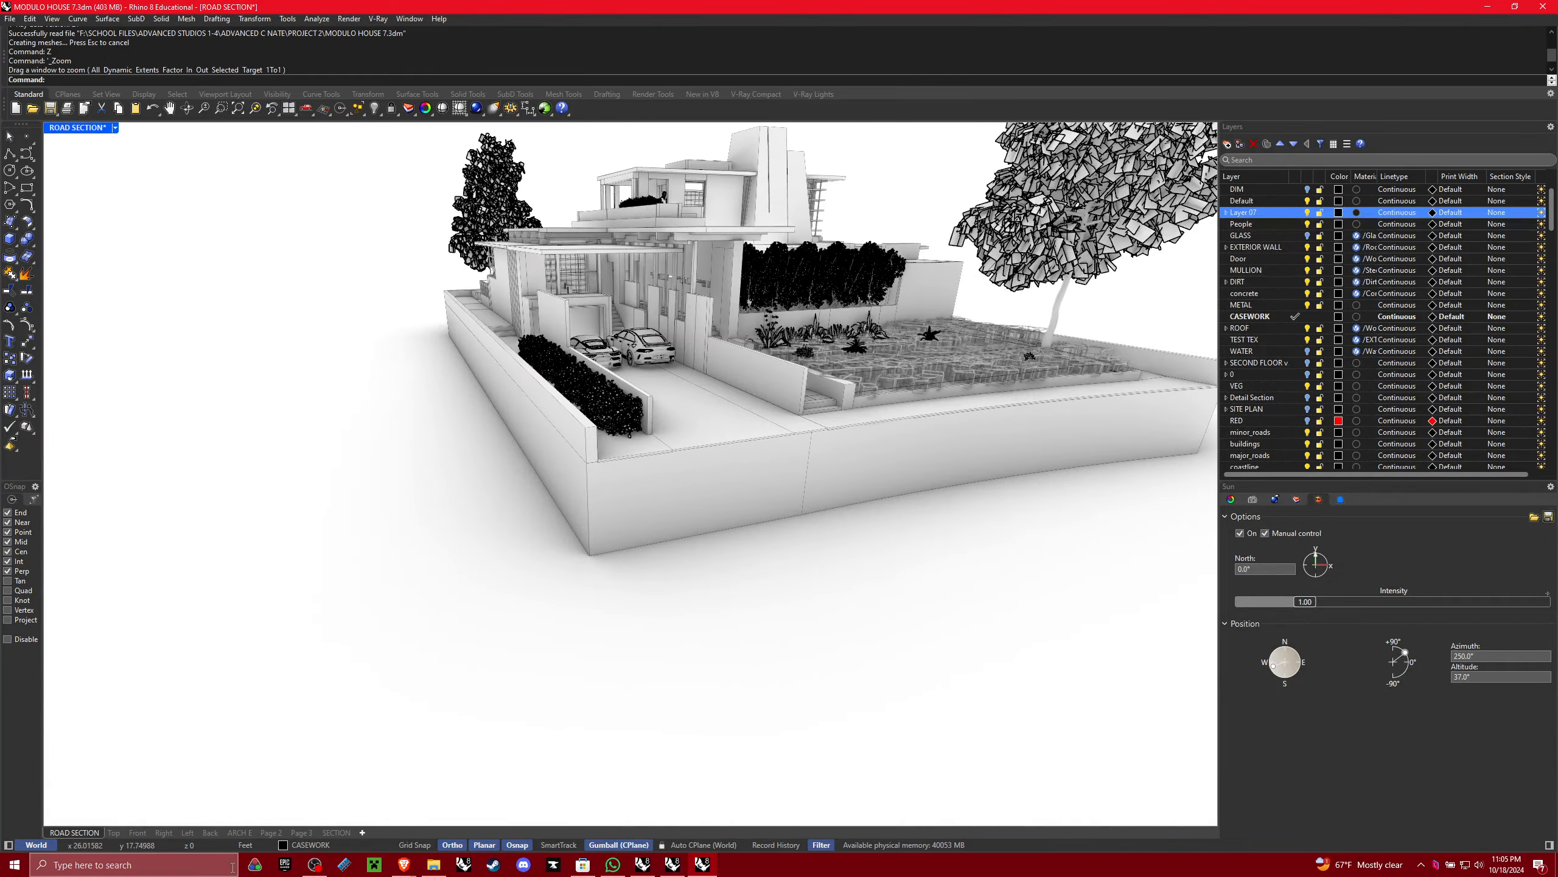
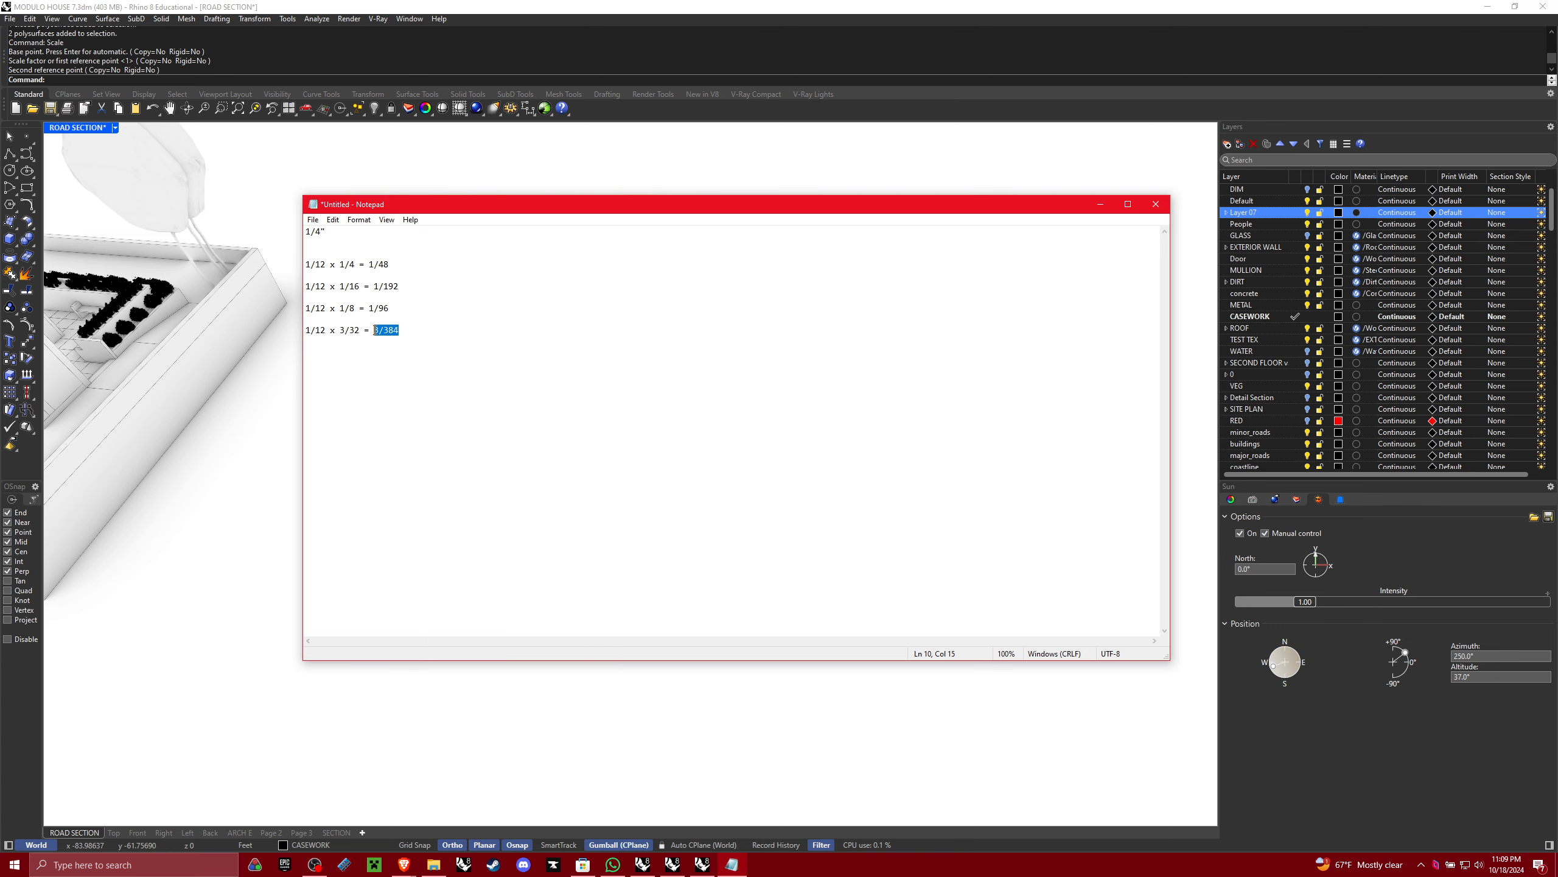
# Divide 384 by 3 in Calculator to simplify the 3/384 scale factor, and close Calculator
pyautogui.click(730, 863)
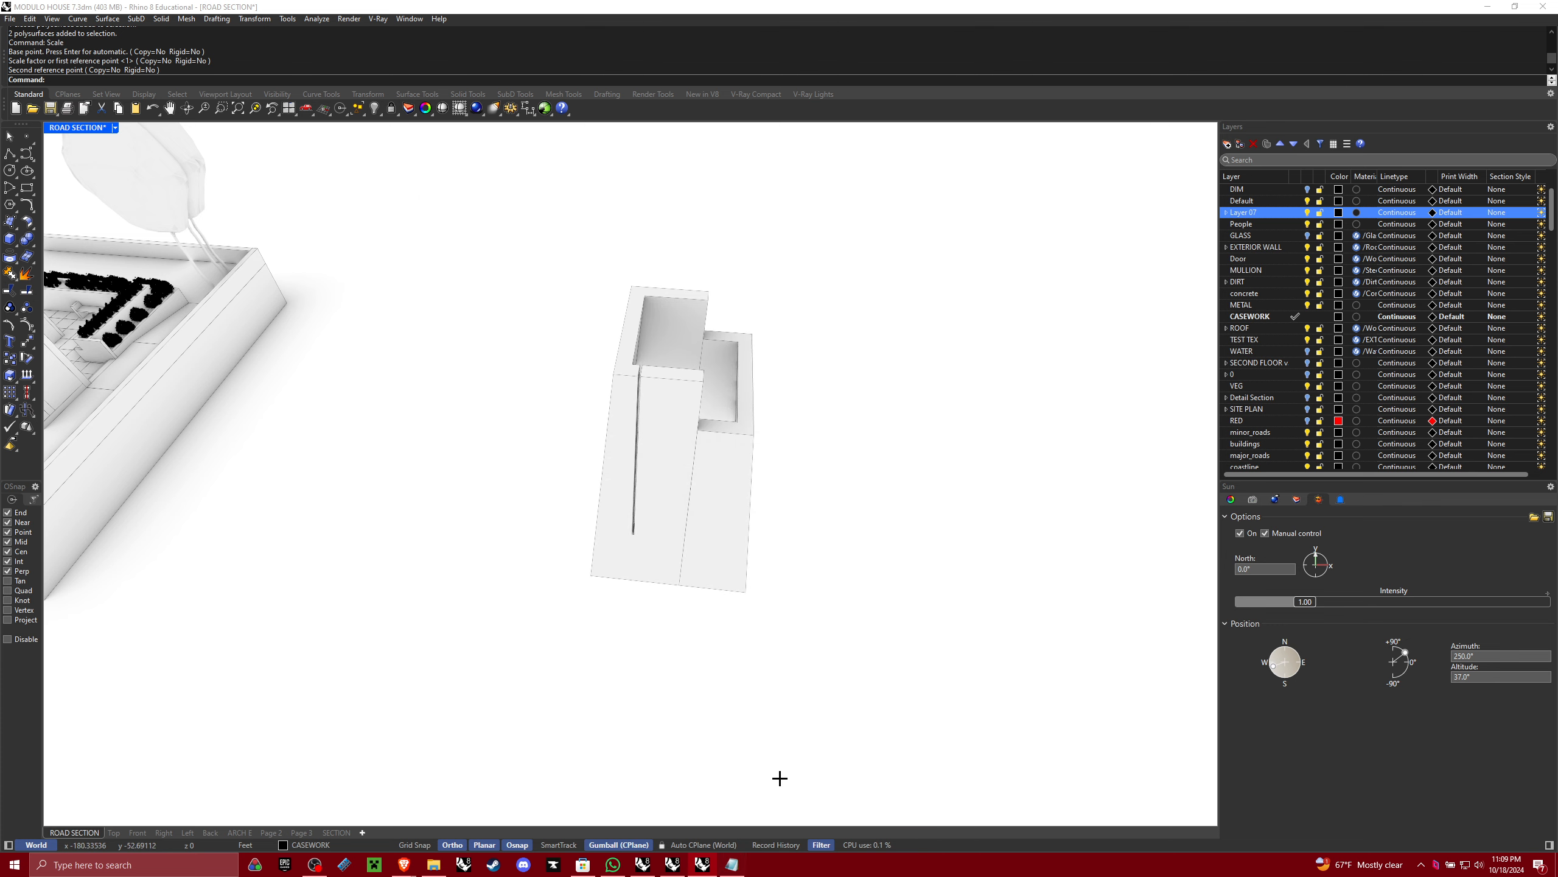
pyautogui.click(731, 863)
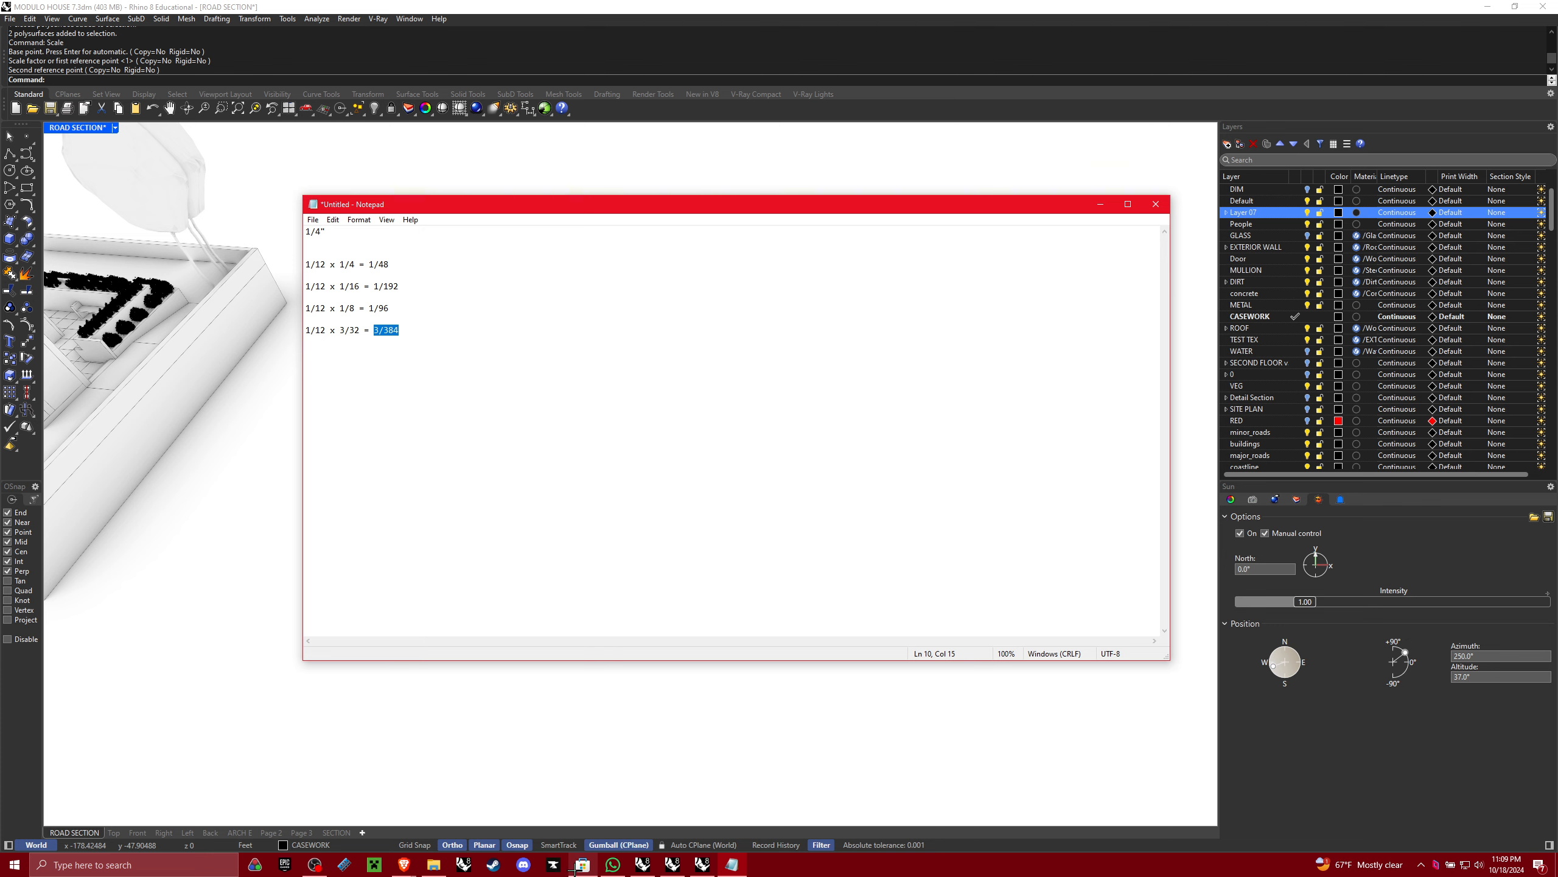
pyautogui.click(123, 864)
pyautogui.write('calc')
pyautogui.press('Return')
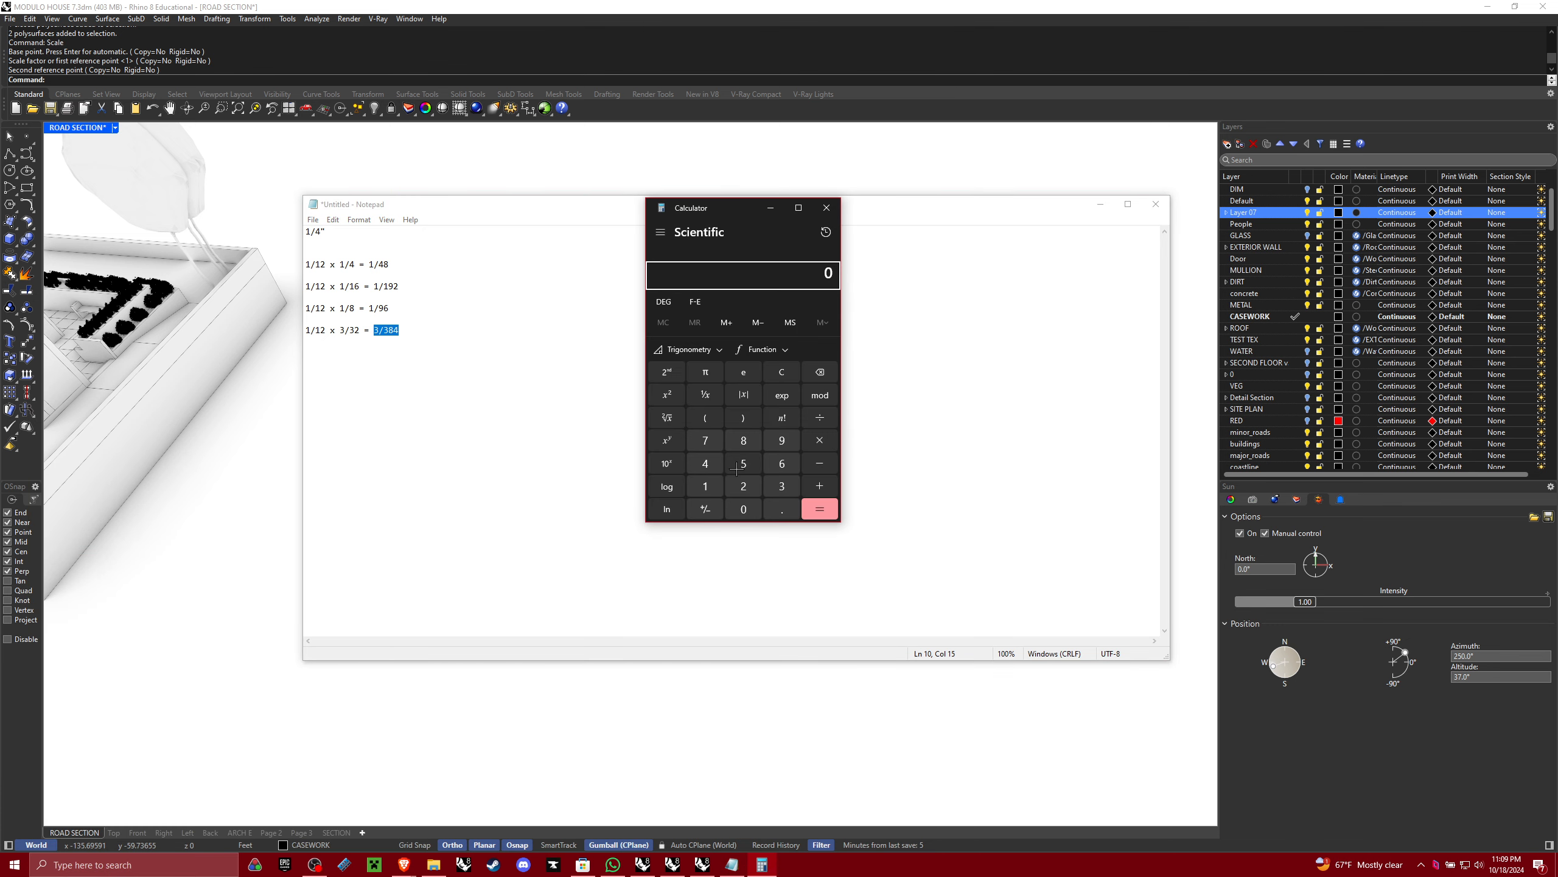
pyautogui.click(780, 486)
pyautogui.click(744, 440)
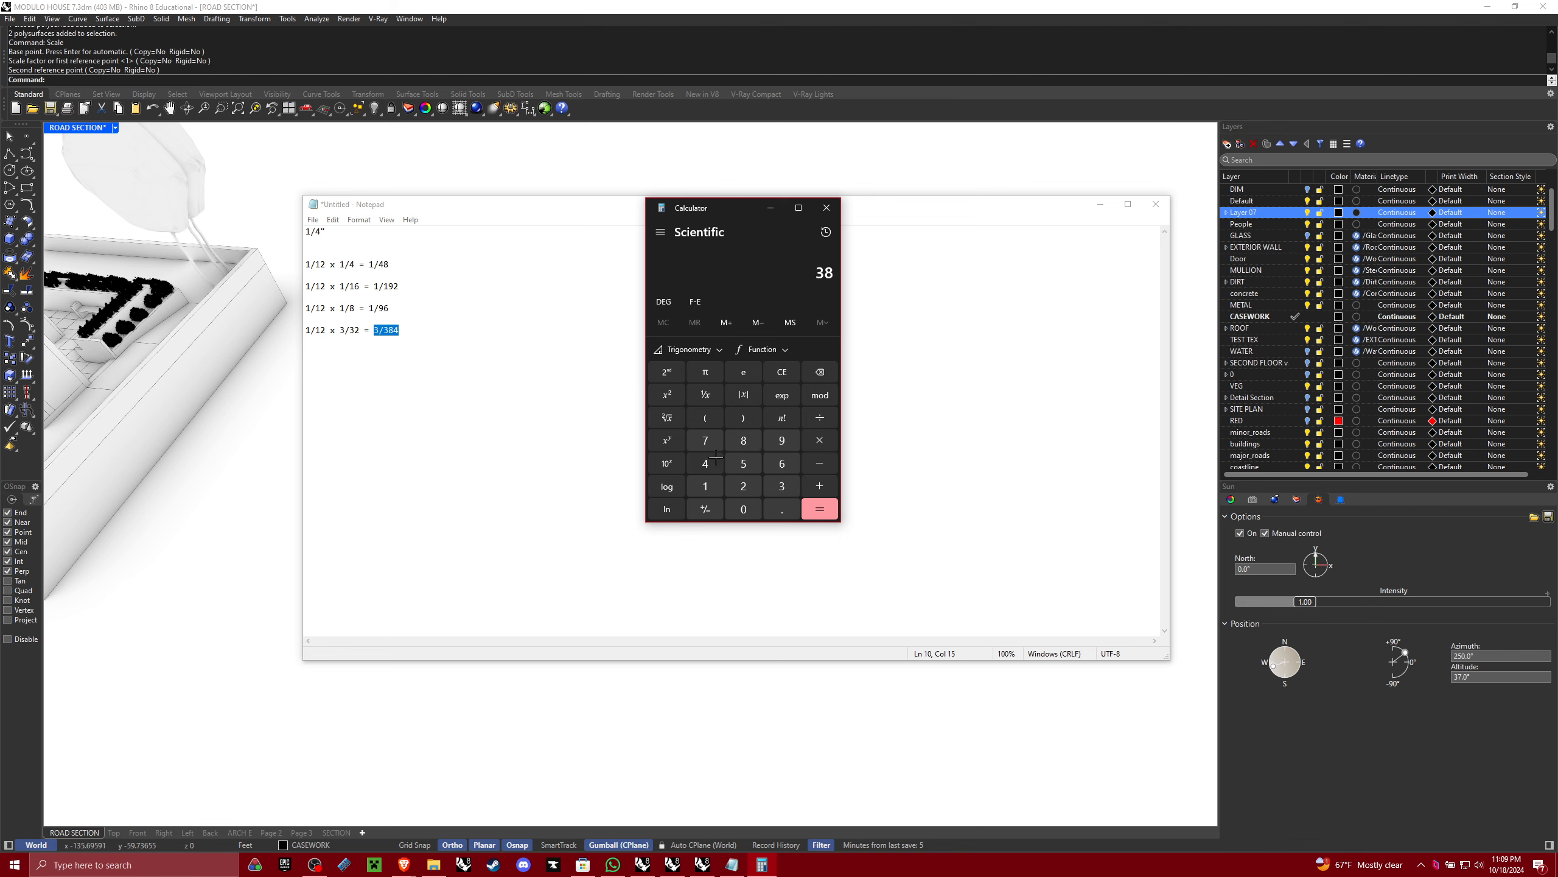
pyautogui.click(705, 463)
pyautogui.click(820, 418)
pyautogui.click(780, 487)
pyautogui.click(826, 512)
pyautogui.click(826, 207)
# Append "= 1/128" to the 3/32 scale line in the Notepad note and shift the Notepad window aside
pyautogui.click(419, 330)
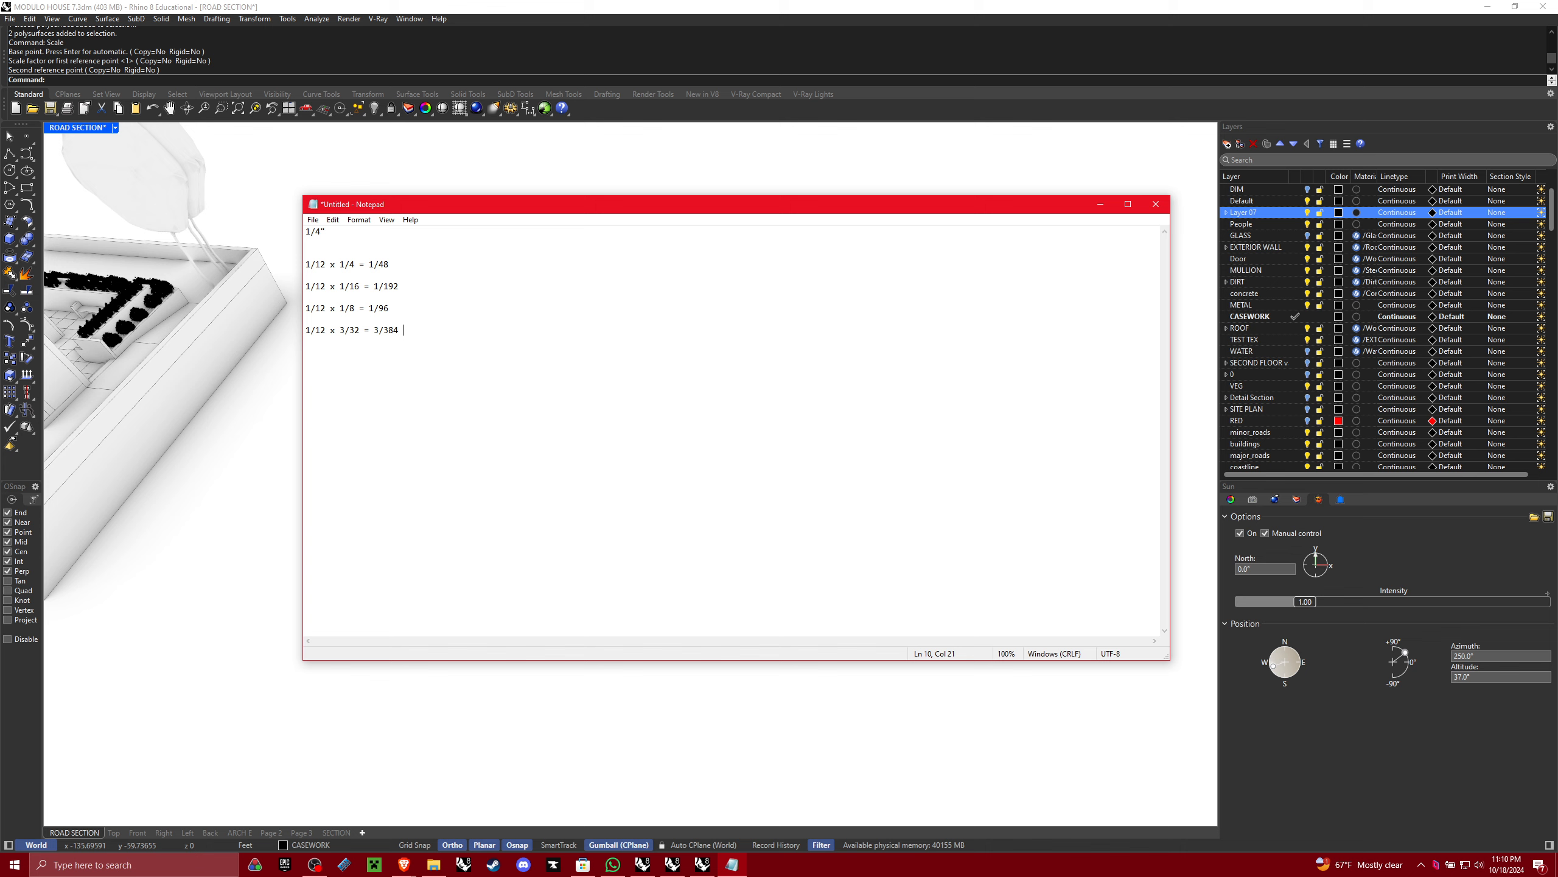
pyautogui.write('= 1/128')
pyautogui.moveTo(399, 332)
pyautogui.mouseDown()
pyautogui.moveTo(372, 333)
pyautogui.moveTo(411, 331)
pyautogui.mouseUp()
pyautogui.click(463, 346)
pyautogui.click(904, 428)
pyautogui.moveTo(996, 209); pyautogui.dragTo(1038, 209)
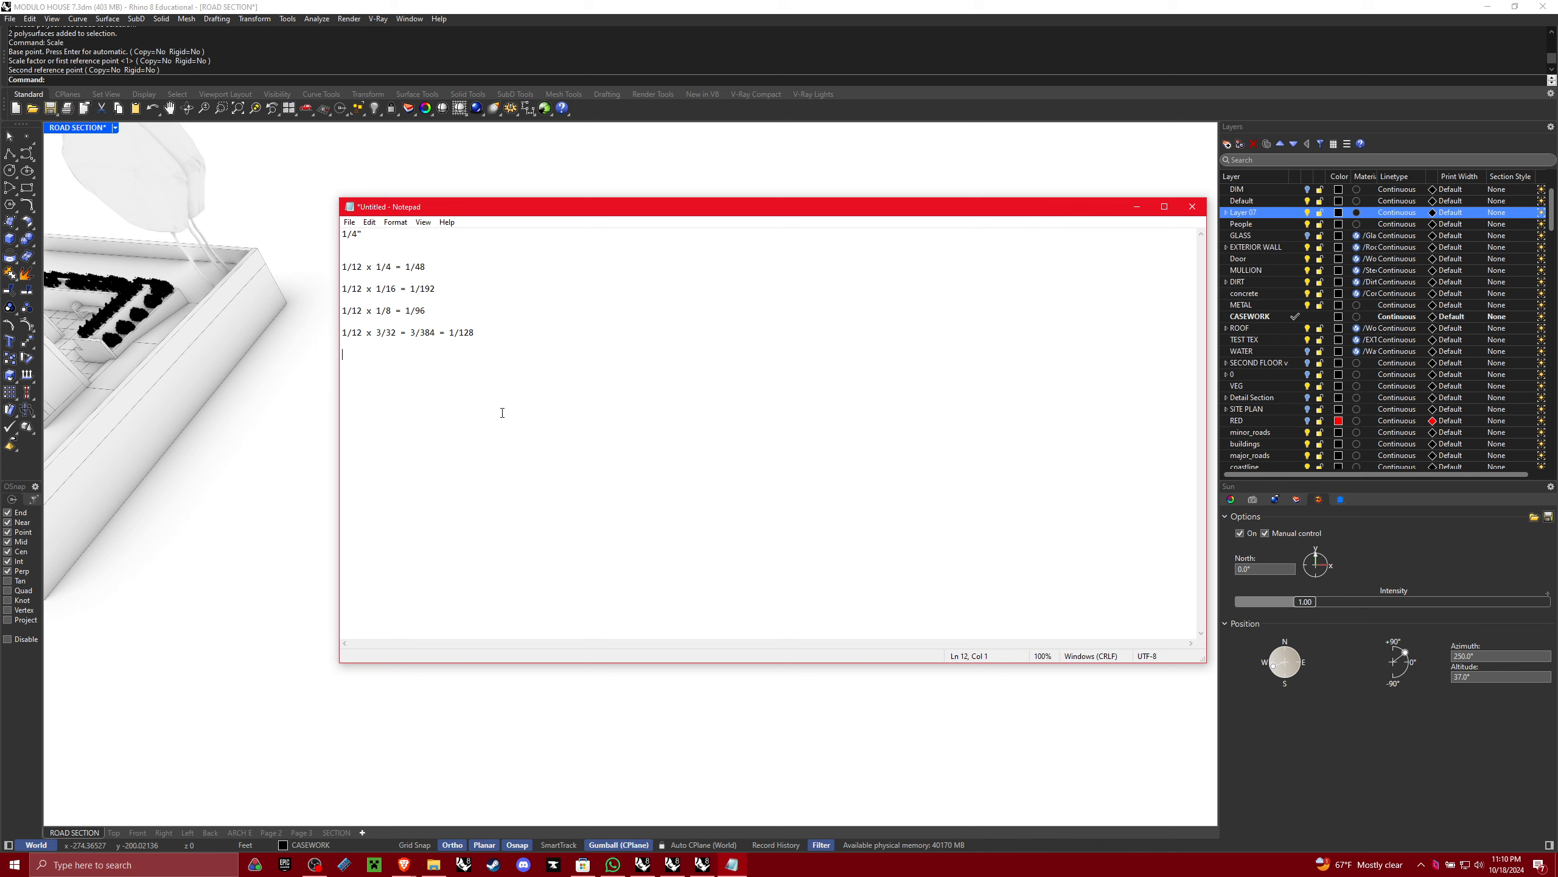
# Highlight the 128 in the simplified 3/32 scale factor and minimize the Notepad window
pyautogui.click(458, 341)
pyautogui.moveTo(459, 334); pyautogui.dragTo(452, 334)
pyautogui.click(455, 353)
pyautogui.moveTo(459, 332); pyautogui.dragTo(450, 333)
pyautogui.moveTo(1095, 208); pyautogui.dragTo(1053, 272)
pyautogui.moveTo(435, 397); pyautogui.dragTo(420, 399)
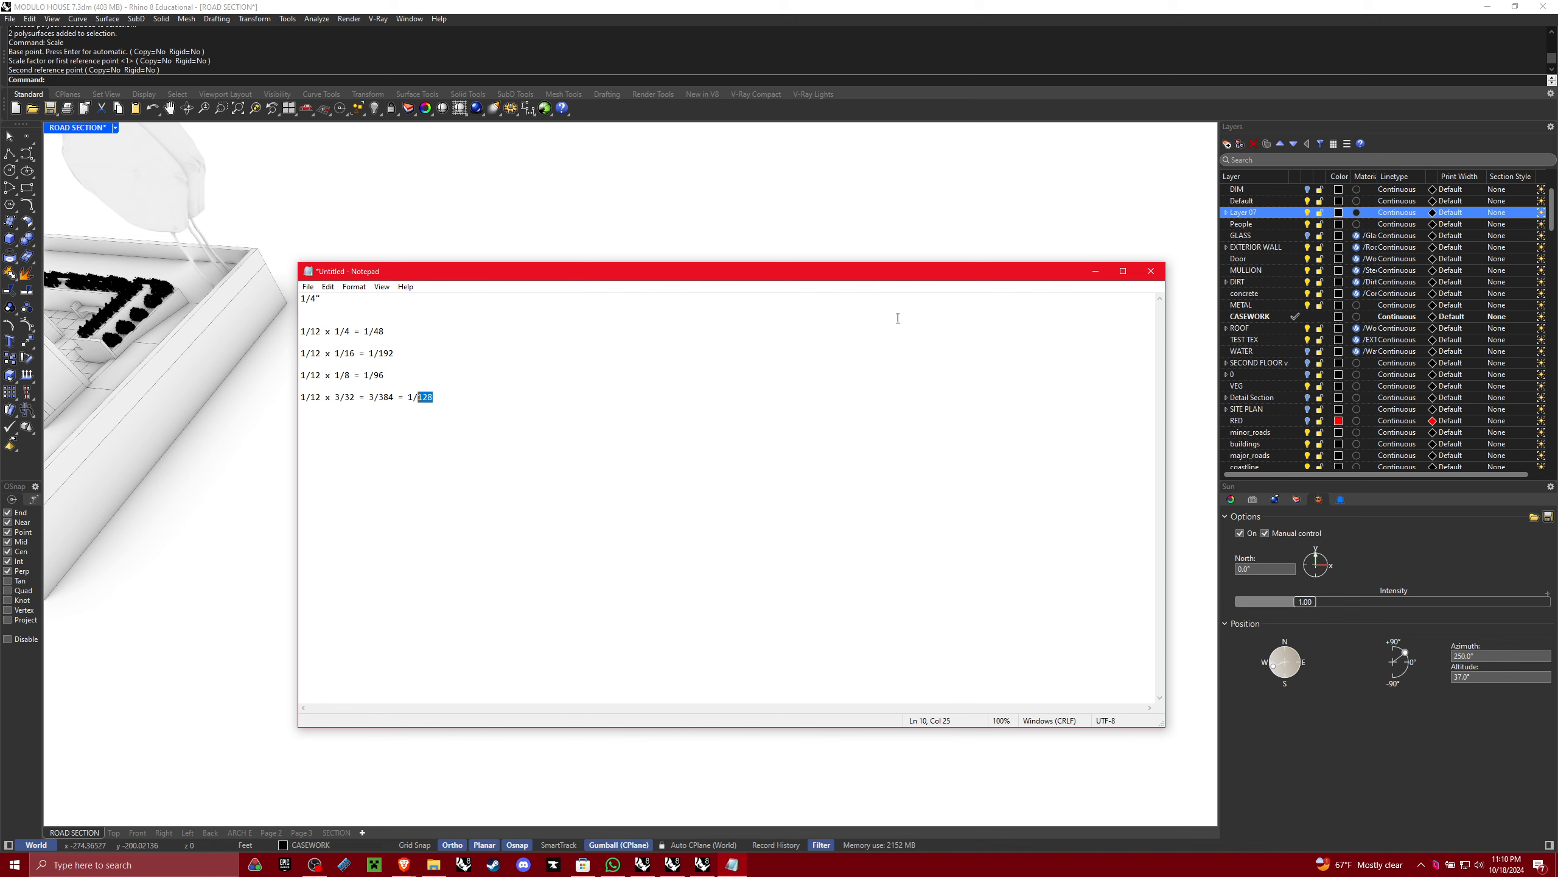
pyautogui.click(1096, 271)
# Scale the two tower polysurfaces beside the house by a factor of 1/48 from their bottom corner
pyautogui.moveTo(876, 540); pyautogui.dragTo(764, 423, button='right')
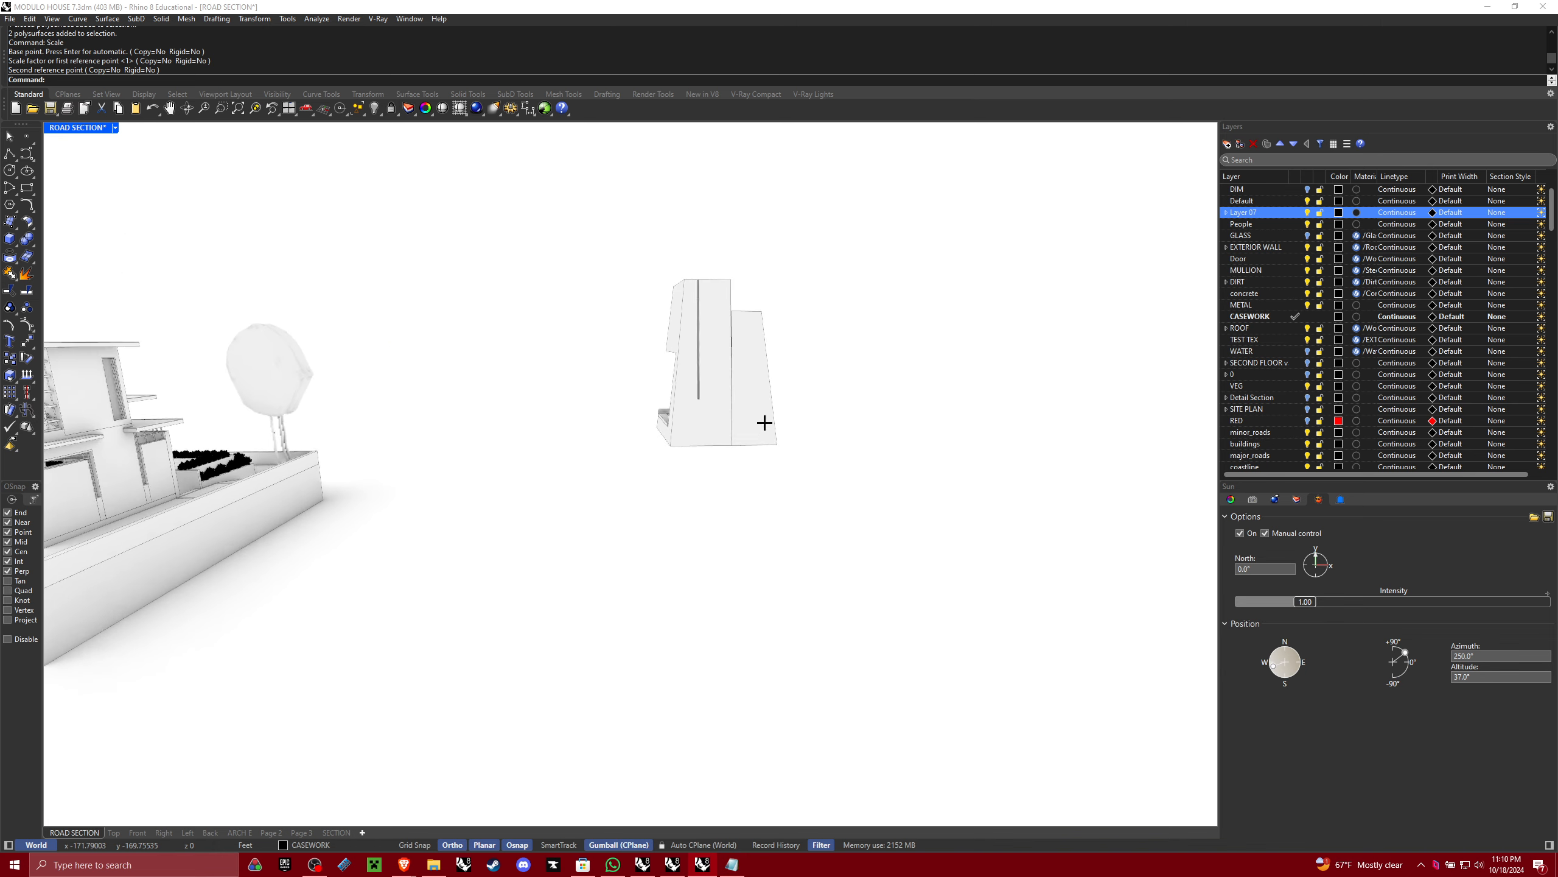
pyautogui.moveTo(911, 571); pyautogui.dragTo(599, 243)
pyautogui.moveTo(855, 278); pyautogui.dragTo(764, 422, button='right')
pyautogui.write('sc')
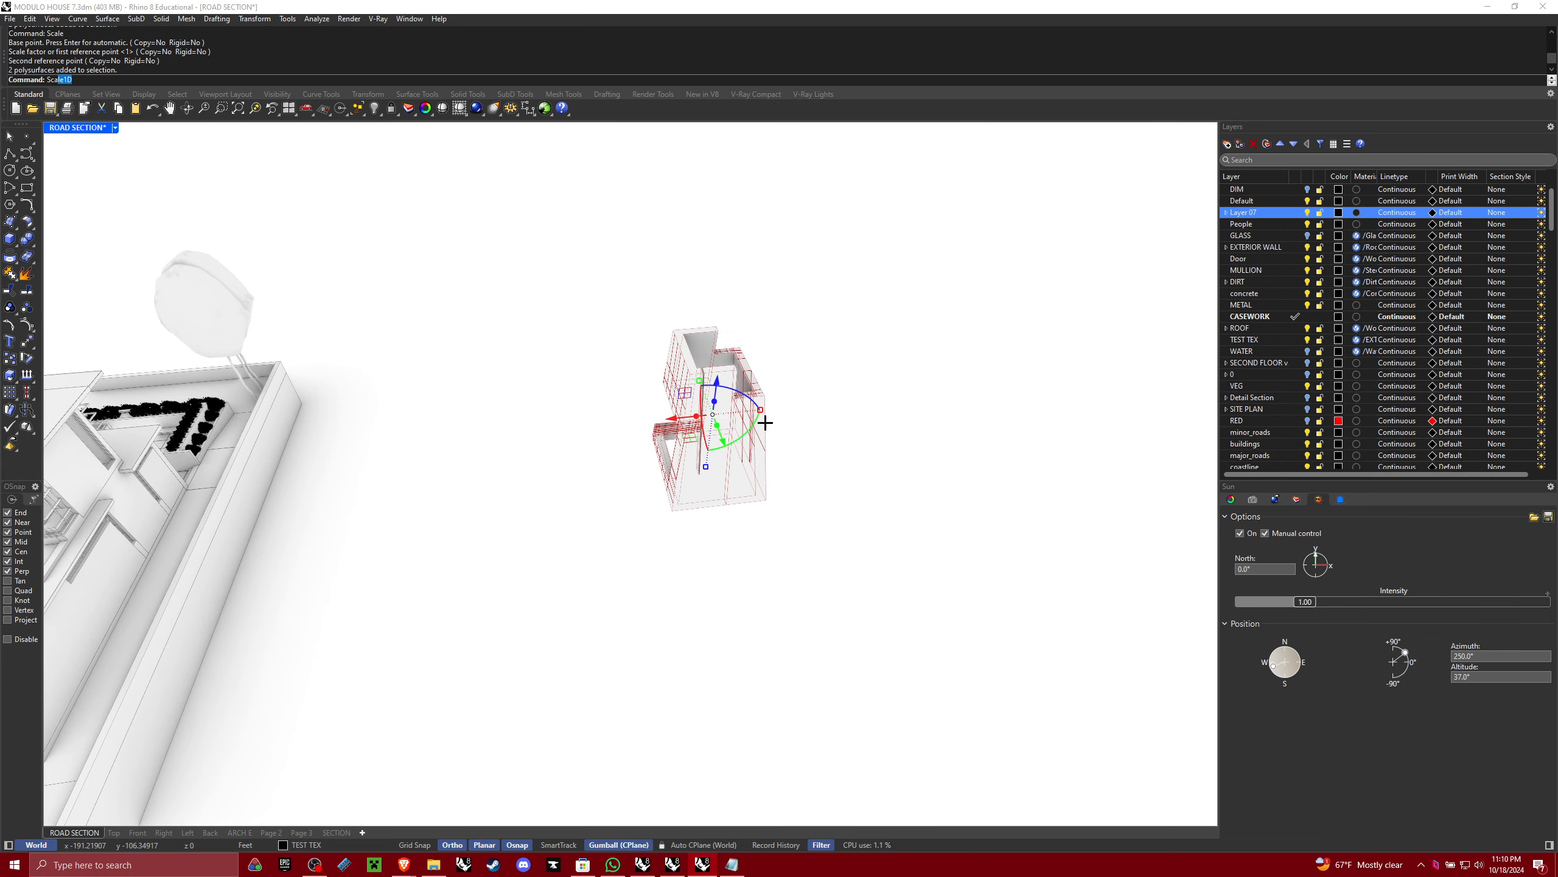
pyautogui.write('ale')
pyautogui.press('Return')
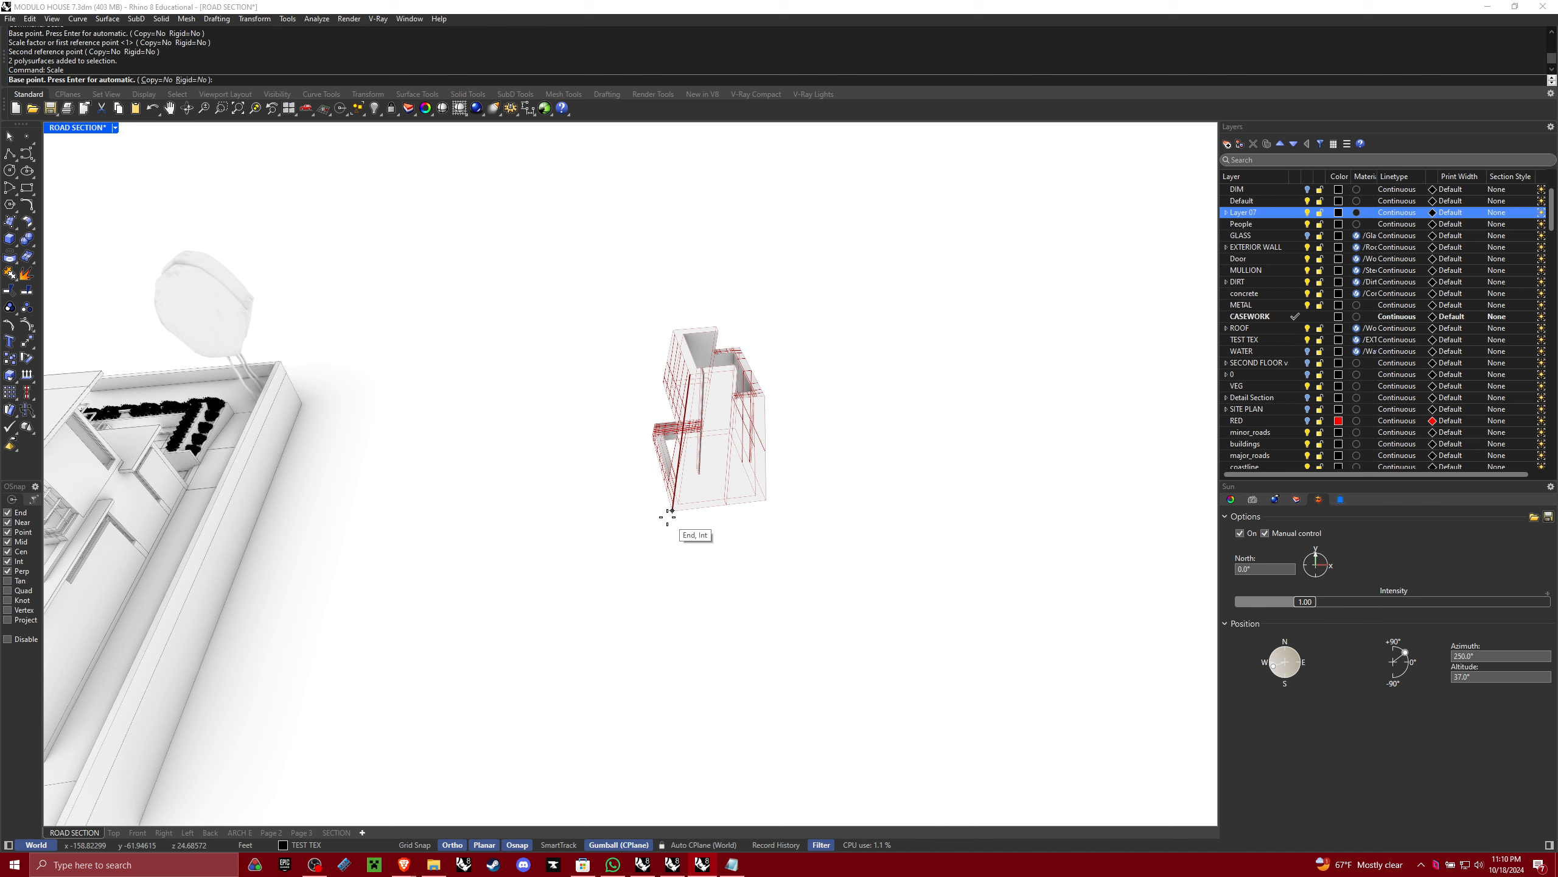
pyautogui.click(668, 517)
pyautogui.moveTo(643, 582); pyautogui.dragTo(632, 587, button='right')
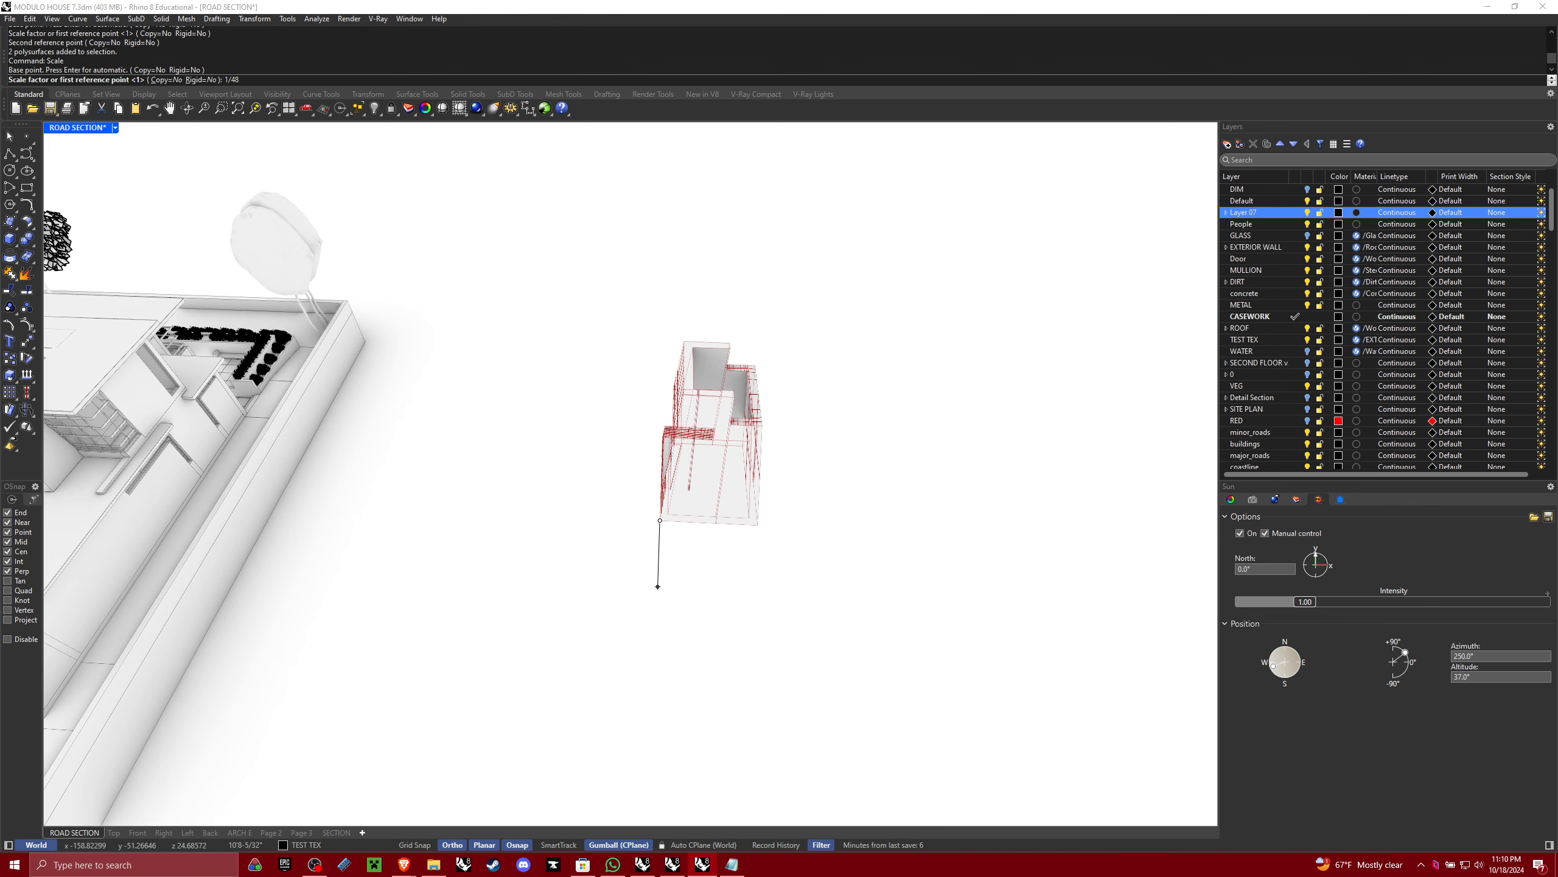
pyautogui.write('1/48\\')
pyautogui.press('Return')
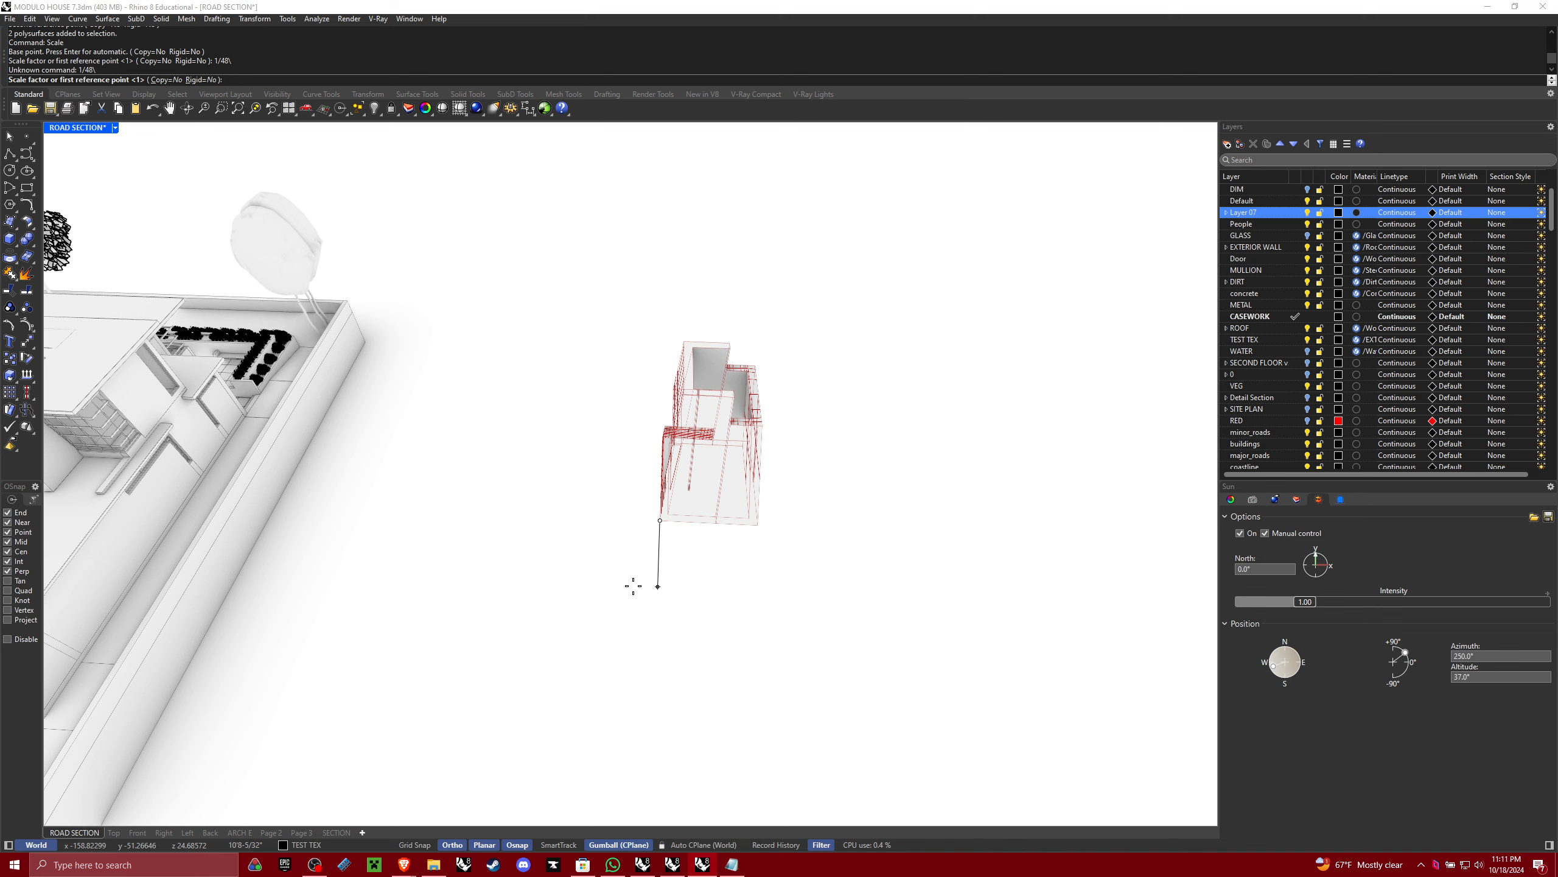
pyautogui.write('/48')
pyautogui.press('Return')
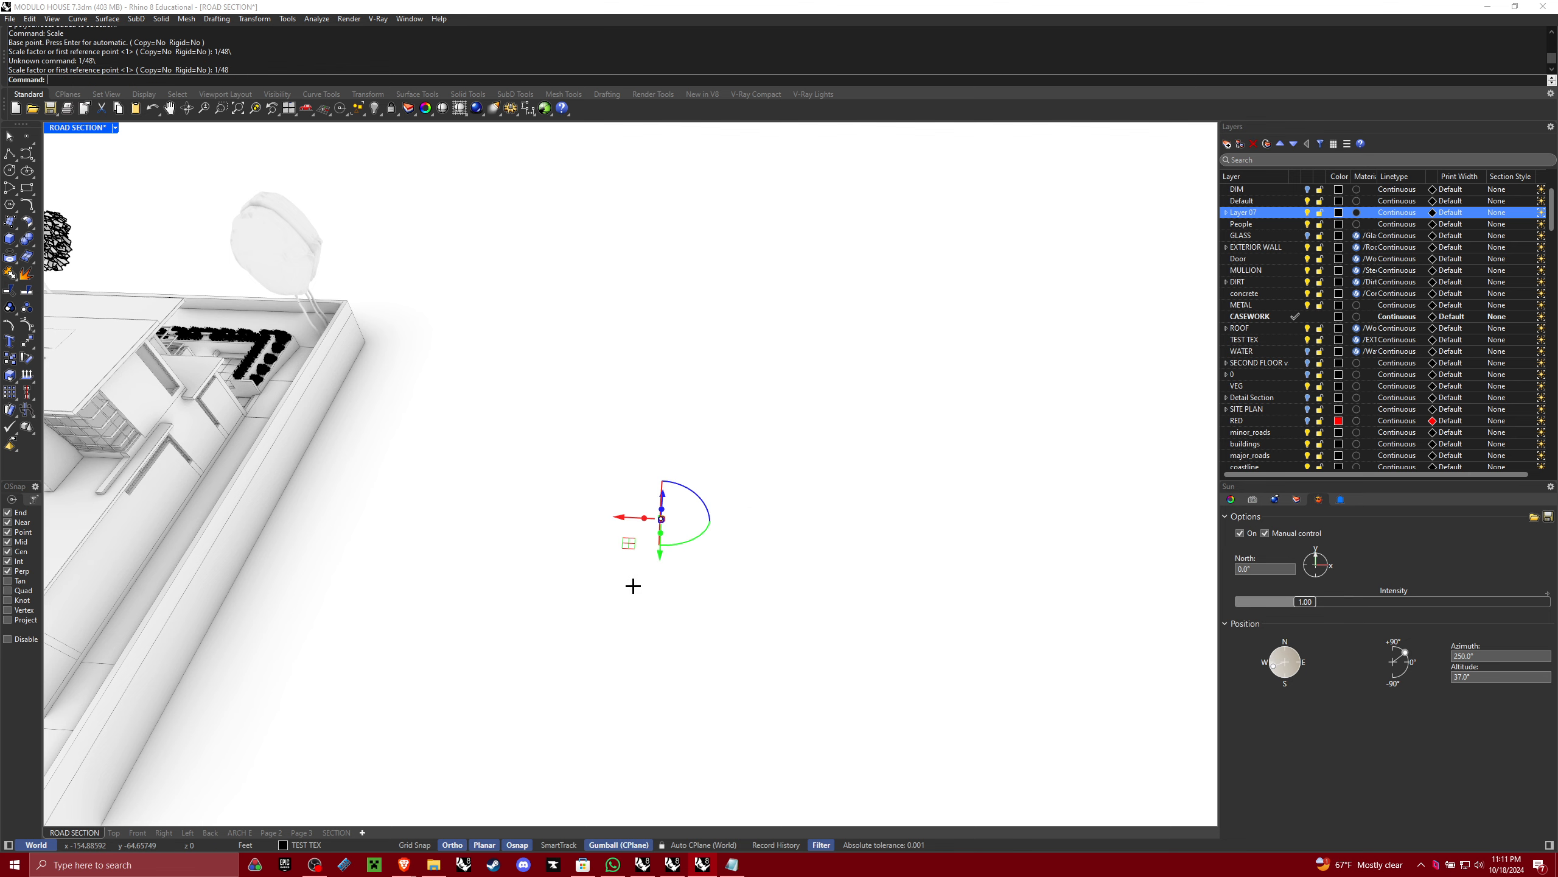
# Examine the scaled-down tower closely from several sides and in relation to the house site
pyautogui.write('Z')
pyautogui.scroll(5, 647, 564)
pyautogui.press('Return')
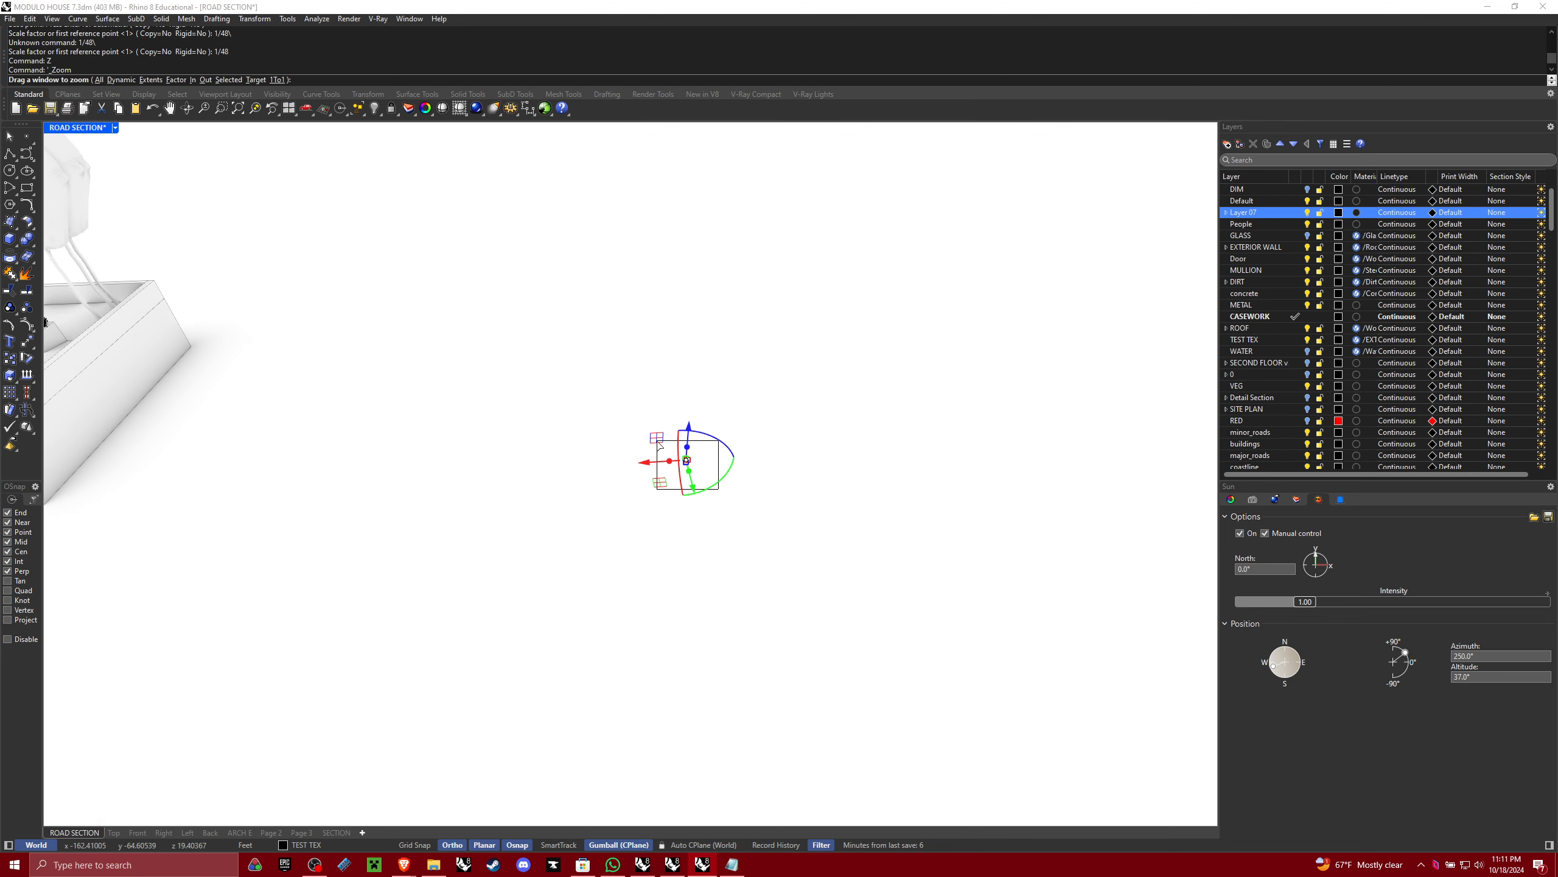
pyautogui.write('S')
pyautogui.press('Return')
pyautogui.scroll(-5, 598, 477)
pyautogui.moveTo(598, 477); pyautogui.dragTo(635, 466, button='right')
pyautogui.write('Z')
pyautogui.press('Return')
pyautogui.moveTo(640, 472); pyautogui.dragTo(532, 415)
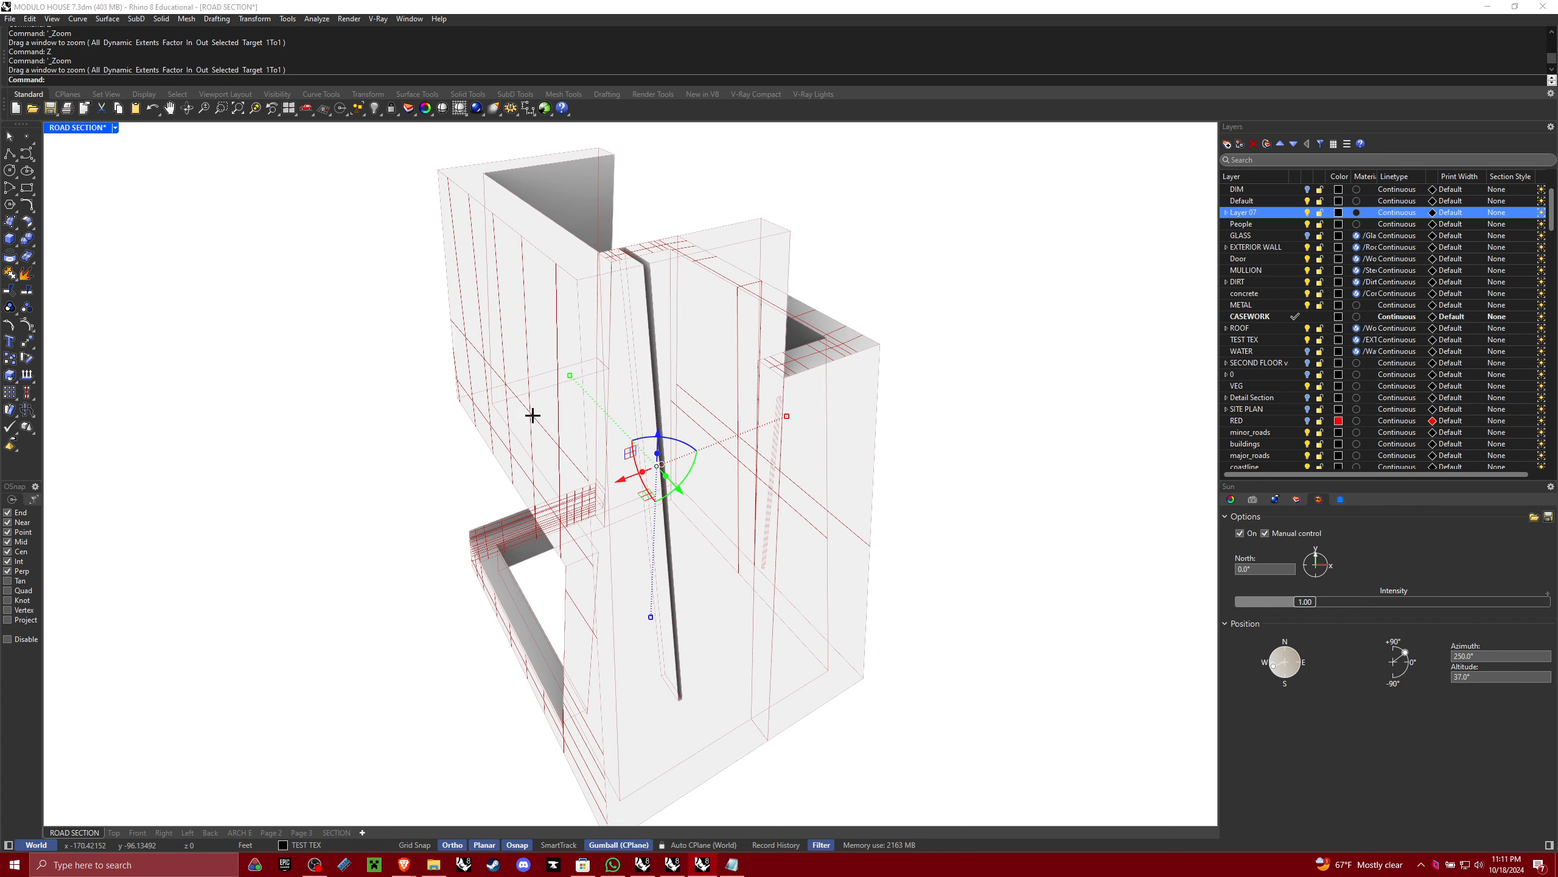
pyautogui.scroll(-10, 532, 414)
pyautogui.moveTo(532, 414); pyautogui.dragTo(663, 480, button='right')
pyautogui.write('Z')
pyautogui.press('Return')
pyautogui.moveTo(1016, 447); pyautogui.dragTo(898, 341)
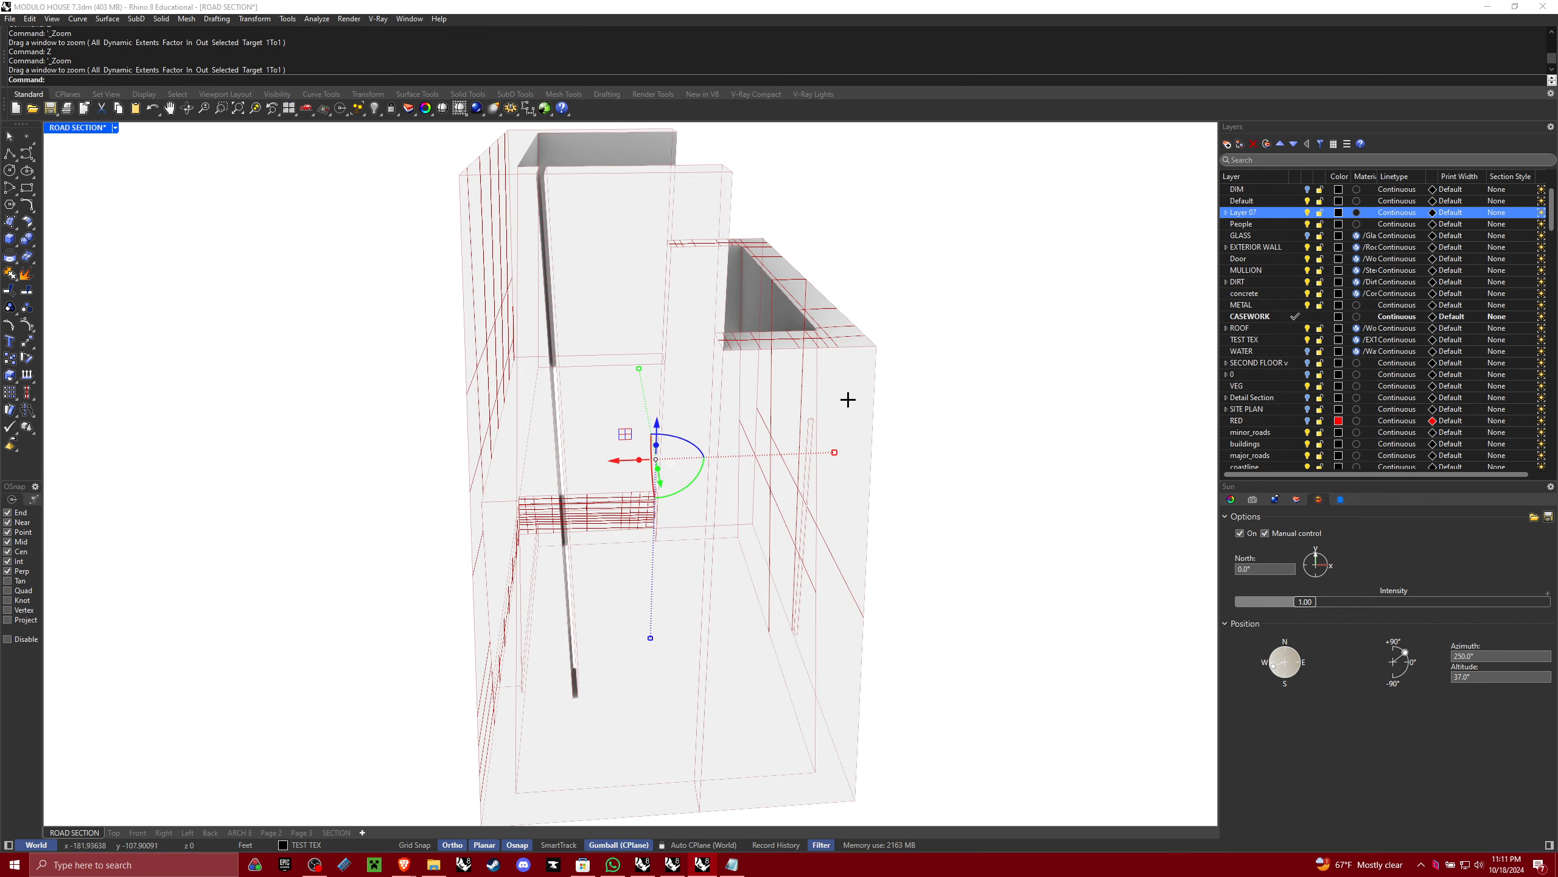
pyautogui.scroll(-10, 846, 396)
pyautogui.moveTo(845, 396); pyautogui.dragTo(618, 443, button='right')
pyautogui.write('Z')
pyautogui.press('Return')
pyautogui.moveTo(726, 448); pyautogui.dragTo(701, 428)
pyautogui.scroll(-10, 703, 429)
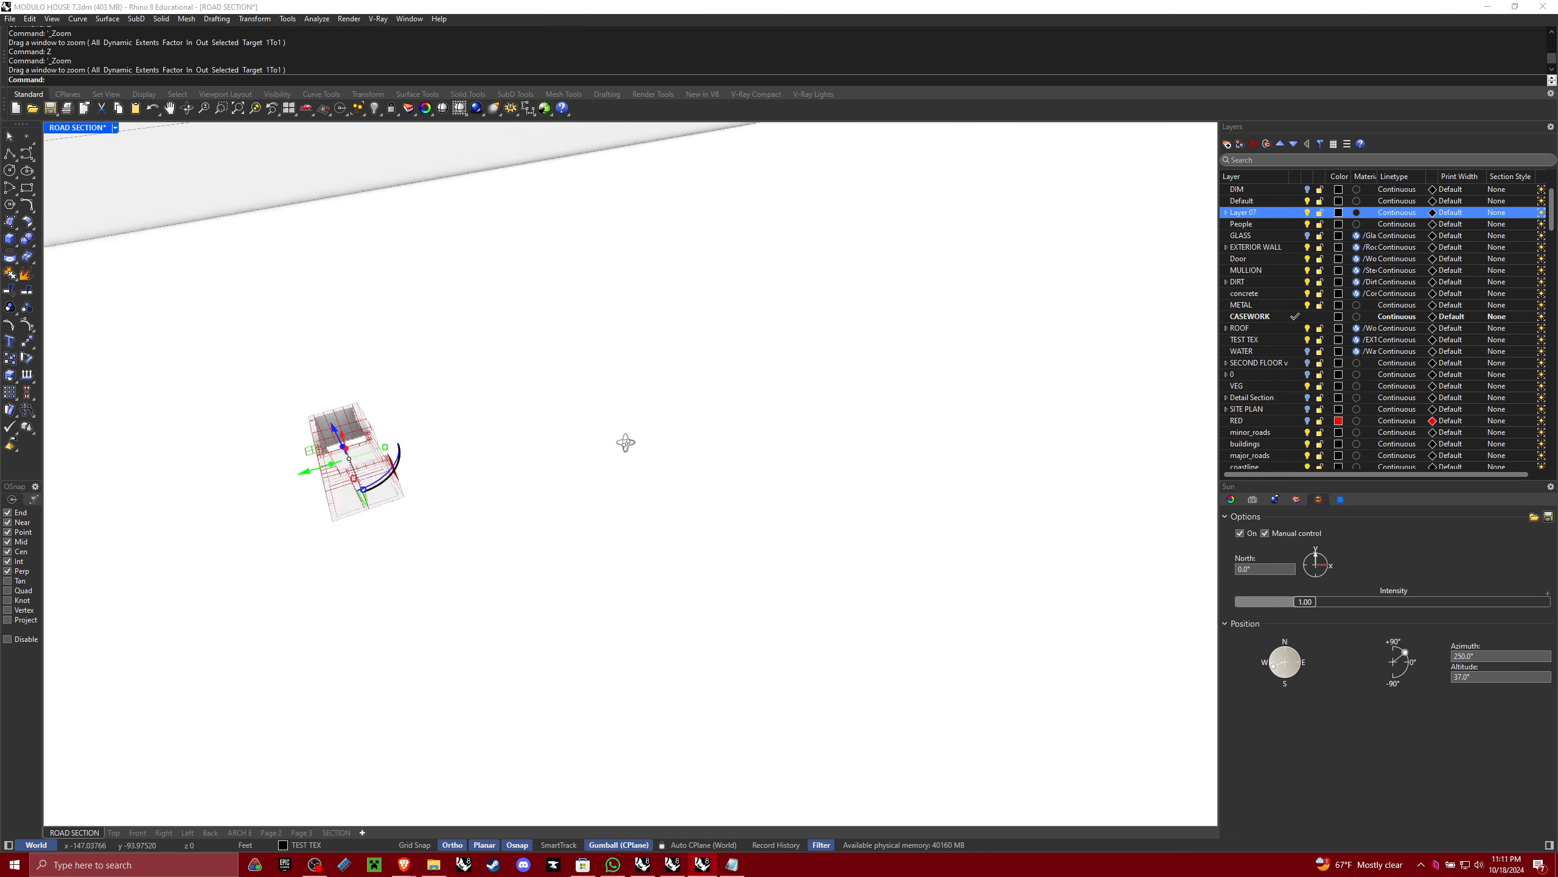
pyautogui.moveTo(626, 442); pyautogui.dragTo(779, 501, button='right')
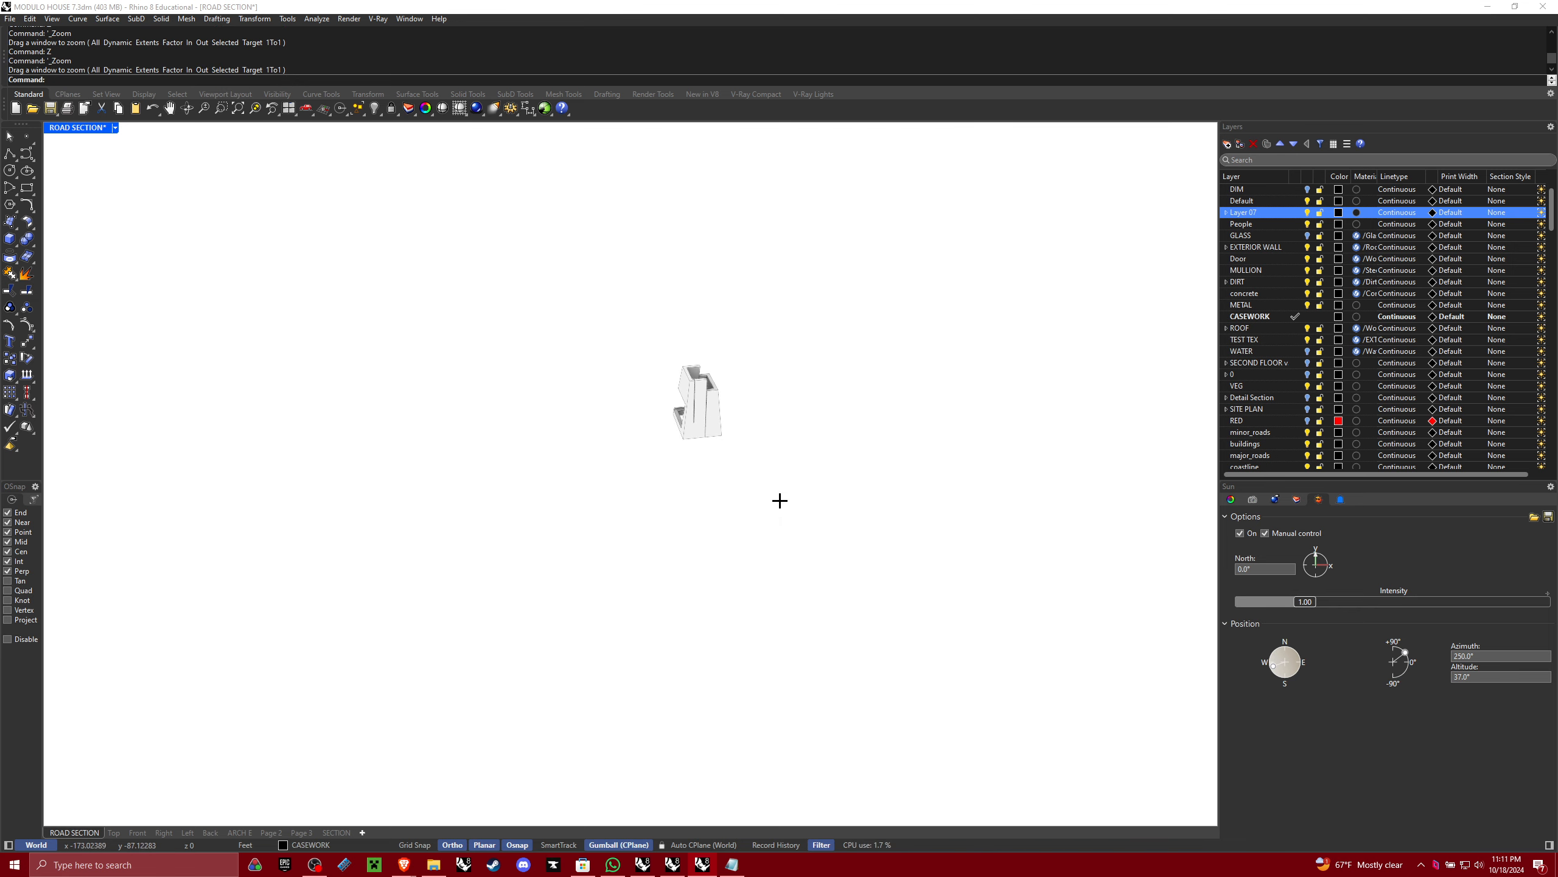
# Try scaling the reduced tower up by a factor of 48 from its bottom corner, and undo that scaling
pyautogui.moveTo(793, 491); pyautogui.dragTo(606, 307)
pyautogui.moveTo(606, 306); pyautogui.dragTo(588, 446, button='right')
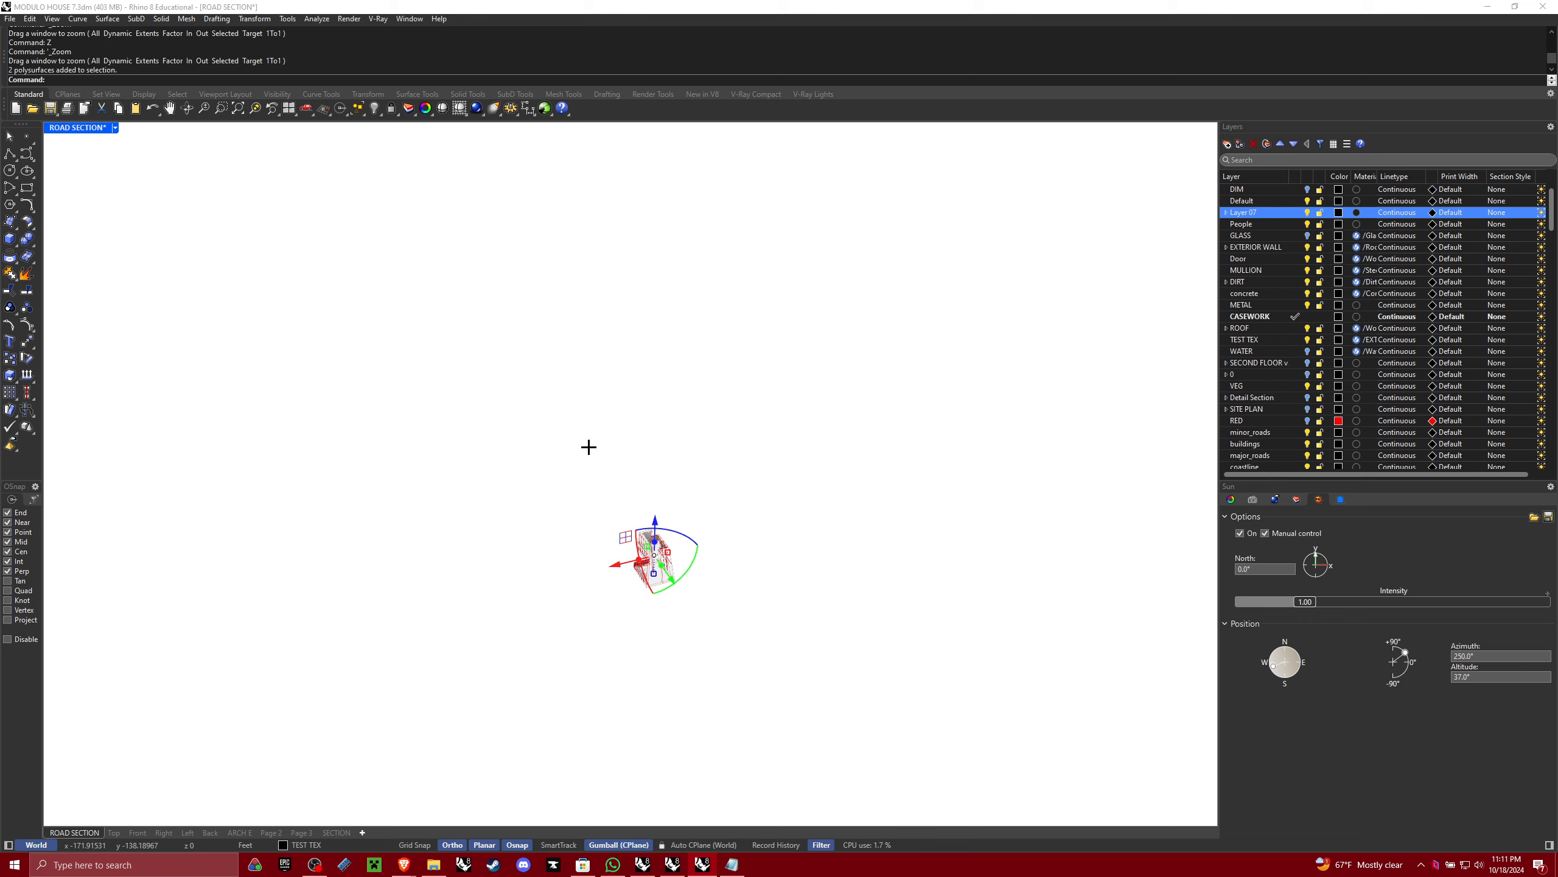
pyautogui.write('Scale')
pyautogui.press('Return')
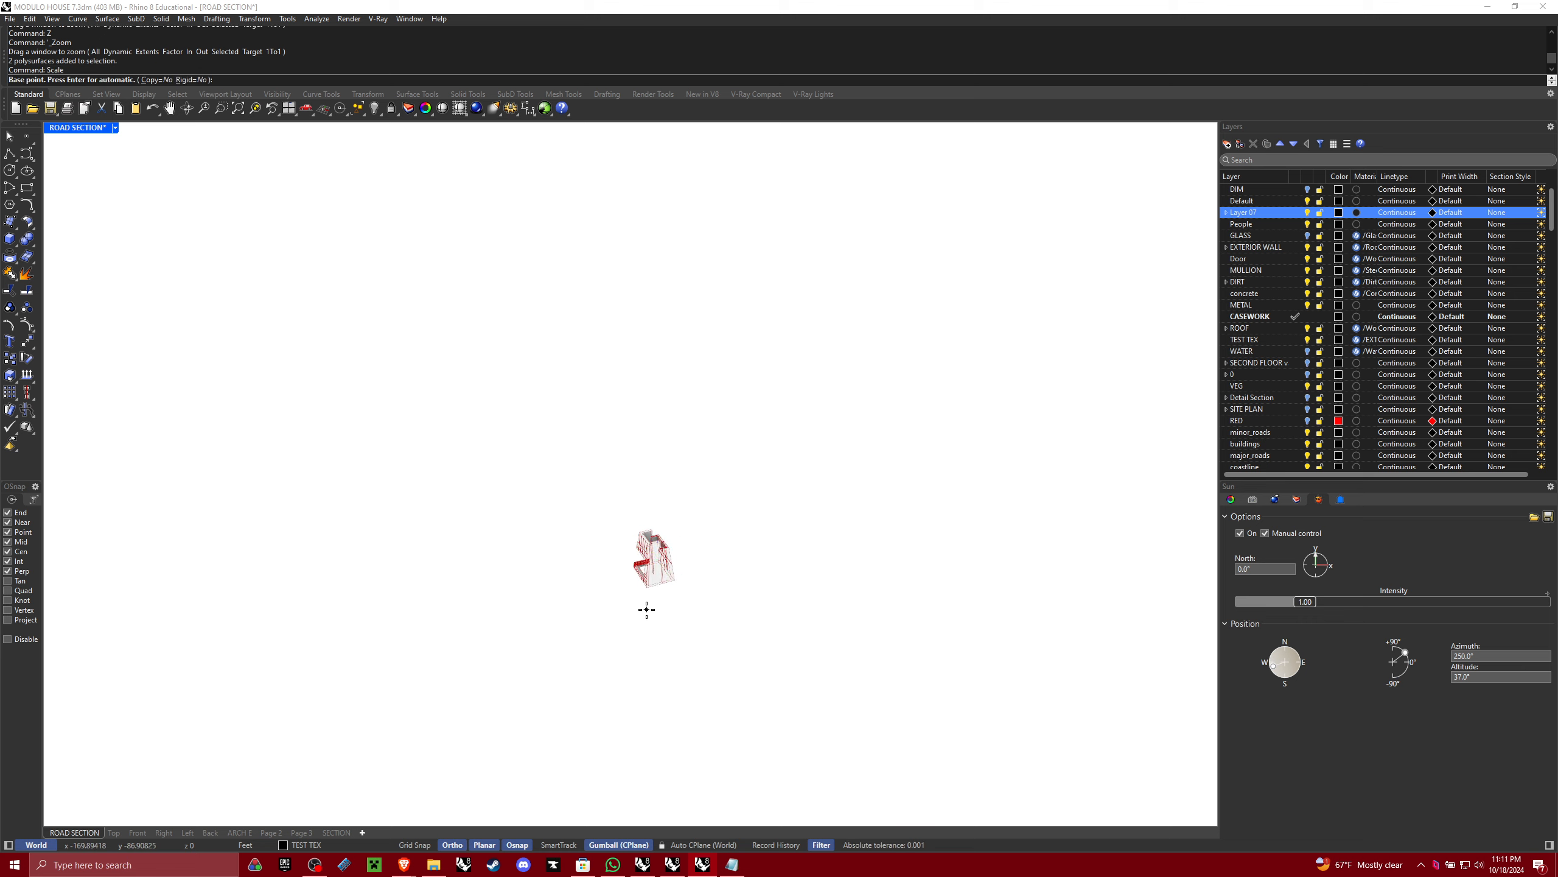
pyautogui.click(646, 590)
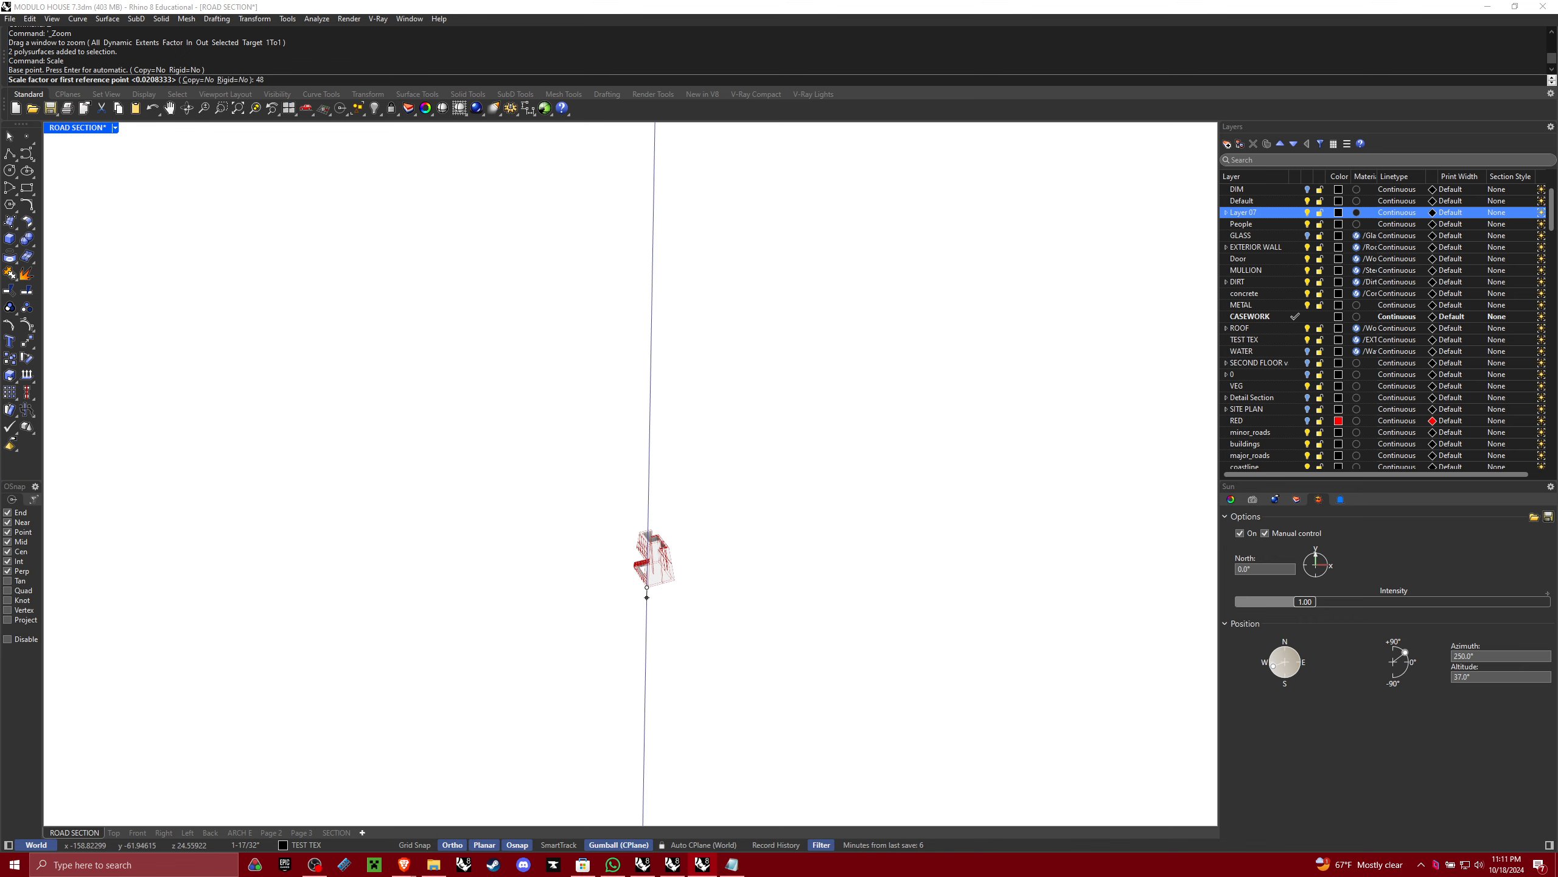
pyautogui.press('Return')
pyautogui.scroll(-12, 600, 518)
pyautogui.keyDown('shift'); pyautogui.moveTo(601, 518); pyautogui.dragTo(583, 605, button='right'); pyautogui.keyUp('shift')
pyautogui.scroll(7, 595, 626)
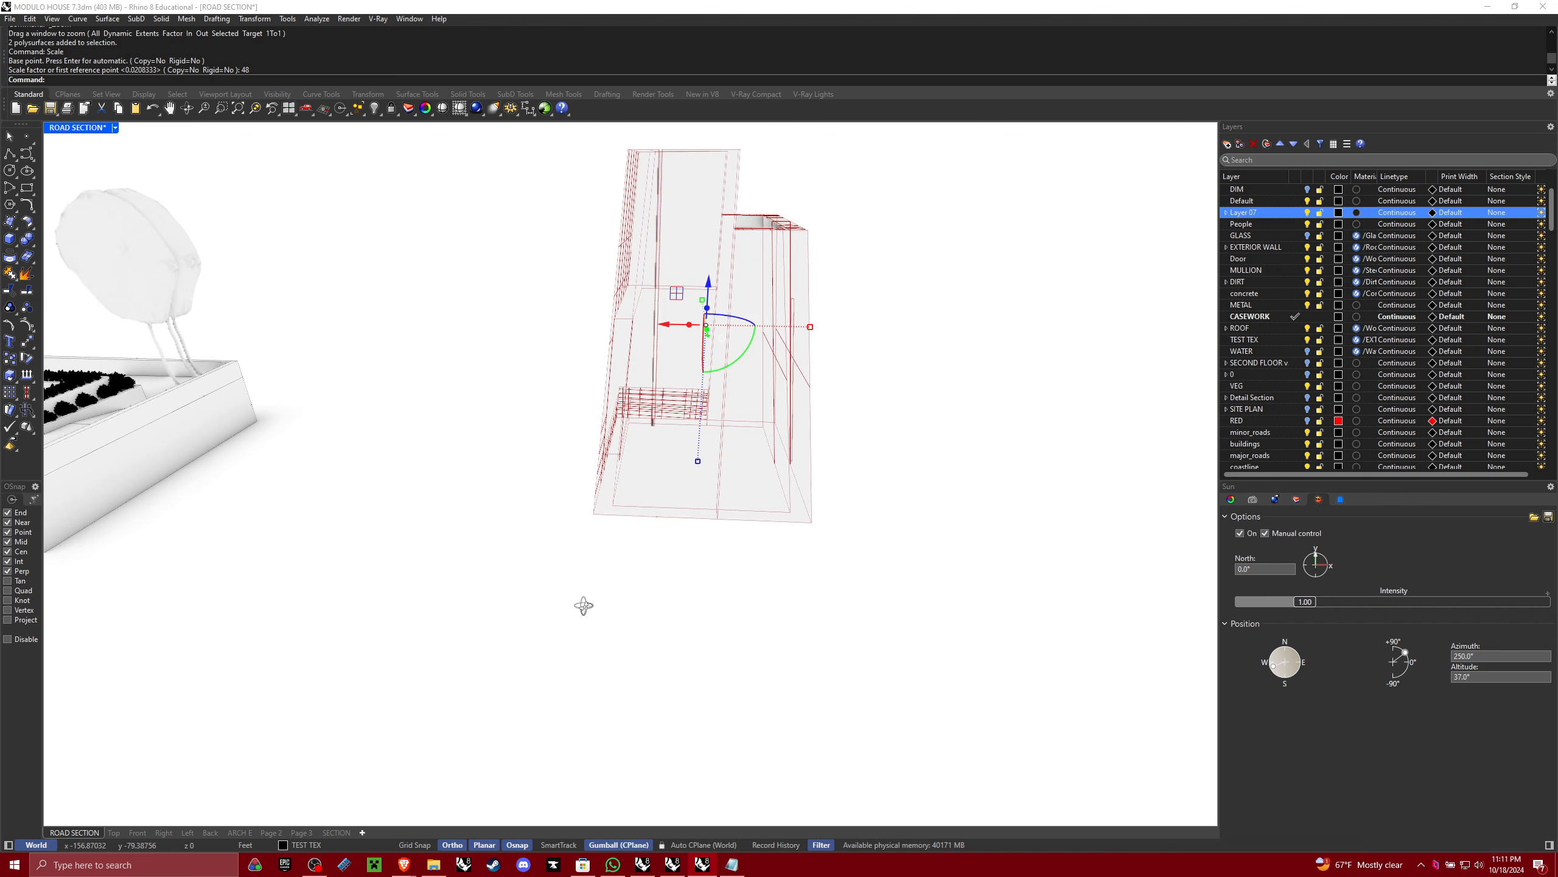
pyautogui.hotkey('ctrl', 'z')
# Inspect the reduced tower's geometry up close and from farther away
pyautogui.write('Z')
pyautogui.press('Return')
pyautogui.moveTo(665, 462); pyautogui.dragTo(607, 415)
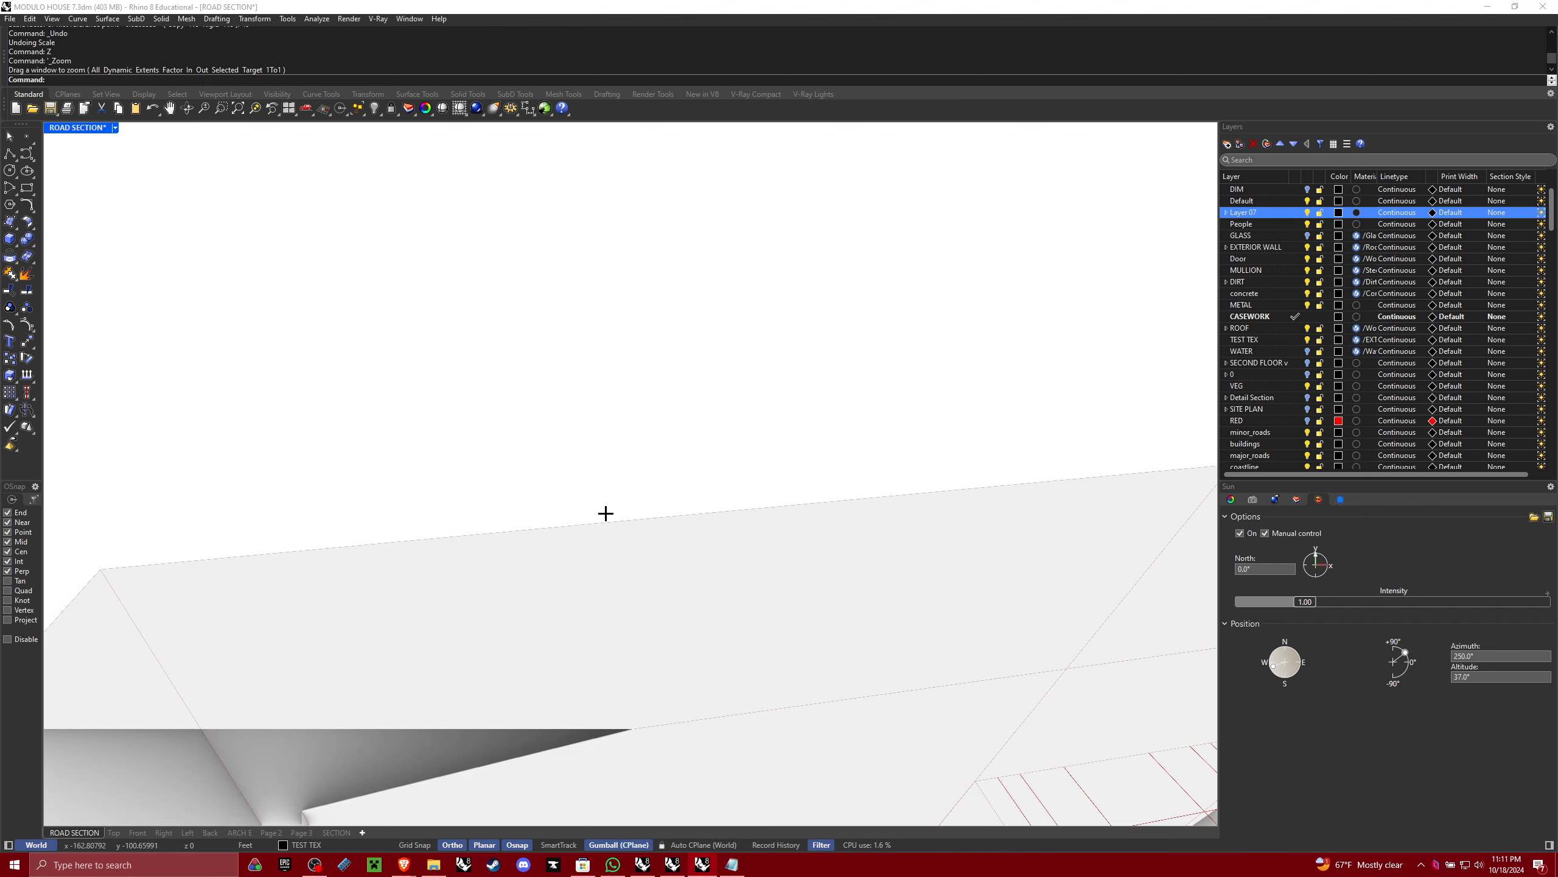
pyautogui.moveTo(605, 513); pyautogui.dragTo(621, 472, button='right')
pyautogui.write('z')
pyautogui.press('Return')
pyautogui.moveTo(609, 473); pyautogui.dragTo(575, 433)
pyautogui.moveTo(580, 433); pyautogui.dragTo(522, 470, button='right')
pyautogui.scroll(-5, 632, 445)
pyautogui.click(522, 470)
pyautogui.keyDown('shift'); pyautogui.moveTo(356, 447); pyautogui.dragTo(466, 512, button='right'); pyautogui.keyUp('shift')
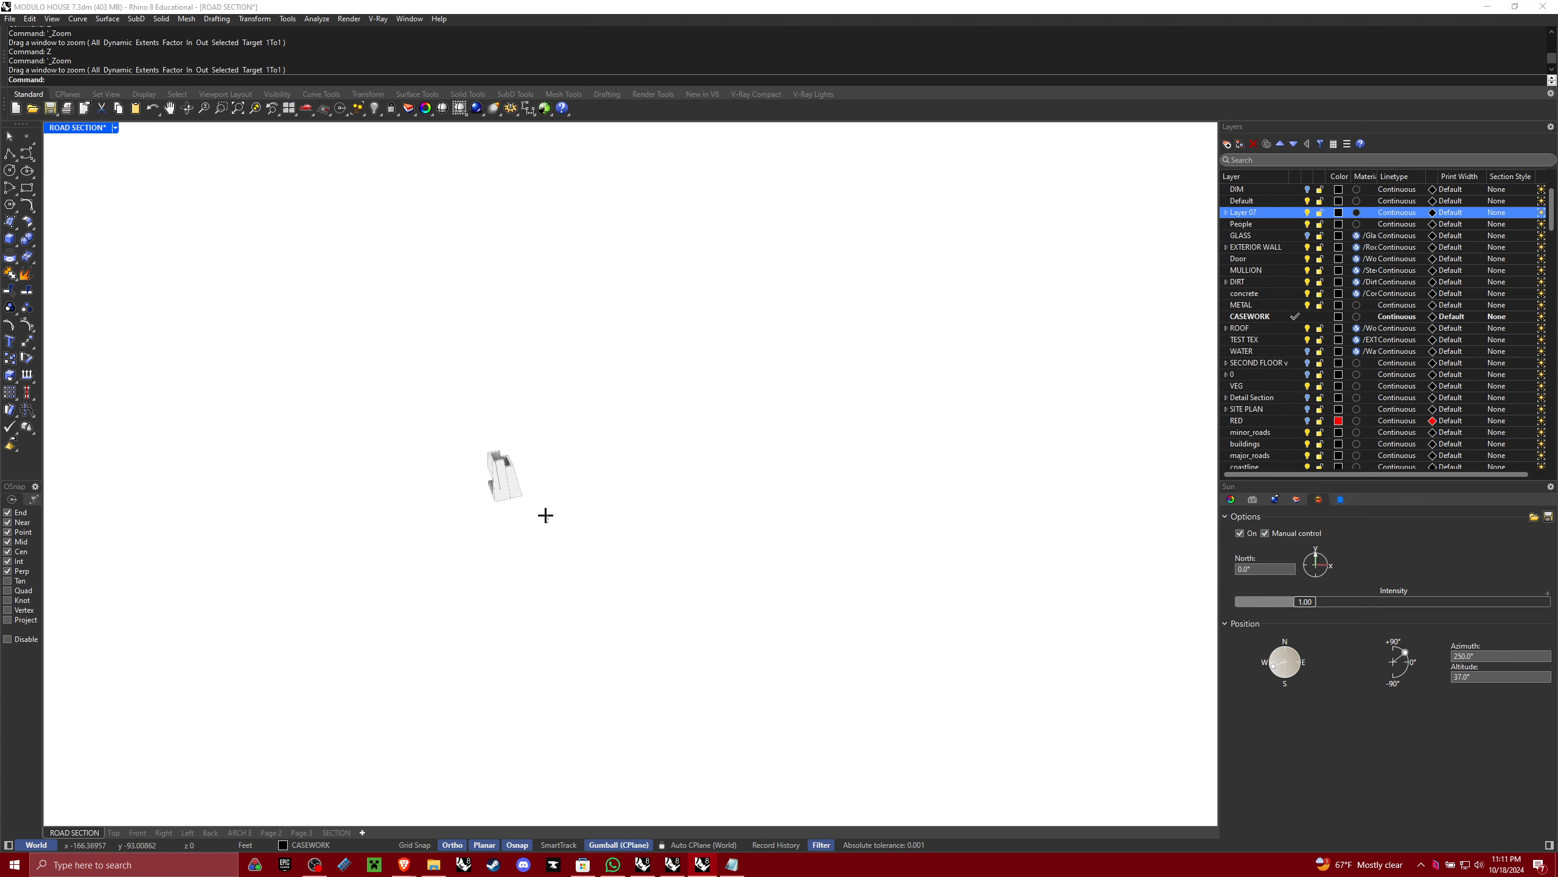
pyautogui.moveTo(546, 515); pyautogui.dragTo(442, 410)
pyautogui.moveTo(460, 424); pyautogui.dragTo(491, 442, button='right')
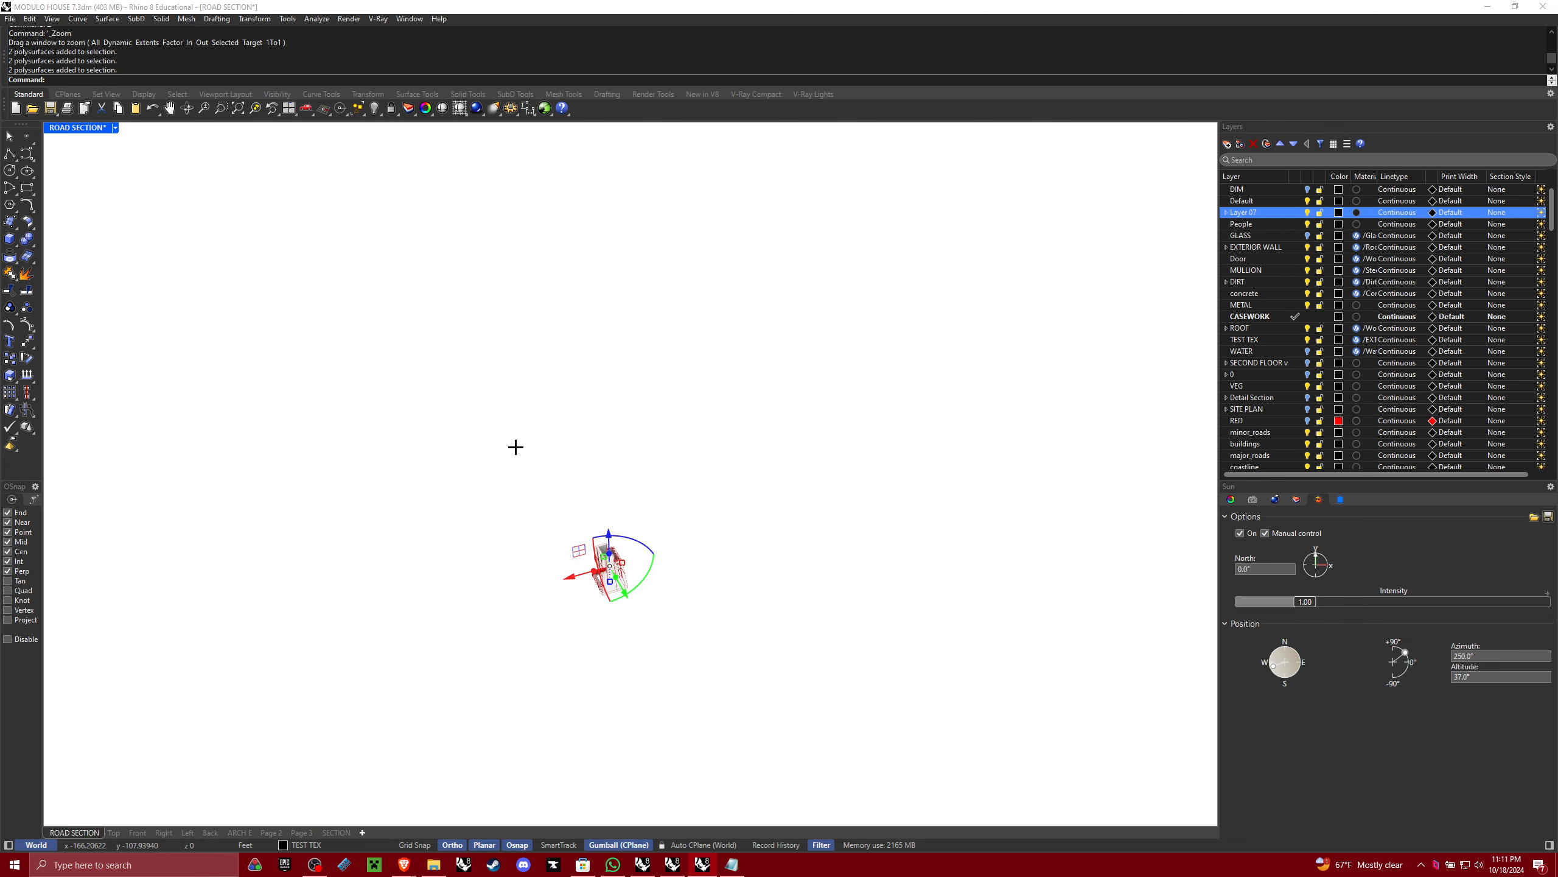
pyautogui.click(694, 581)
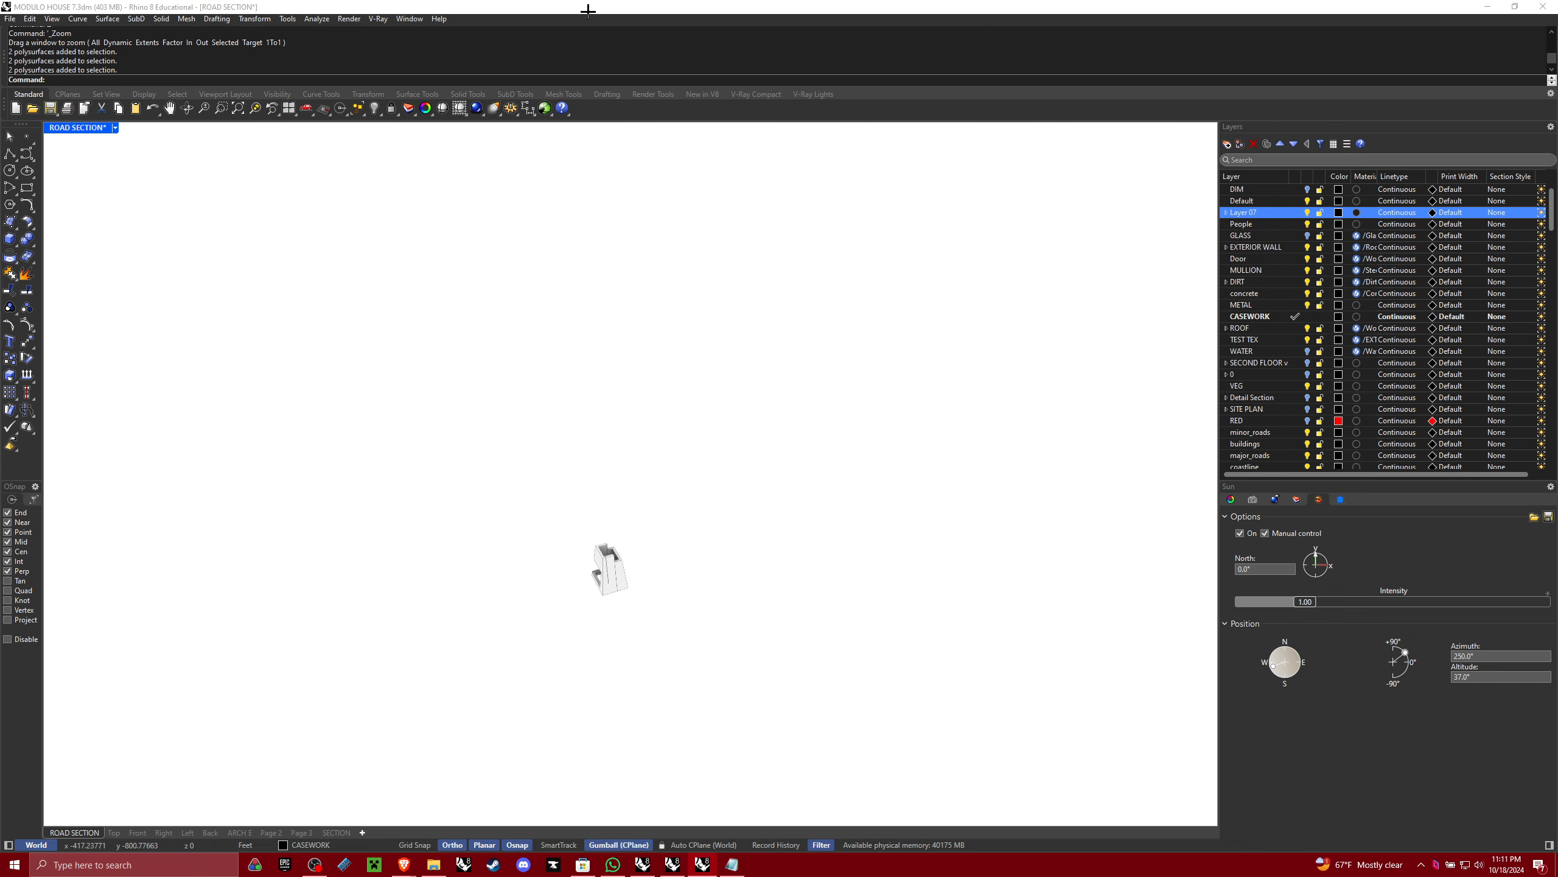
# Place the MODULO HOUSE 7 window beside the 3D PRINT MM CLASS window and copy the two scaled tower polysurfaces into the millimetre file
pyautogui.moveTo(583, 8); pyautogui.dragTo(1107, 169)
pyautogui.click(674, 865)
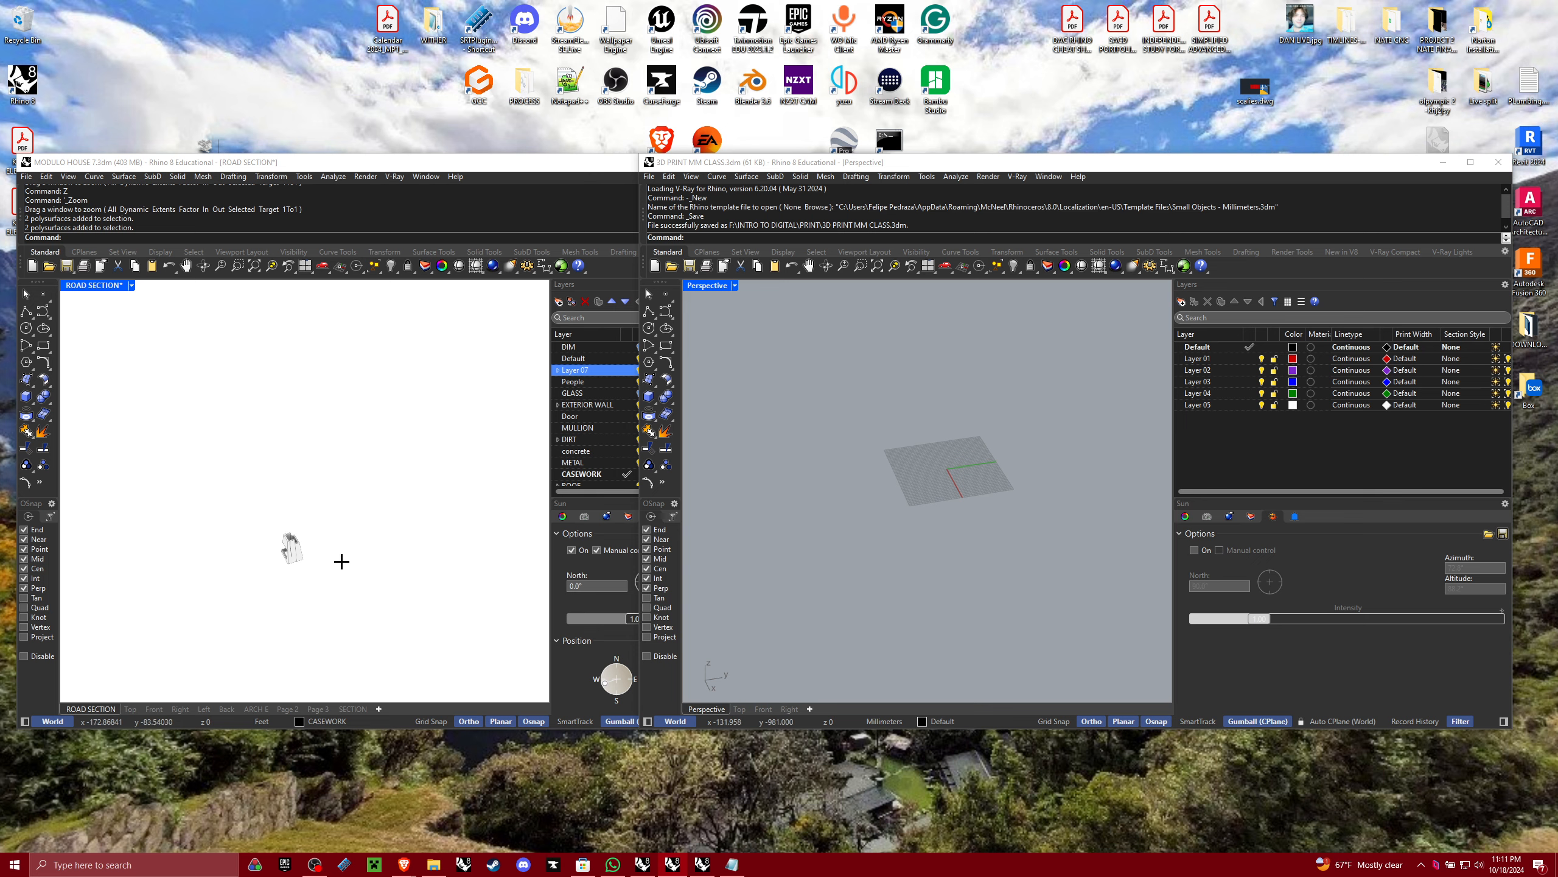
pyautogui.moveTo(325, 612); pyautogui.dragTo(268, 502)
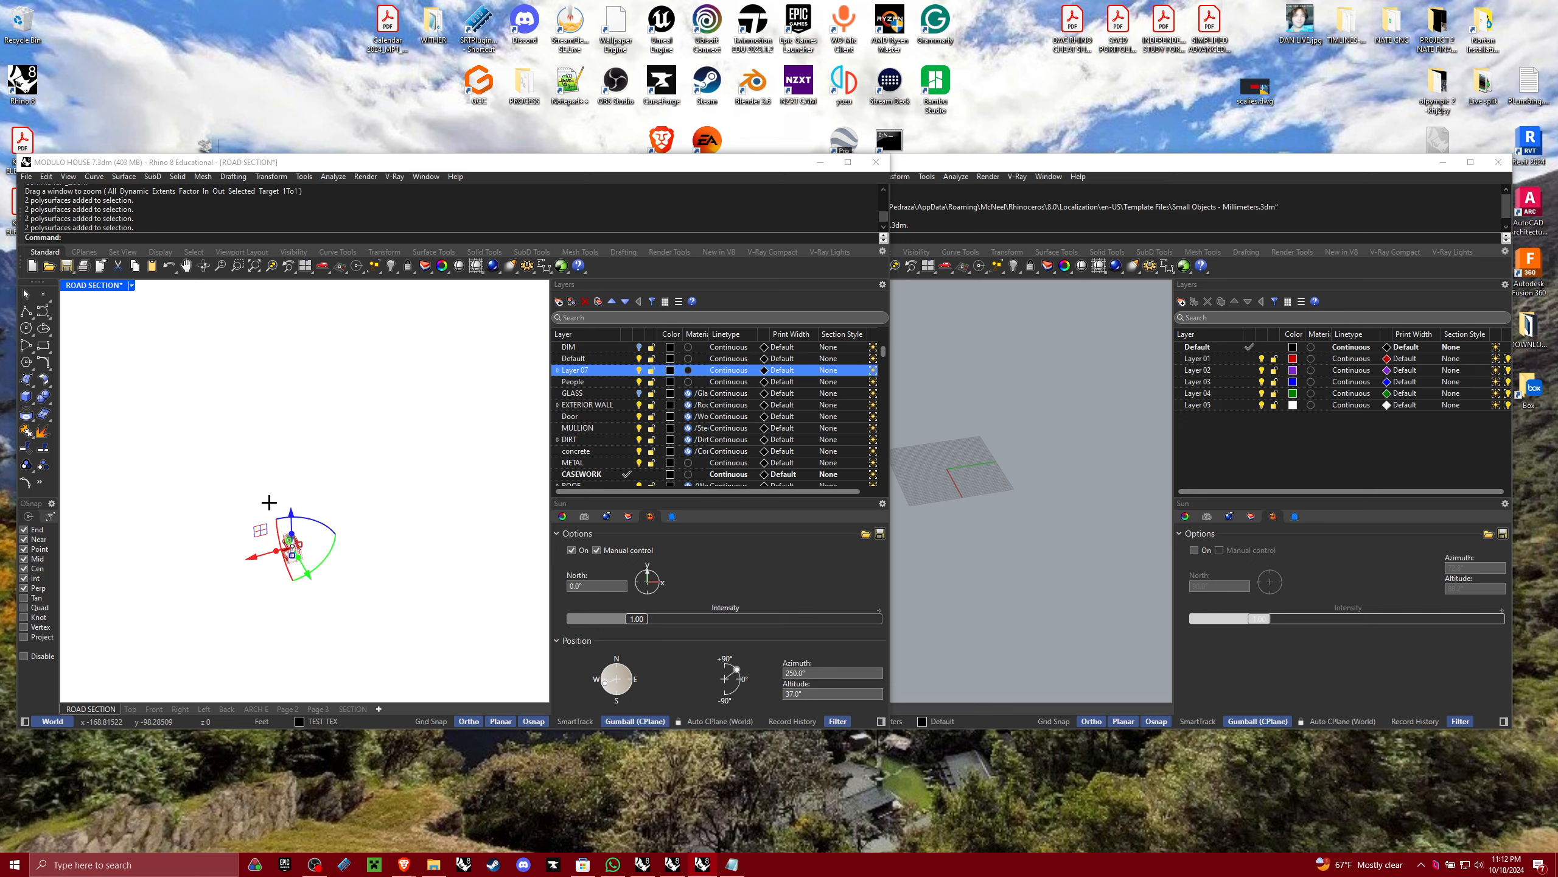
pyautogui.hotkey('ctrl', 'c')
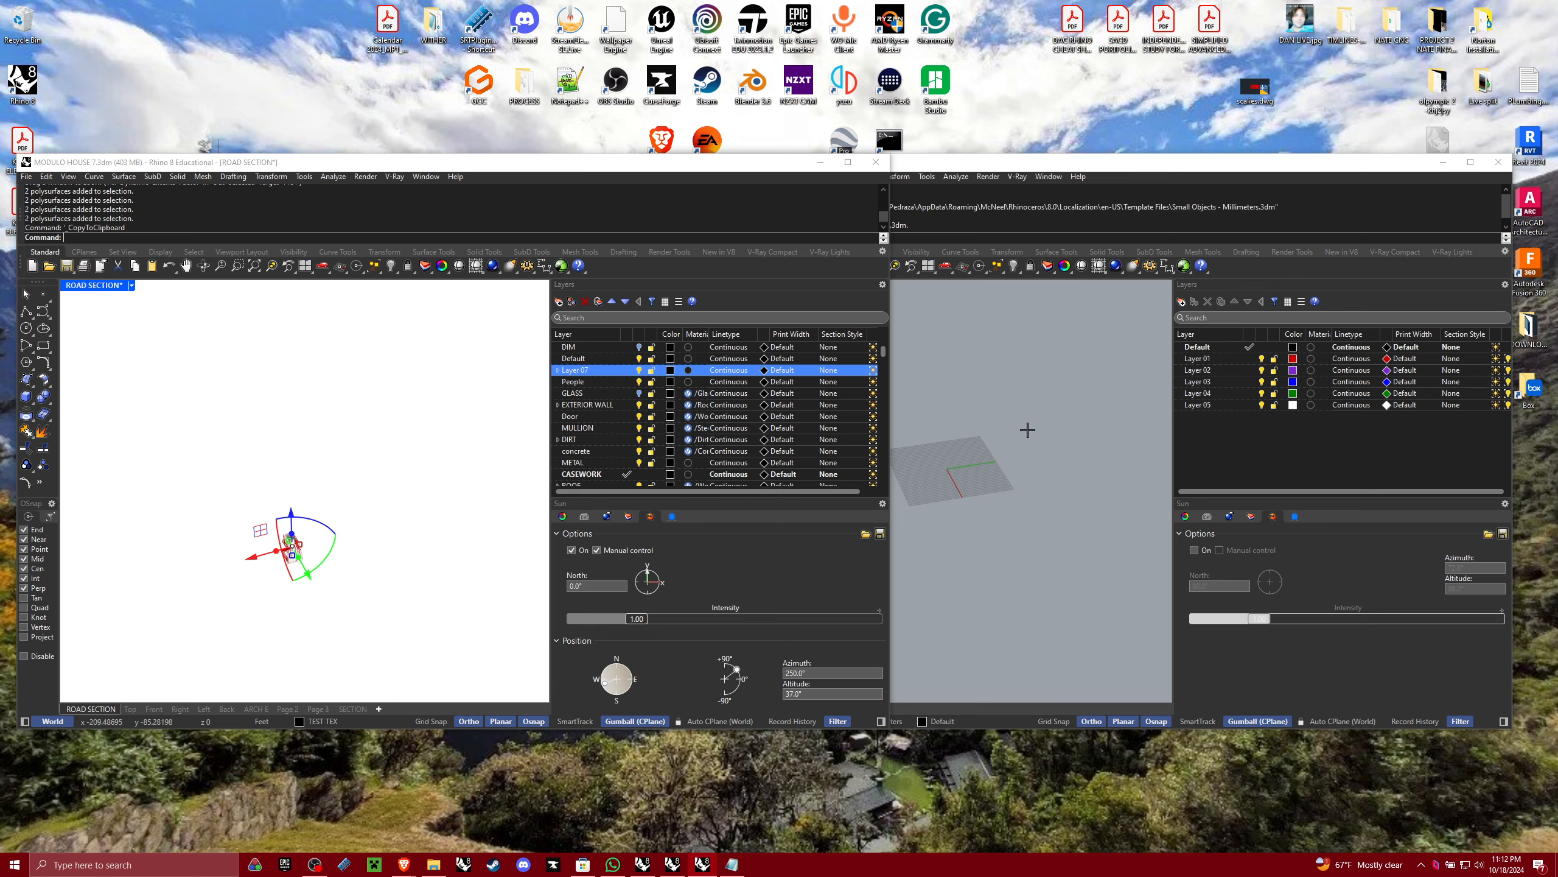
pyautogui.click(972, 375)
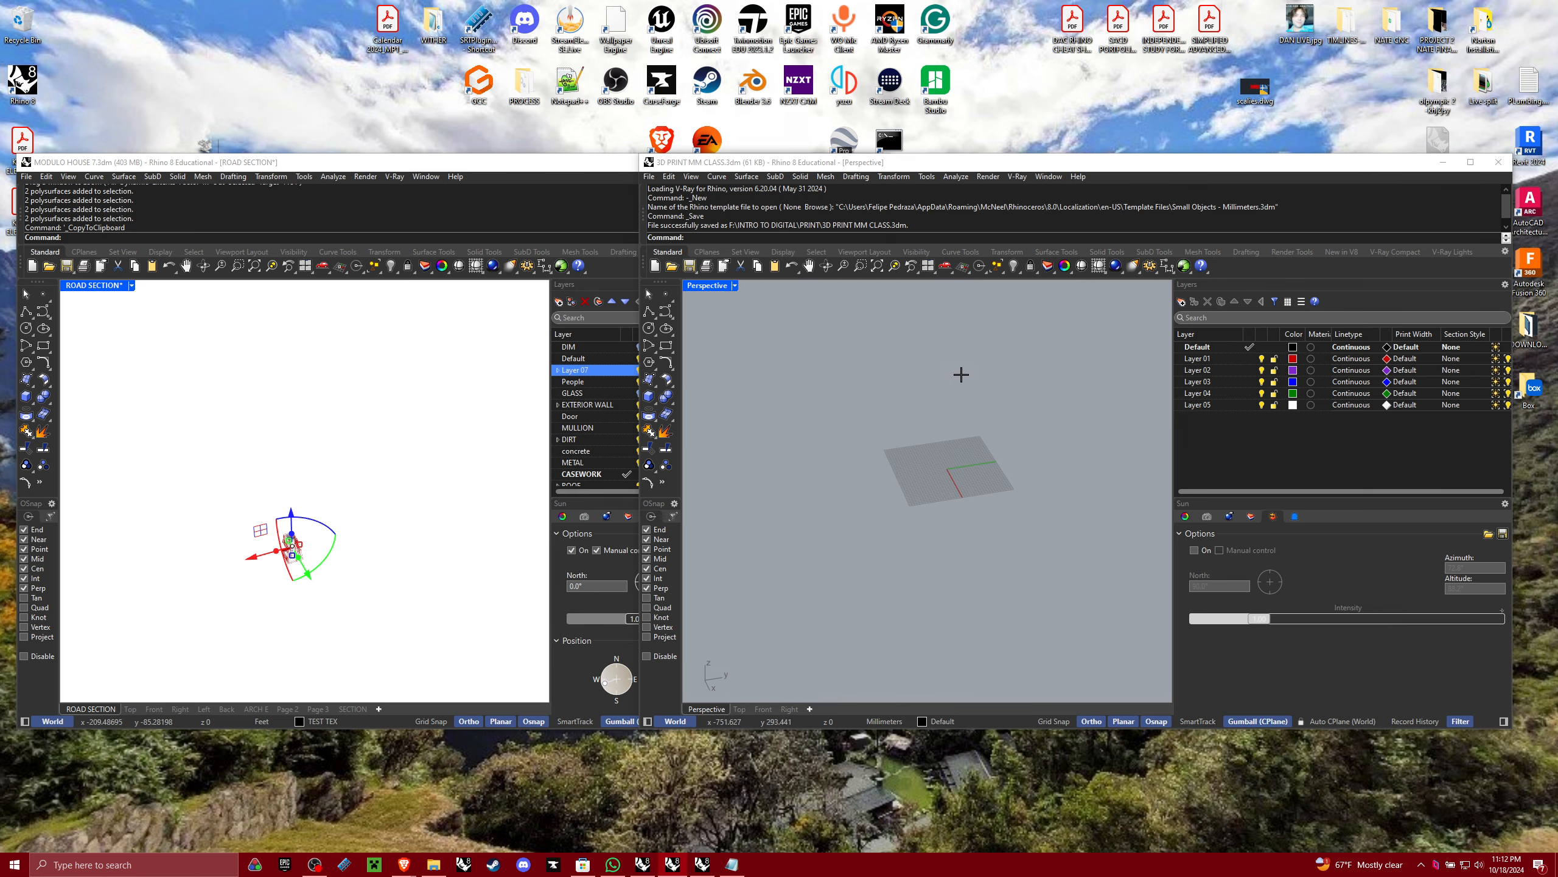
pyautogui.hotkey('ctrl', 'v')
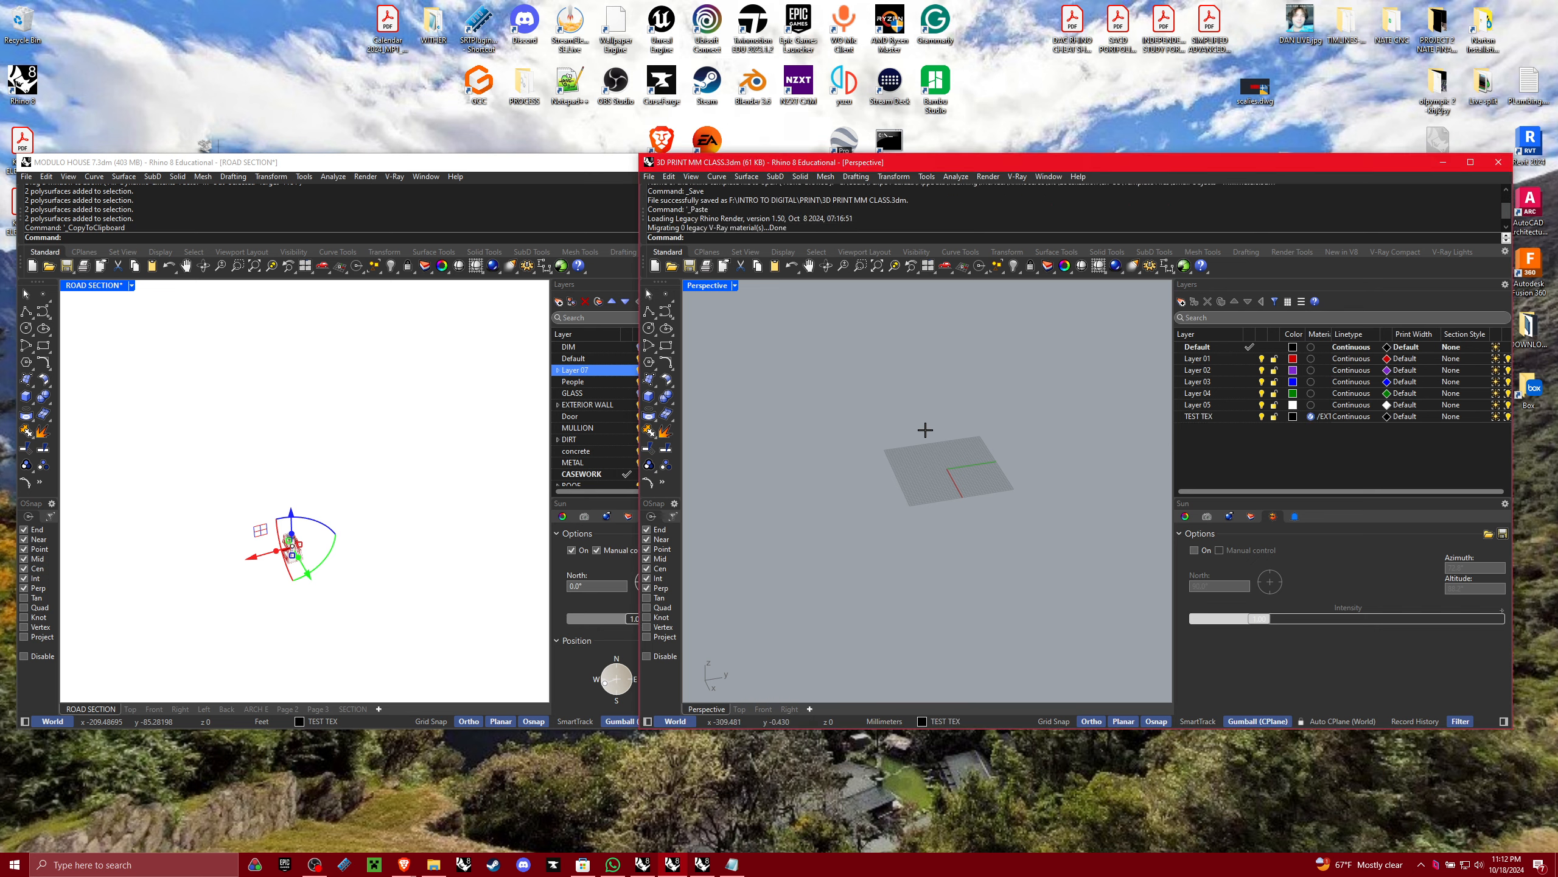
# Move the pasted tower polysurfaces from their bottom corner to the origin (0) of the millimetre file
pyautogui.scroll(-20, 971, 441)
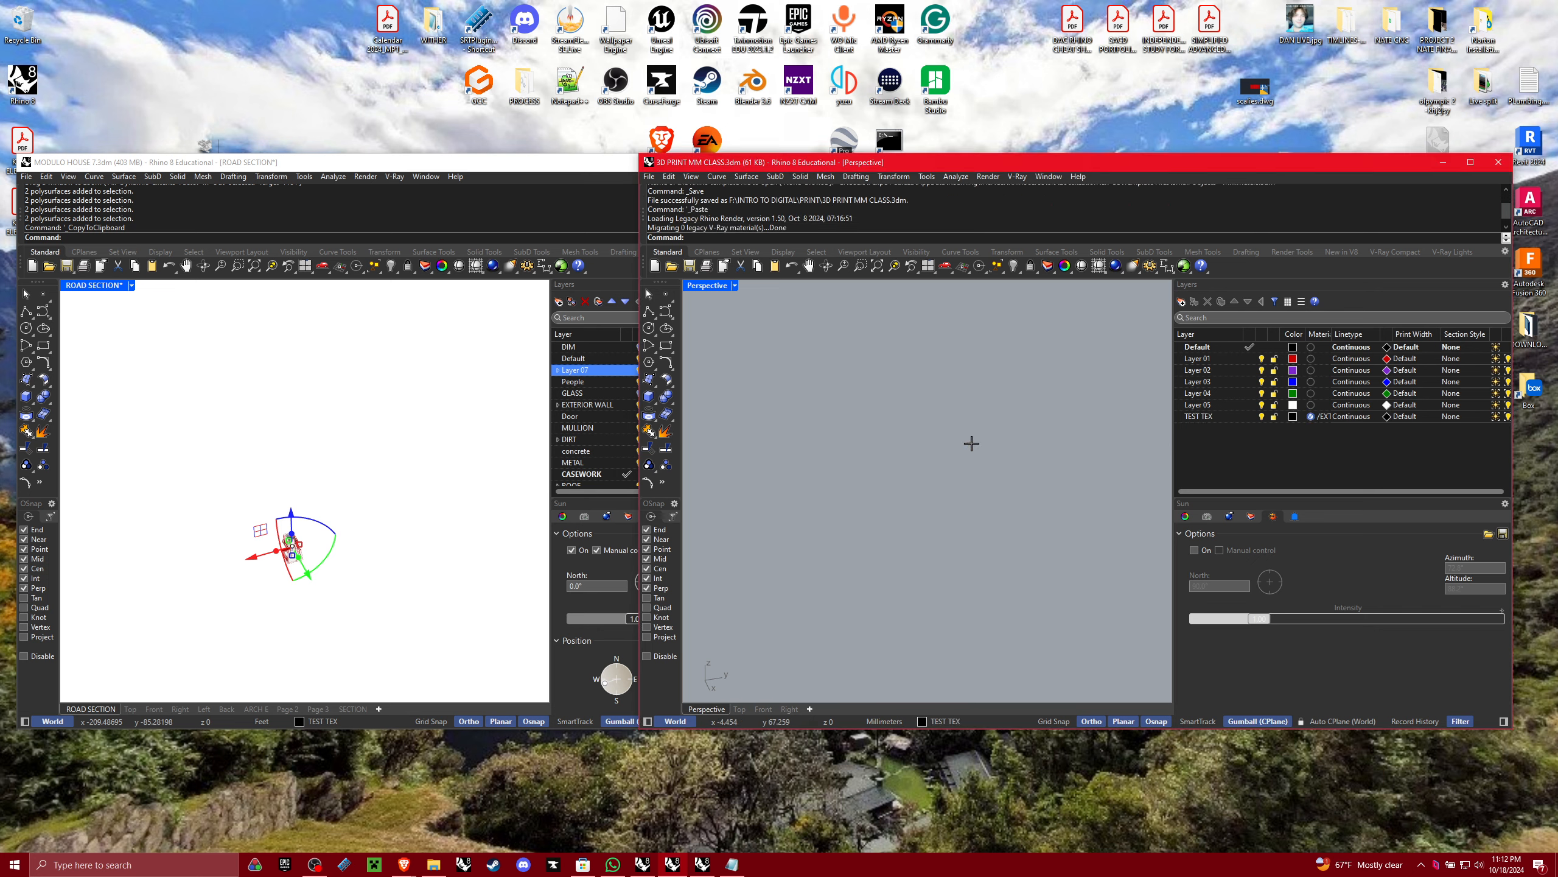
pyautogui.keyDown('shift'); pyautogui.moveTo(976, 443); pyautogui.dragTo(935, 494, button='right'); pyautogui.keyUp('shift')
pyautogui.write('ZS')
pyautogui.press('Return')
pyautogui.moveTo(846, 422); pyautogui.dragTo(804, 424, button='right')
pyautogui.write('Move')
pyautogui.press('Return')
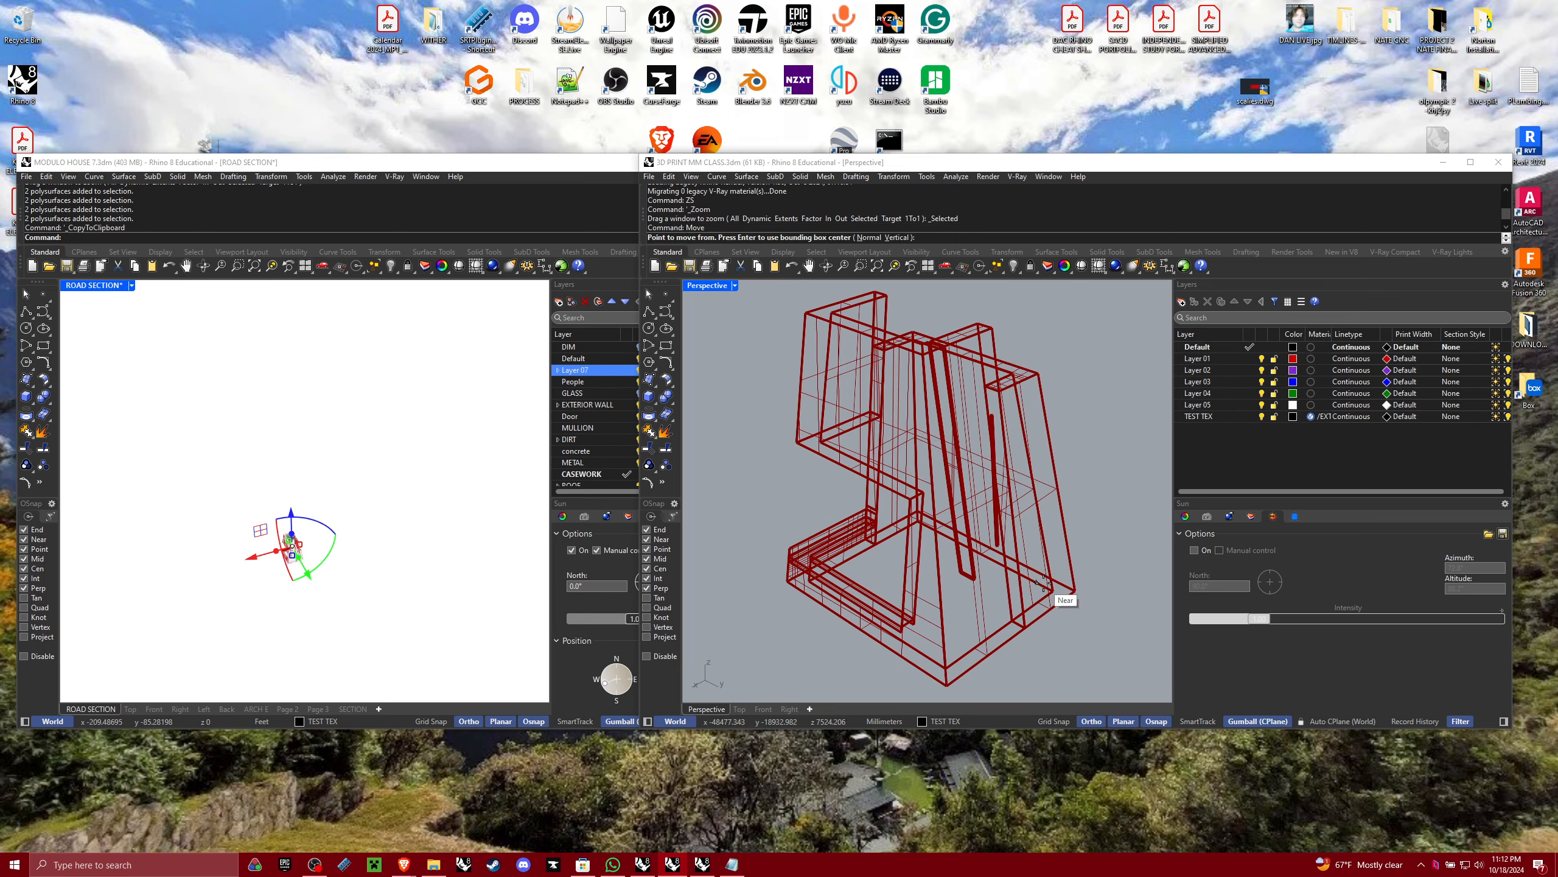
pyautogui.keyDown('shift'); pyautogui.moveTo(1044, 583); pyautogui.dragTo(893, 532, button='right'); pyautogui.keyUp('shift')
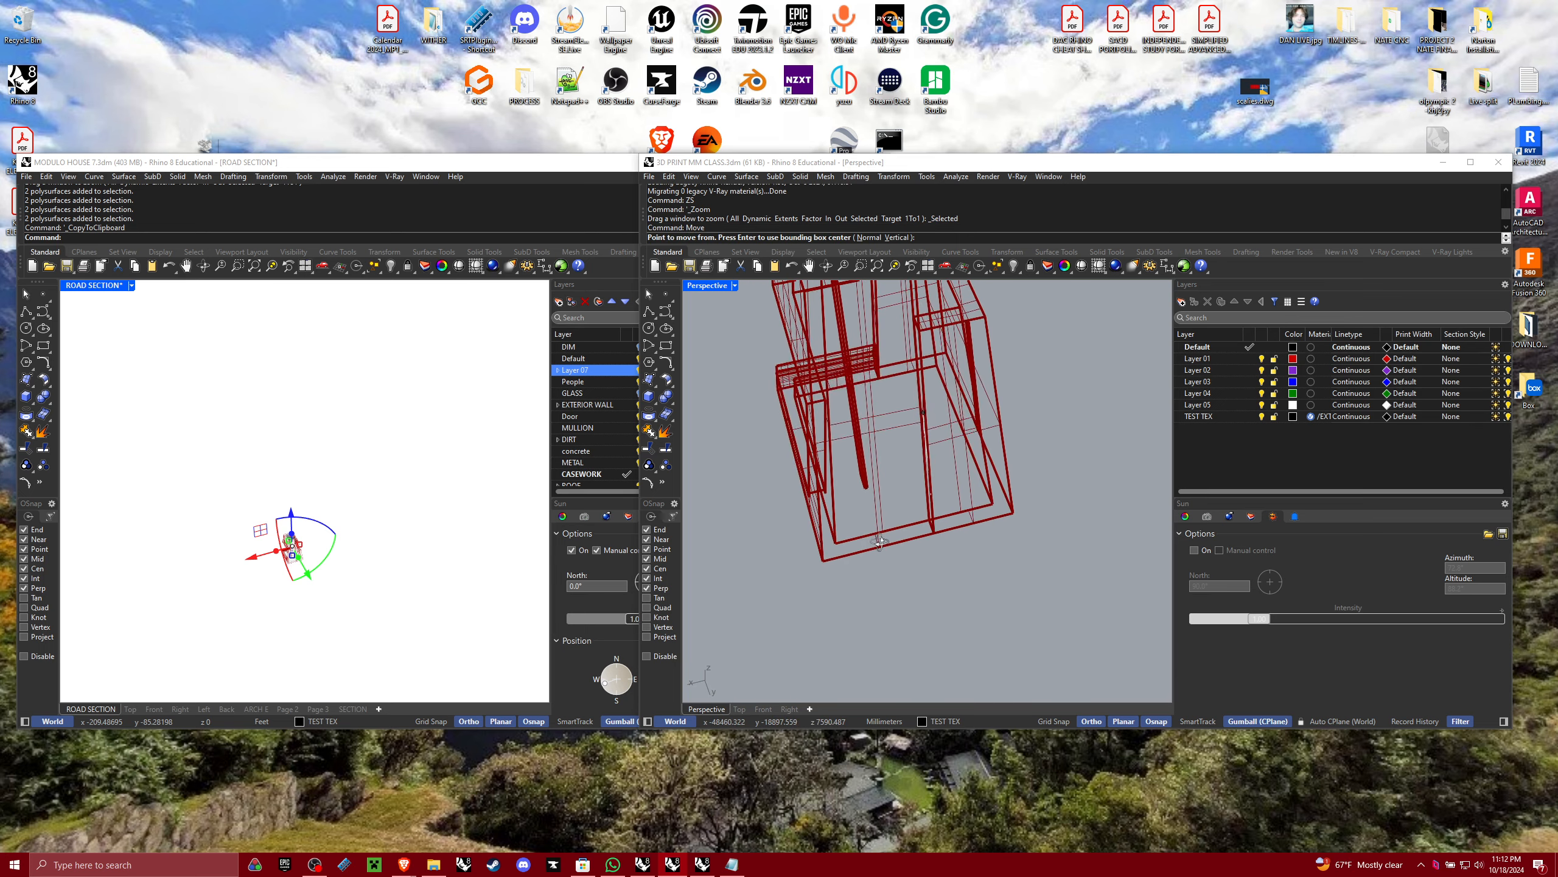
pyautogui.click(829, 565)
pyautogui.moveTo(890, 597); pyautogui.dragTo(782, 571, button='right')
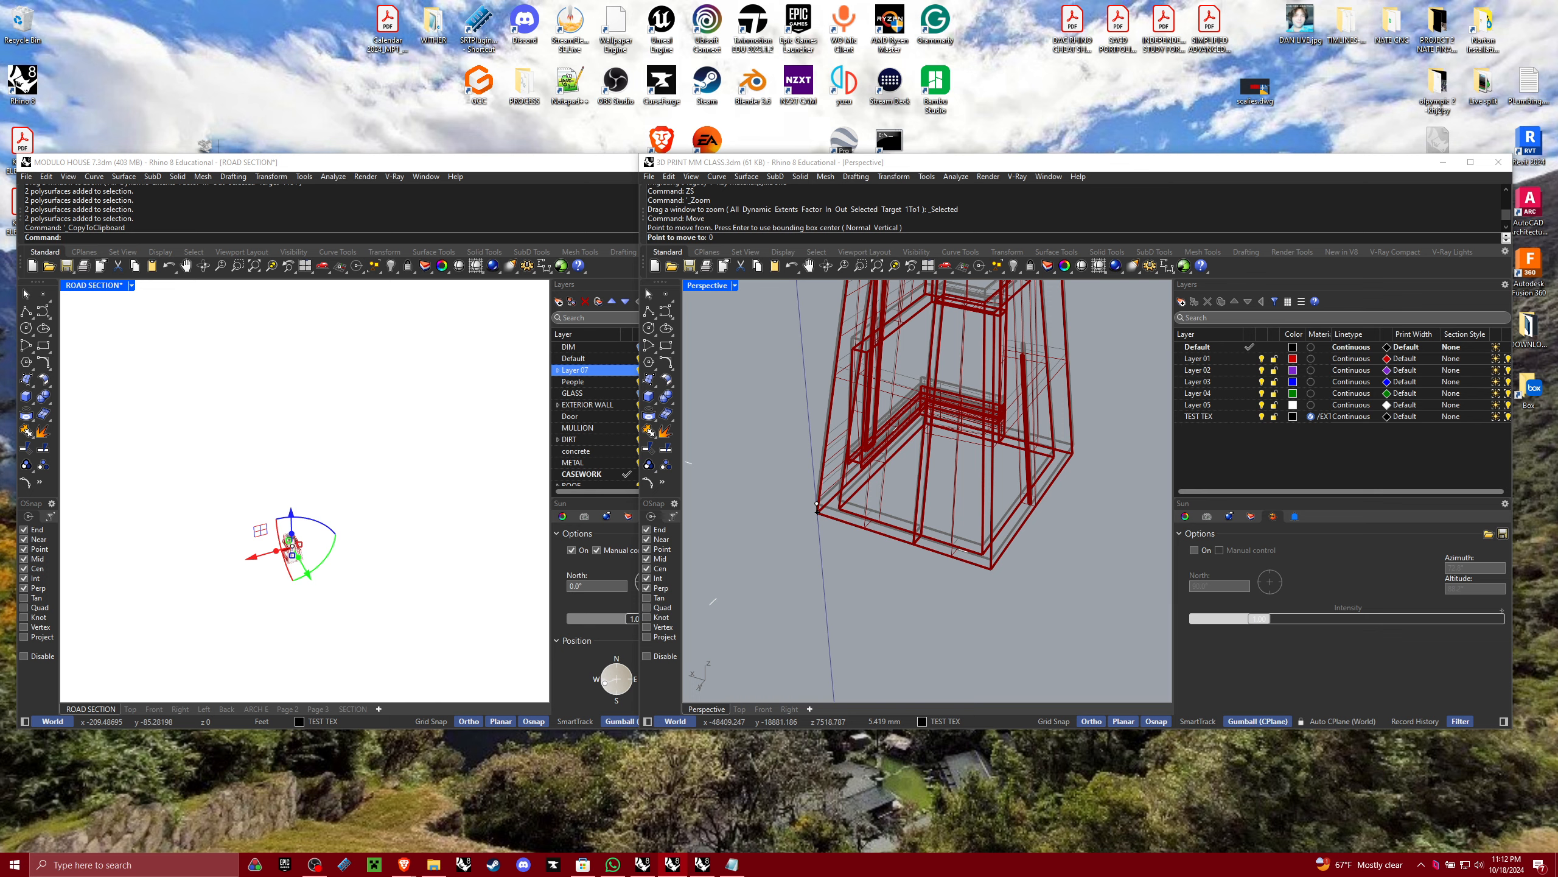
pyautogui.write('0')
pyautogui.press('Return')
pyautogui.write('ZS')
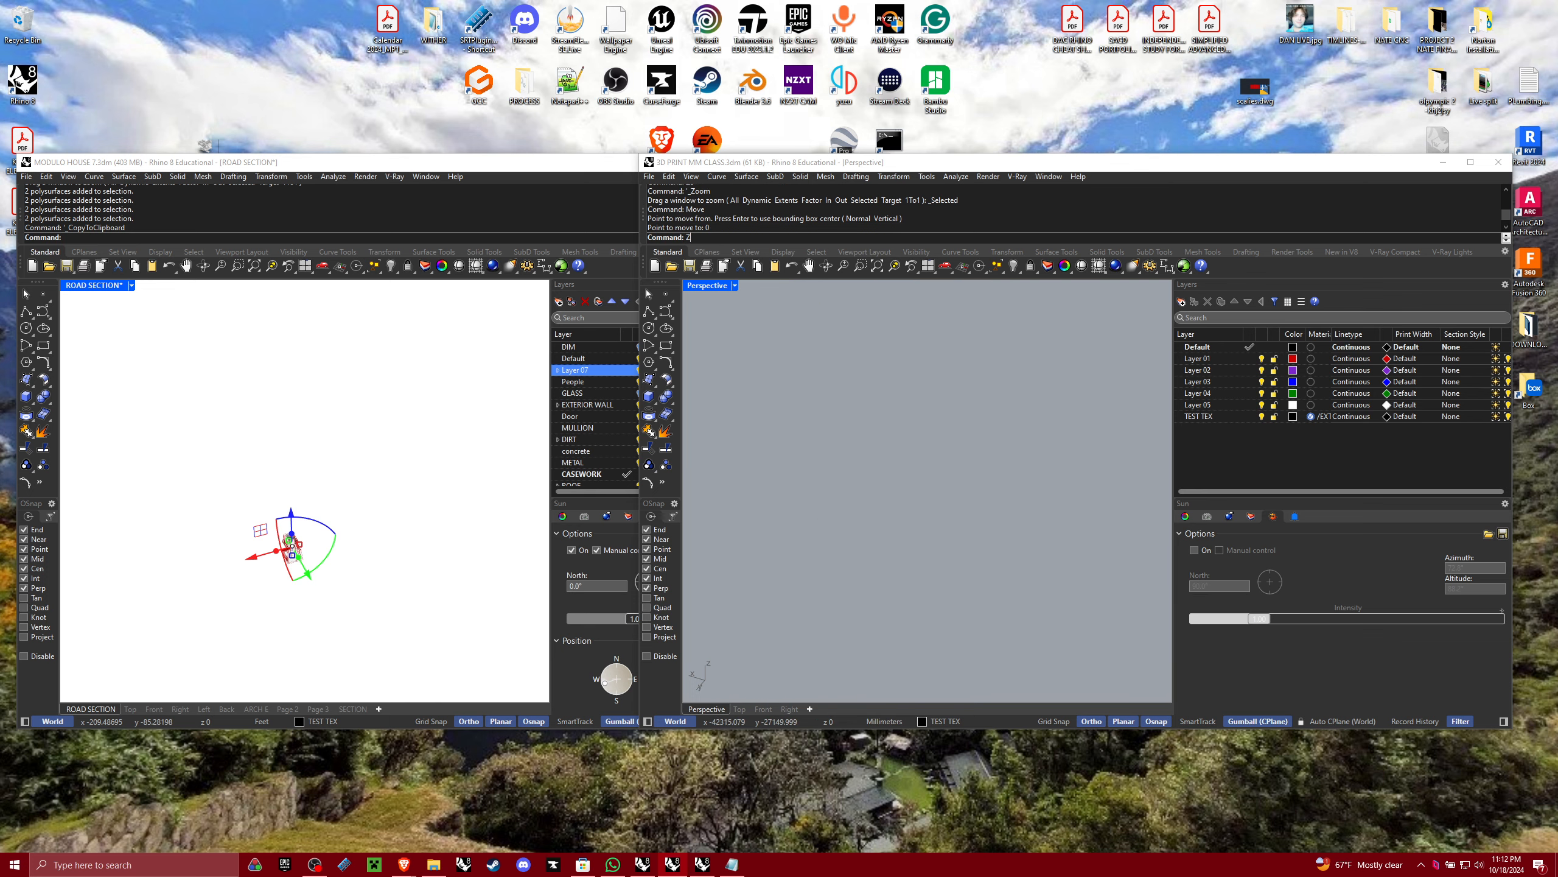
pyautogui.press('Return')
pyautogui.press('Escape')
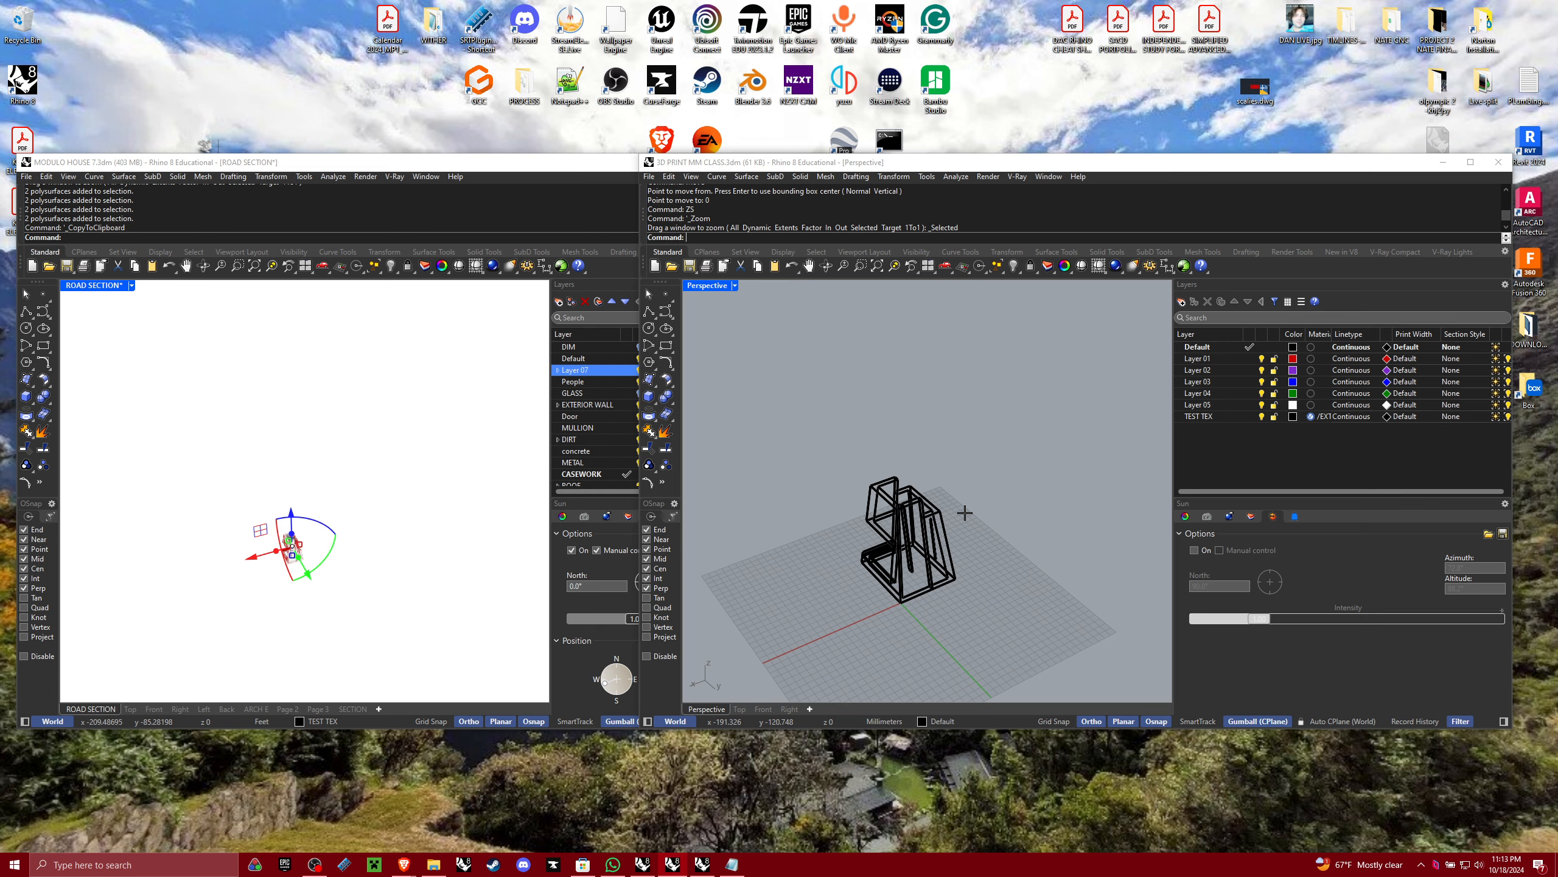
# Examine the tower at the origin of the millimetre file and compare it with the source tower in MODULO HOUSE 7
pyautogui.doubleClick(1070, 163)
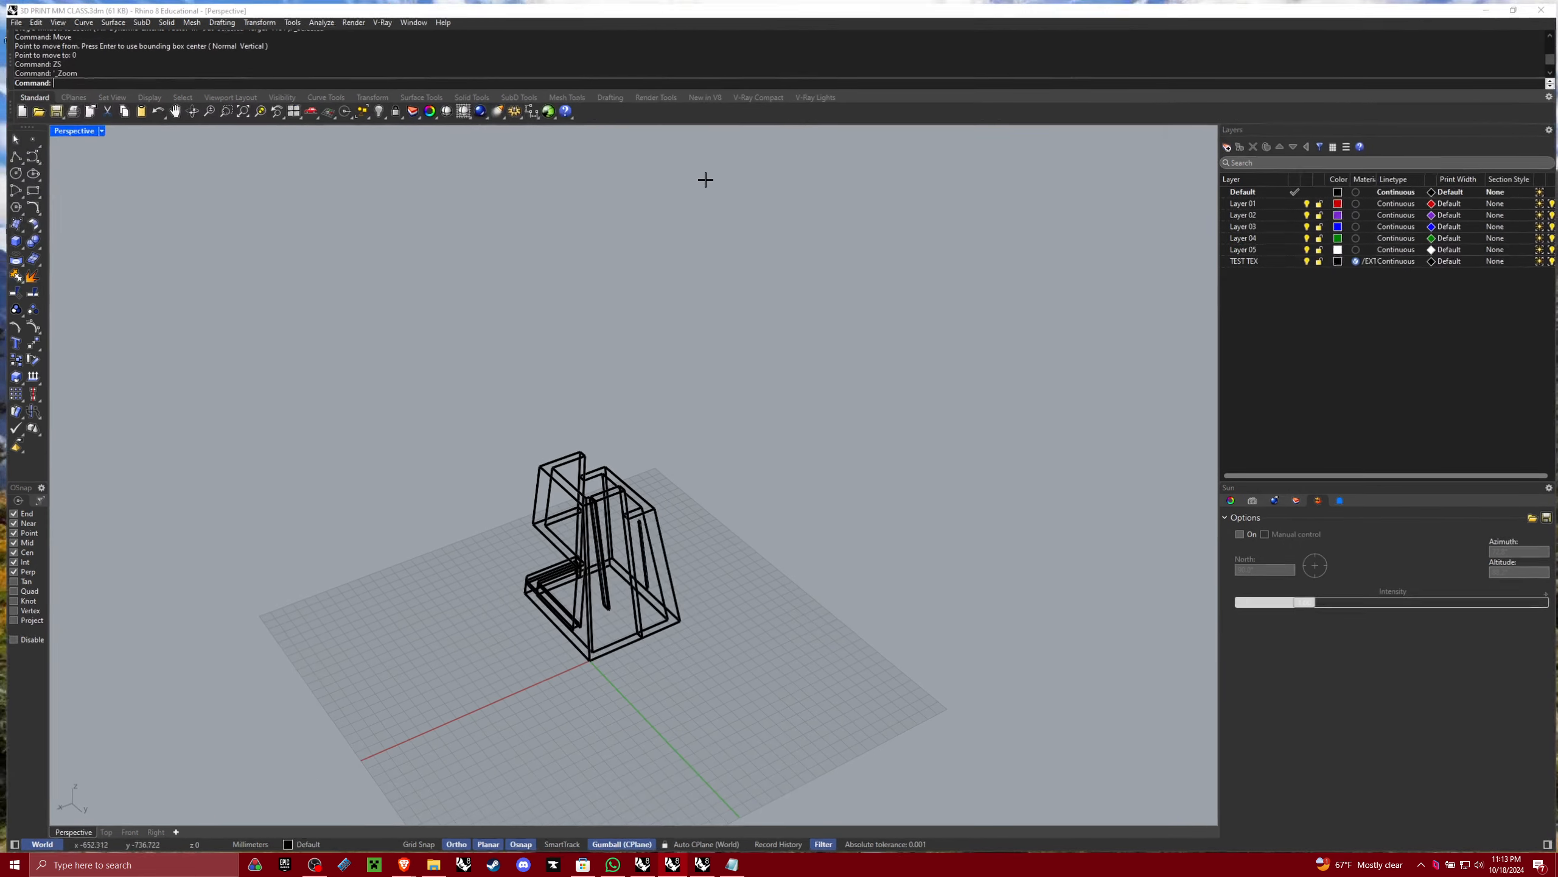
pyautogui.moveTo(815, 489); pyautogui.dragTo(803, 373, button='right')
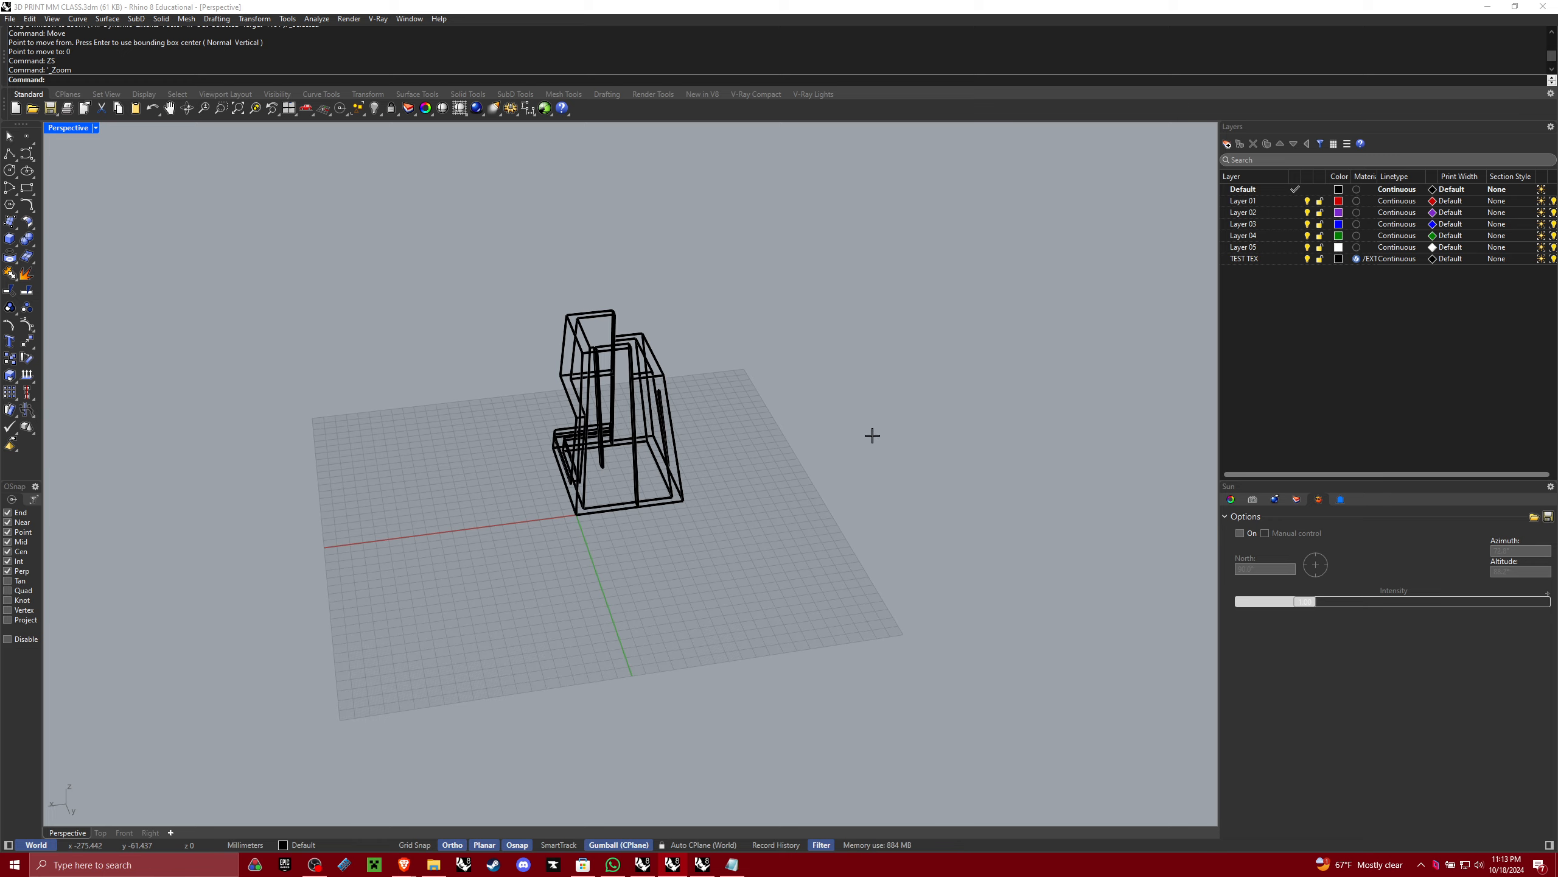
pyautogui.moveTo(873, 435); pyautogui.dragTo(786, 473, button='right')
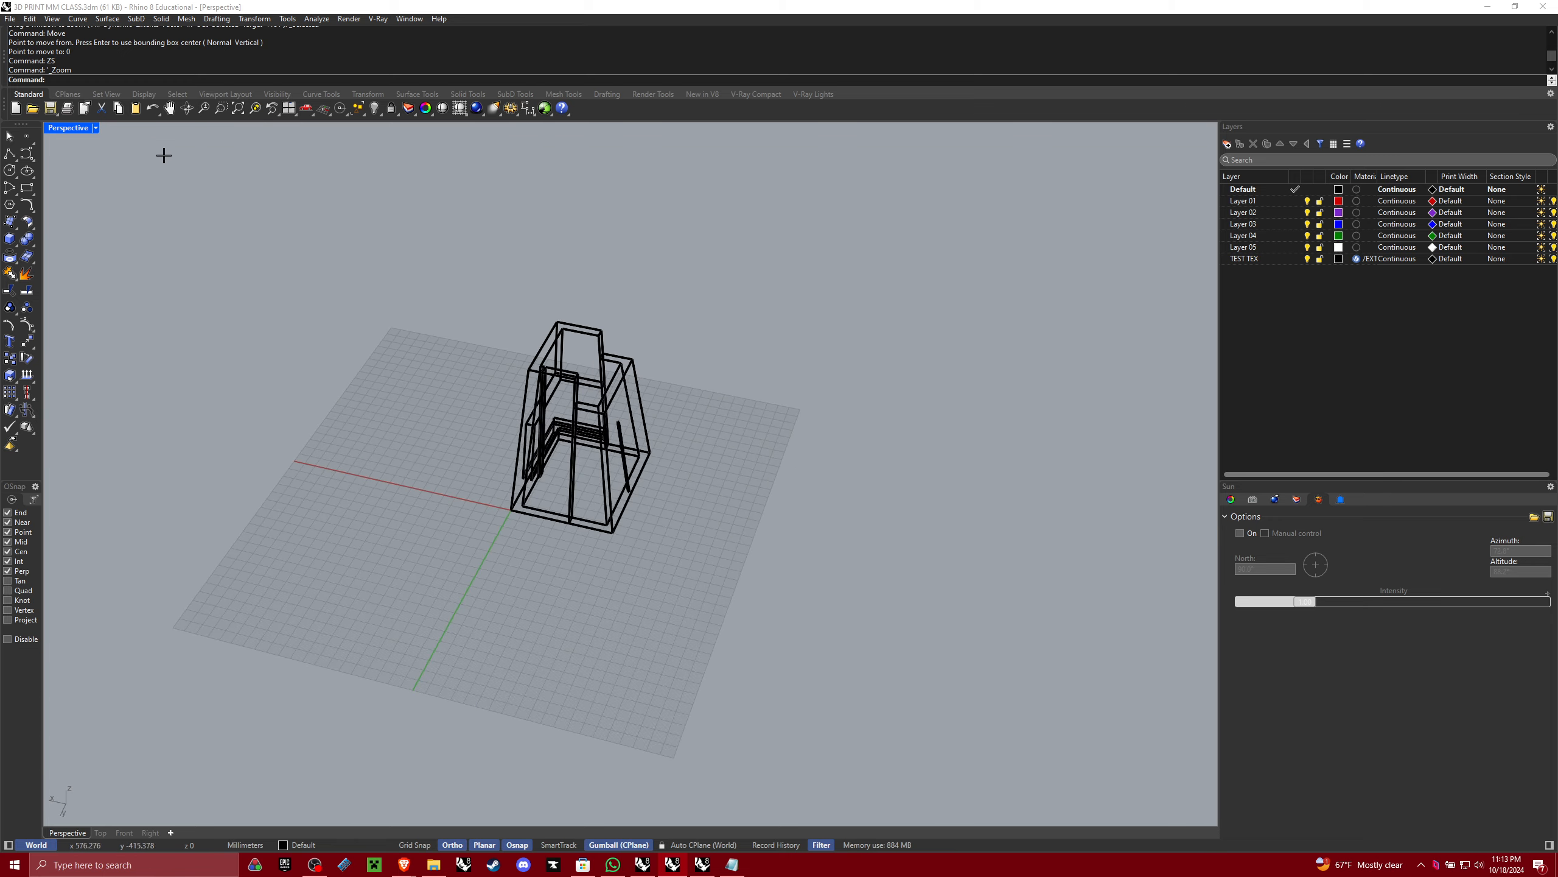
pyautogui.doubleClick(319, 7)
pyautogui.click(755, 173)
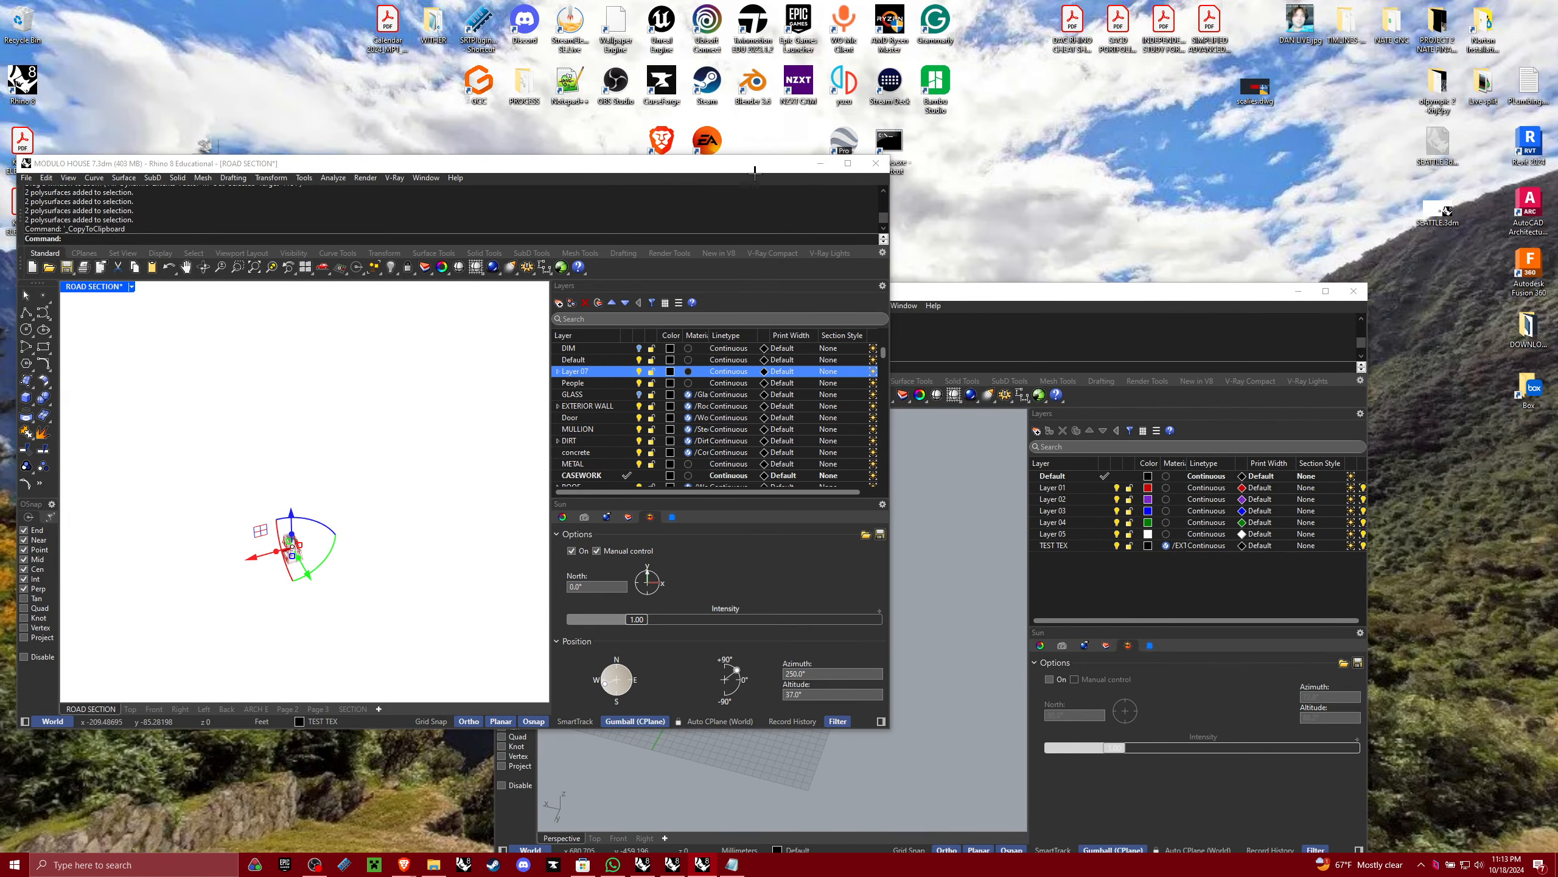
pyautogui.moveTo(755, 173); pyautogui.dragTo(928, 145)
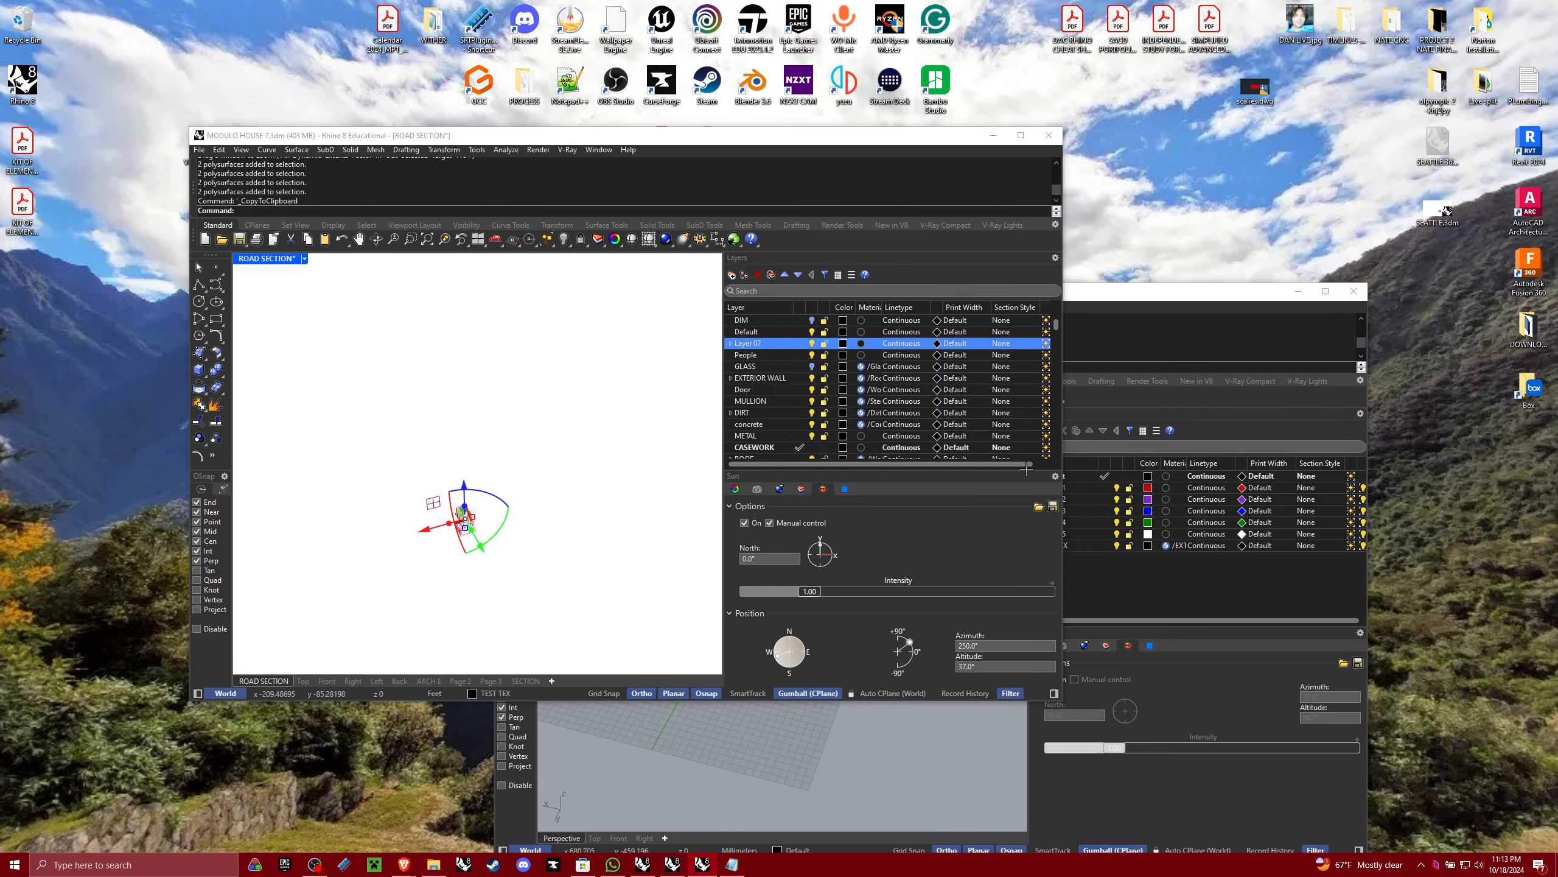
pyautogui.click(574, 428)
pyautogui.click(904, 734)
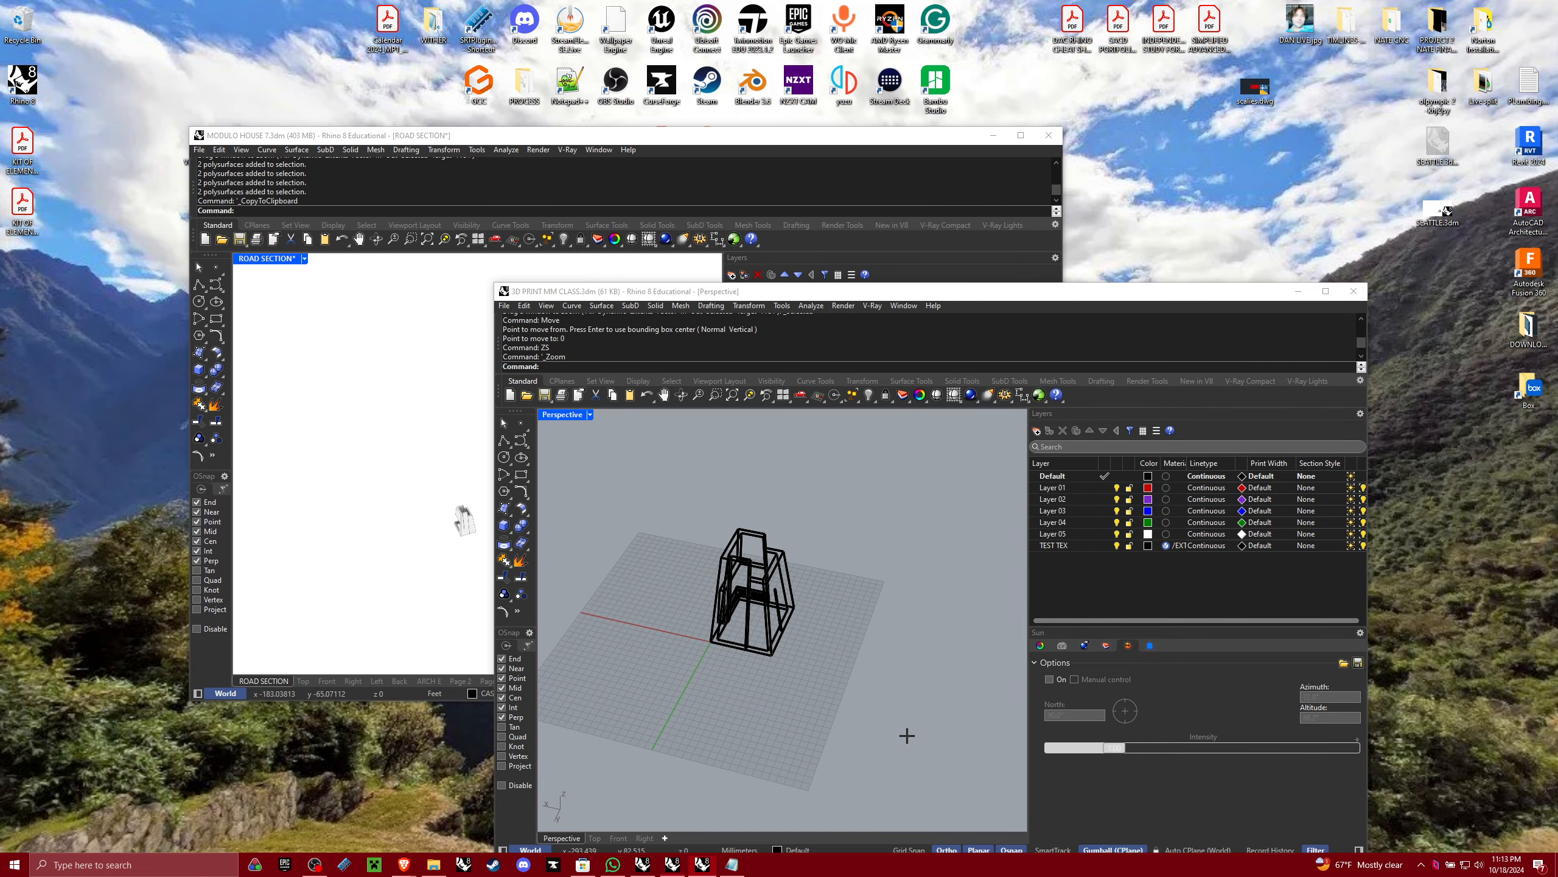
pyautogui.moveTo(874, 697); pyautogui.dragTo(667, 486)
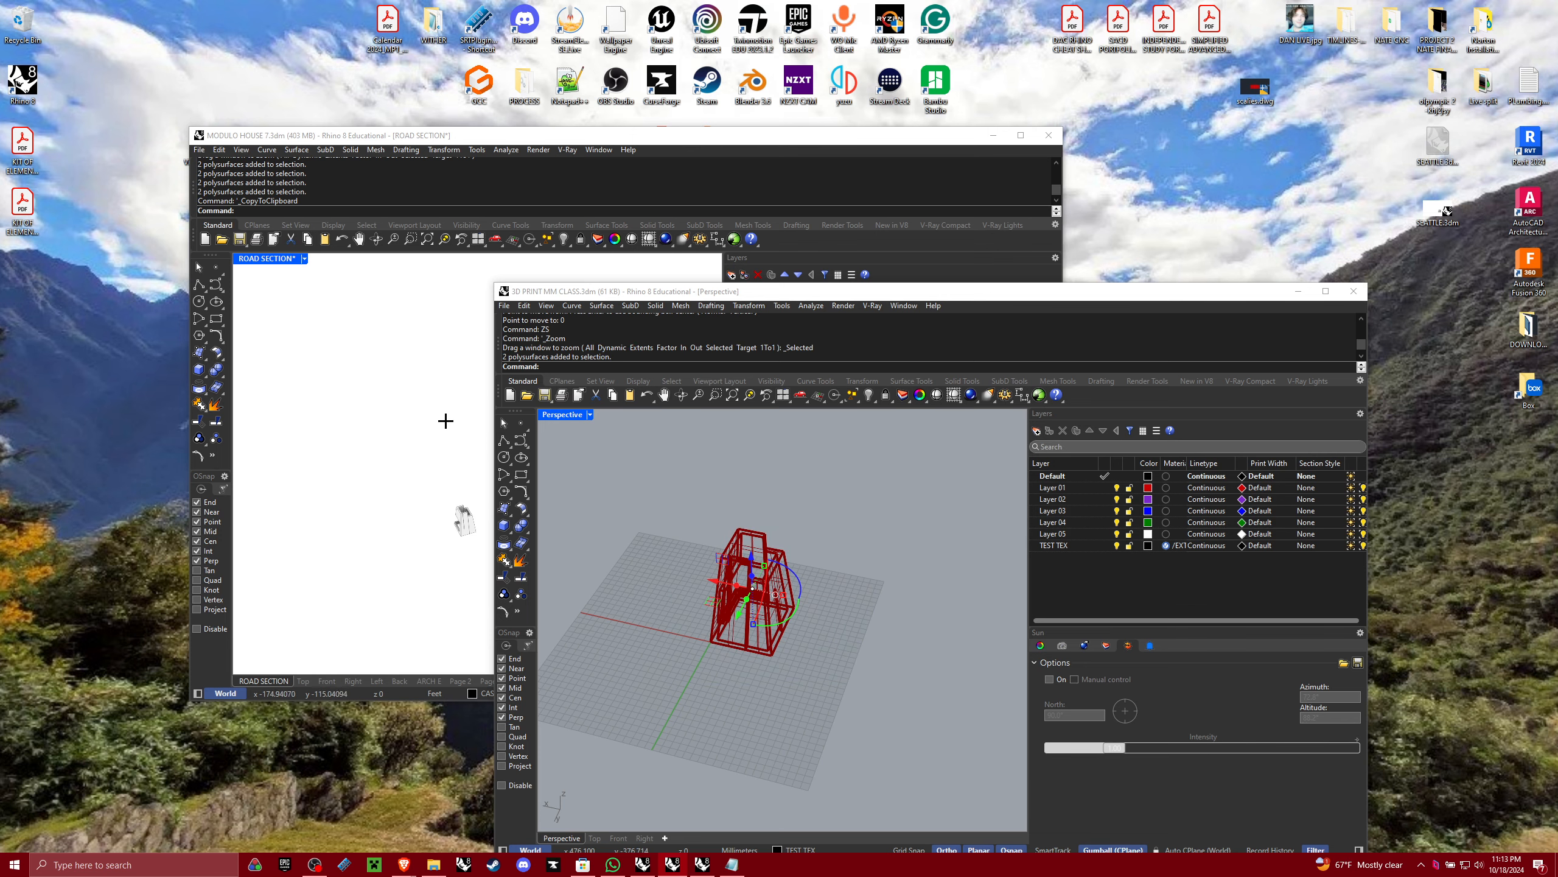
pyautogui.click(515, 551)
pyautogui.moveTo(515, 550); pyautogui.dragTo(424, 474)
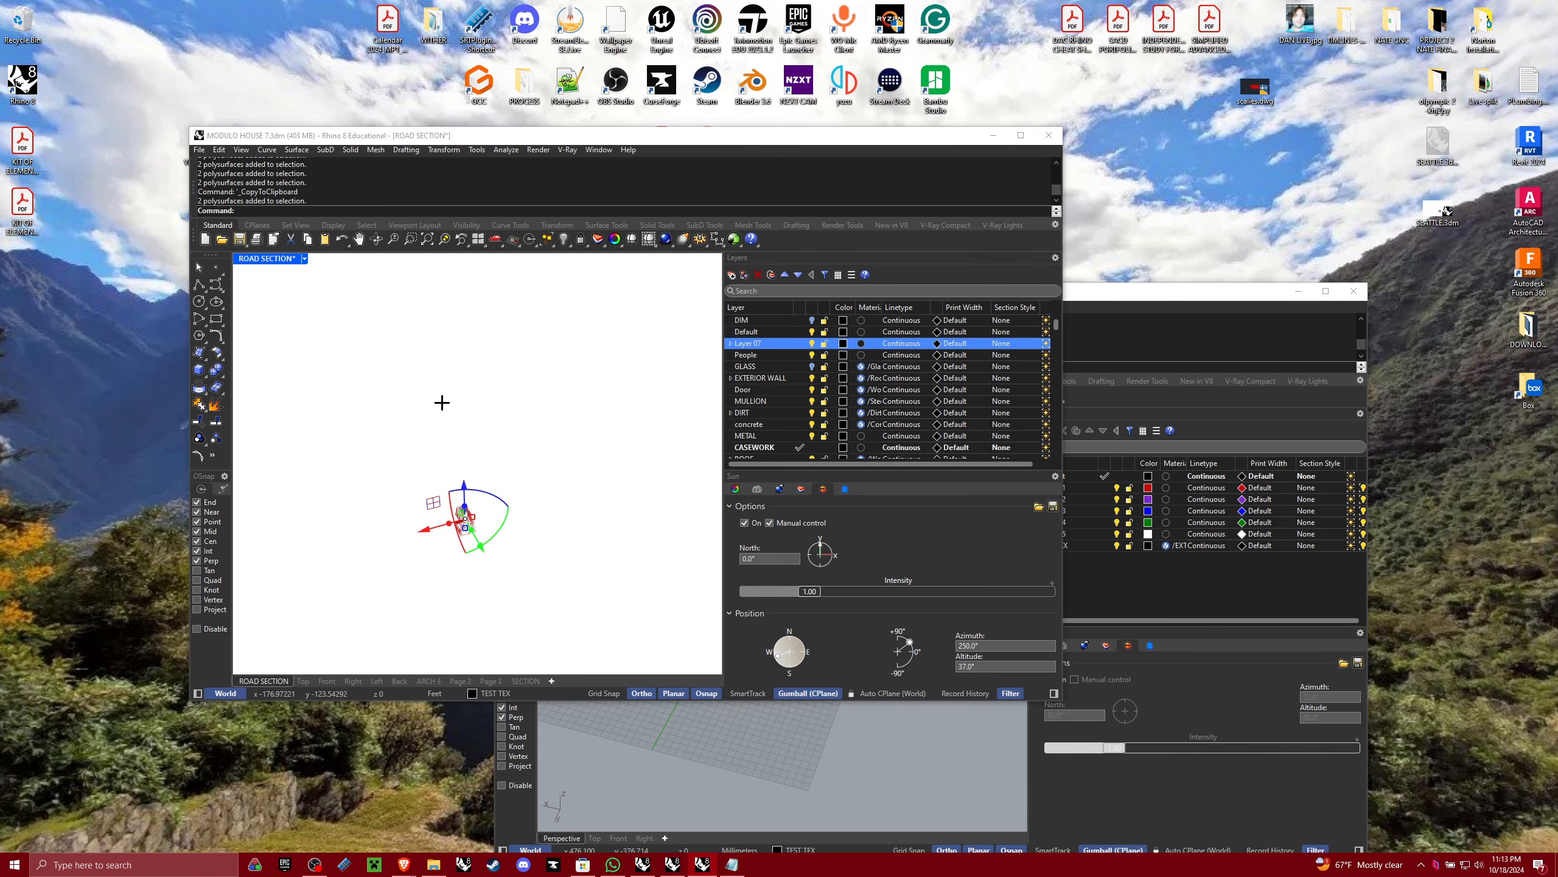
pyautogui.moveTo(553, 133); pyautogui.dragTo(597, 132)
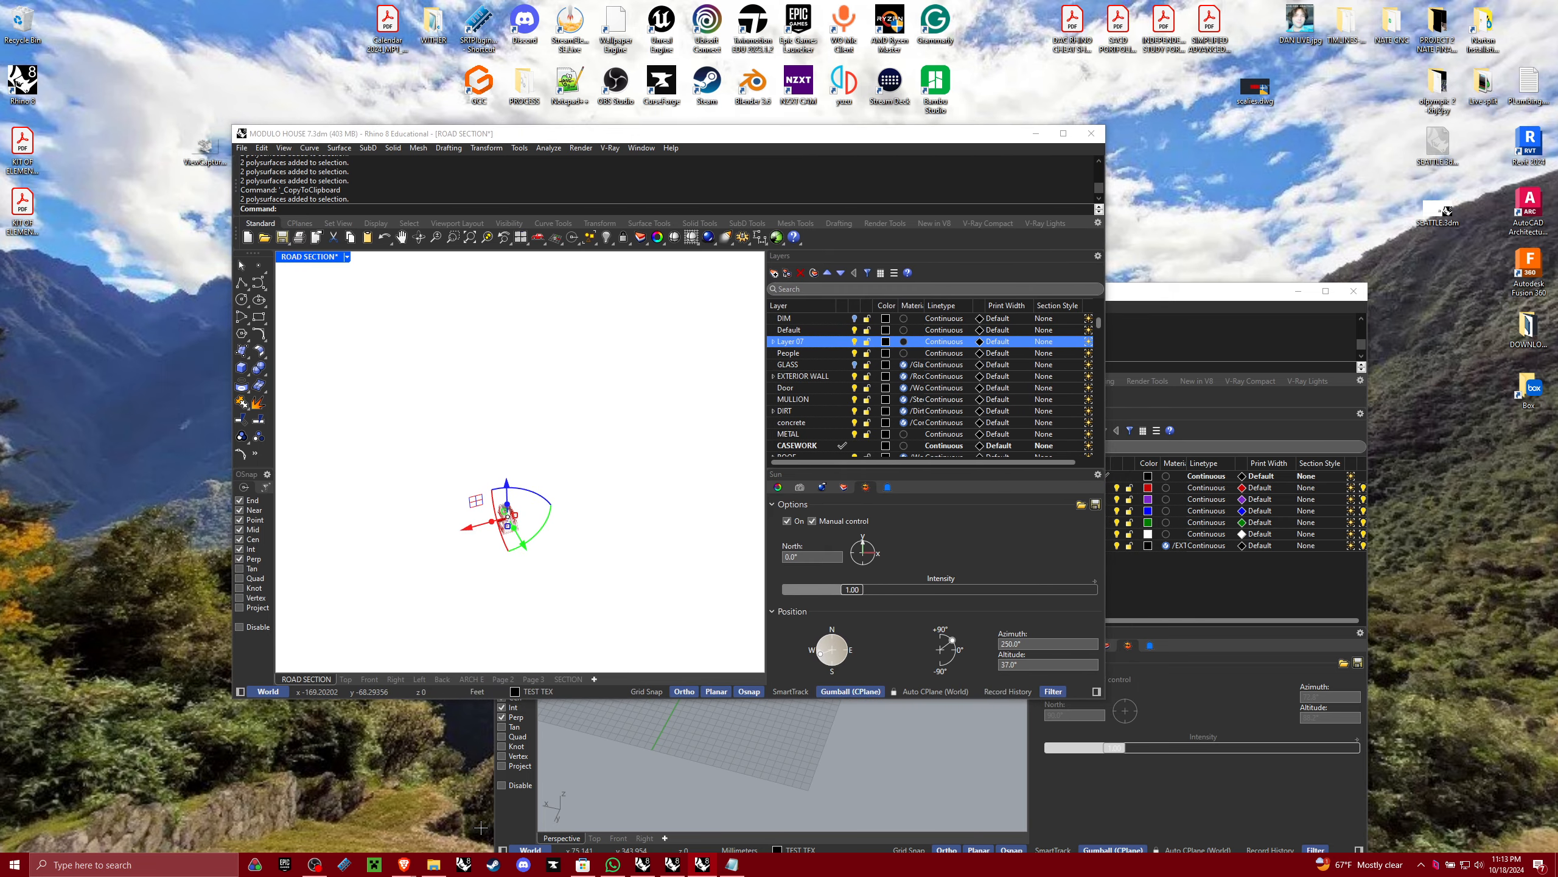
# Switch to the KIT OF ELEMENTS PRINT FILE window and frame its assembled model
pyautogui.click(638, 864)
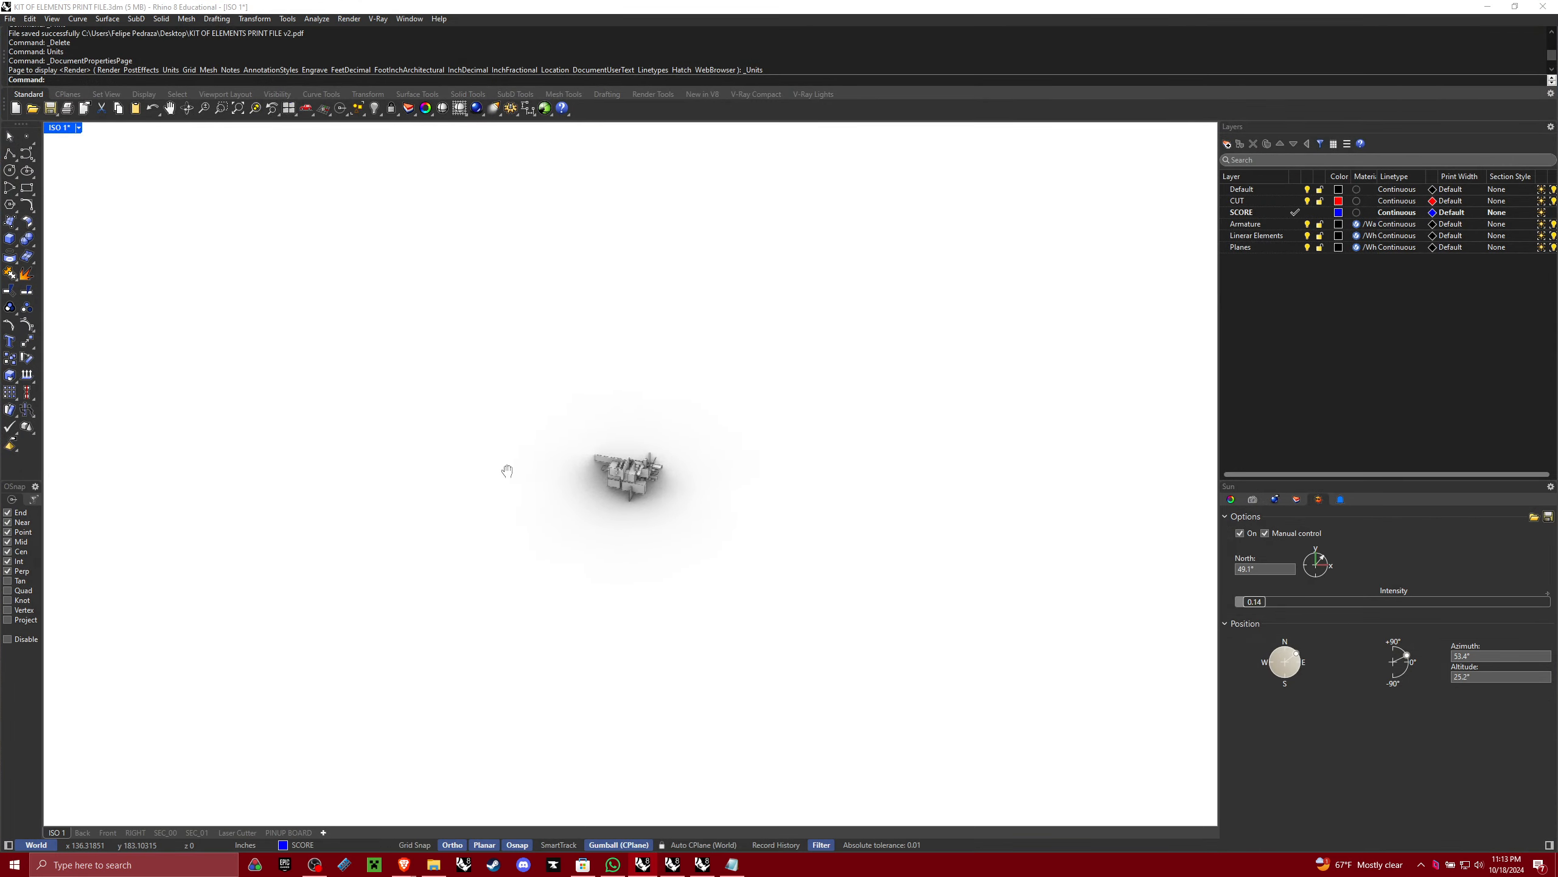
pyautogui.moveTo(602, 455); pyautogui.dragTo(769, 550)
pyautogui.write('z')
pyautogui.press('Return')
pyautogui.moveTo(768, 550); pyautogui.dragTo(600, 457)
pyautogui.moveTo(601, 457); pyautogui.dragTo(591, 498, button='right')
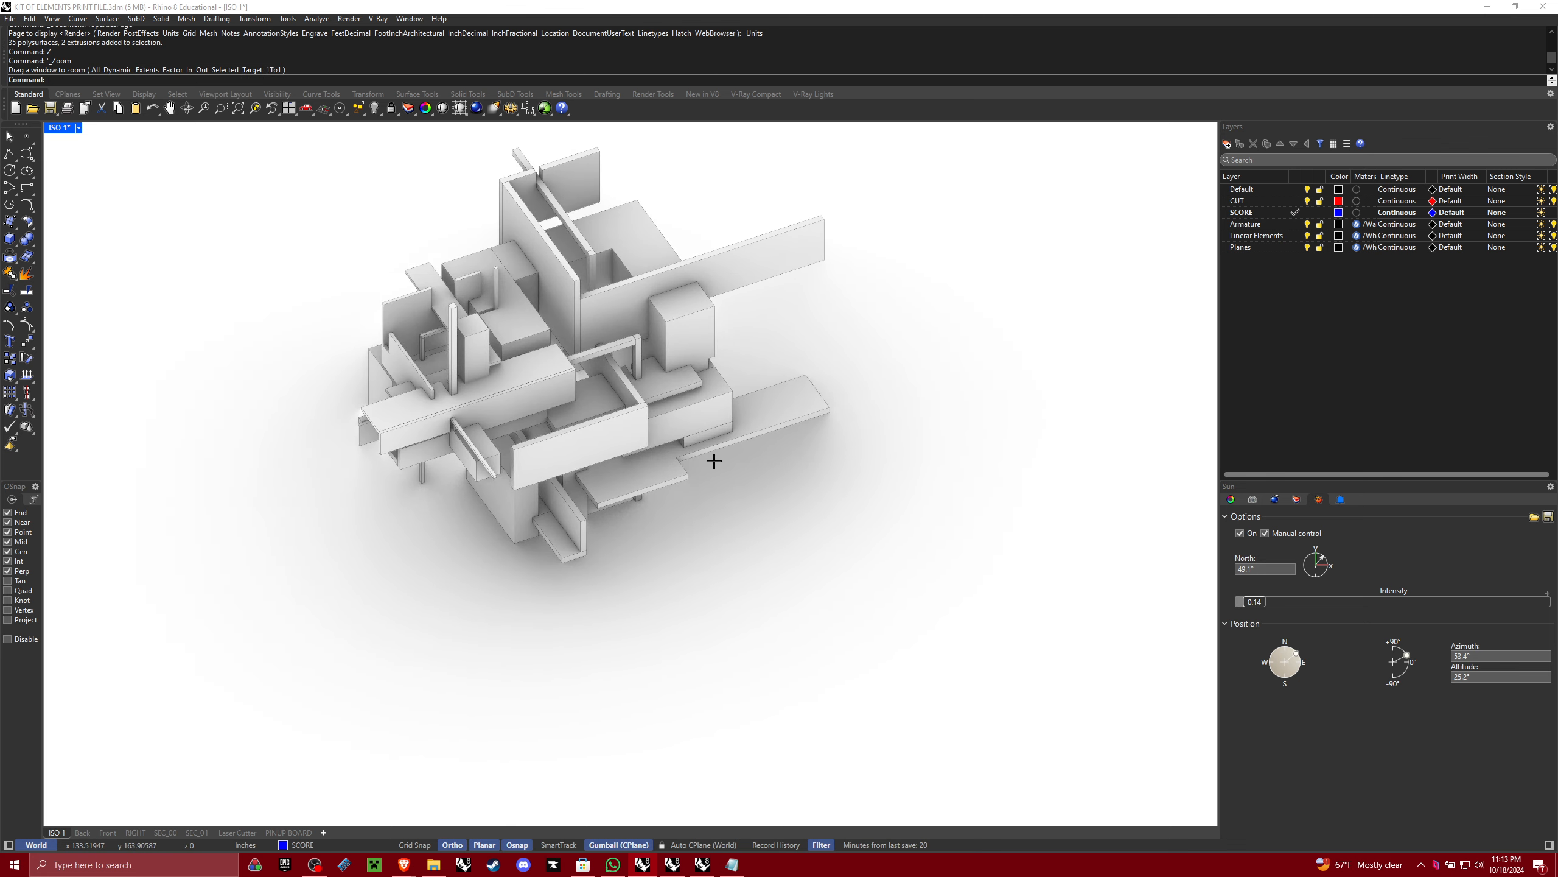
# Copy the large closed base polysurface on the Armature layer to the clipboard
pyautogui.moveTo(713, 460); pyautogui.dragTo(549, 406, button='right')
pyautogui.scroll(4, 631, 399)
pyautogui.click(694, 393)
pyautogui.scroll(-4, 699, 388)
pyautogui.moveTo(694, 389); pyautogui.dragTo(733, 408, button='right')
pyautogui.scroll(-4, 734, 407)
pyautogui.click(732, 409)
pyautogui.scroll(5, 653, 439)
pyautogui.moveTo(654, 440); pyautogui.dragTo(681, 398, button='right')
pyautogui.click(589, 388)
pyautogui.hotkey('ctrl', 'c')
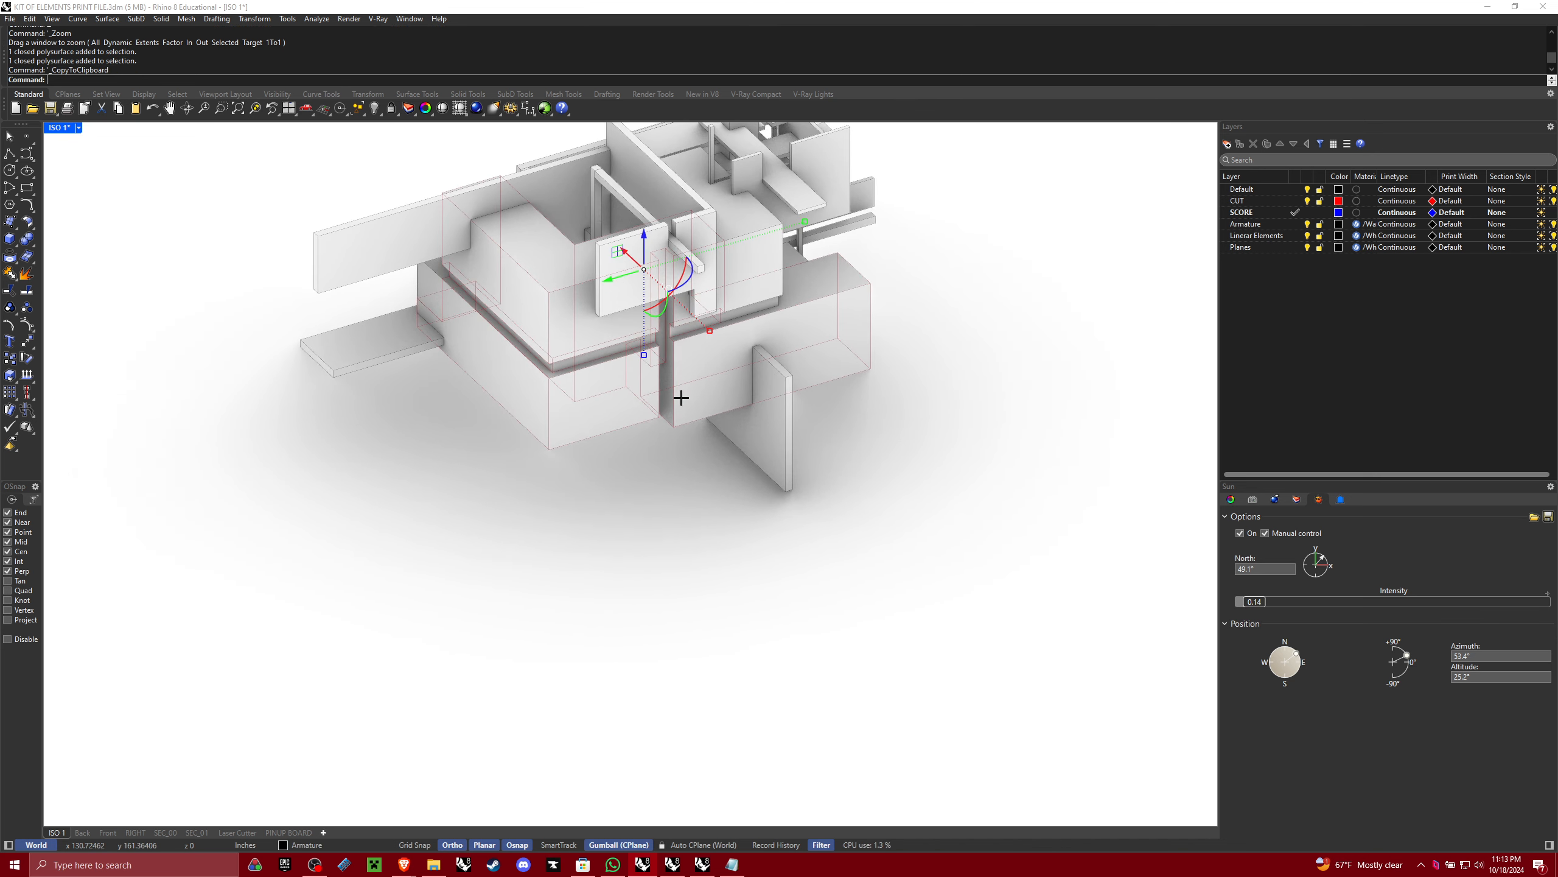
# Minimize the MODULO HOUSE 7 window and paste the copied Armature polysurface into the maximized 3D PRINT MM CLASS file
pyautogui.click(703, 864)
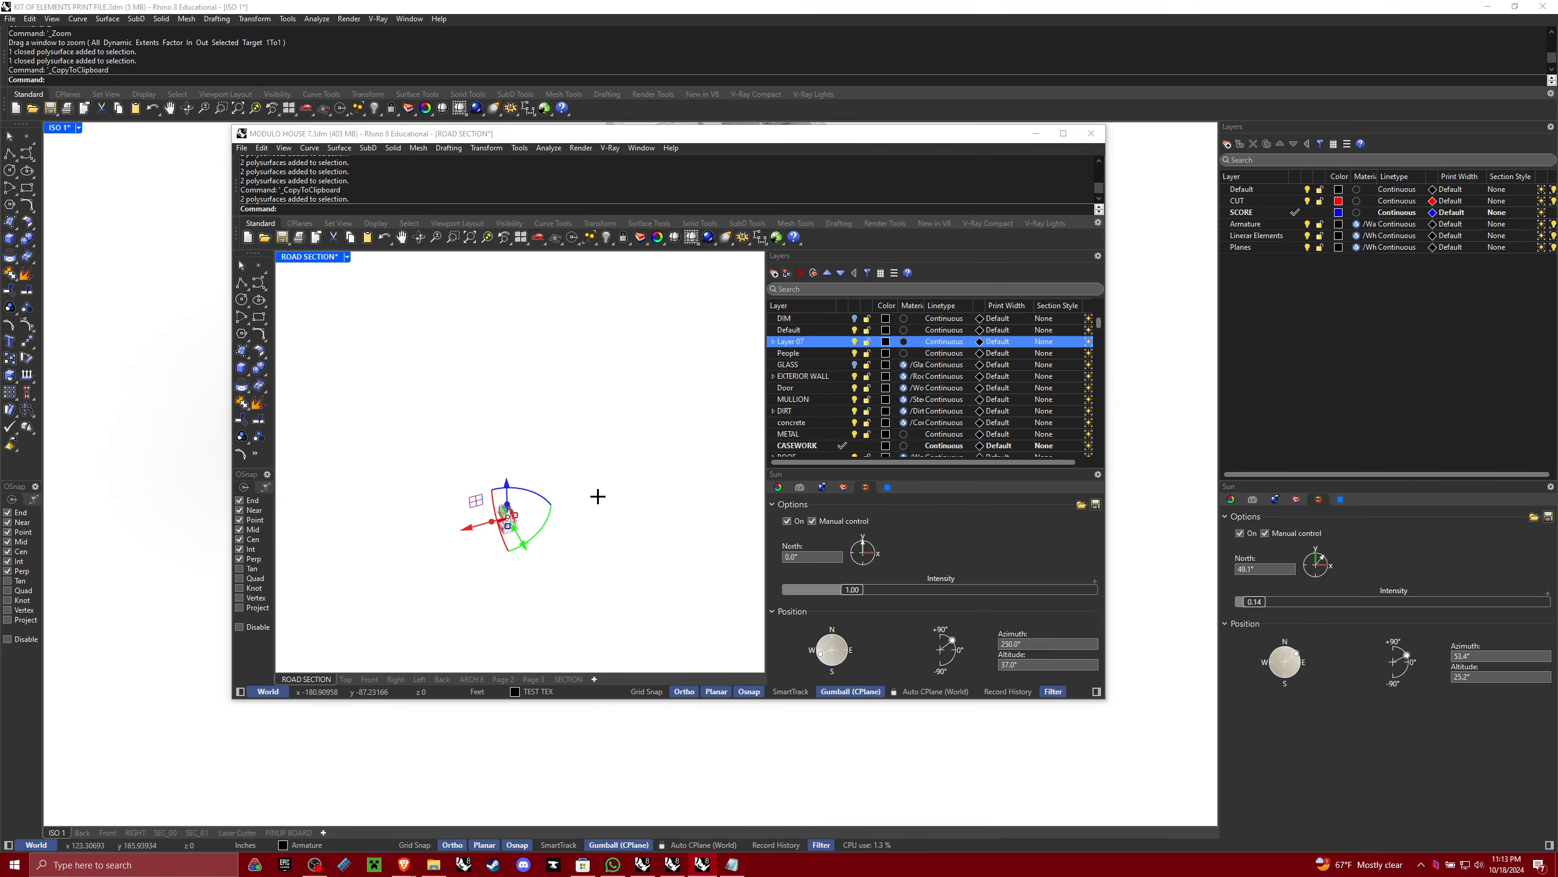
pyautogui.click(598, 496)
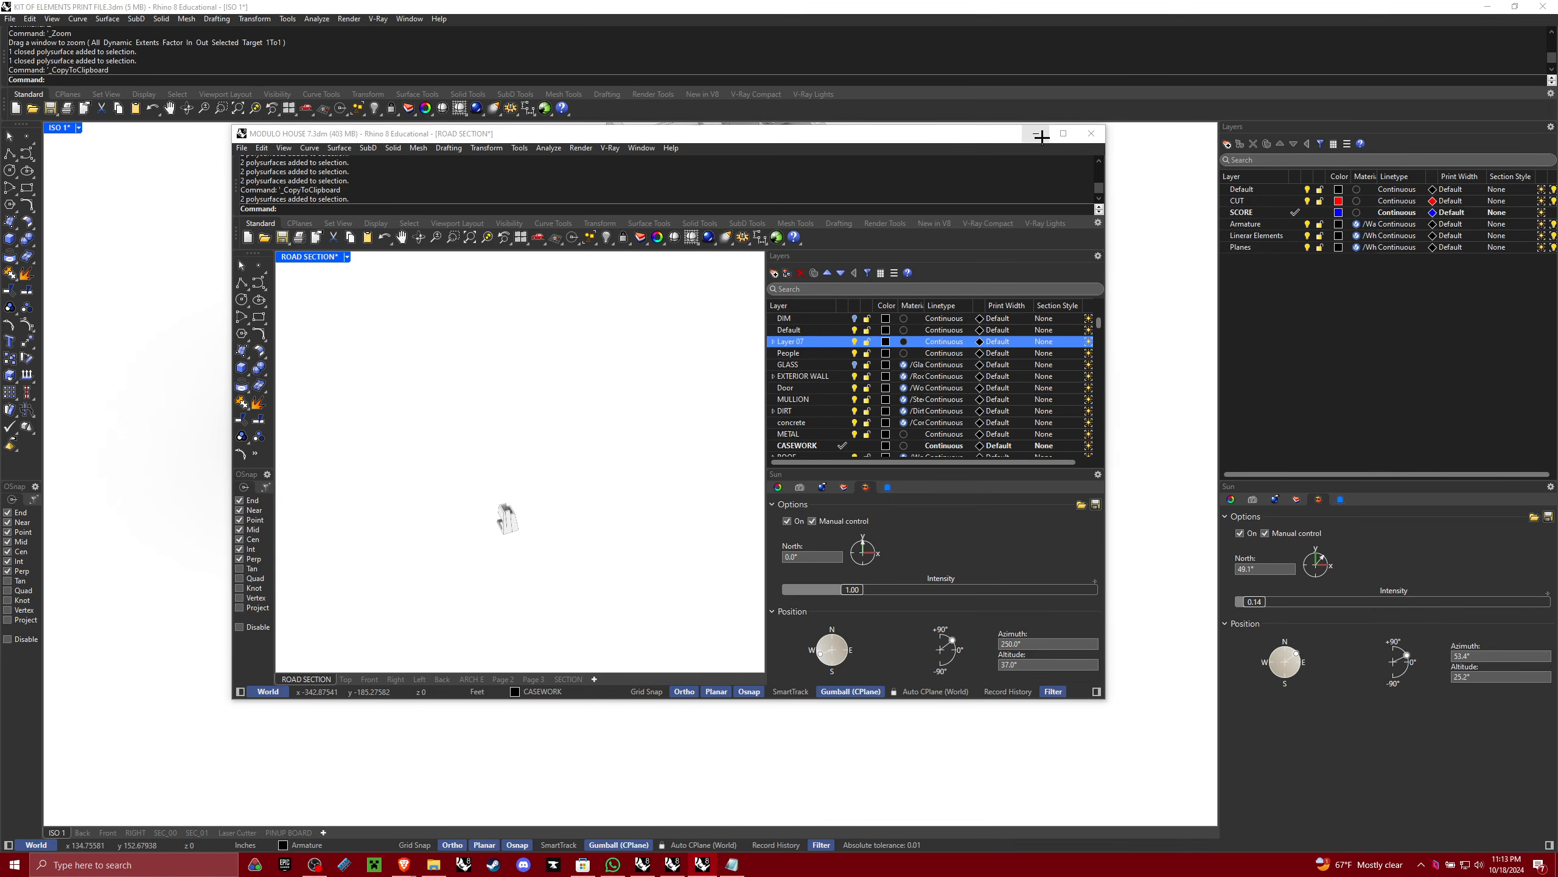
pyautogui.click(1041, 136)
pyautogui.click(673, 864)
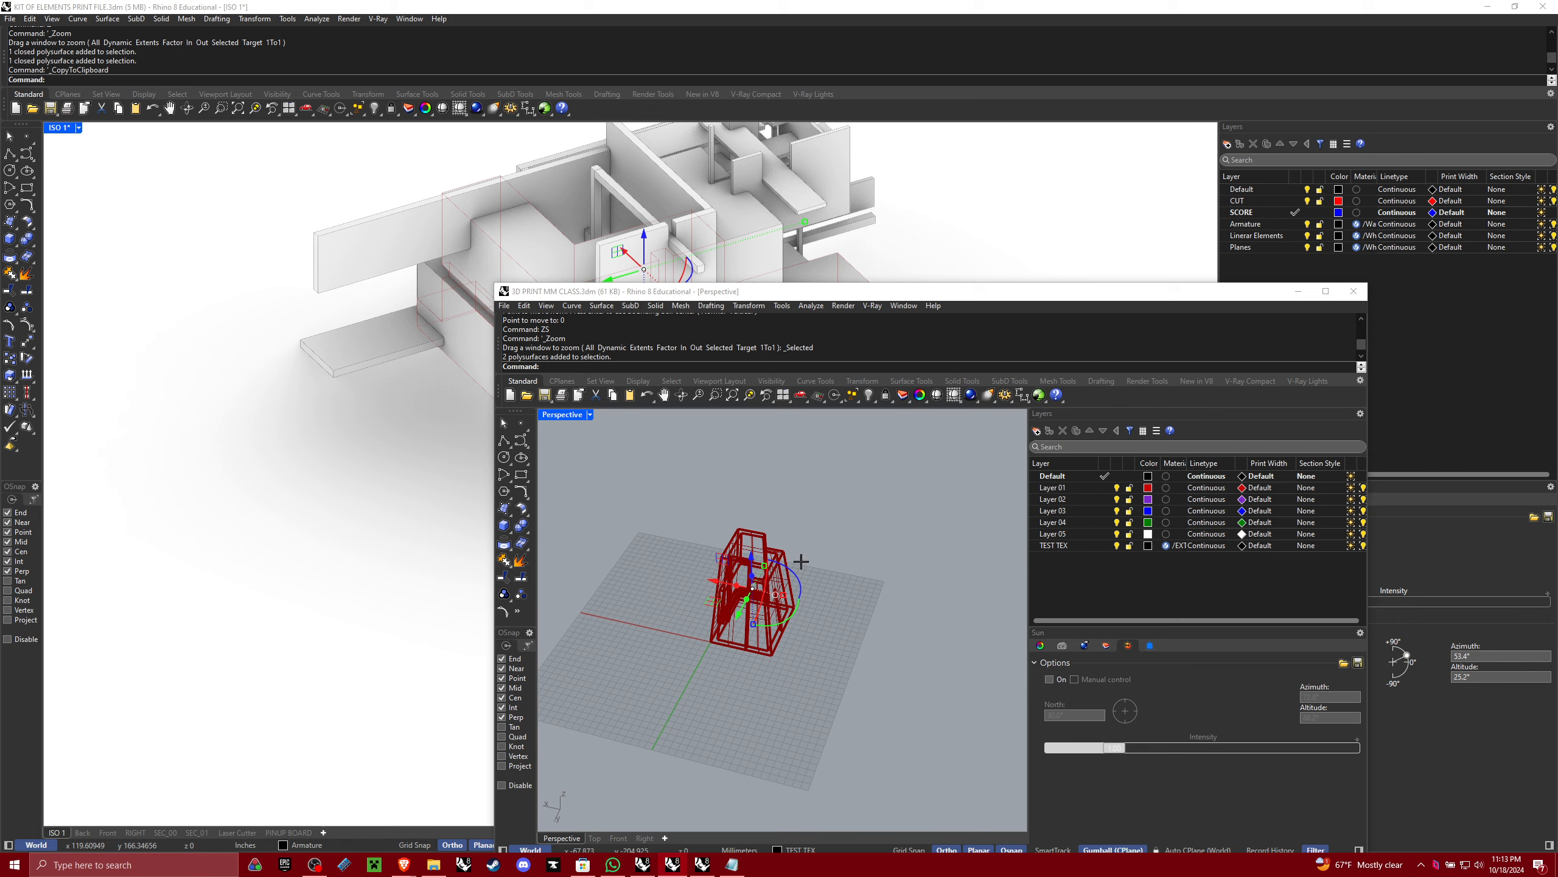
pyautogui.doubleClick(995, 295)
pyautogui.hotkey('ctrl', 'v')
pyautogui.press('Escape')
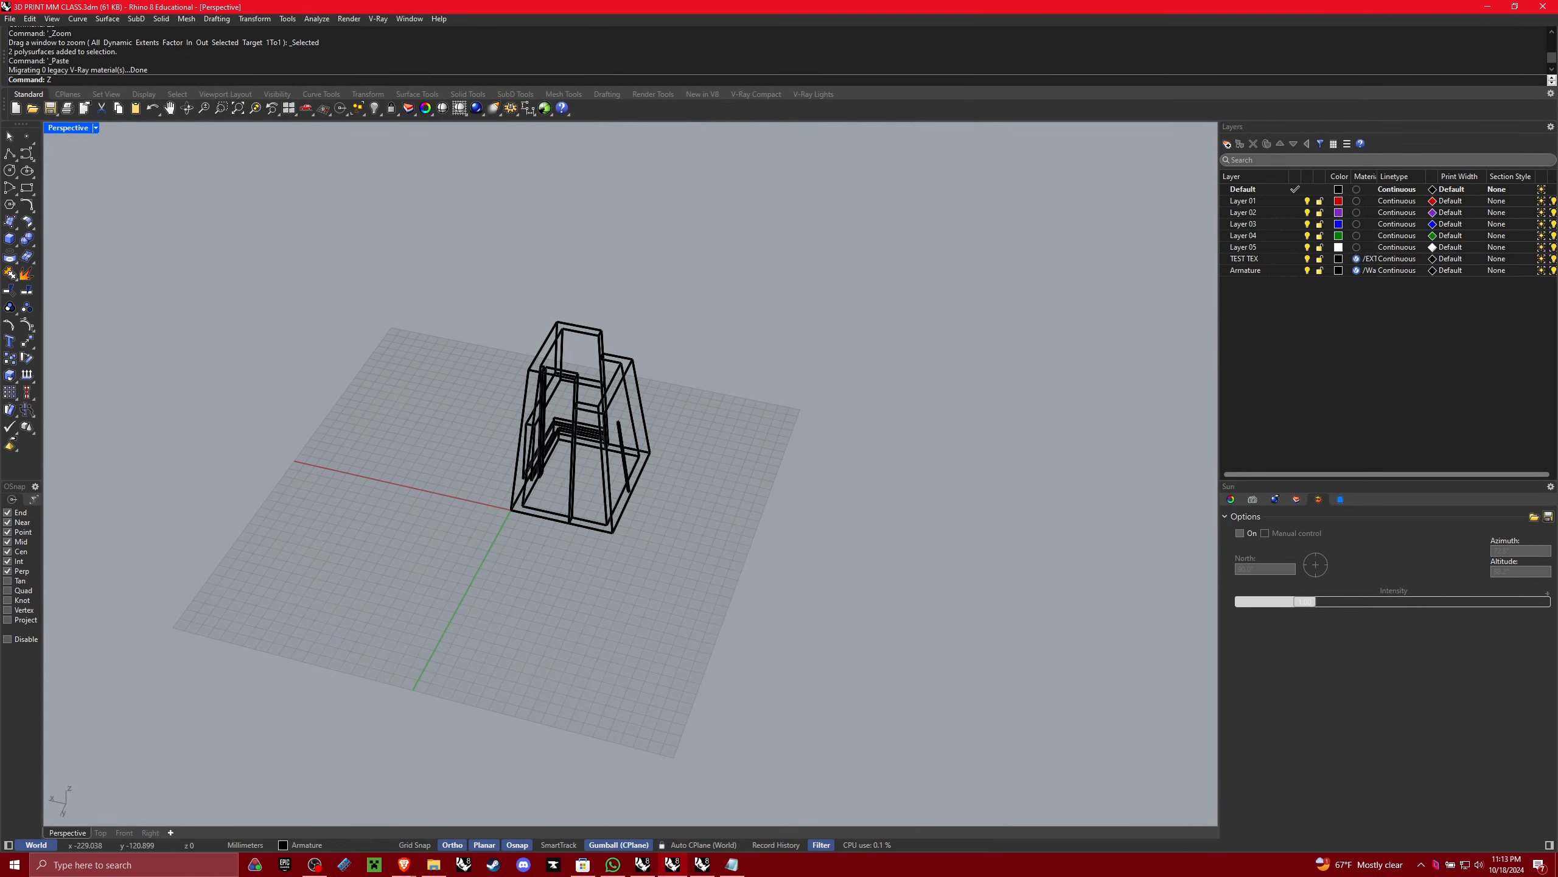
# Move the pasted Armature polysurface from its bottom corner to the origin (0)
pyautogui.write('ZS')
pyautogui.press('Return')
pyautogui.write('M')
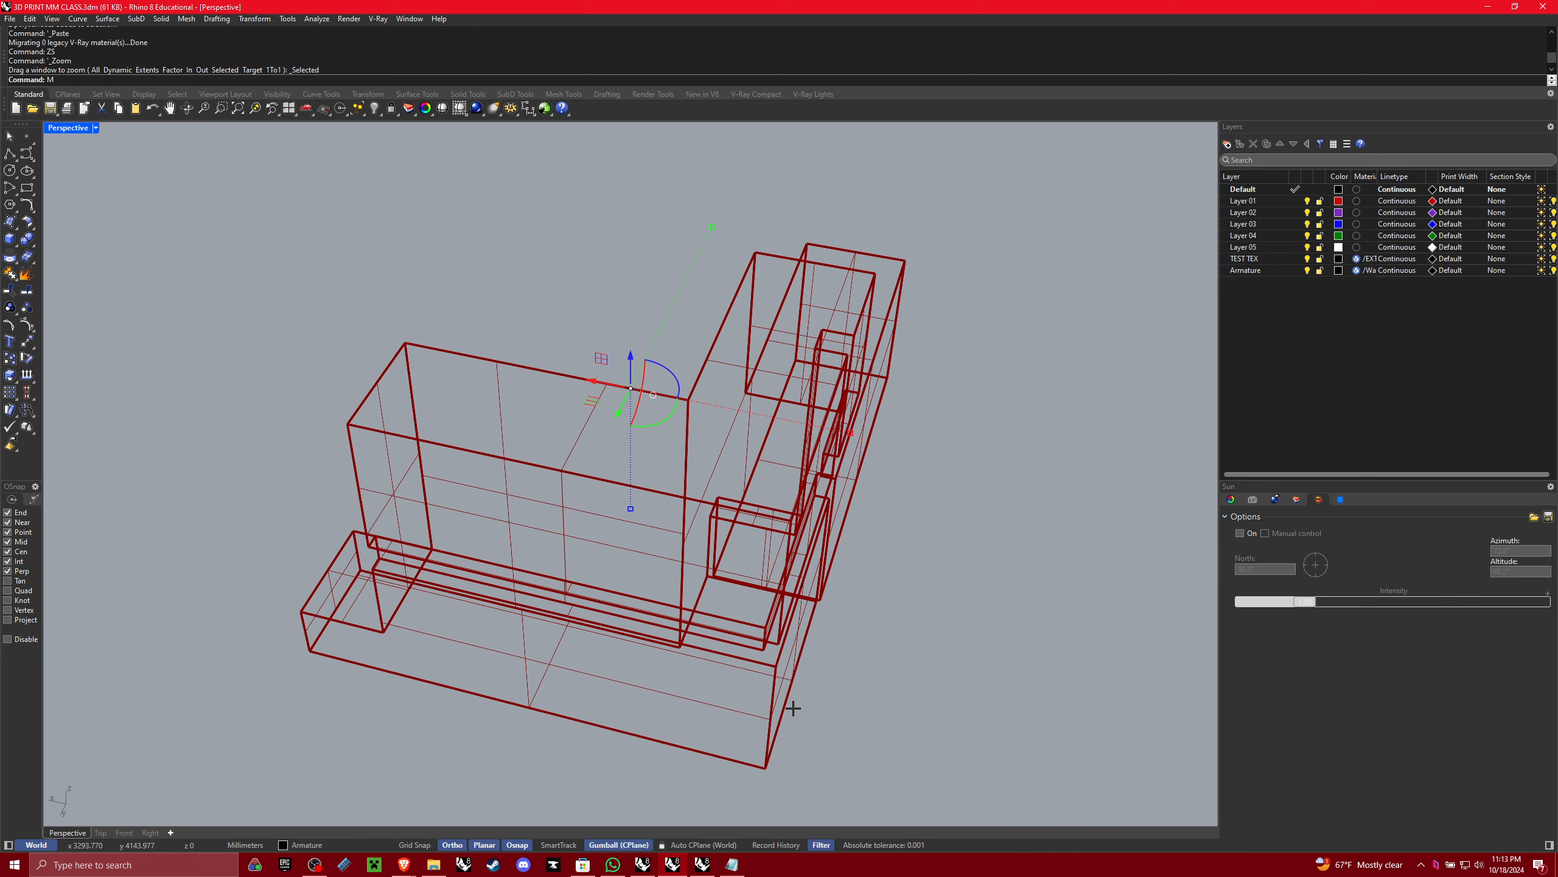
pyautogui.write('ove')
pyautogui.press('Return')
pyautogui.press('Return')
pyautogui.write('0')
pyautogui.press('Return')
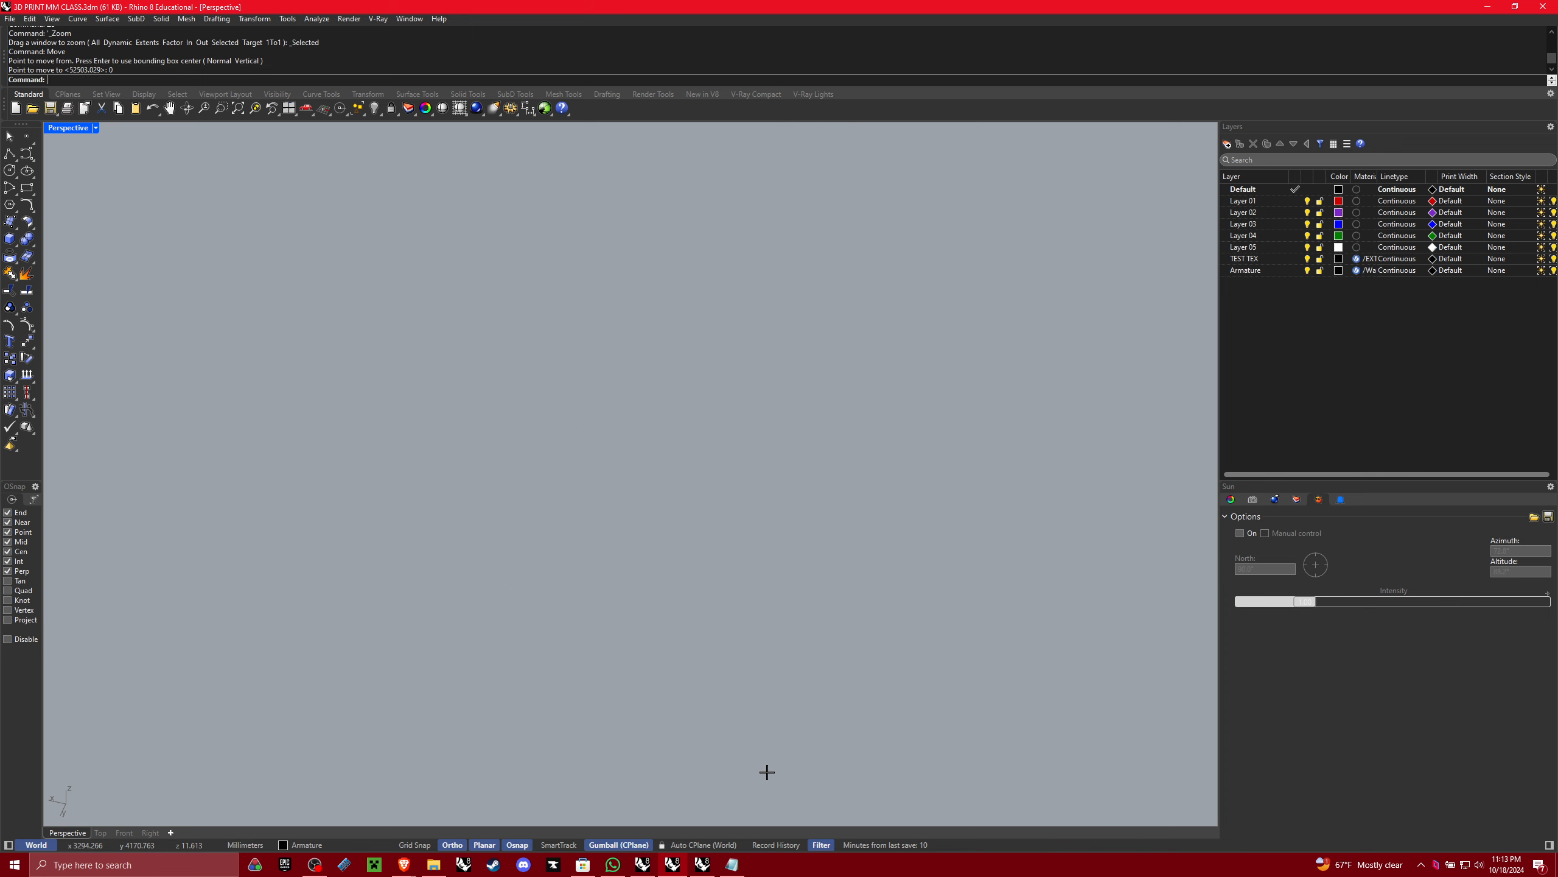
pyautogui.write('ZS')
pyautogui.press('Return')
pyautogui.scroll(-5, 601, 356)
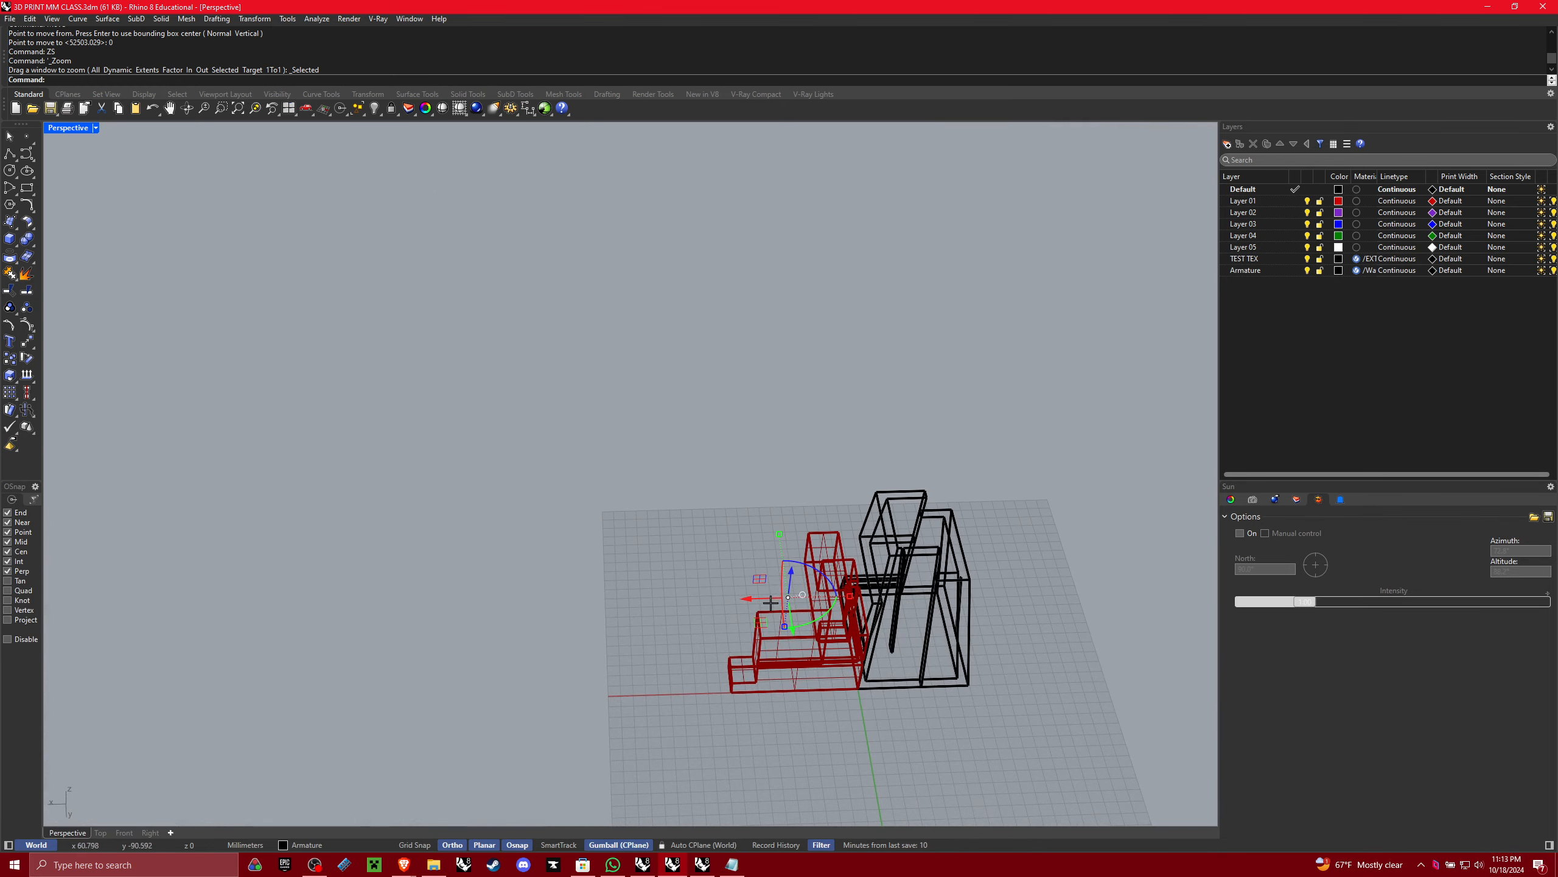
# Shift the Armature polysurface slightly along the X axis away from the tower and deselect it
pyautogui.moveTo(722, 604); pyautogui.dragTo(721, 604)
pyautogui.press('Escape')
pyautogui.moveTo(1074, 602); pyautogui.dragTo(862, 561, button='right')
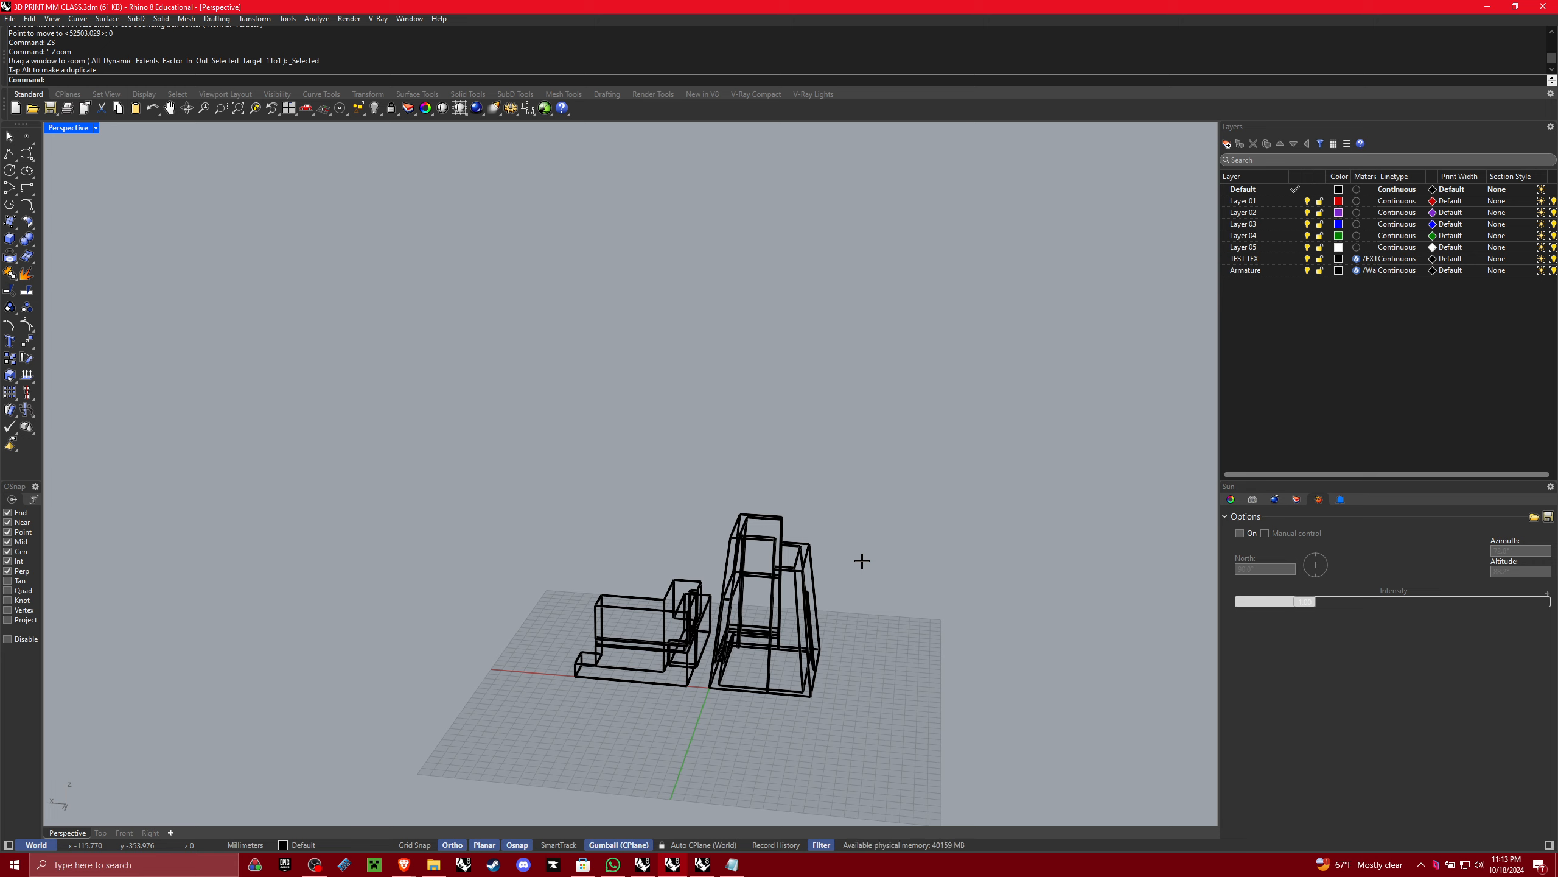
# Try moving a tower polysurface far away from the origin with repeated shifts along the X axis
pyautogui.scroll(-10, 724, 749)
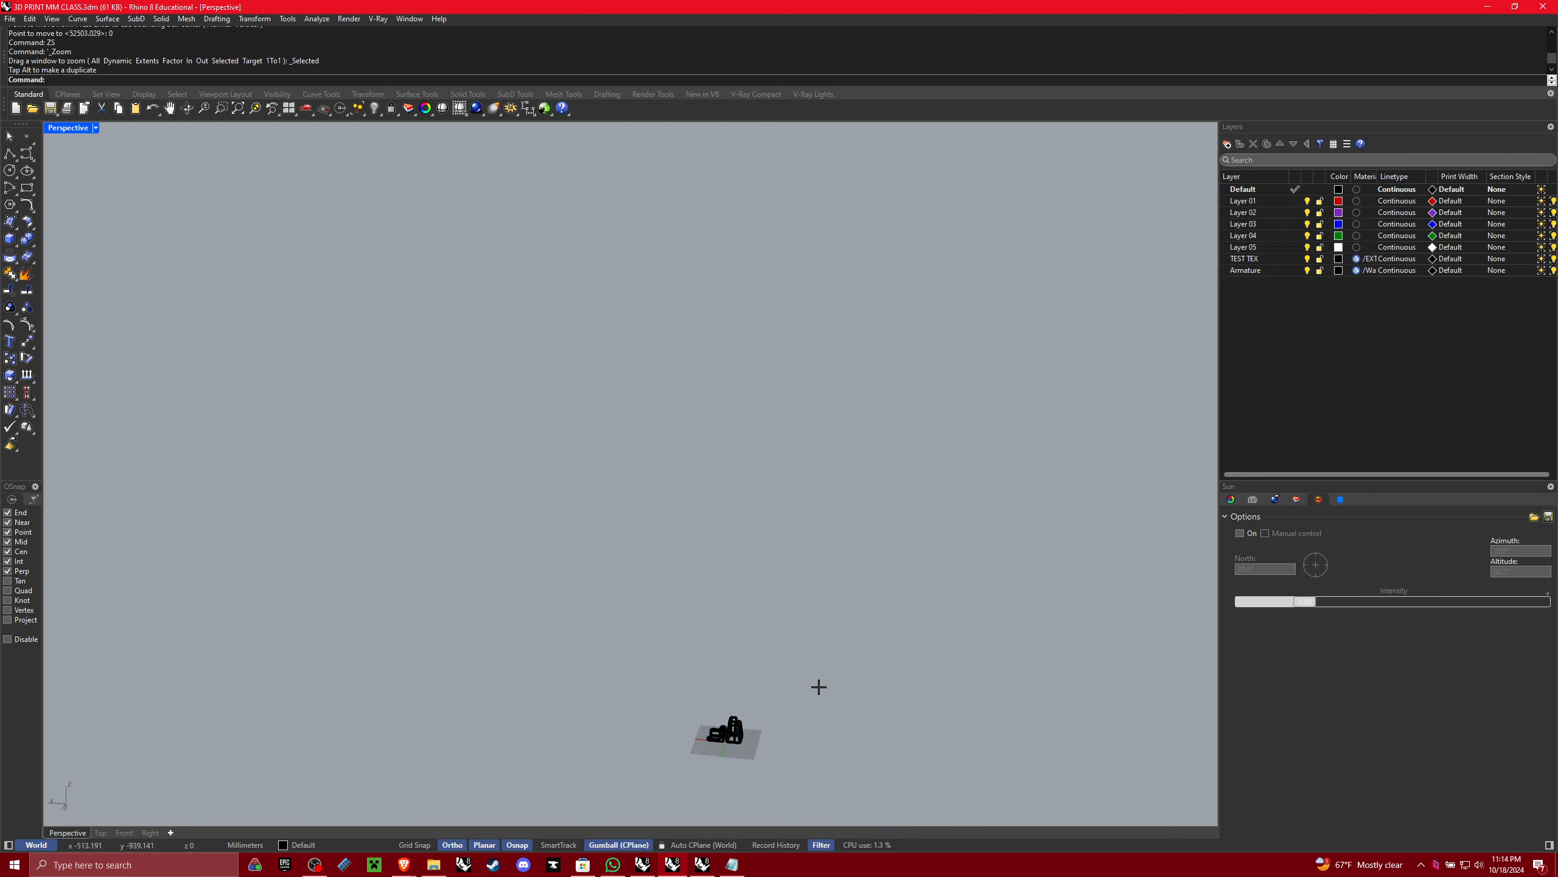
pyautogui.keyDown('shift'); pyautogui.moveTo(798, 689); pyautogui.dragTo(705, 695, button='right'); pyautogui.keyUp('shift')
pyautogui.click(661, 731)
pyautogui.scroll(-8, 788, 775)
pyautogui.keyDown('shift'); pyautogui.moveTo(791, 755); pyautogui.dragTo(567, 625, button='right'); pyautogui.keyUp('shift')
pyautogui.moveTo(505, 646); pyautogui.dragTo(1110, 695)
pyautogui.keyDown('shift'); pyautogui.moveTo(901, 668); pyautogui.dragTo(538, 579, button='right'); pyautogui.keyUp('shift')
pyautogui.moveTo(714, 592); pyautogui.dragTo(1111, 615)
pyautogui.scroll(-6, 956, 693)
pyautogui.keyDown('shift'); pyautogui.moveTo(958, 695); pyautogui.dragTo(790, 650, button='right'); pyautogui.keyUp('shift')
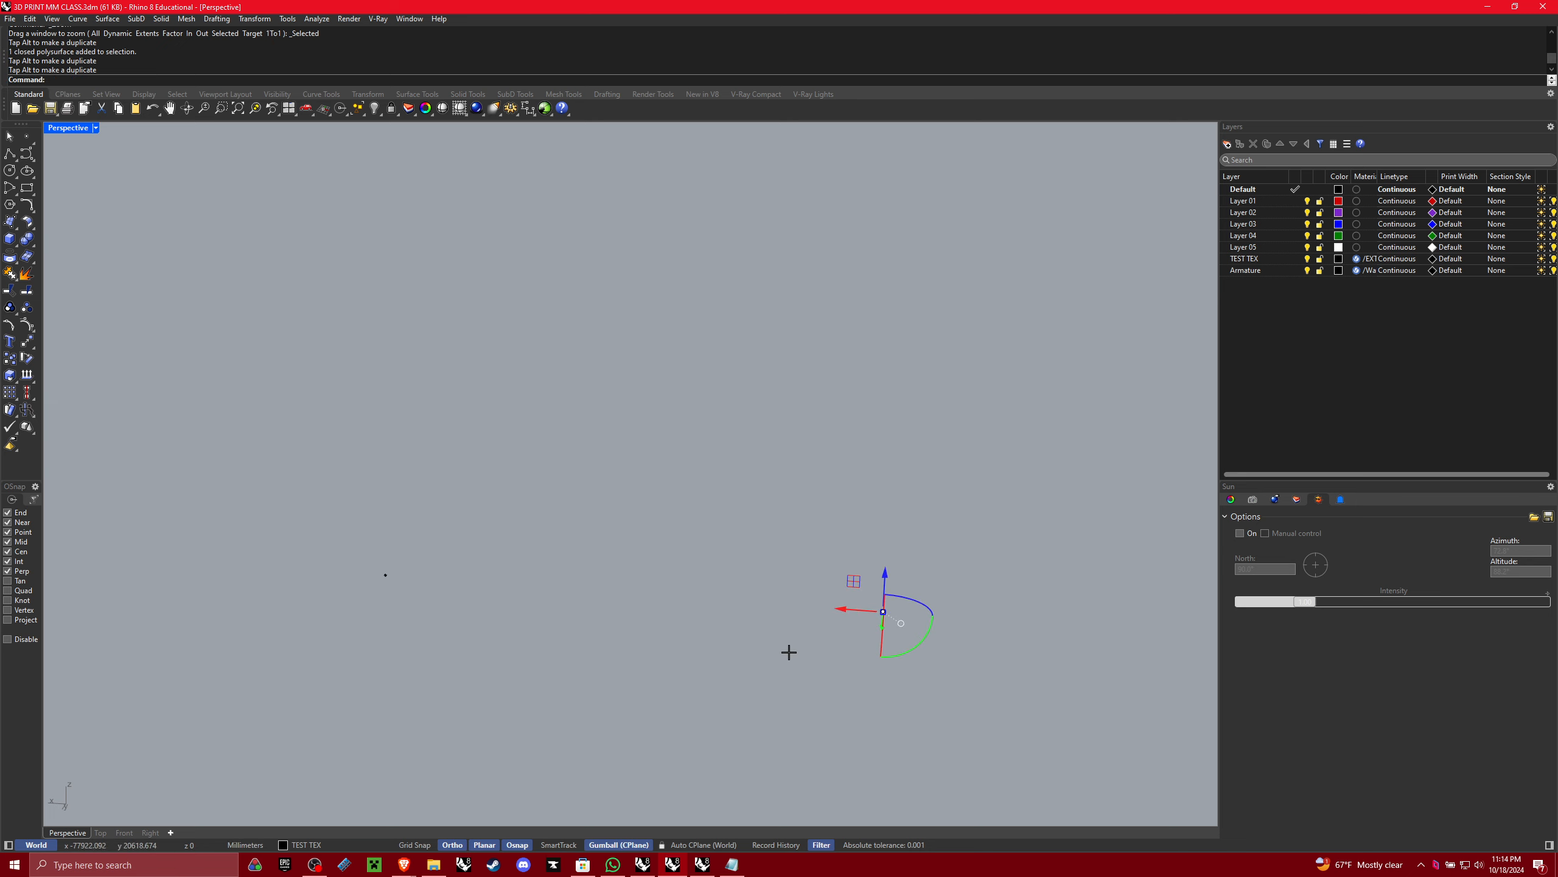
pyautogui.scroll(-2, 798, 654)
pyautogui.moveTo(821, 616); pyautogui.dragTo(1059, 635)
pyautogui.click(1019, 776)
pyautogui.click(1101, 638)
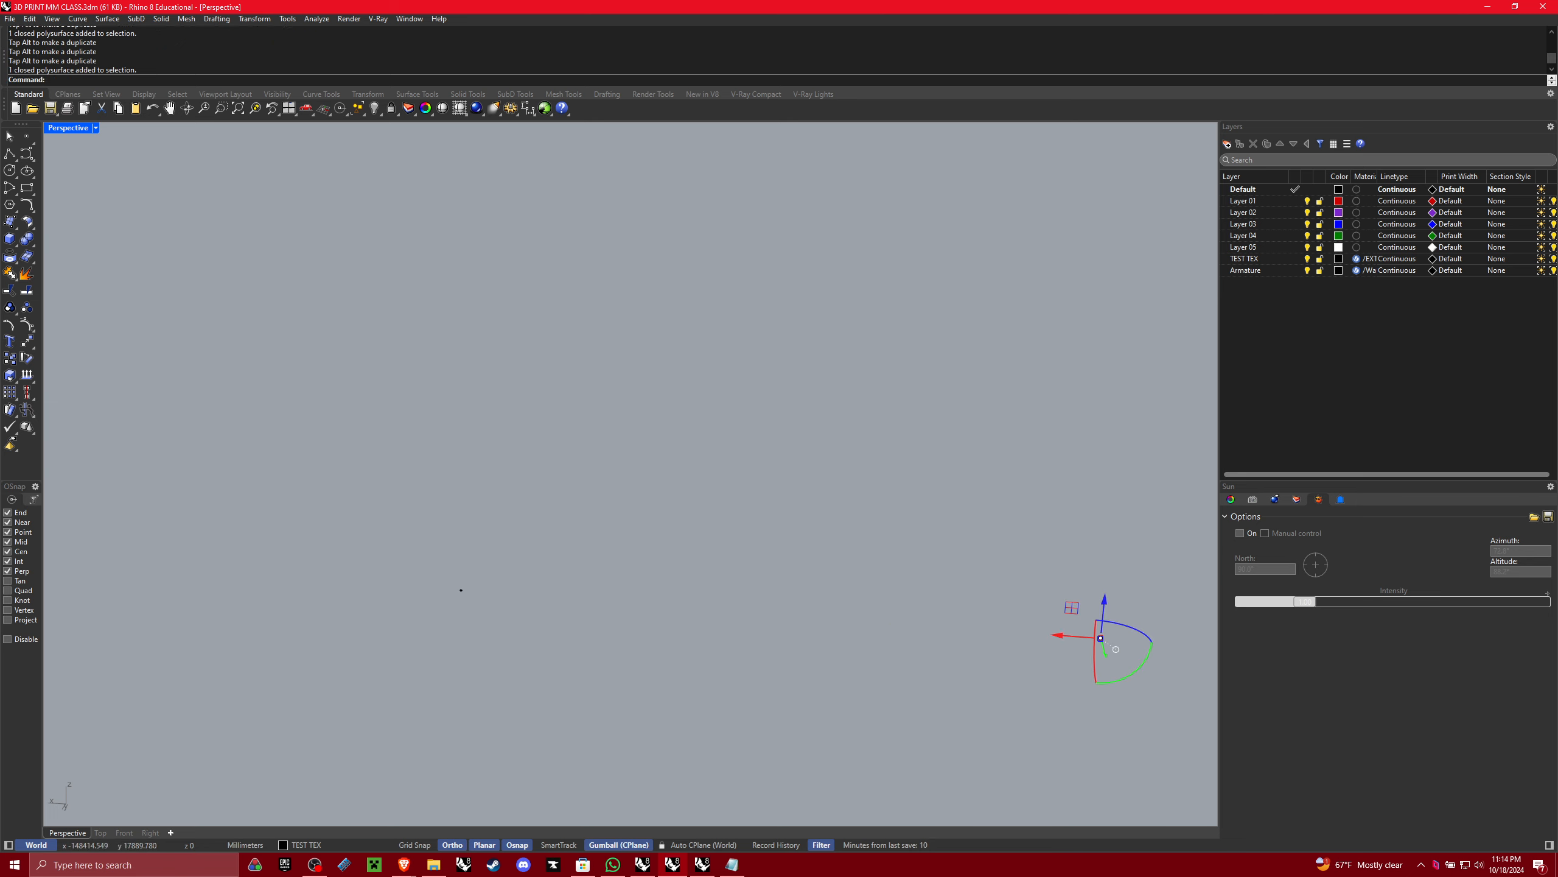
pyautogui.keyDown('shift'); pyautogui.moveTo(1155, 694); pyautogui.dragTo(1055, 703, button='right'); pyautogui.keyUp('shift')
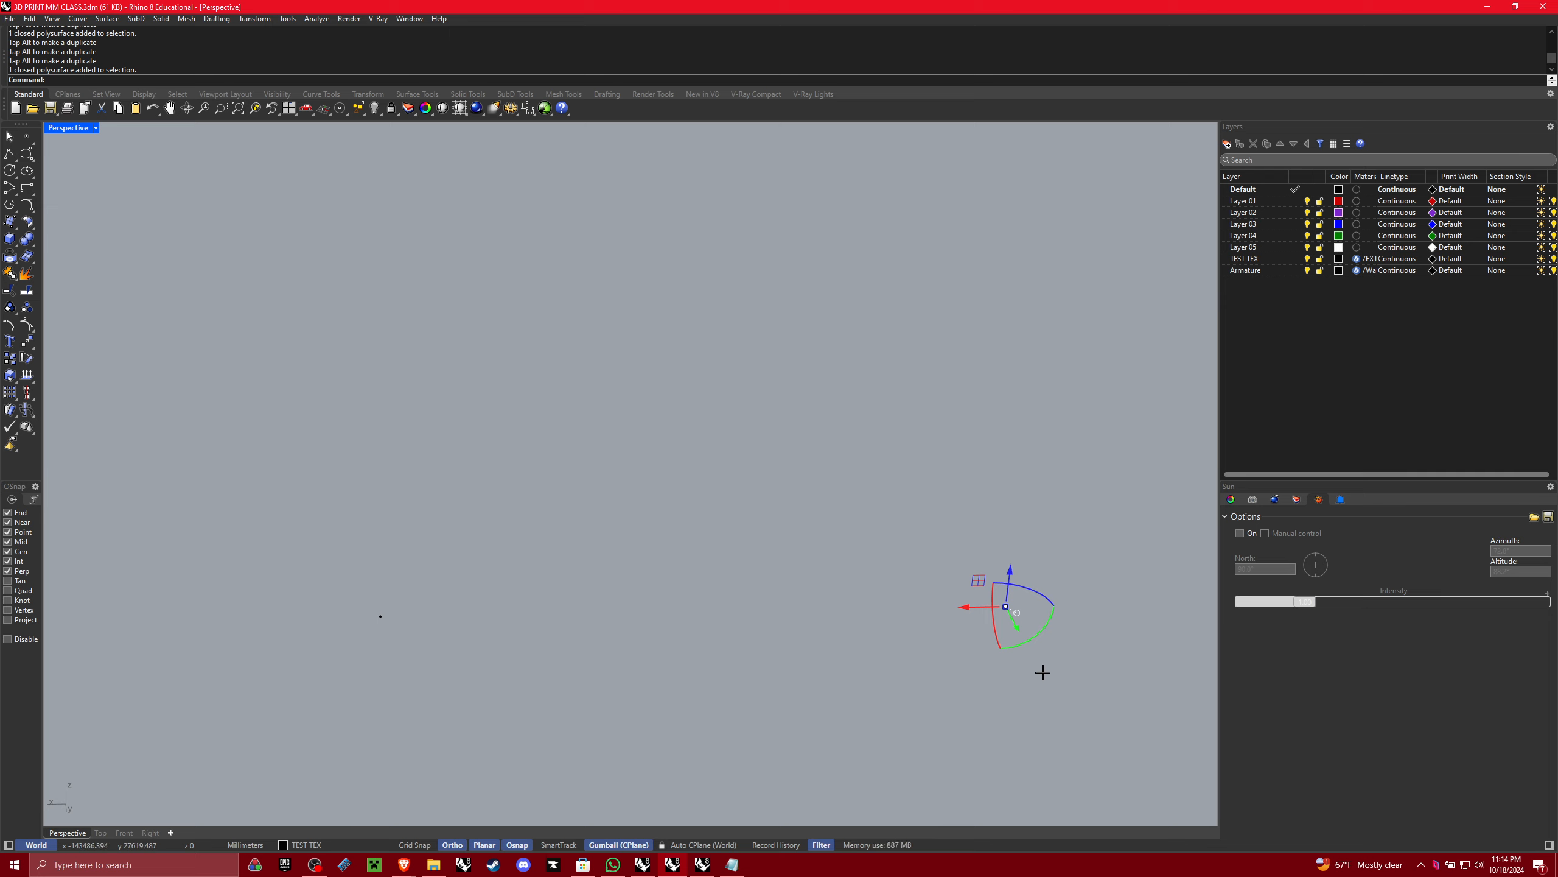
pyautogui.click(1015, 664)
# Undo the three moves of the tower polysurface, frame it at the origin and deselect it
pyautogui.hotkey('ctrl', 'z')
pyautogui.hotkey('ctrl', 'z')
pyautogui.hotkey('ctrl', 'z')
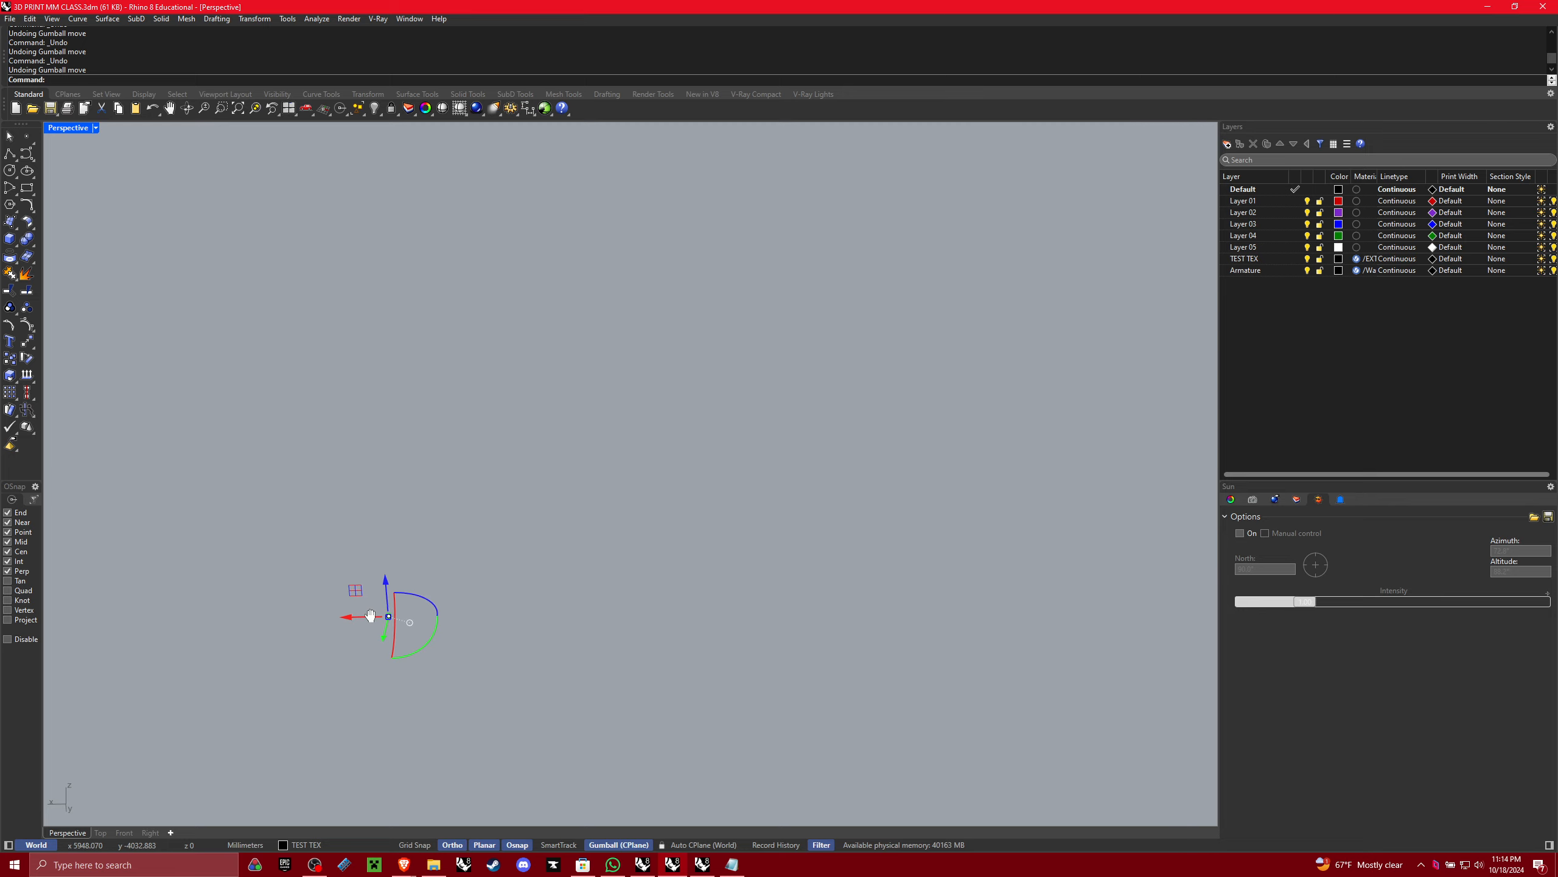
pyautogui.write('ZS')
pyautogui.press('Return')
pyautogui.press('Escape')
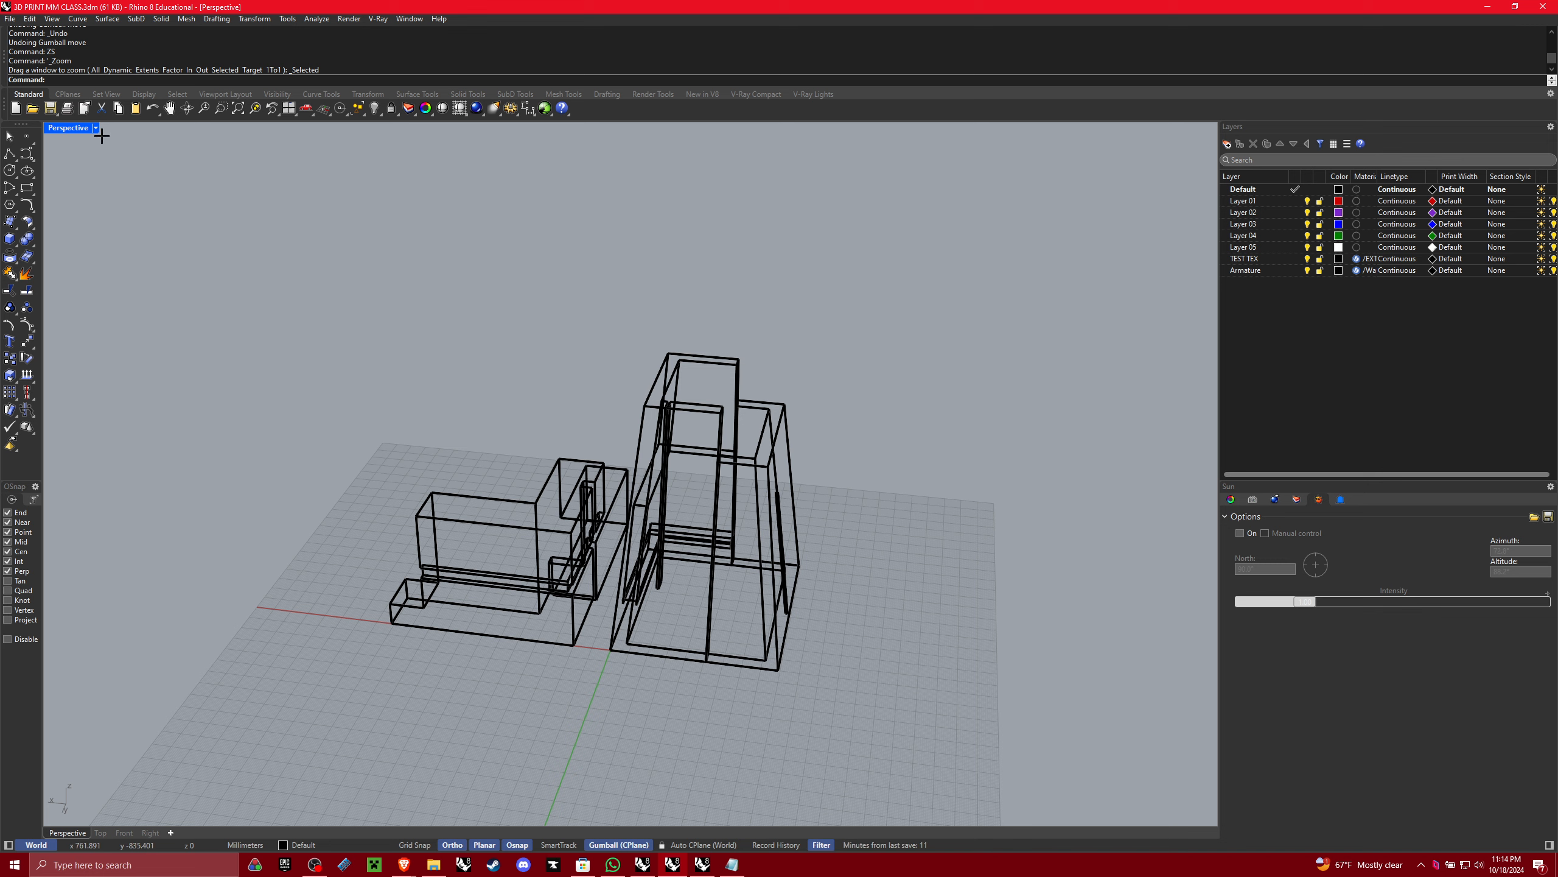
# Select all three polysurfaces and examine their position on the grid near the origin from close and far away
pyautogui.scroll(-12, 614, 417)
pyautogui.moveTo(737, 510); pyautogui.dragTo(539, 371)
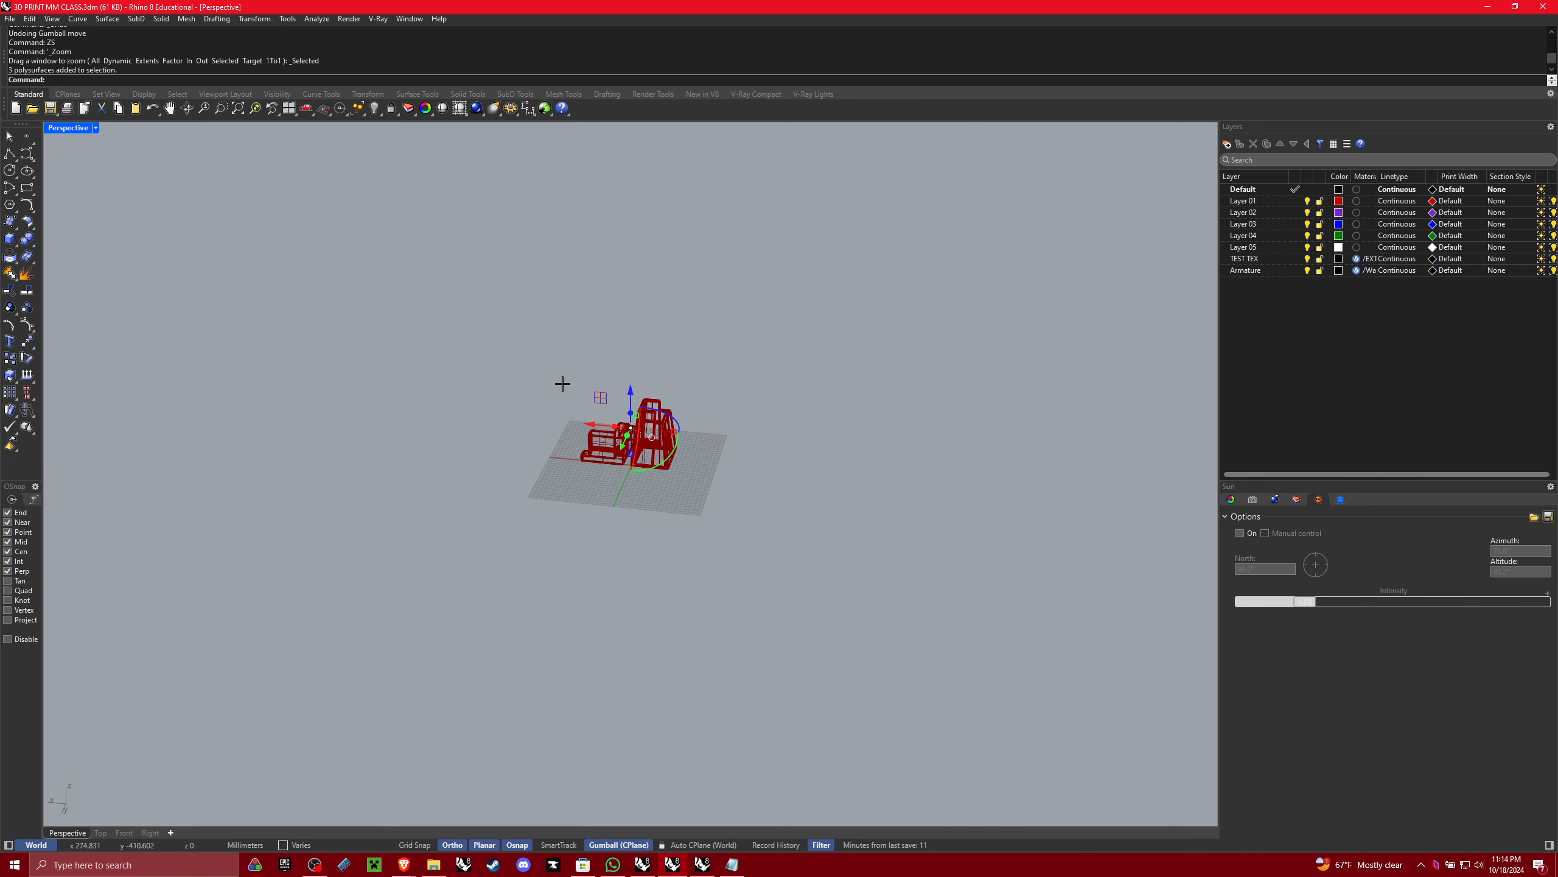
pyautogui.scroll(-8, 589, 461)
pyautogui.keyDown('shift'); pyautogui.moveTo(558, 462); pyautogui.dragTo(442, 640, button='right'); pyautogui.keyUp('shift')
pyautogui.scroll(-10, 441, 638)
pyautogui.scroll(15, 433, 648)
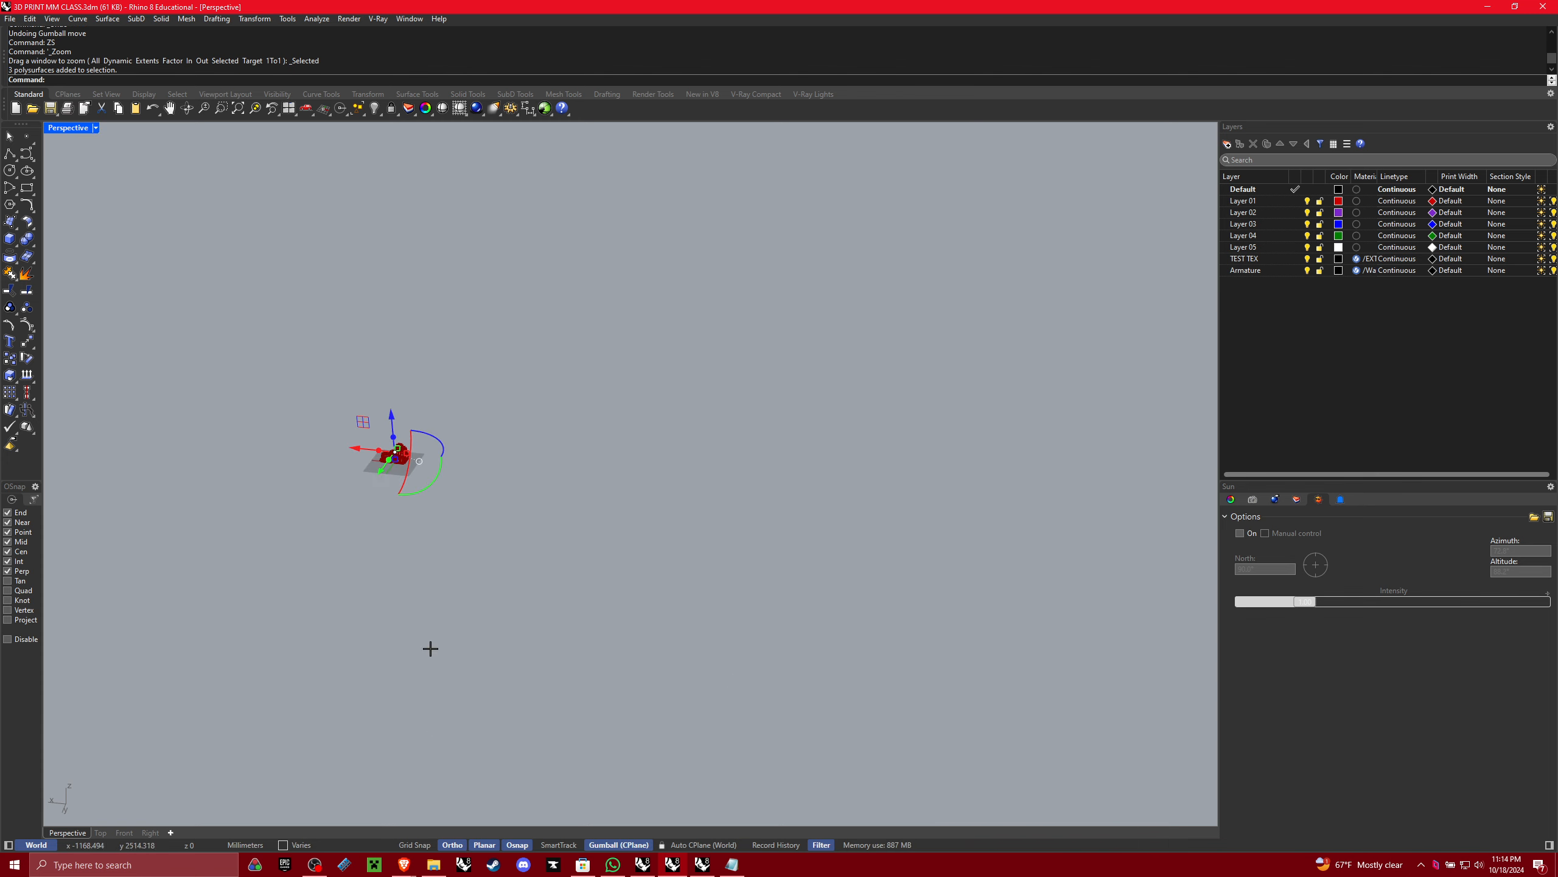
pyautogui.keyDown('shift'); pyautogui.moveTo(391, 486); pyautogui.dragTo(425, 581, button='right'); pyautogui.keyUp('shift')
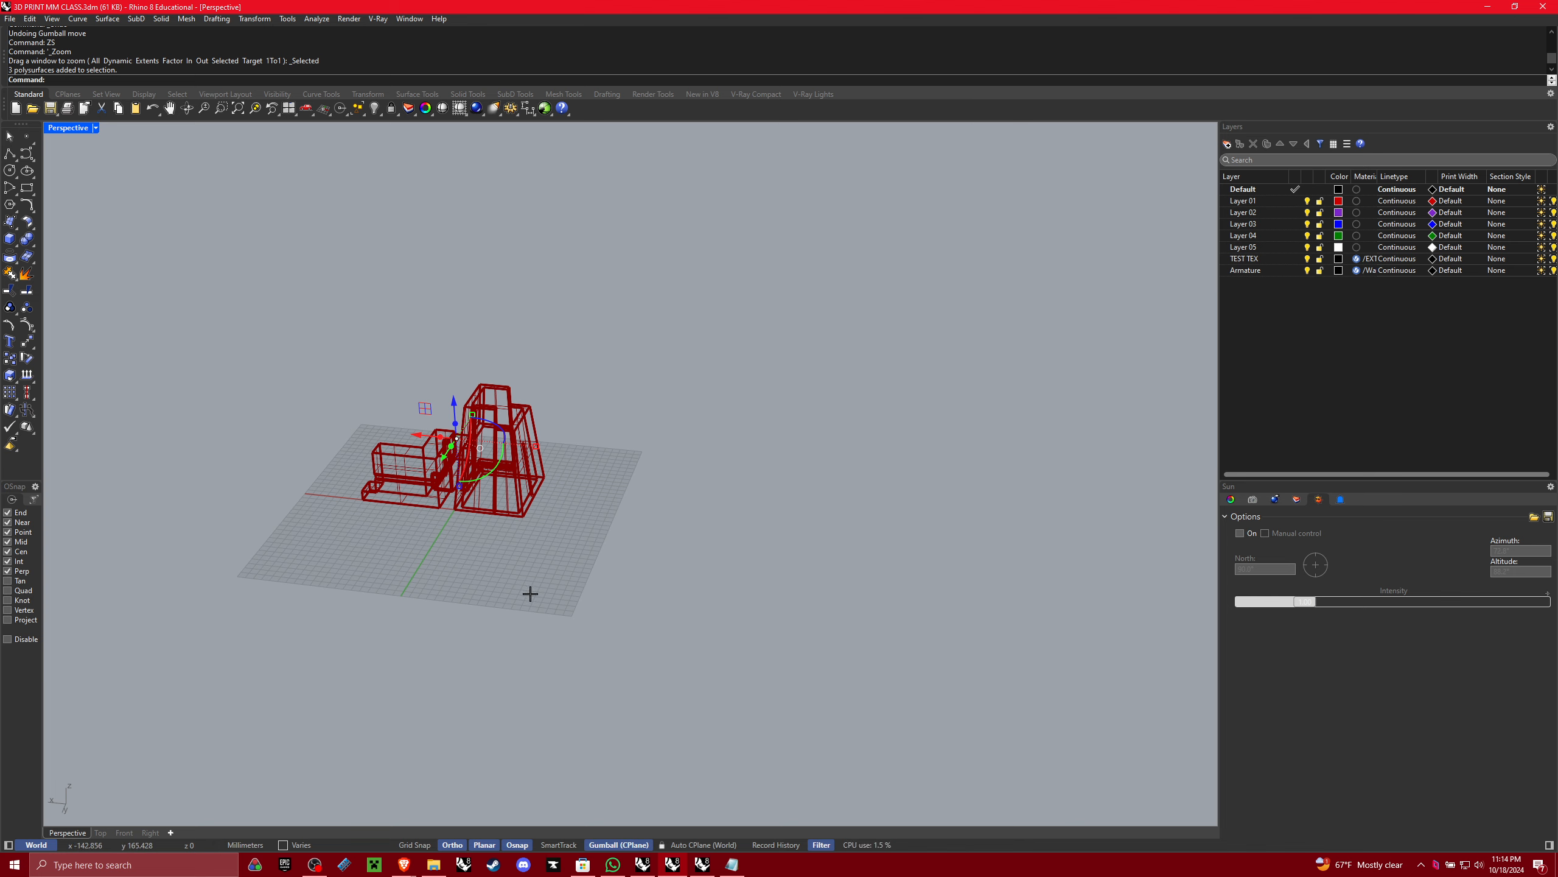
# Deselect the three polysurfaces and set the Perspective viewport to the Arctic display mode
pyautogui.press('Escape')
pyautogui.moveTo(549, 530); pyautogui.dragTo(609, 605, button='right')
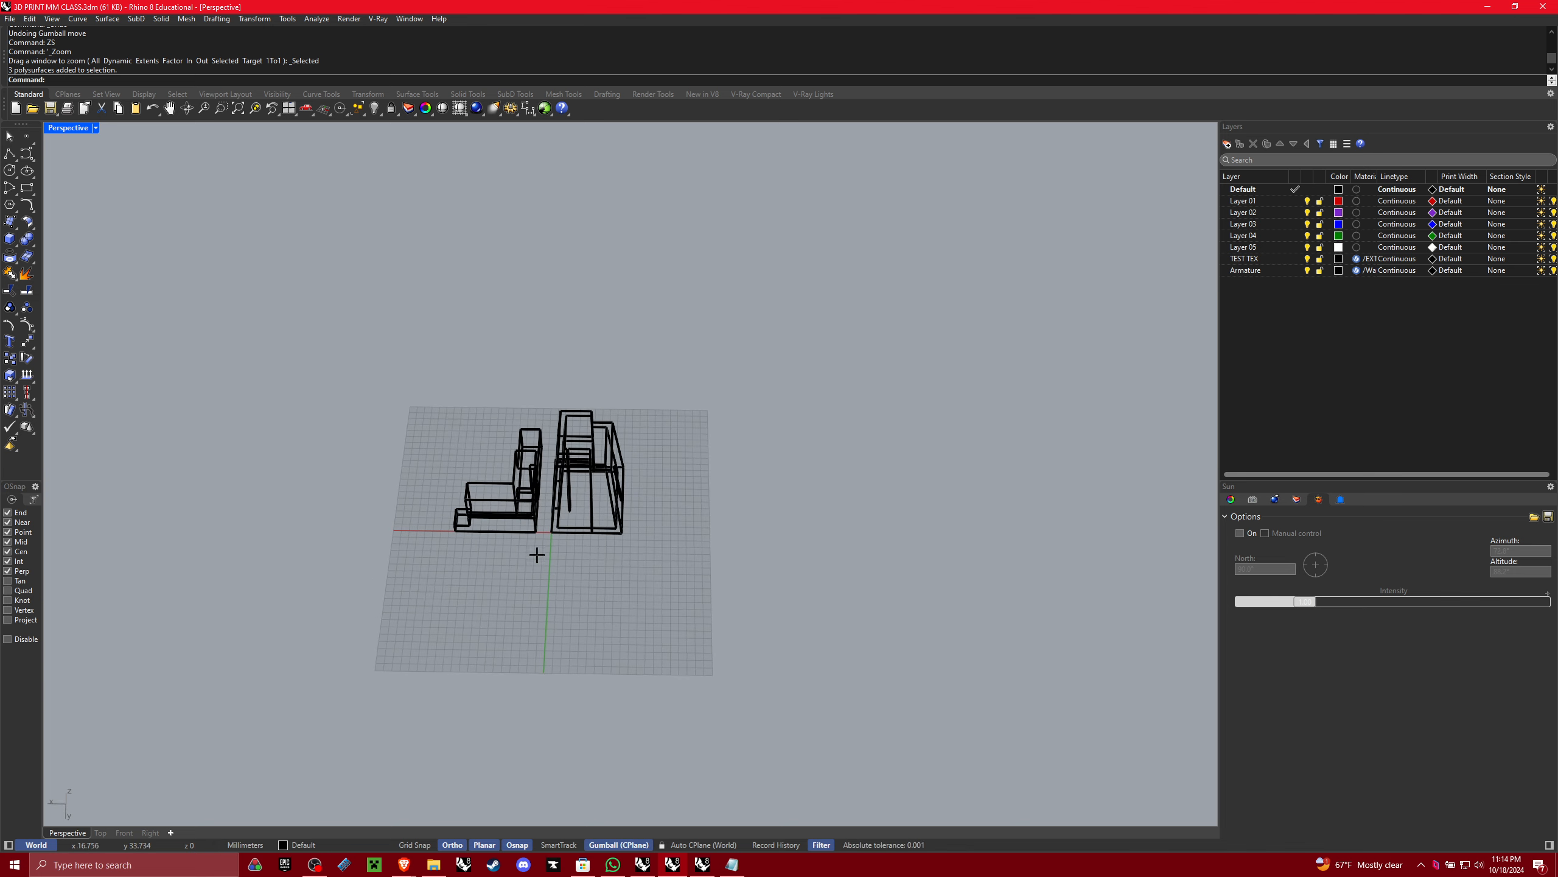
pyautogui.click(99, 128)
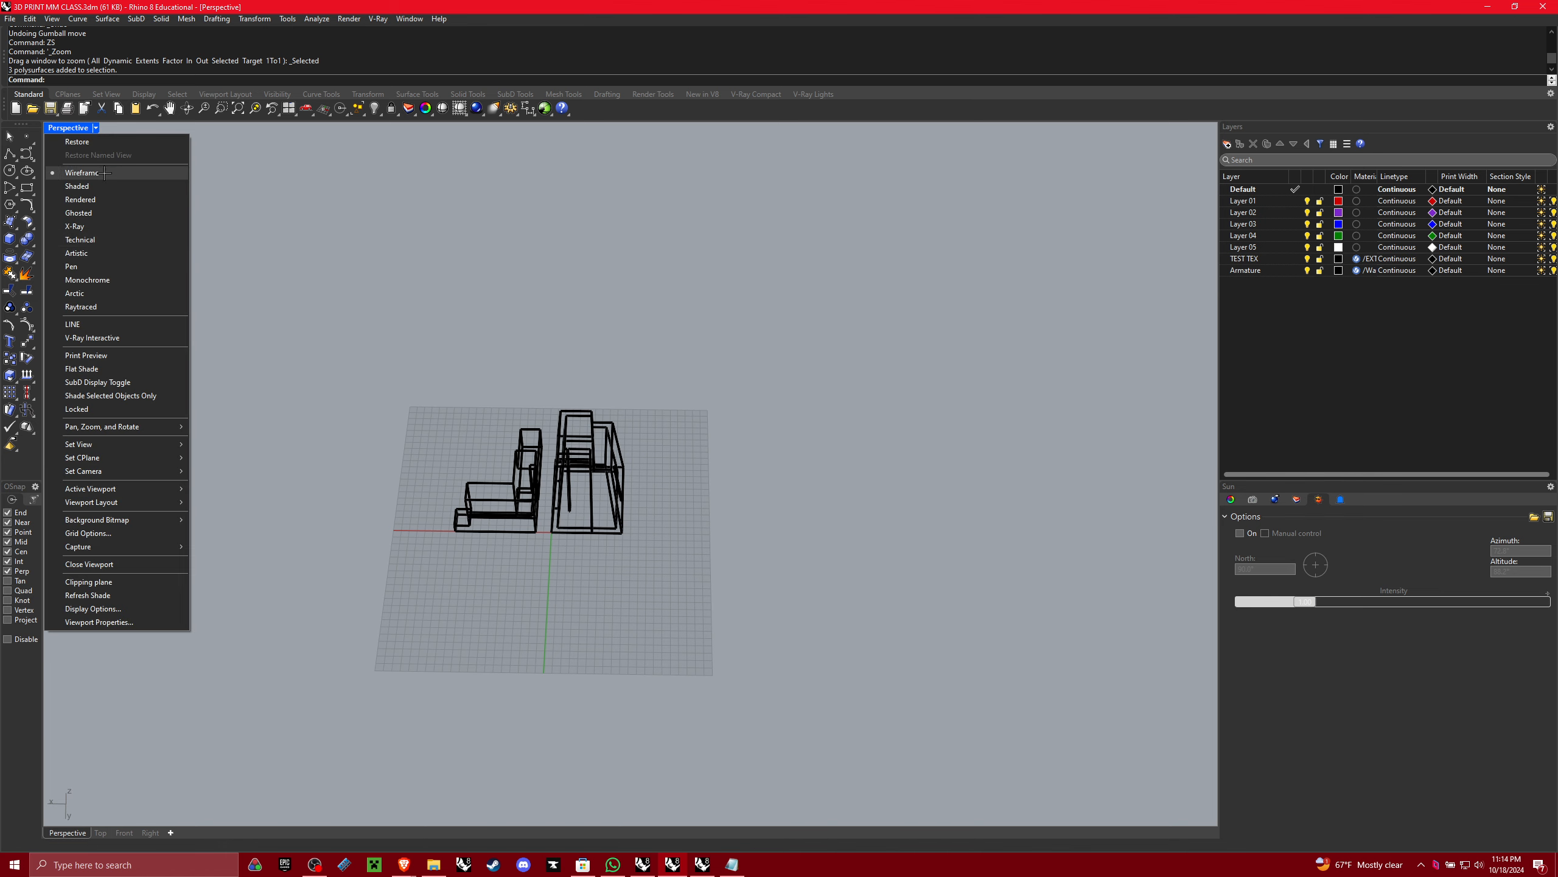
pyautogui.click(91, 293)
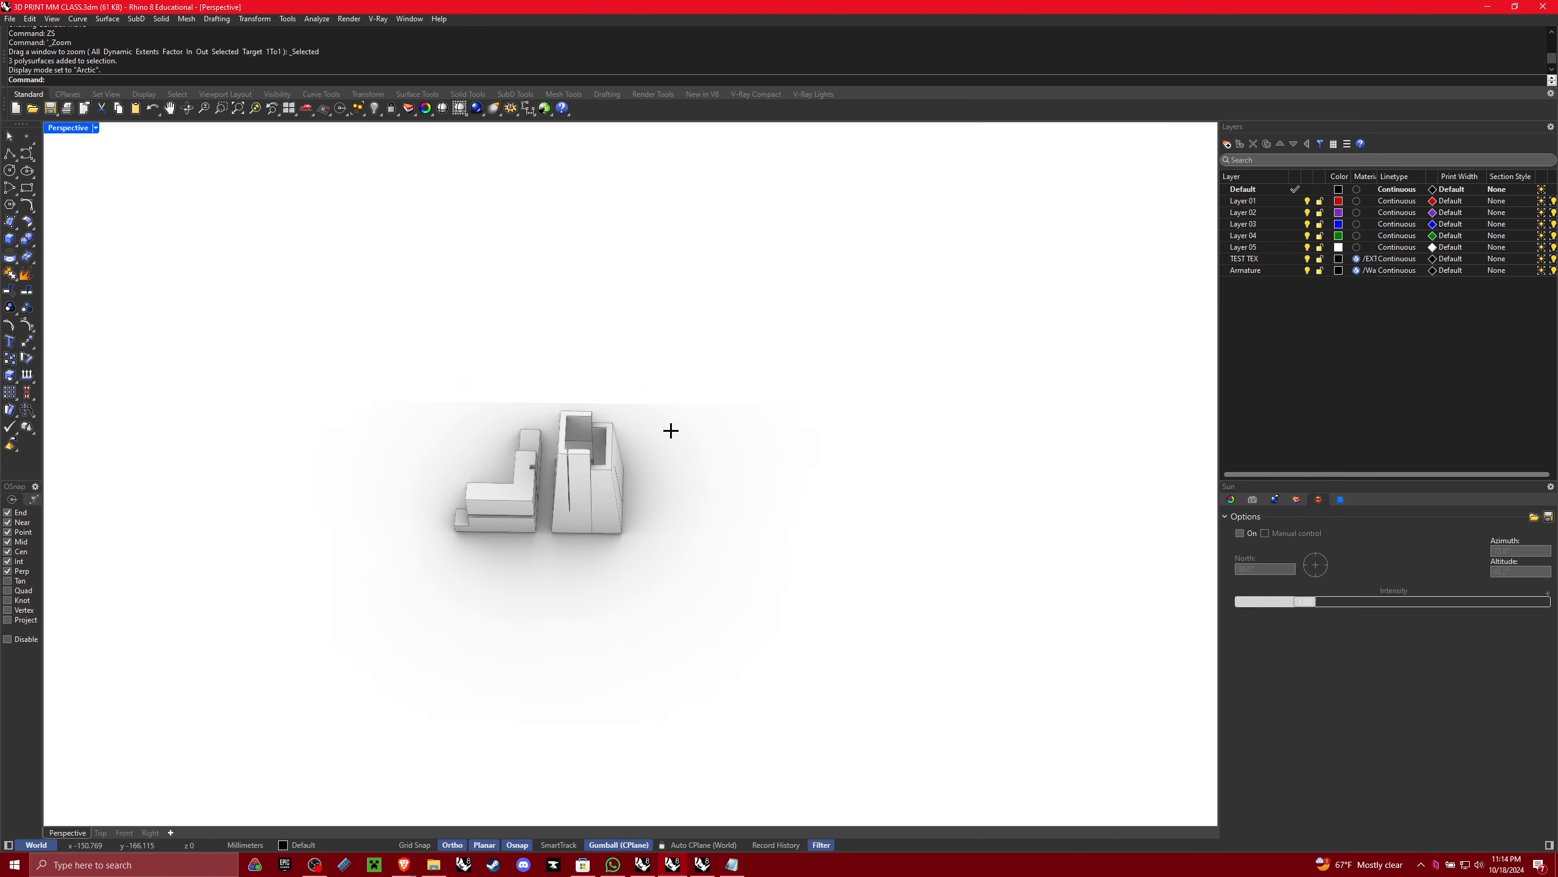
# Shift the L-shaped closed polysurface along the X axis away from the tower and deselect it
pyautogui.moveTo(672, 431); pyautogui.dragTo(628, 448, button='right')
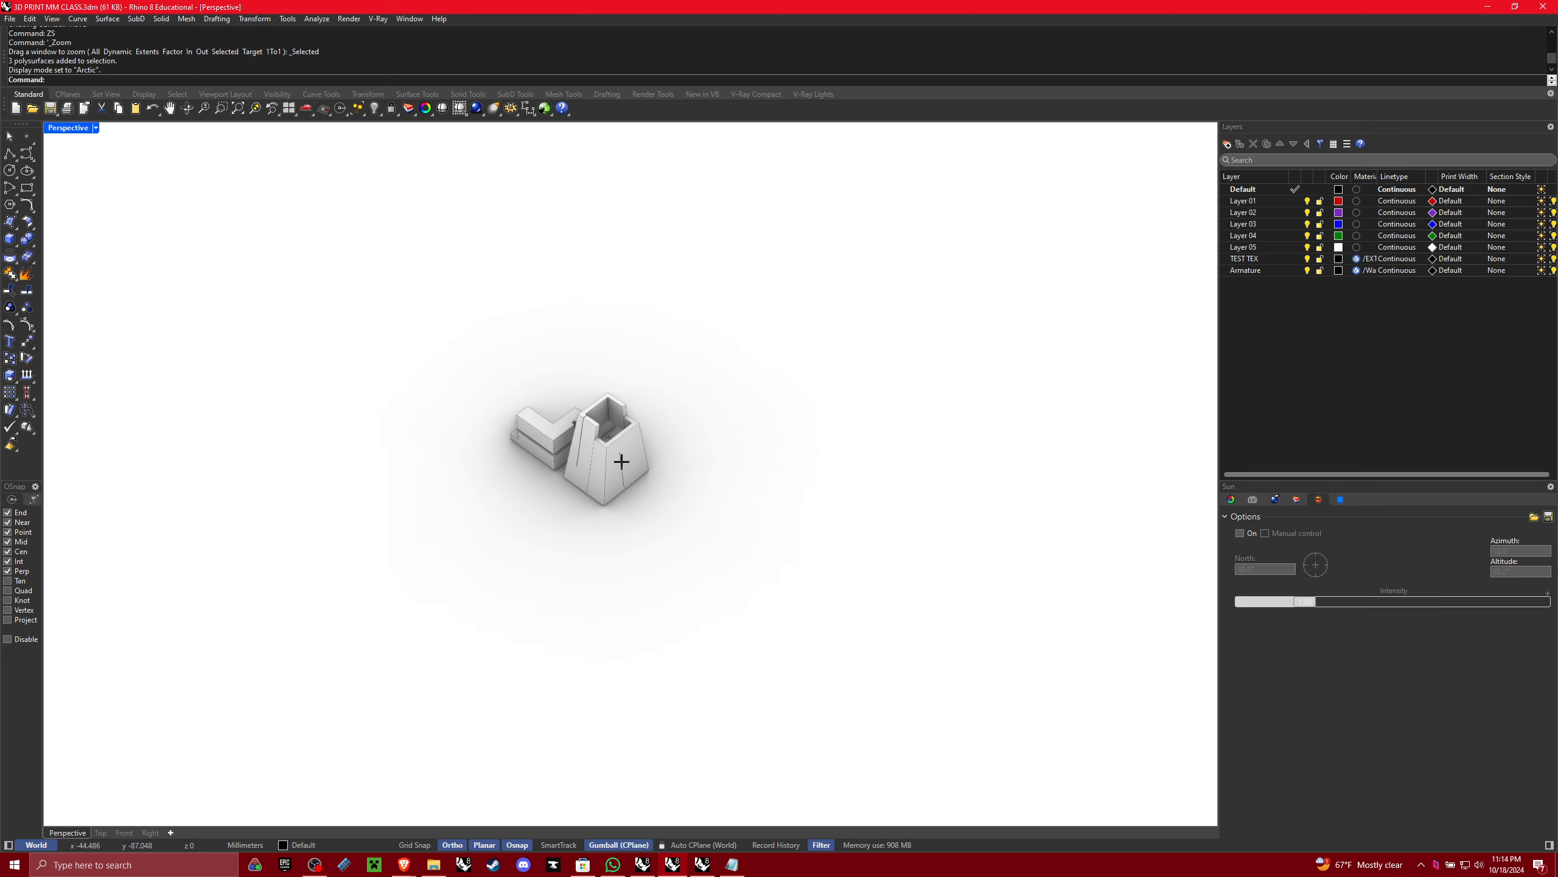
pyautogui.moveTo(621, 461); pyautogui.dragTo(730, 368, button='right')
pyautogui.scroll(8, 707, 469)
pyautogui.moveTo(730, 369); pyautogui.dragTo(669, 380, button='right')
pyautogui.scroll(-5, 669, 380)
pyautogui.keyDown('shift'); pyautogui.moveTo(669, 380); pyautogui.dragTo(365, 432, button='right'); pyautogui.keyUp('shift')
pyautogui.moveTo(392, 706); pyautogui.dragTo(568, 593, button='right')
pyautogui.click(493, 503)
pyautogui.keyDown('shift'); pyautogui.moveTo(496, 505); pyautogui.dragTo(761, 555, button='right'); pyautogui.keyUp('shift')
pyautogui.moveTo(701, 532); pyautogui.dragTo(512, 526)
pyautogui.click(624, 568)
pyautogui.scroll(-4, 811, 597)
pyautogui.moveTo(811, 597); pyautogui.dragTo(750, 500, button='right')
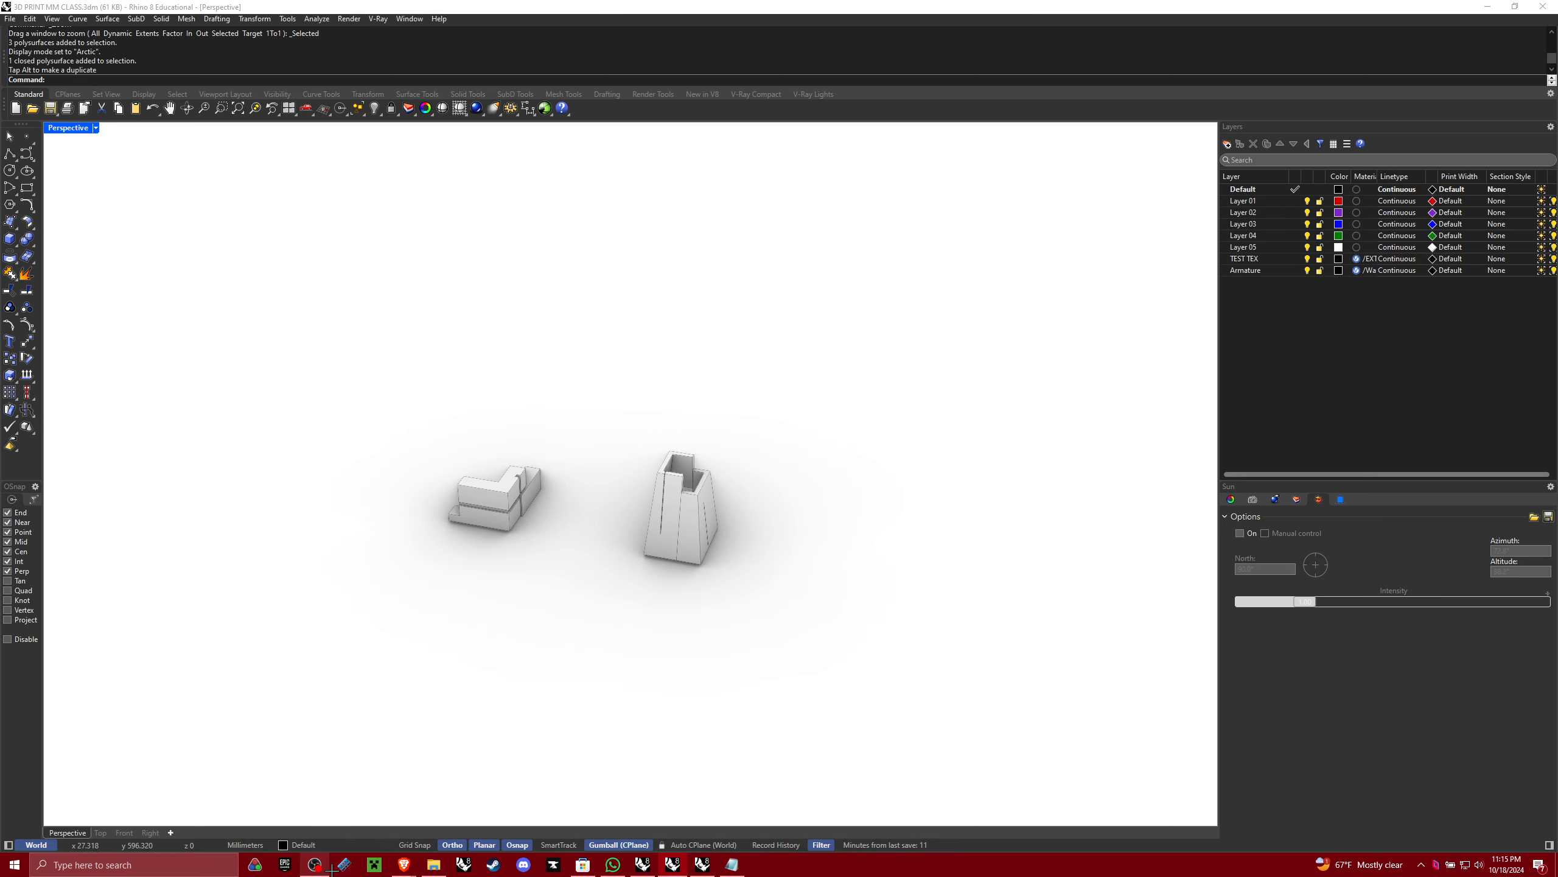
# Switch to a new Brave browser window and search Google for "bambu printer"
pyautogui.rightClick(404, 864)
pyautogui.click(392, 798)
pyautogui.click(542, 152)
pyautogui.moveTo(0, 130); pyautogui.dragTo(343, 1)
pyautogui.click(335, 93)
pyautogui.press('Return')
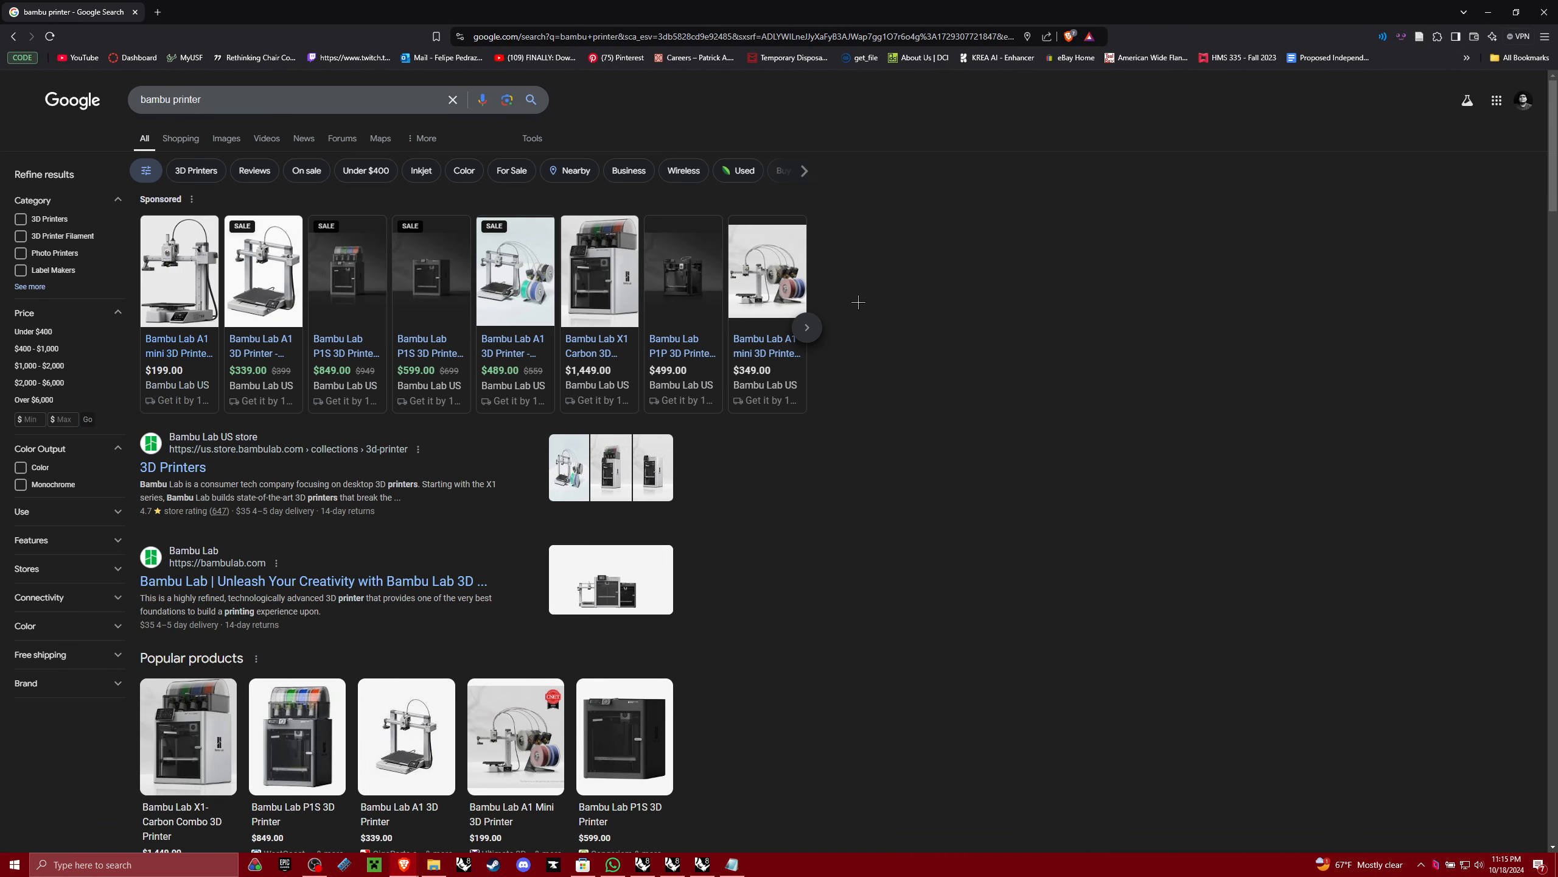
# Open the product pages of the Bambu Lab A1 mini and the Bambu Lab P1S from the search results
pyautogui.moveTo(755, 385)
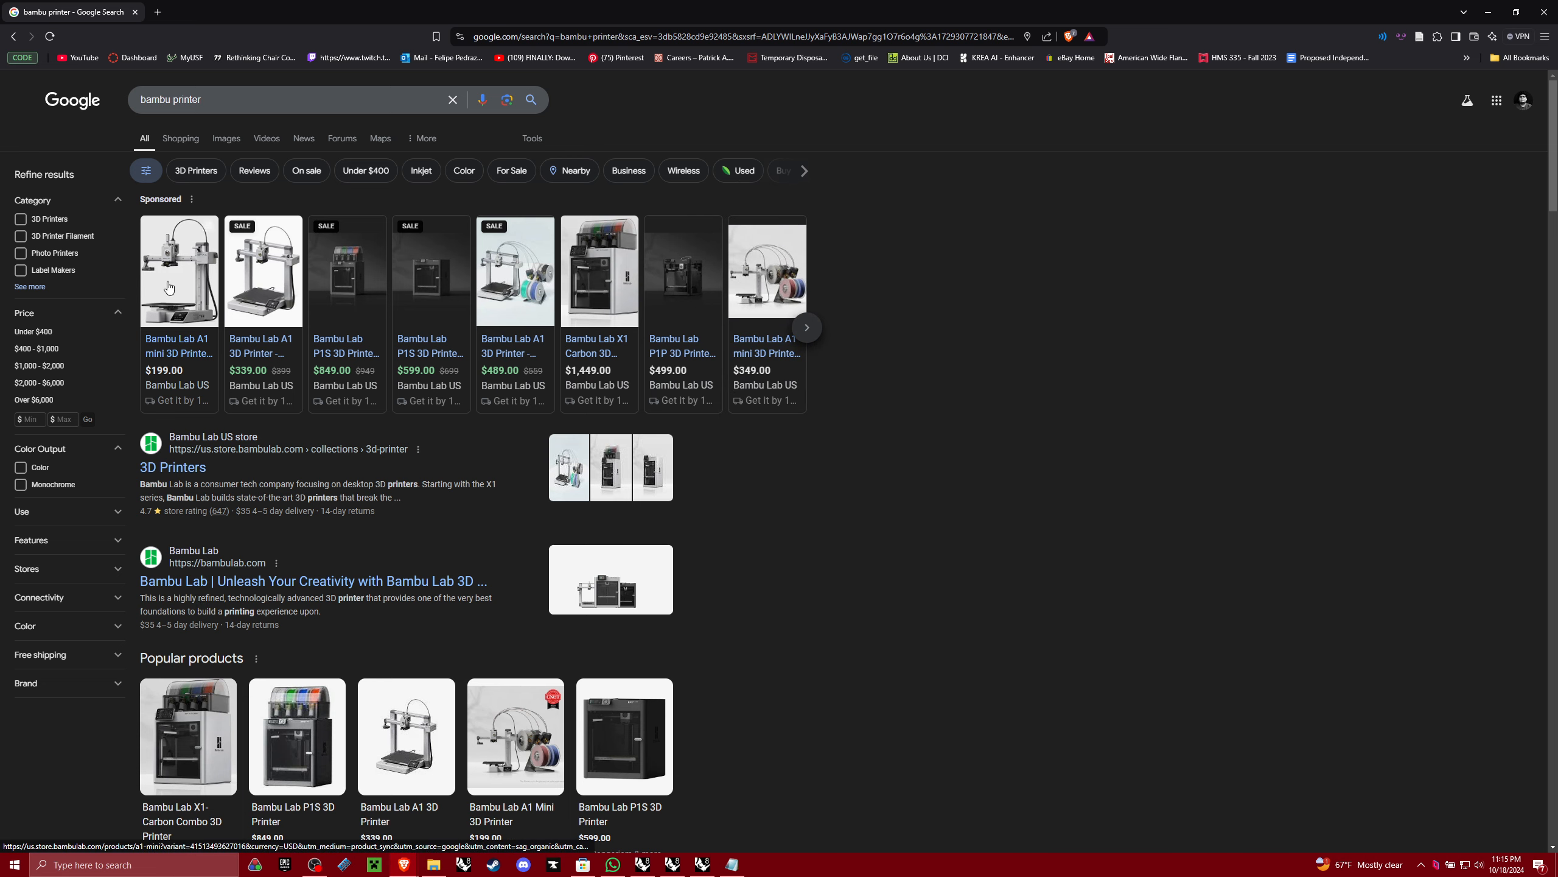
pyautogui.moveTo(187, 358)
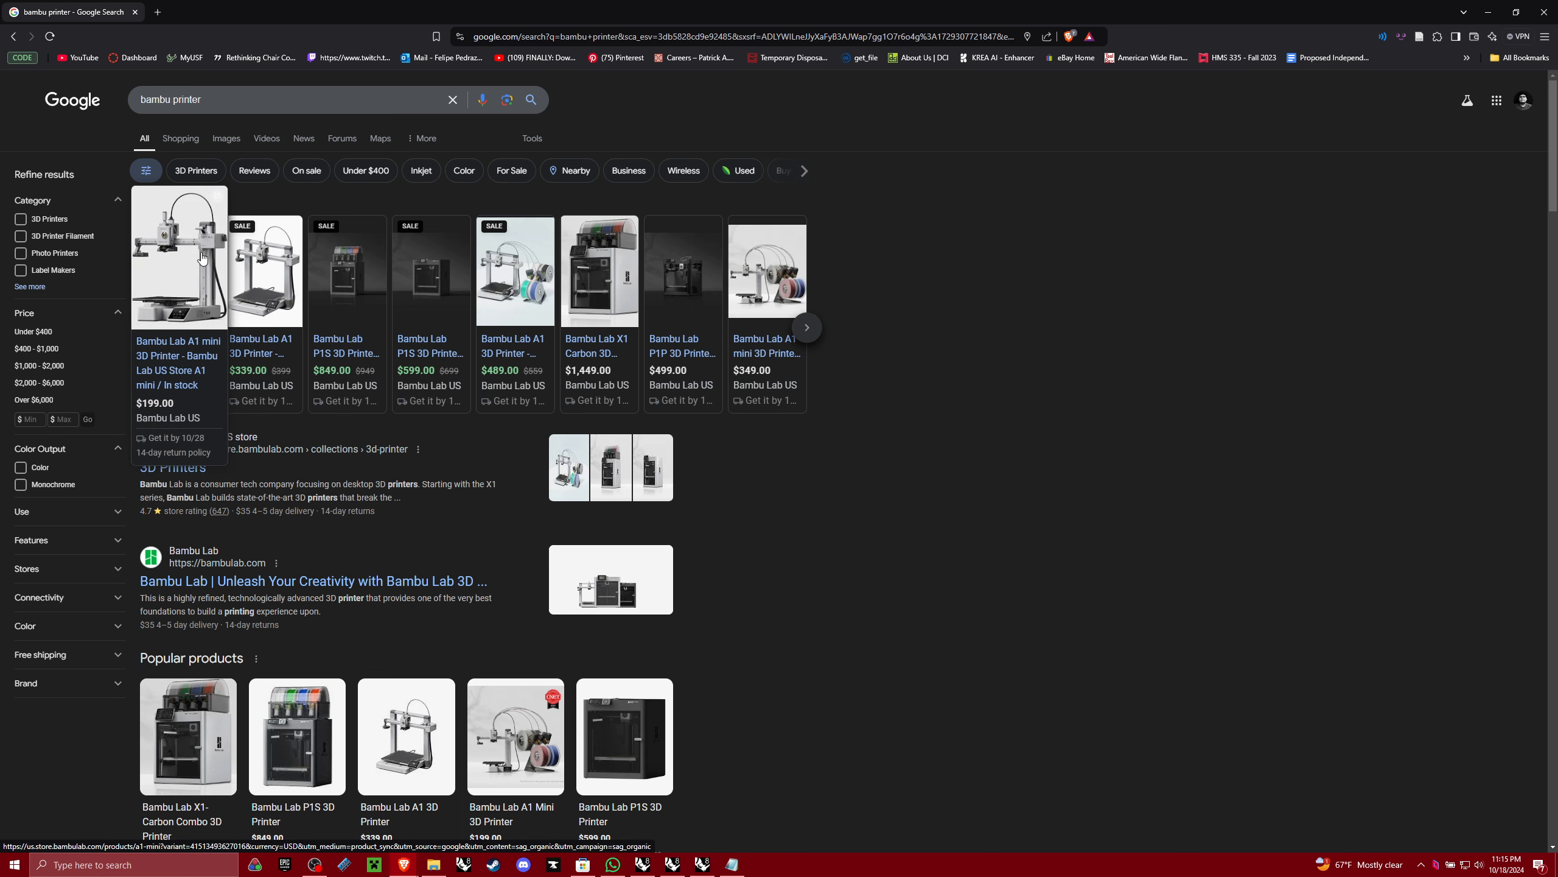
pyautogui.scroll(-2, 184, 285)
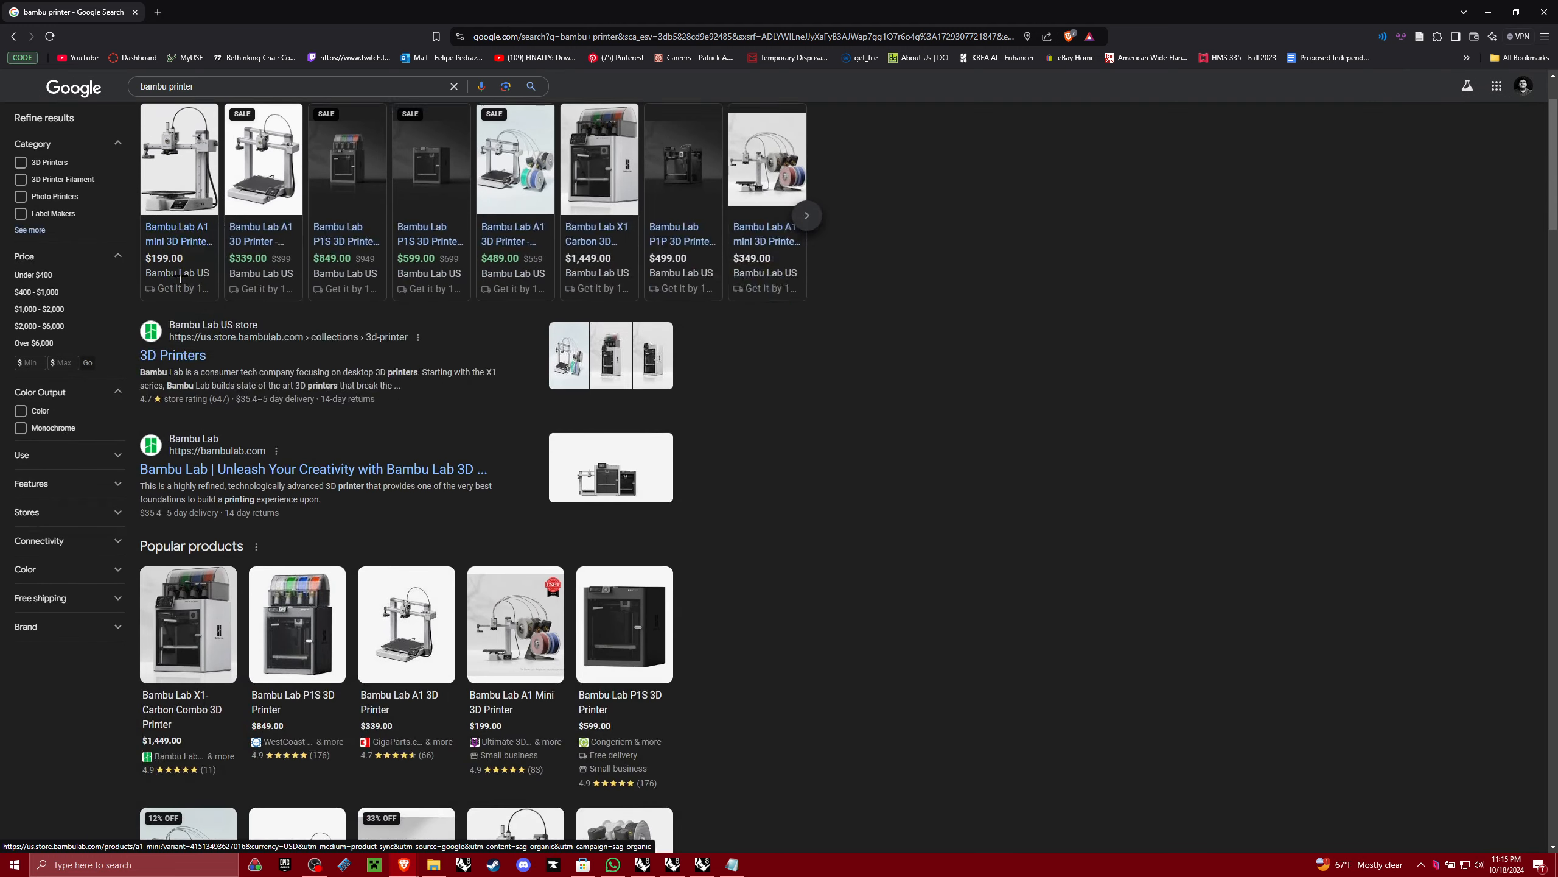
pyautogui.click(192, 292)
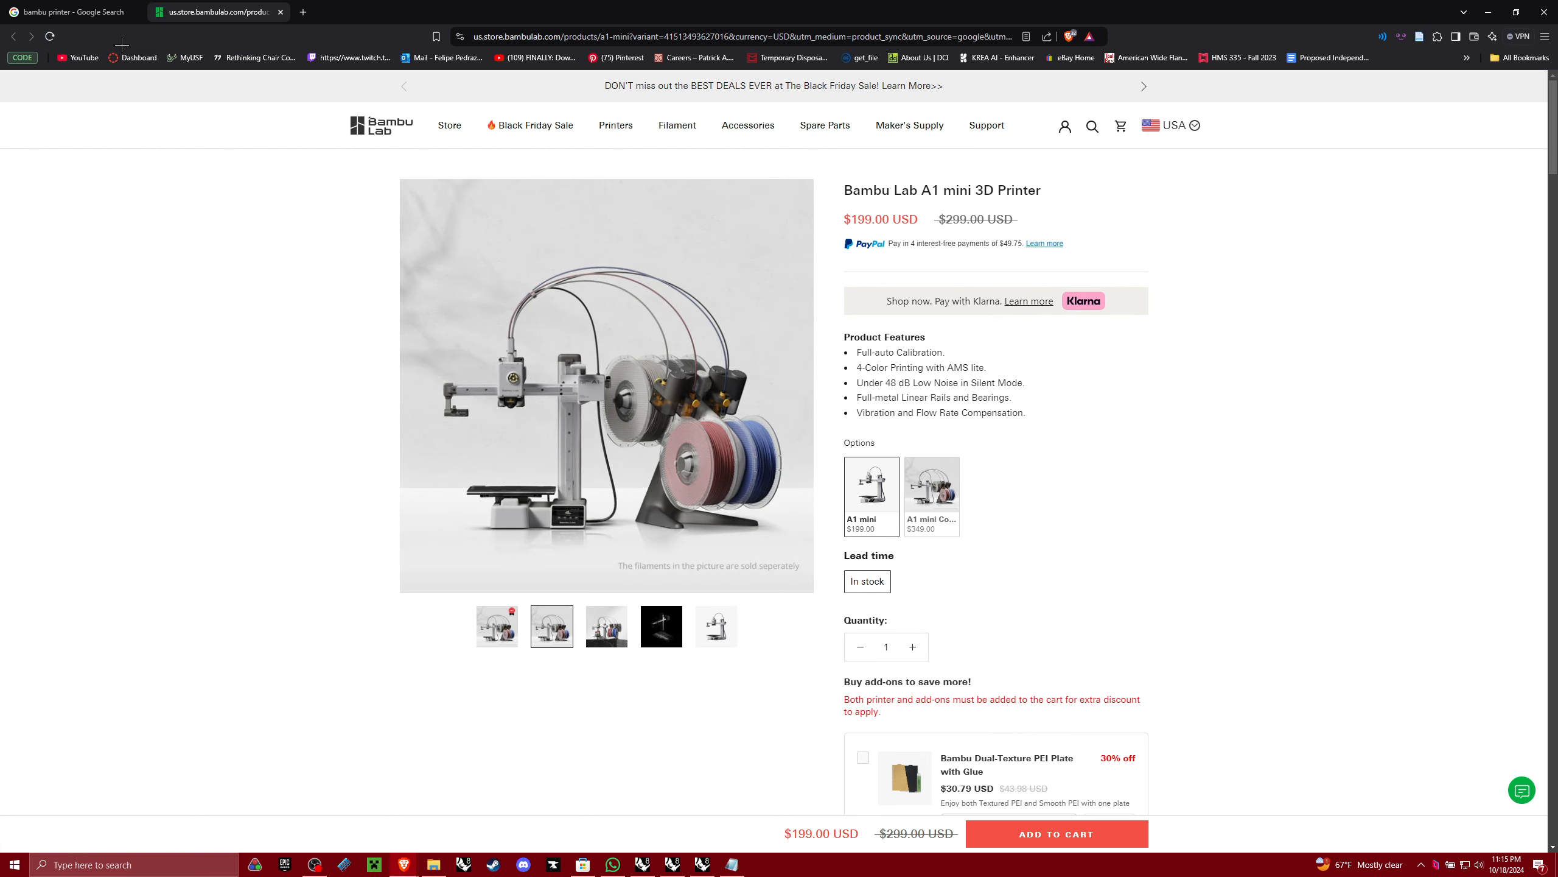
pyautogui.click(73, 12)
pyautogui.click(346, 347)
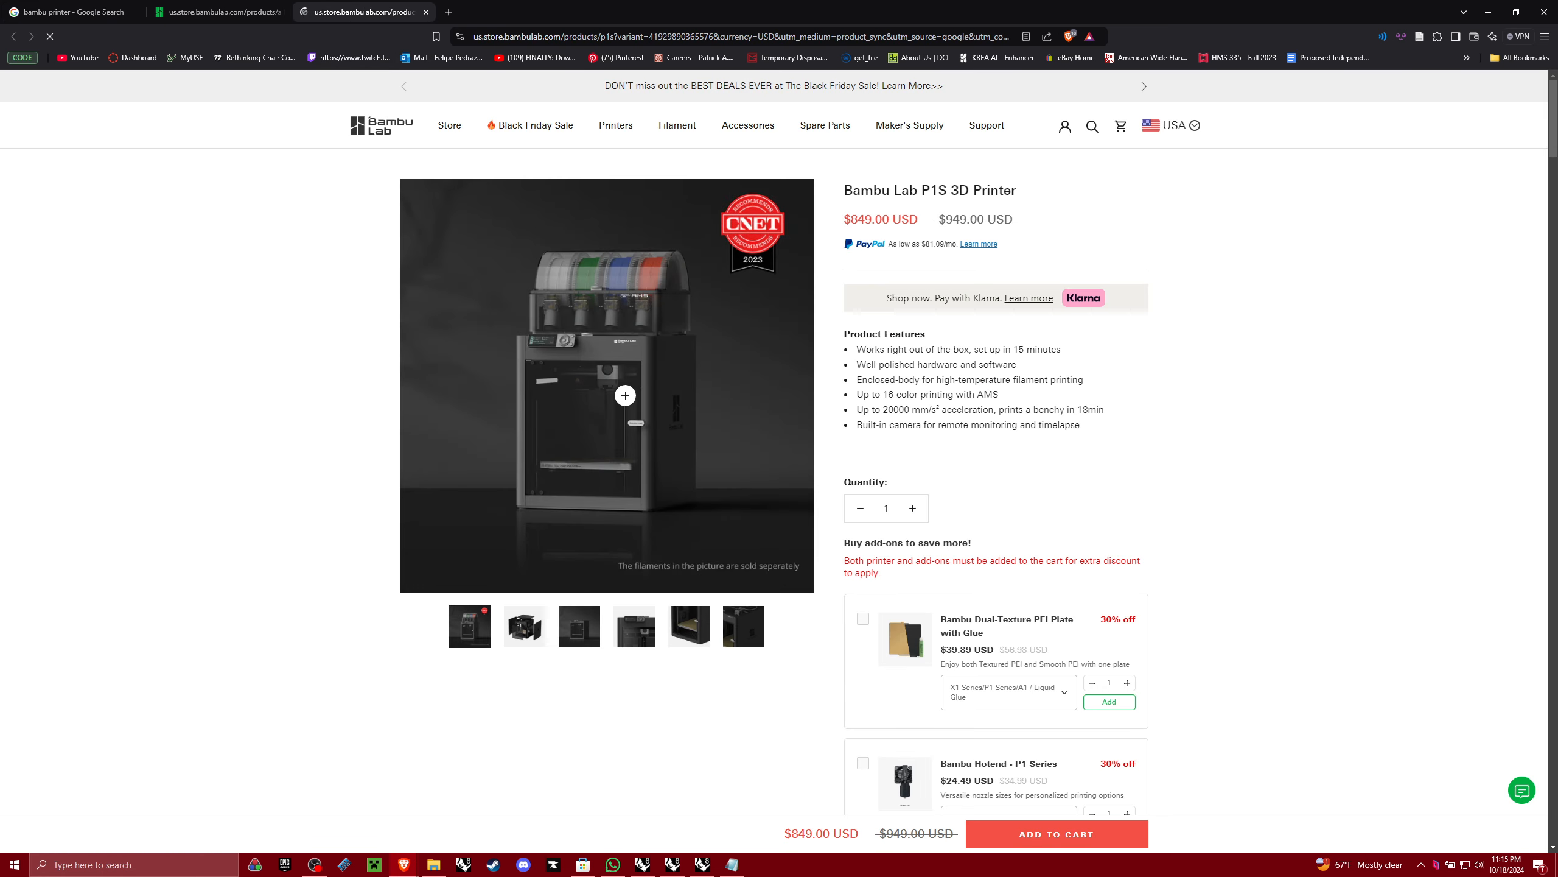
# Enlarge the Bambu Lab P1S product picture to examine its print chamber and bed, and switch back to Rhino
pyautogui.click(583, 407)
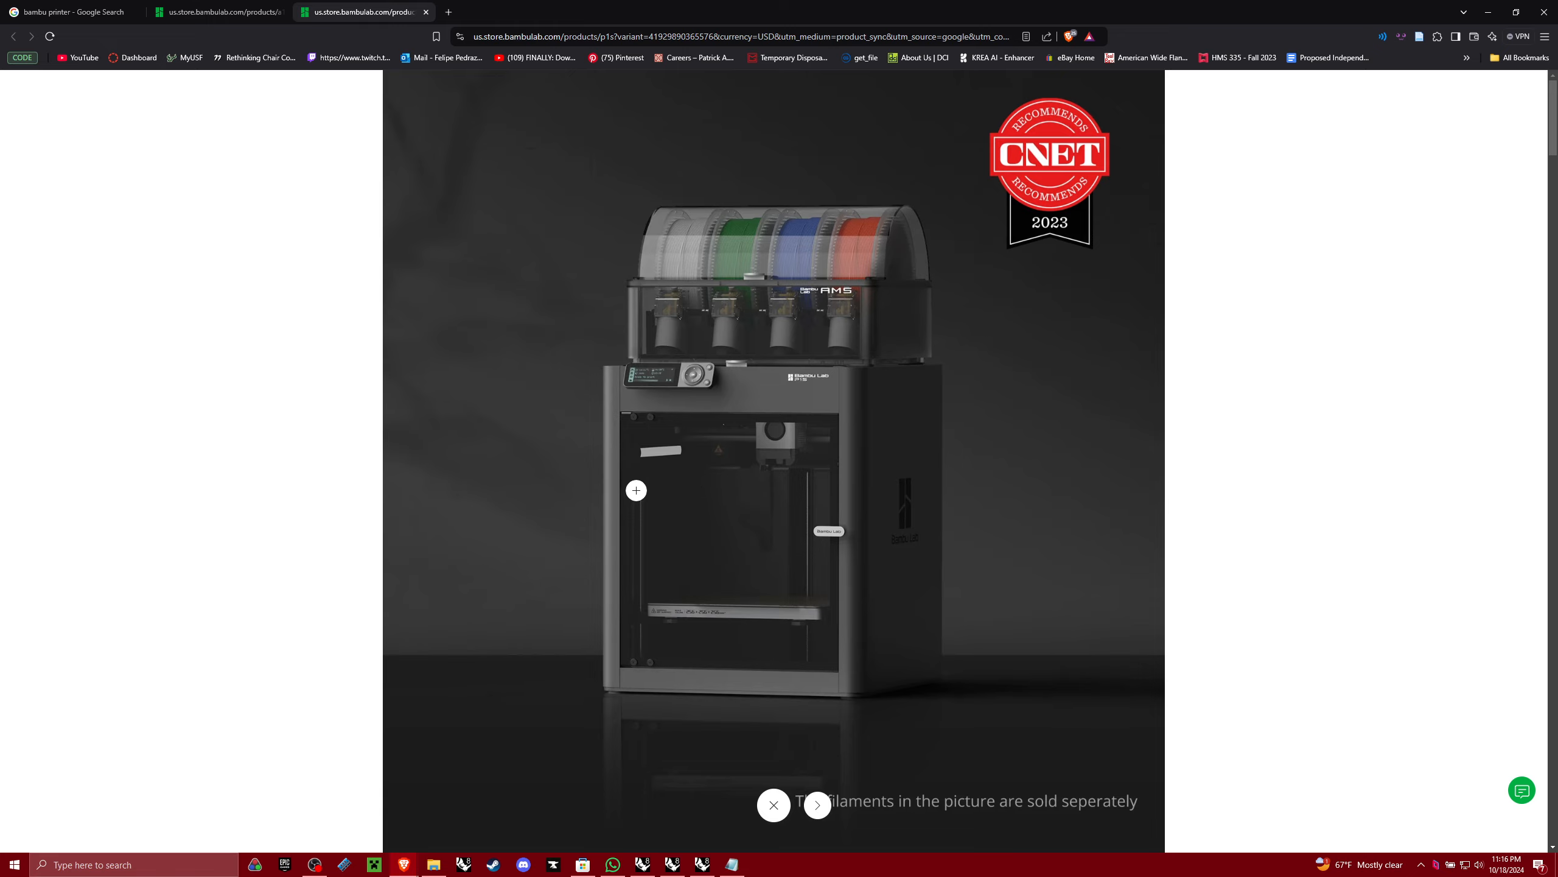
pyautogui.click(713, 626)
pyautogui.scroll(-1, 700, 619)
pyautogui.click(686, 509)
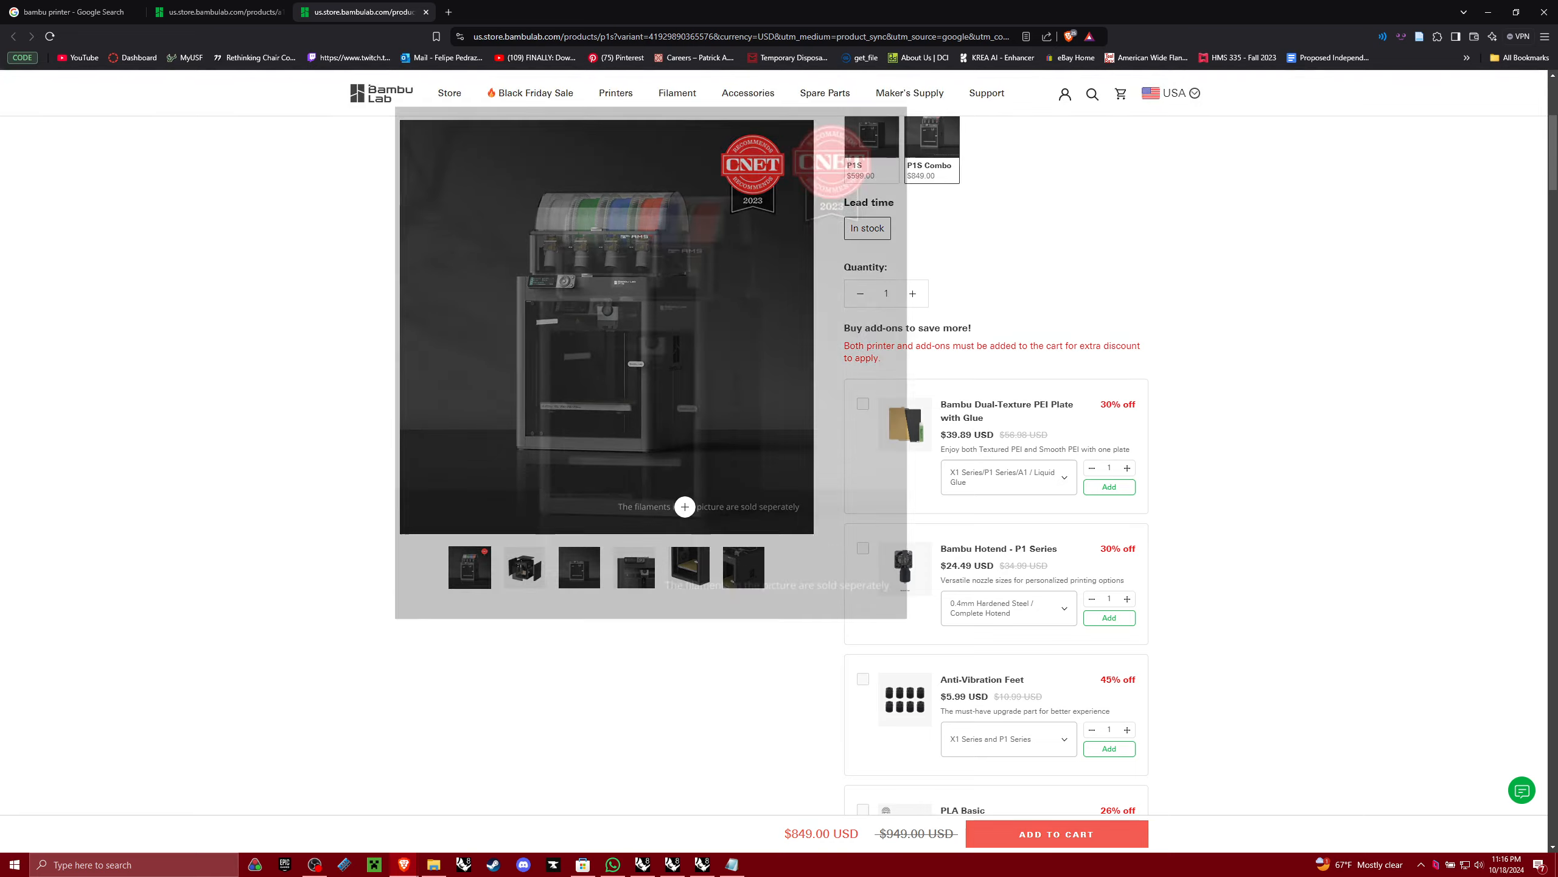
pyautogui.keyDown('ctrl'); pyautogui.scroll(3, 696, 616); pyautogui.keyUp('ctrl')
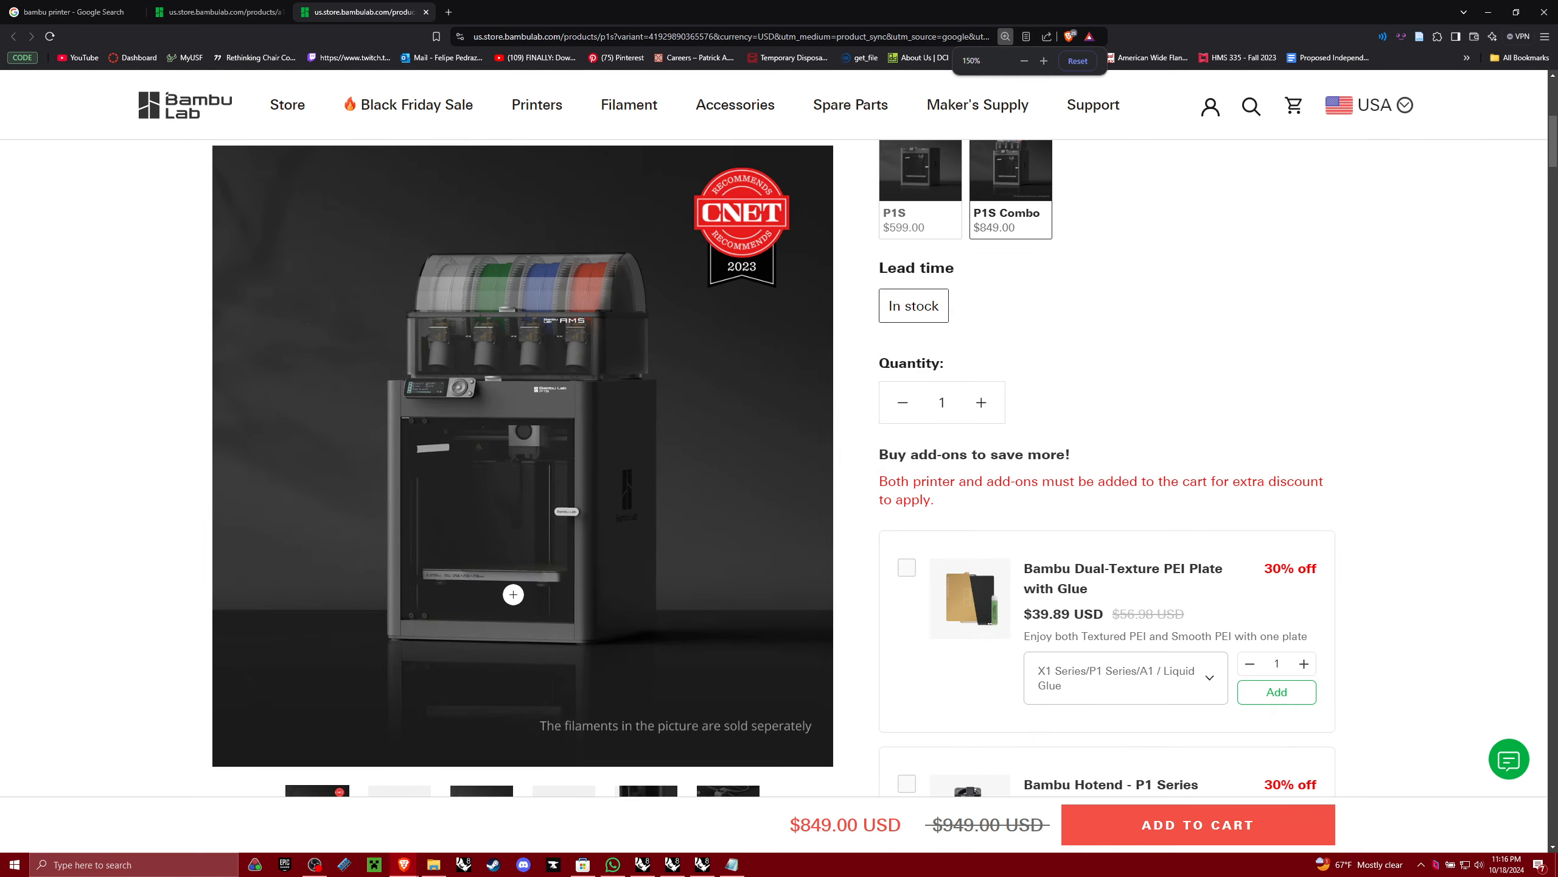
pyautogui.keyDown('ctrl'); pyautogui.scroll(-2, 446, 571); pyautogui.keyUp('ctrl')
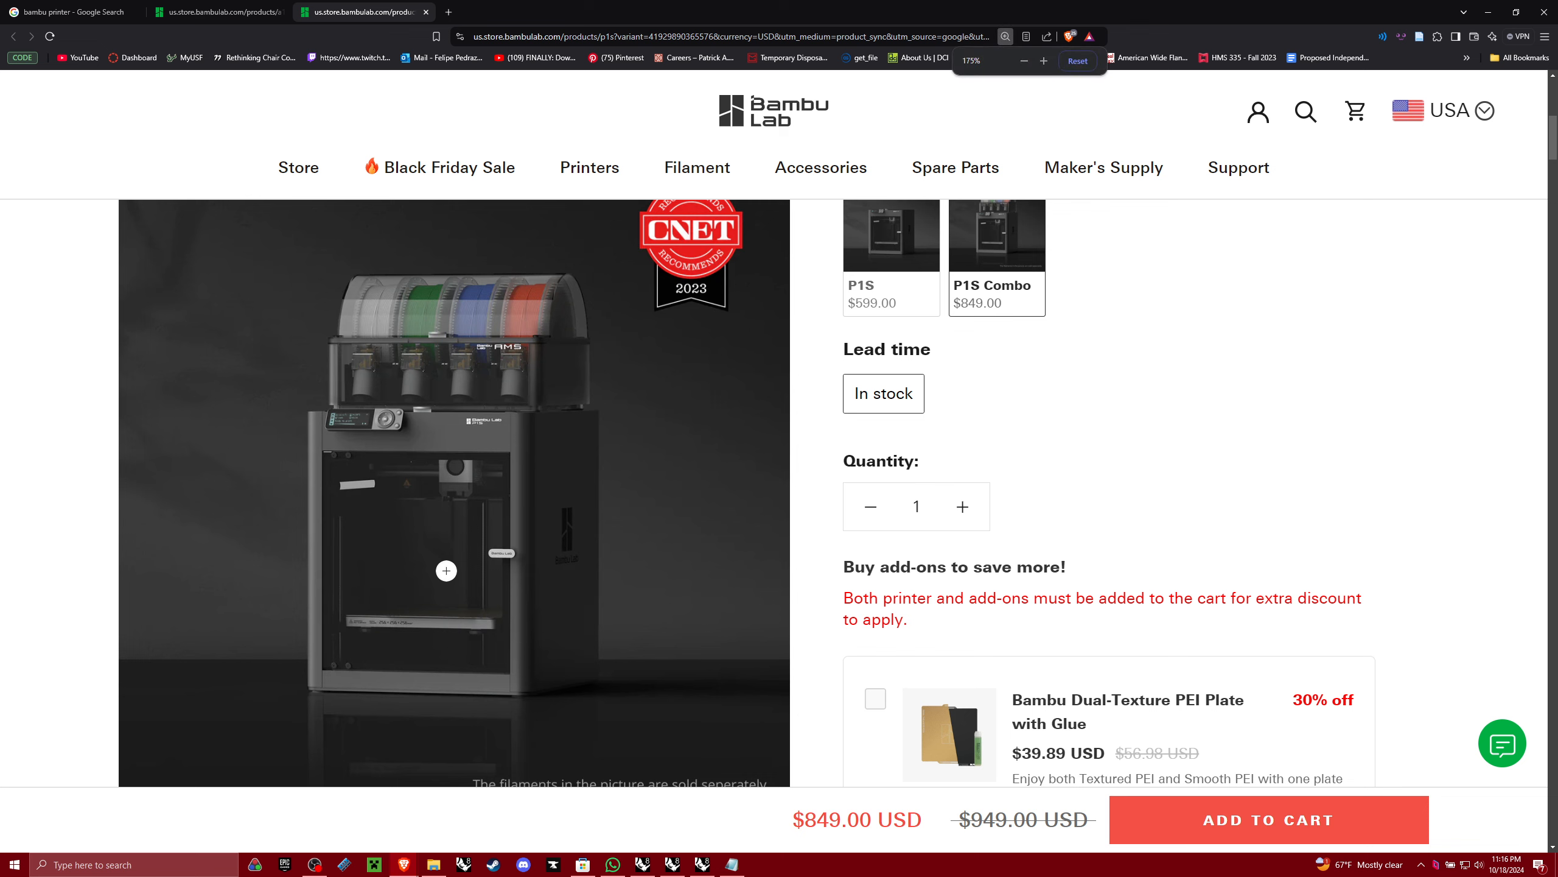
pyautogui.keyDown('ctrl'); pyautogui.scroll(1, 447, 571); pyautogui.keyUp('ctrl')
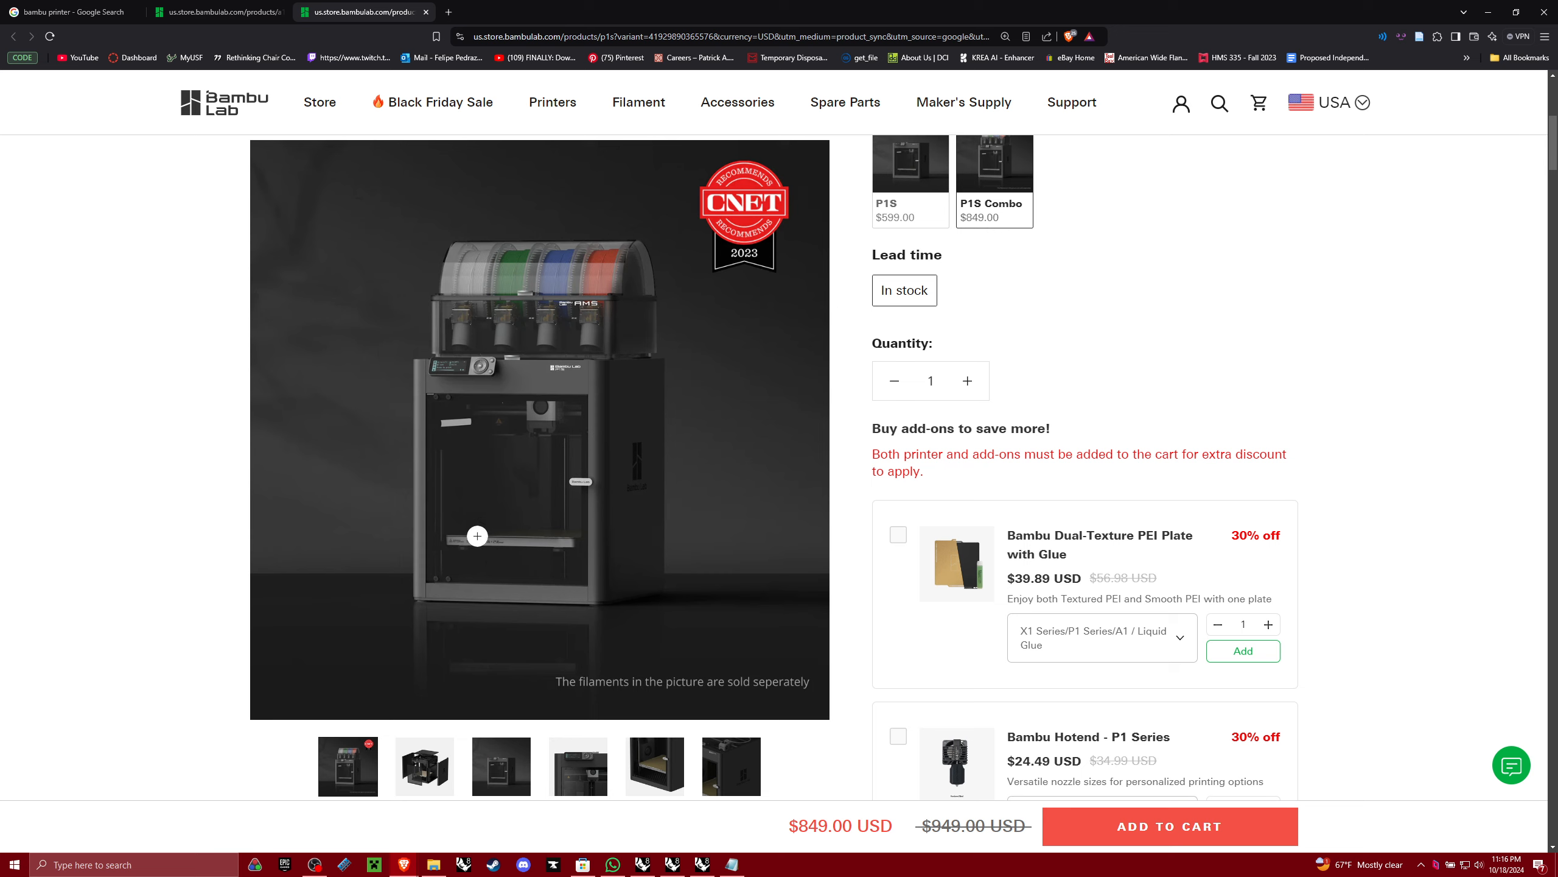
pyautogui.click(1487, 11)
# Draw a 256 by 256 mm rectangle on the ground plane beside the tower
pyautogui.moveTo(889, 498); pyautogui.dragTo(759, 462, button='right')
pyautogui.press('Return')
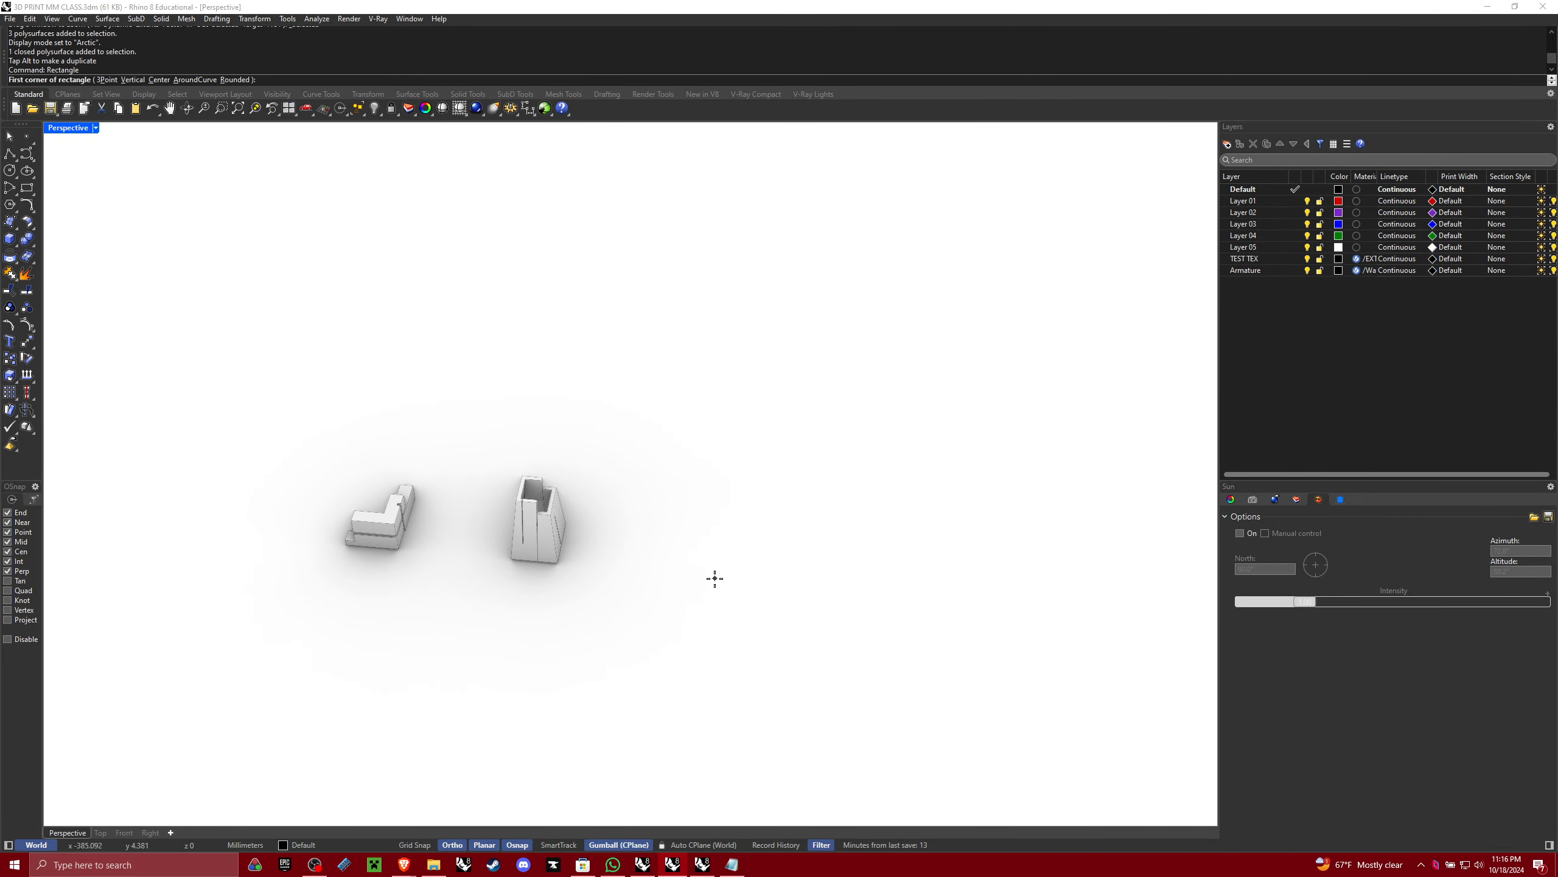
pyautogui.click(733, 582)
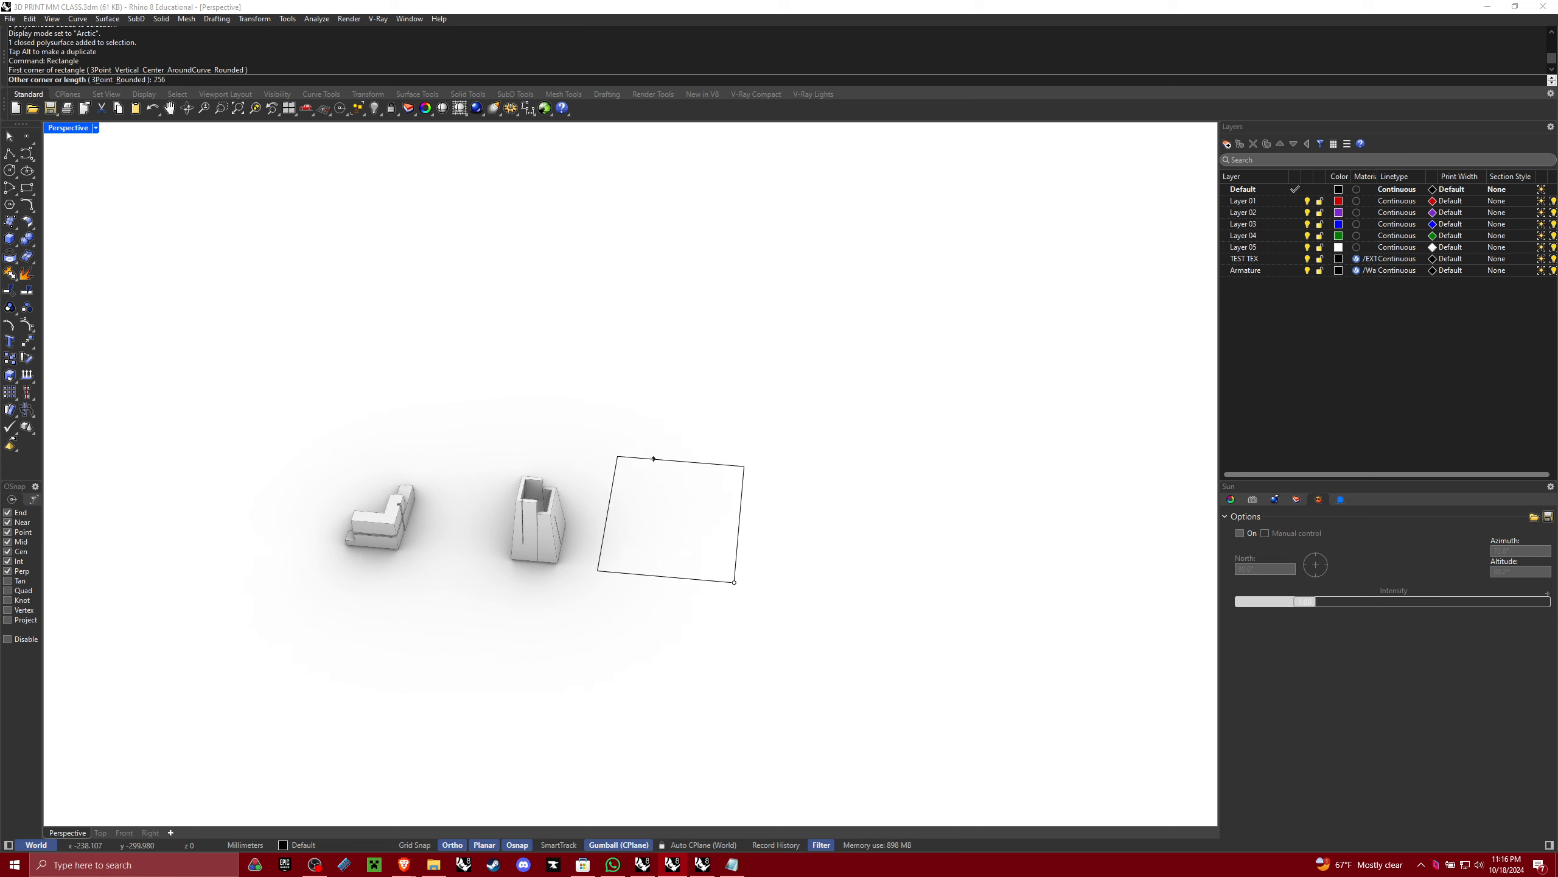
pyautogui.press('Return')
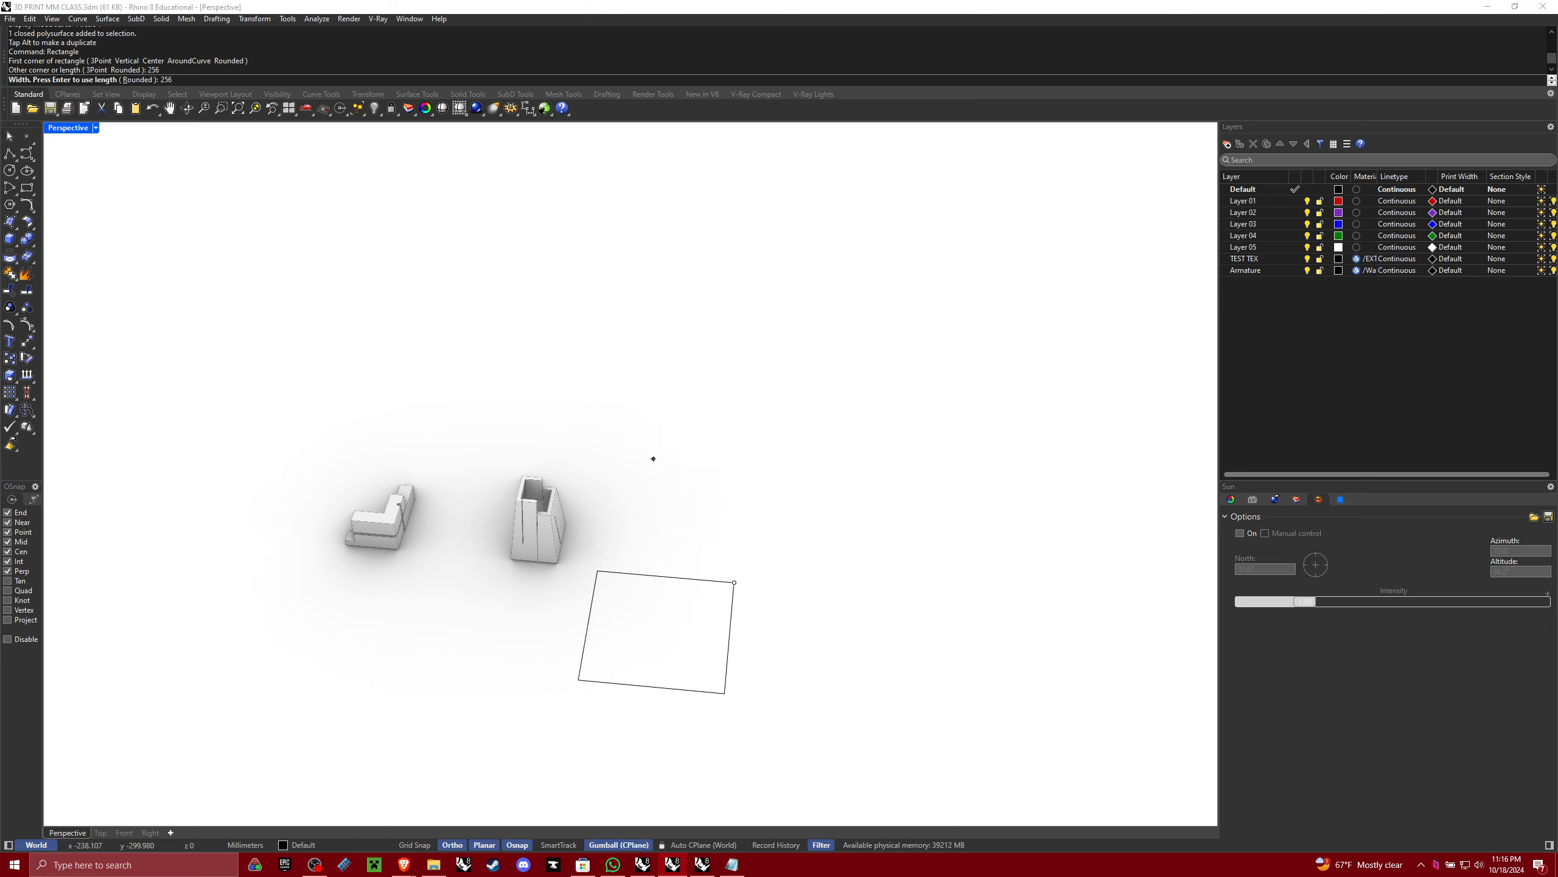
pyautogui.press('Return')
# Shift the 256 mm square slightly along the X axis toward the tower and deselect it
pyautogui.write('\\')
pyautogui.moveTo(827, 479); pyautogui.dragTo(529, 469, button='right')
pyautogui.moveTo(595, 487); pyautogui.dragTo(490, 419)
pyautogui.keyDown('shift'); pyautogui.moveTo(609, 434); pyautogui.dragTo(522, 562, button='right'); pyautogui.keyUp('shift')
pyautogui.moveTo(565, 521); pyautogui.dragTo(587, 521)
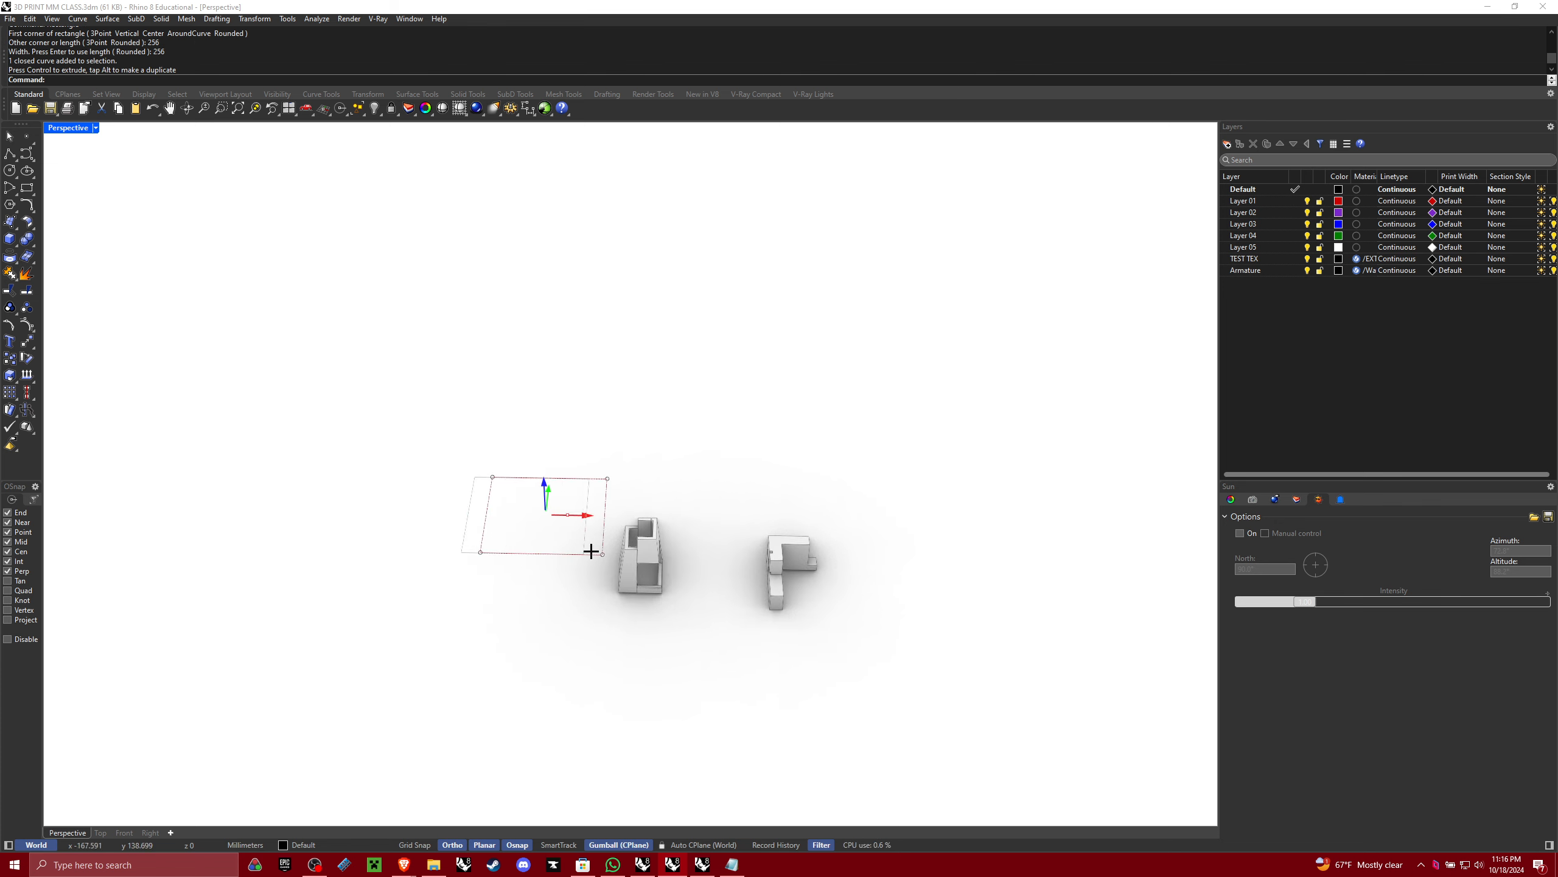
pyautogui.scroll(5, 591, 551)
pyautogui.moveTo(592, 550); pyautogui.dragTo(661, 495, button='right')
pyautogui.click(700, 529)
# Create a three-point box of 256 by 256 by 256 mm on the ground beside the square, opposite the tower
pyautogui.write('a')
pyautogui.press('Return')
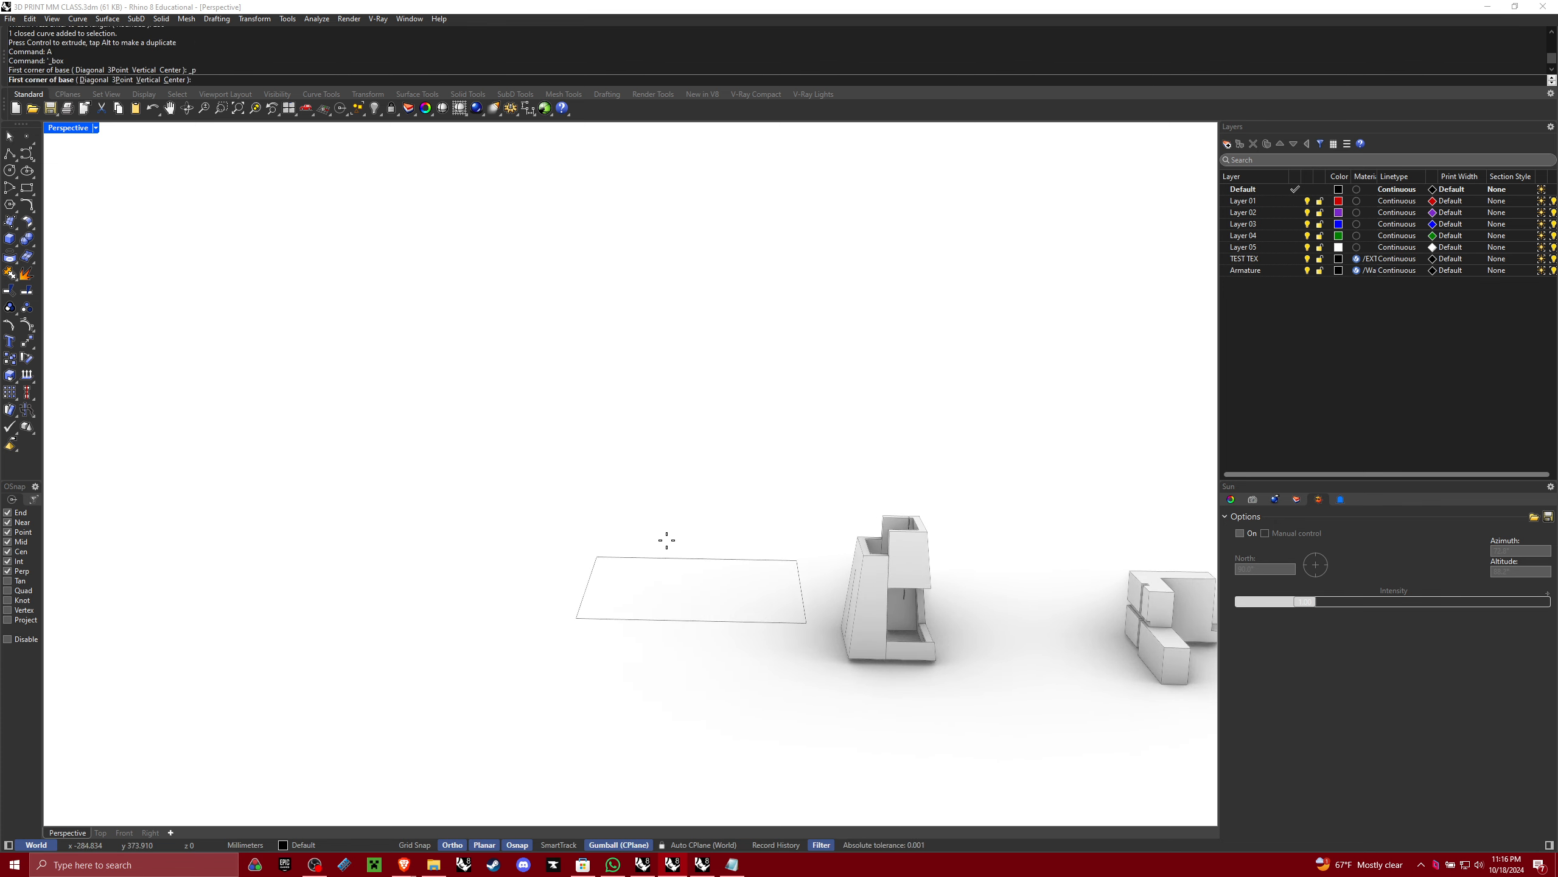
pyautogui.click(535, 603)
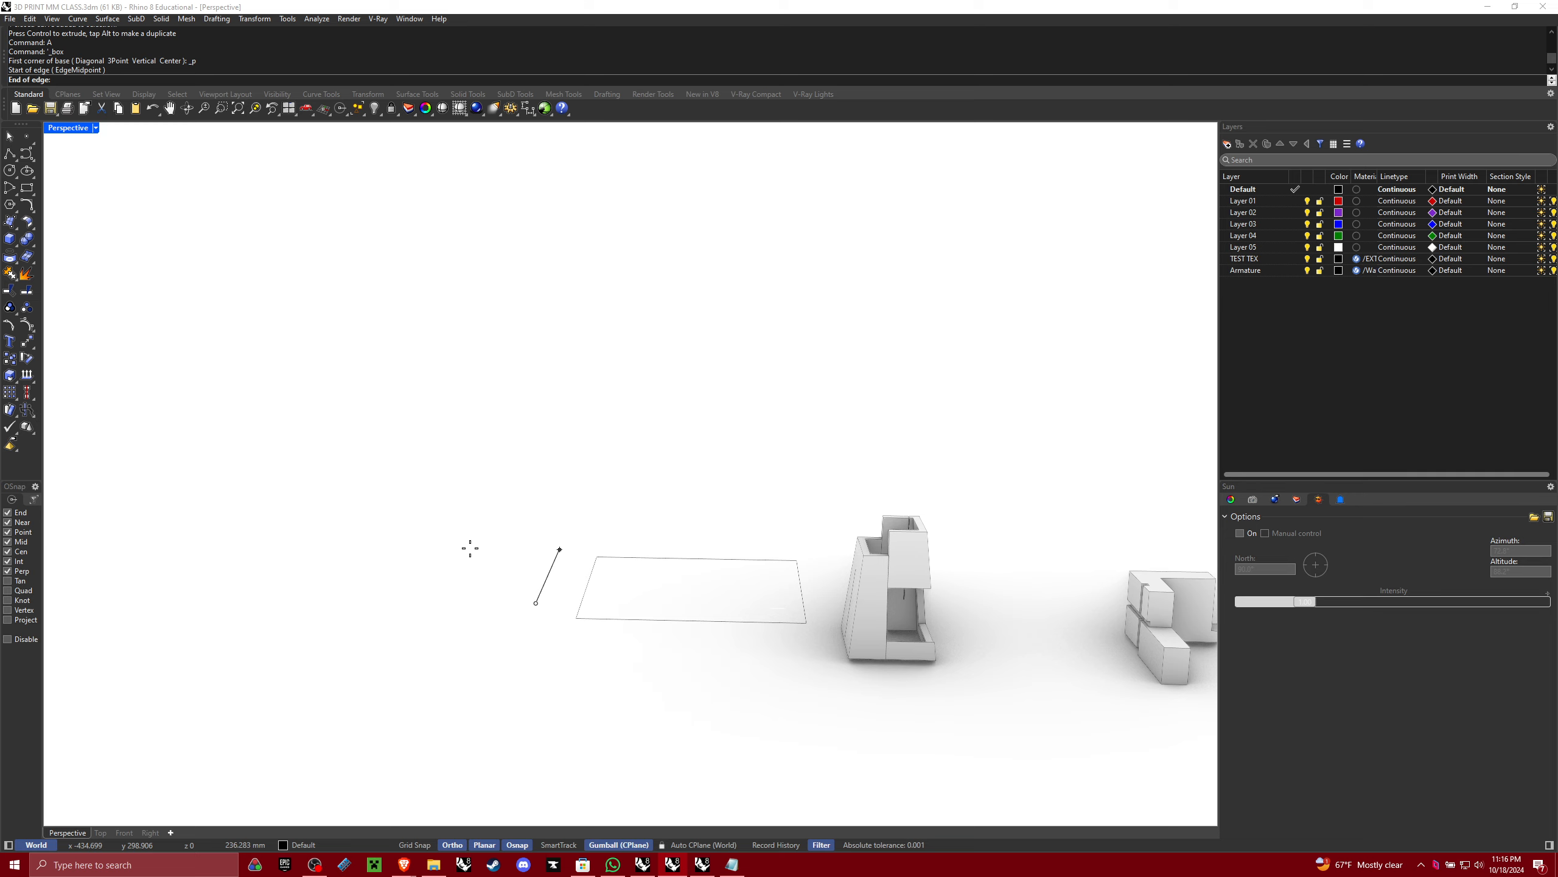
pyautogui.write('256')
pyautogui.press('Return')
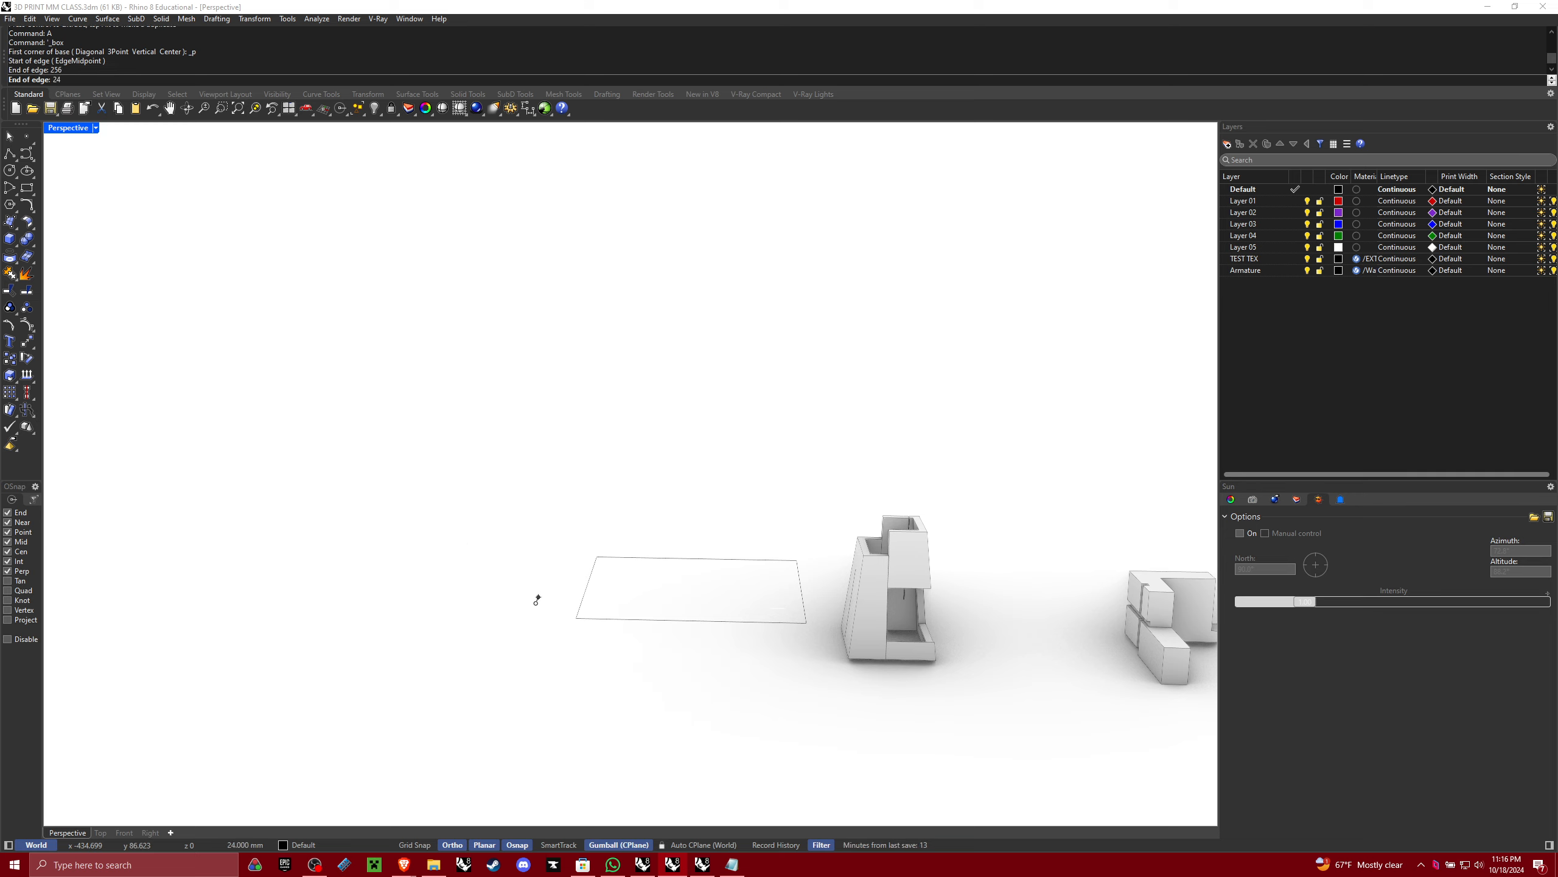
pyautogui.write('256')
pyautogui.press('Return')
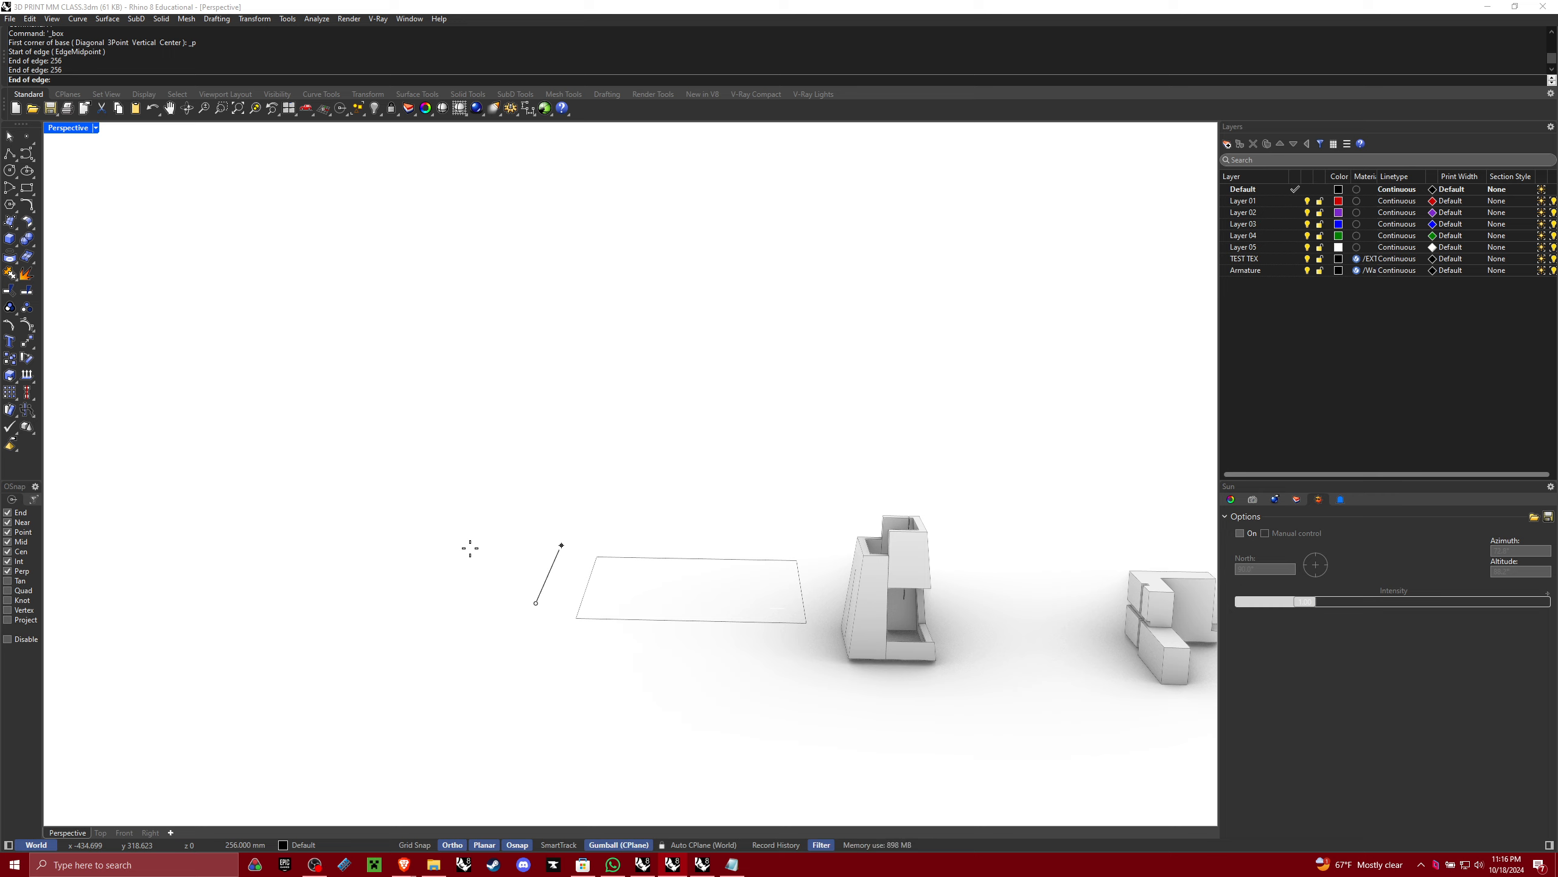
pyautogui.click(467, 548)
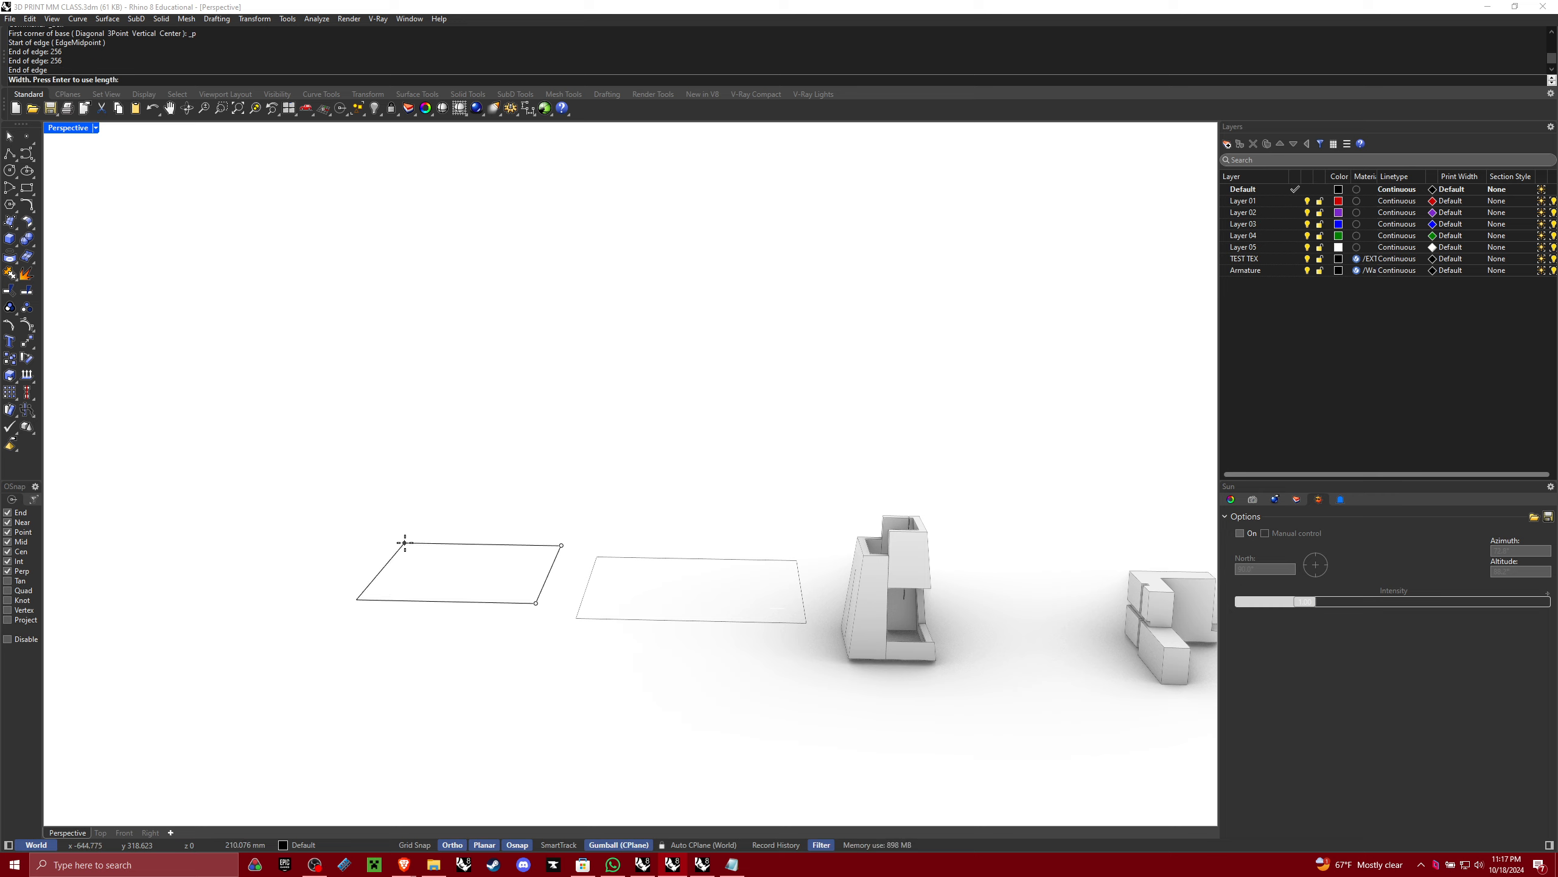
pyautogui.press('Return')
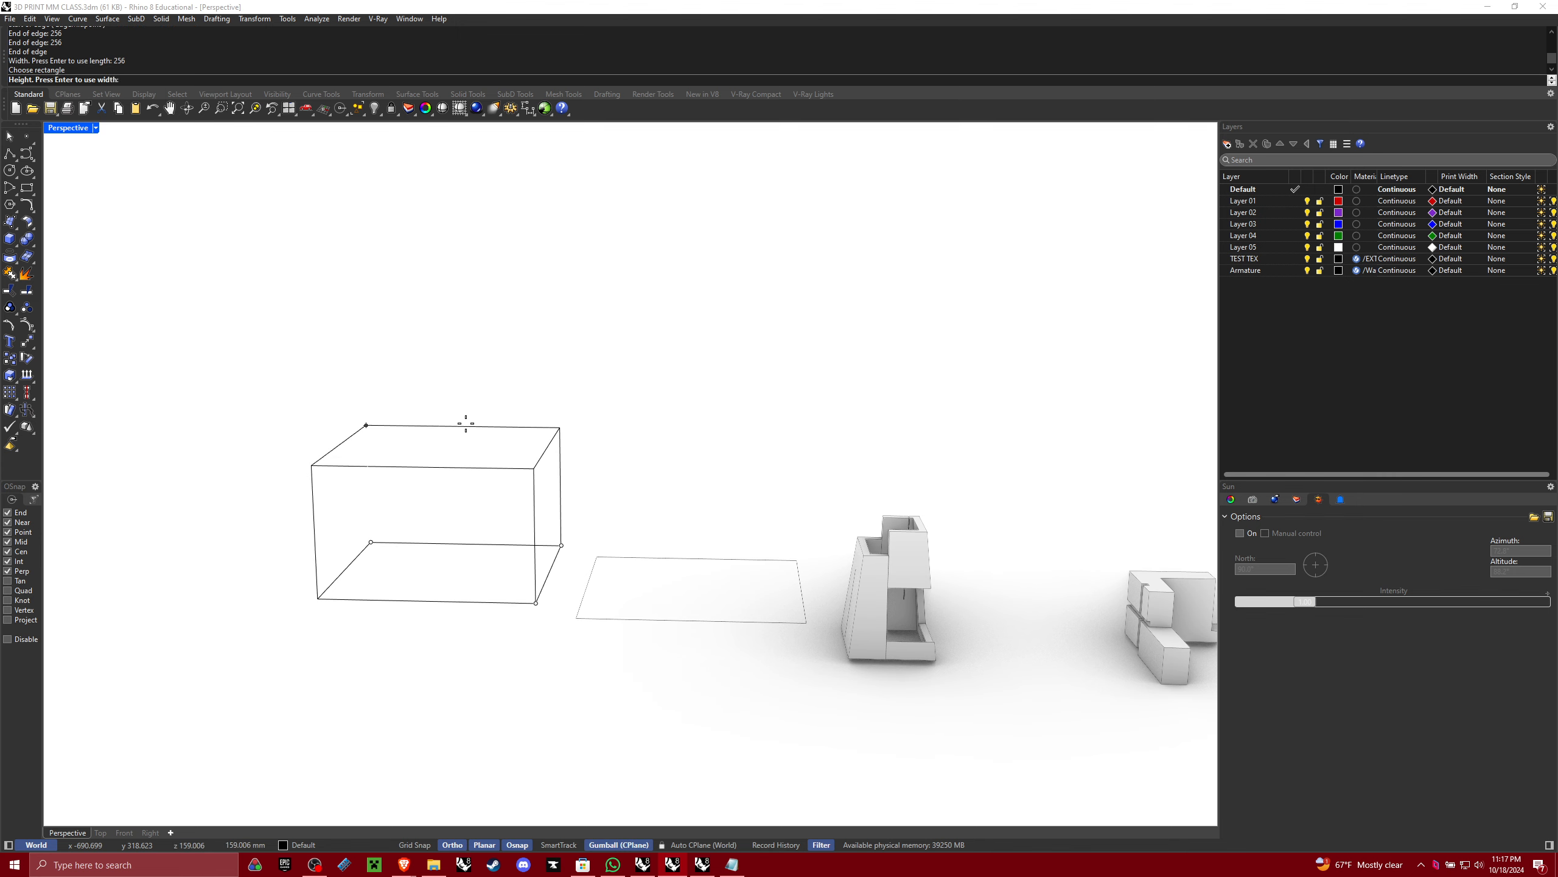
pyautogui.write('256')
pyautogui.press('Return')
pyautogui.moveTo(463, 425); pyautogui.dragTo(520, 397, button='right')
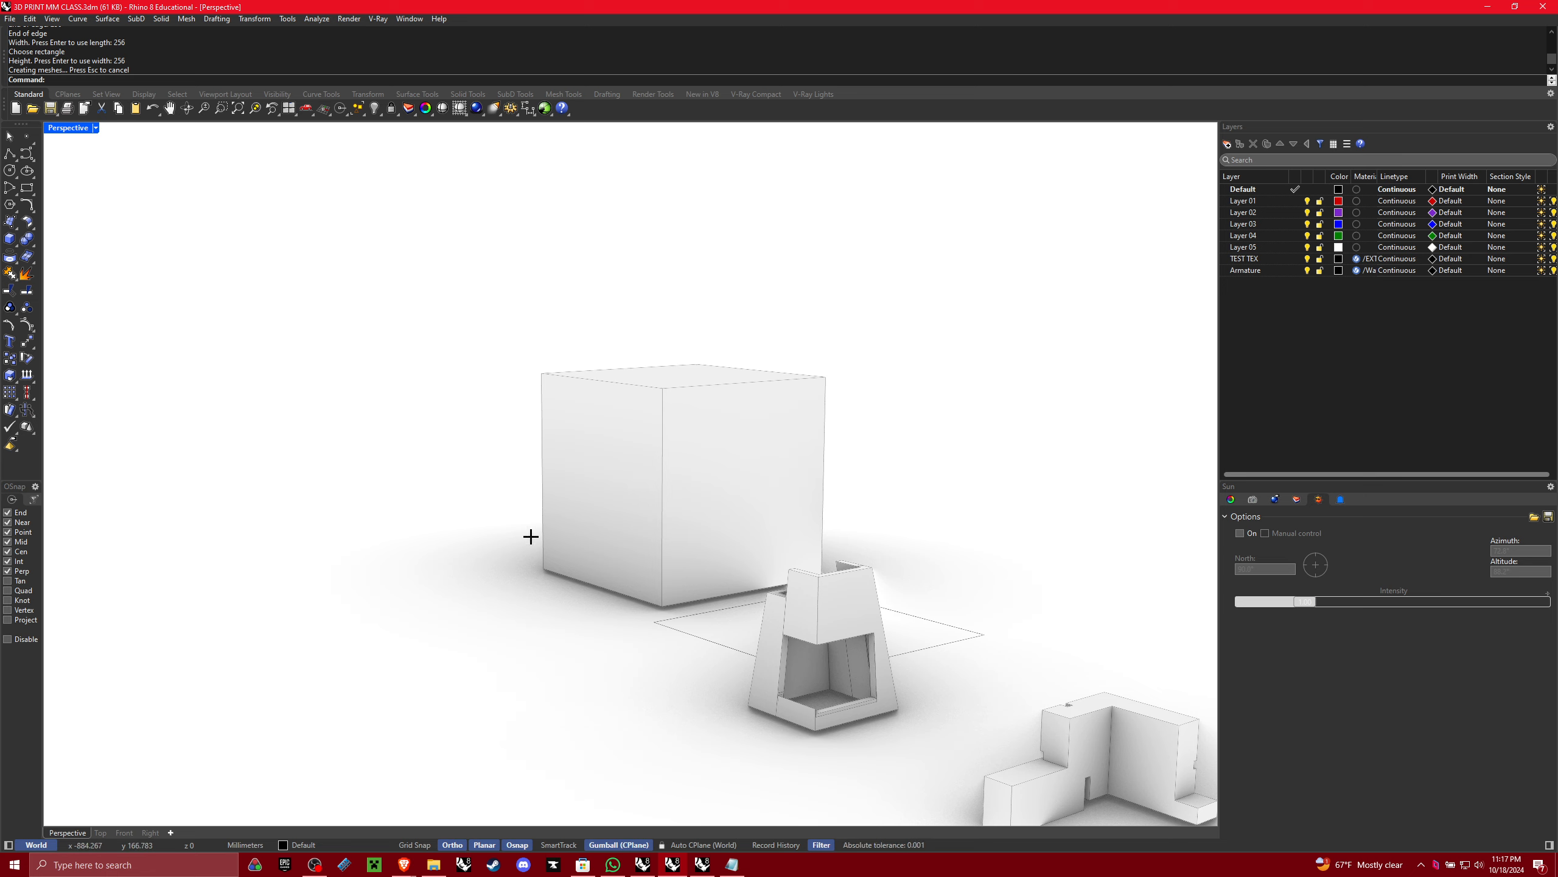
pyautogui.moveTo(712, 482); pyautogui.dragTo(606, 495, button='right')
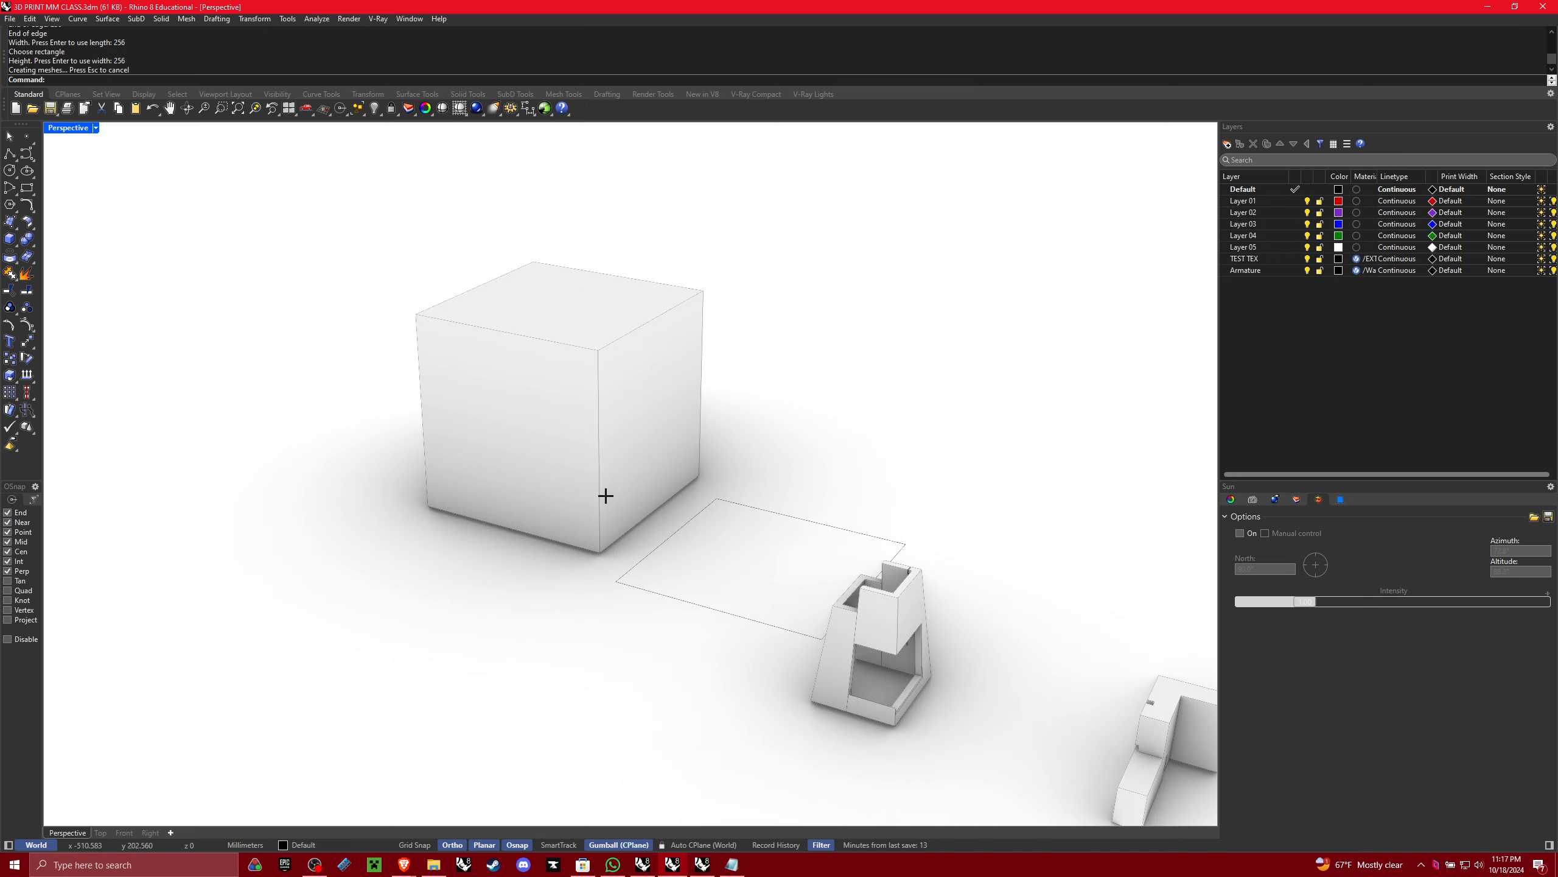
pyautogui.moveTo(599, 413); pyautogui.dragTo(633, 463, button='right')
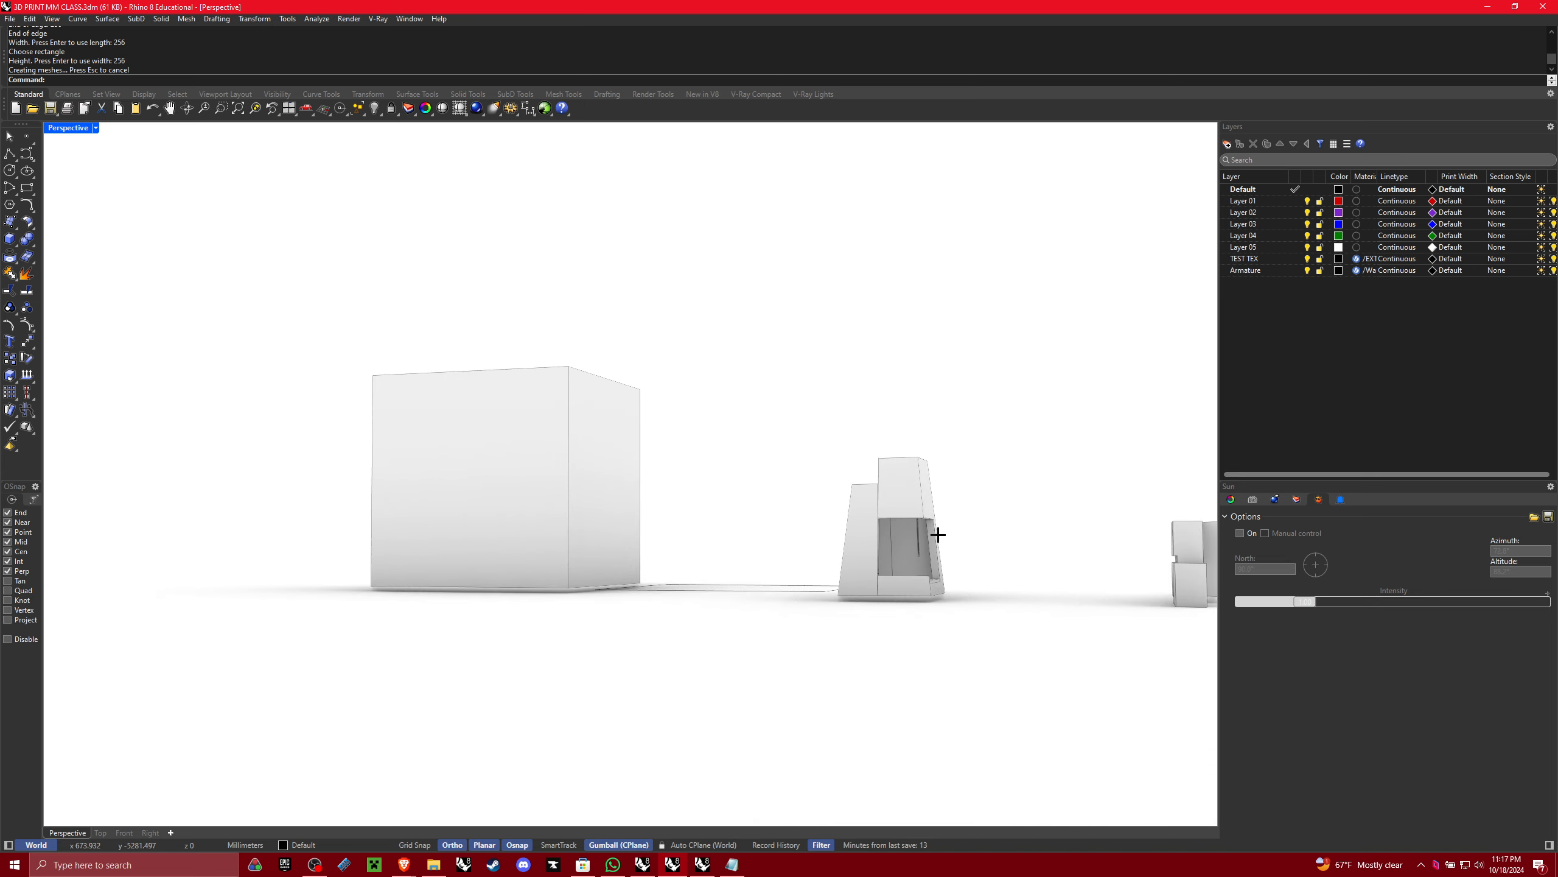
pyautogui.moveTo(1016, 587); pyautogui.dragTo(856, 474)
pyautogui.moveTo(883, 468); pyautogui.dragTo(960, 562, button='right')
pyautogui.write('w')
pyautogui.press('space')
pyautogui.click(959, 608)
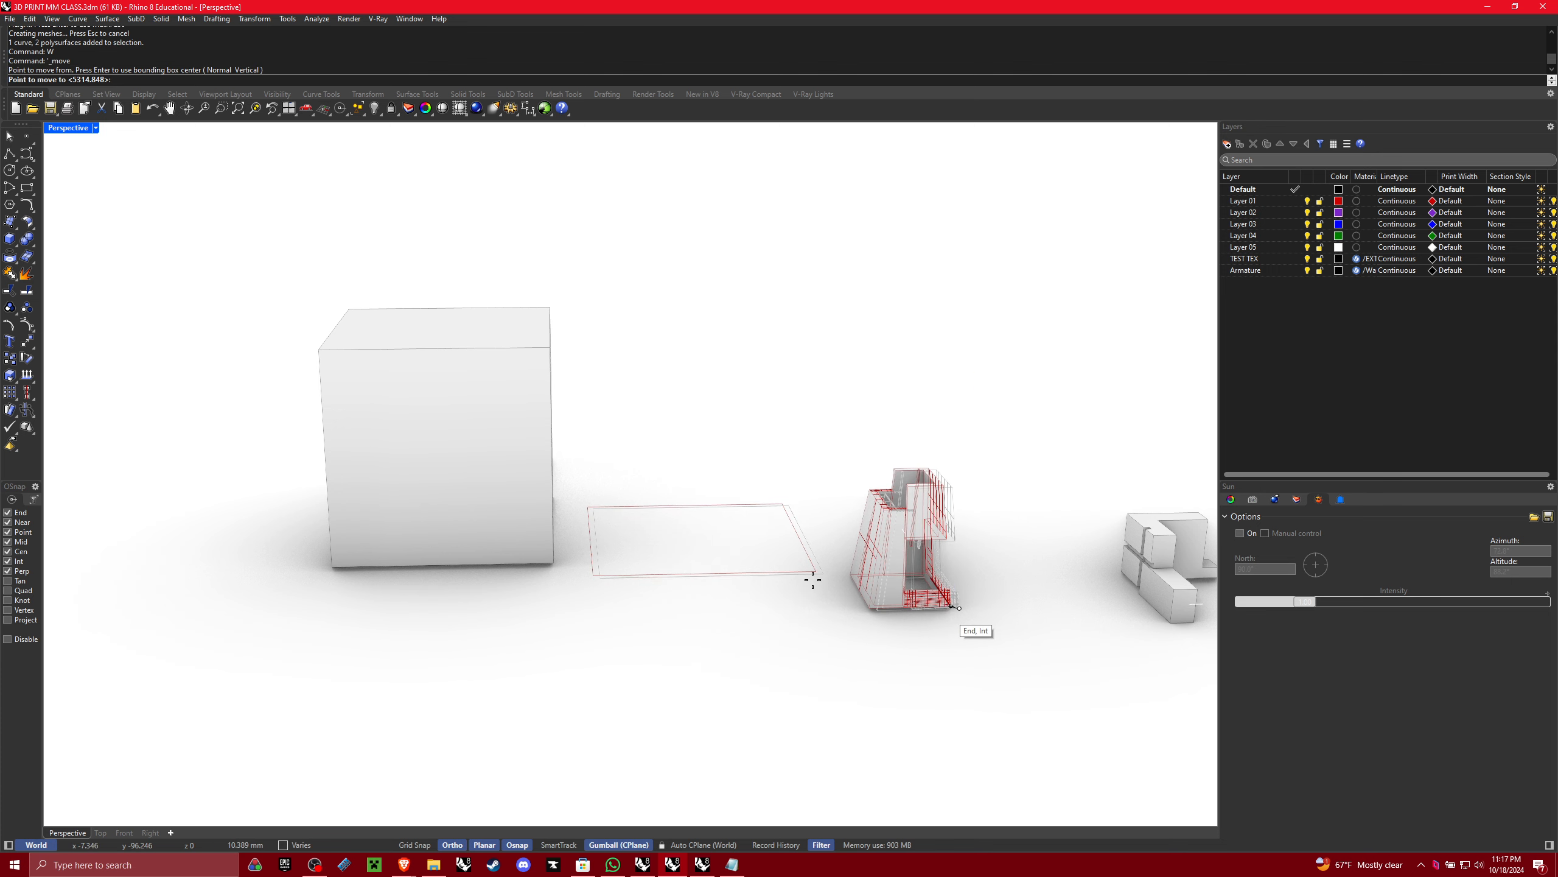
pyautogui.press('Escape')
pyautogui.press('Escape')
# Move the two tower polysurfaces by their base corner onto the nearest edge of the 256 mm square
pyautogui.moveTo(1015, 652); pyautogui.dragTo(899, 530)
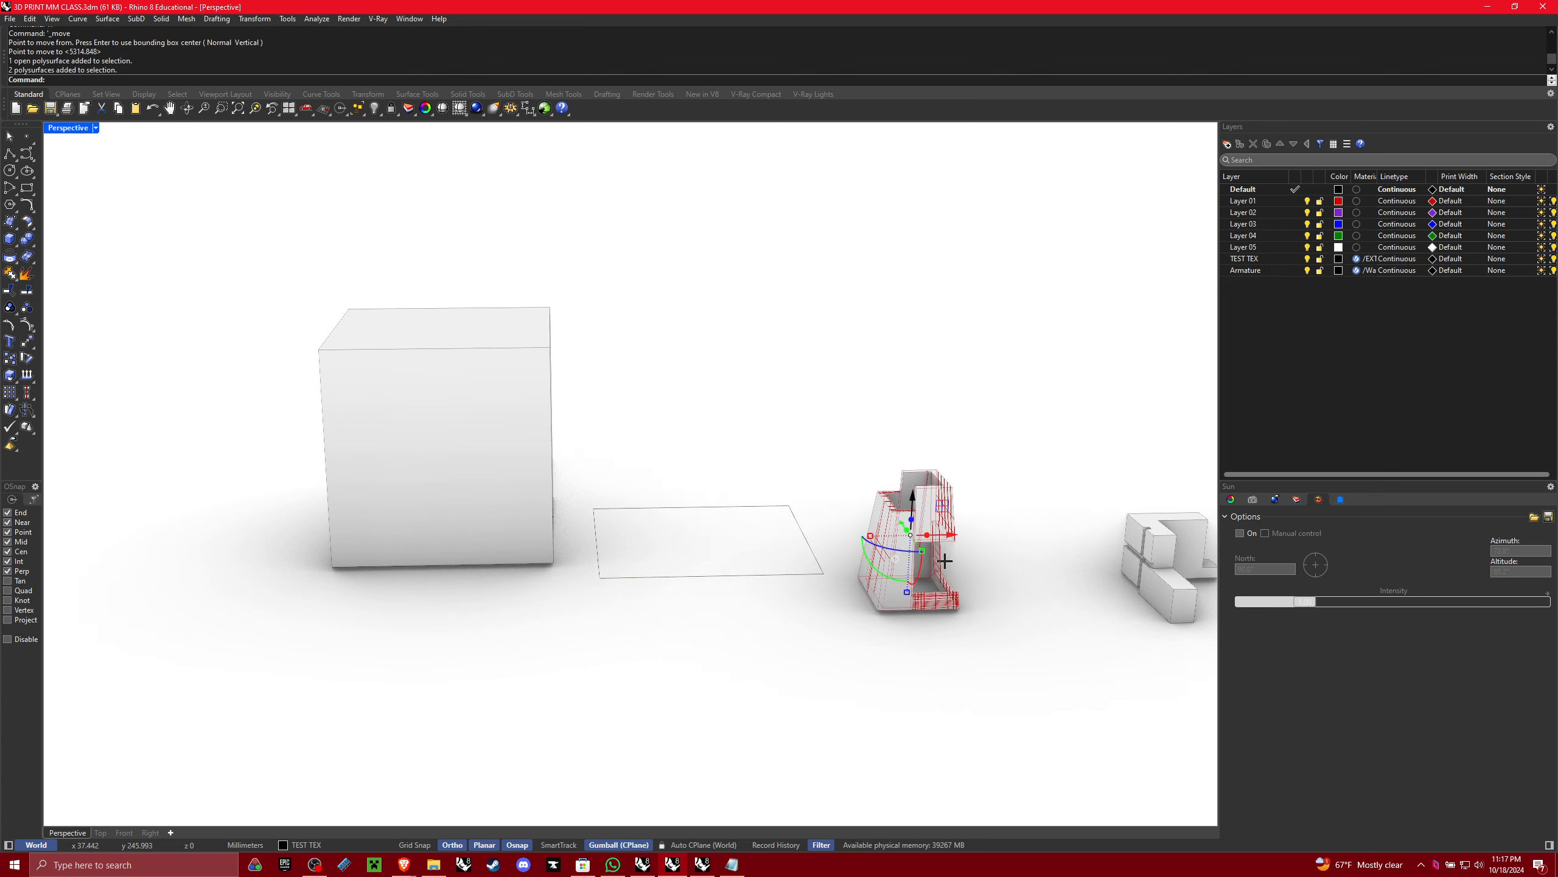
pyautogui.write('w')
pyautogui.press('space')
pyautogui.click(959, 608)
pyautogui.click(816, 540)
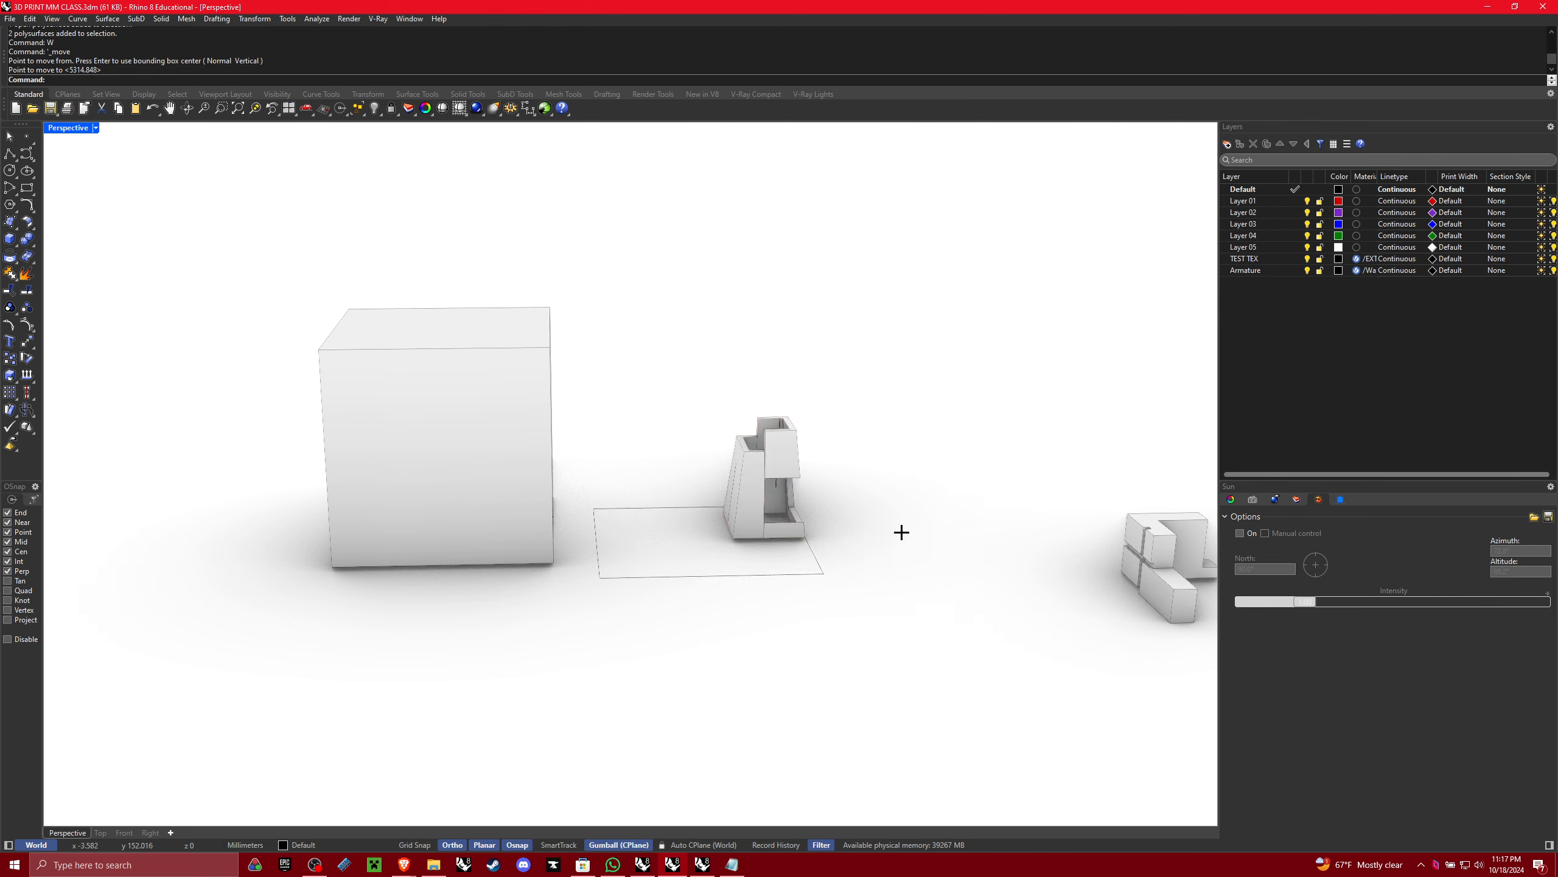
# Delete the 256 mm box beside the square
pyautogui.moveTo(901, 532); pyautogui.dragTo(666, 568, button='right')
pyautogui.moveTo(862, 540); pyautogui.dragTo(735, 563)
pyautogui.press('Delete')
# Select the two tower polysurfaces and shift them further inside the 256 mm square
pyautogui.scroll(-2, 641, 584)
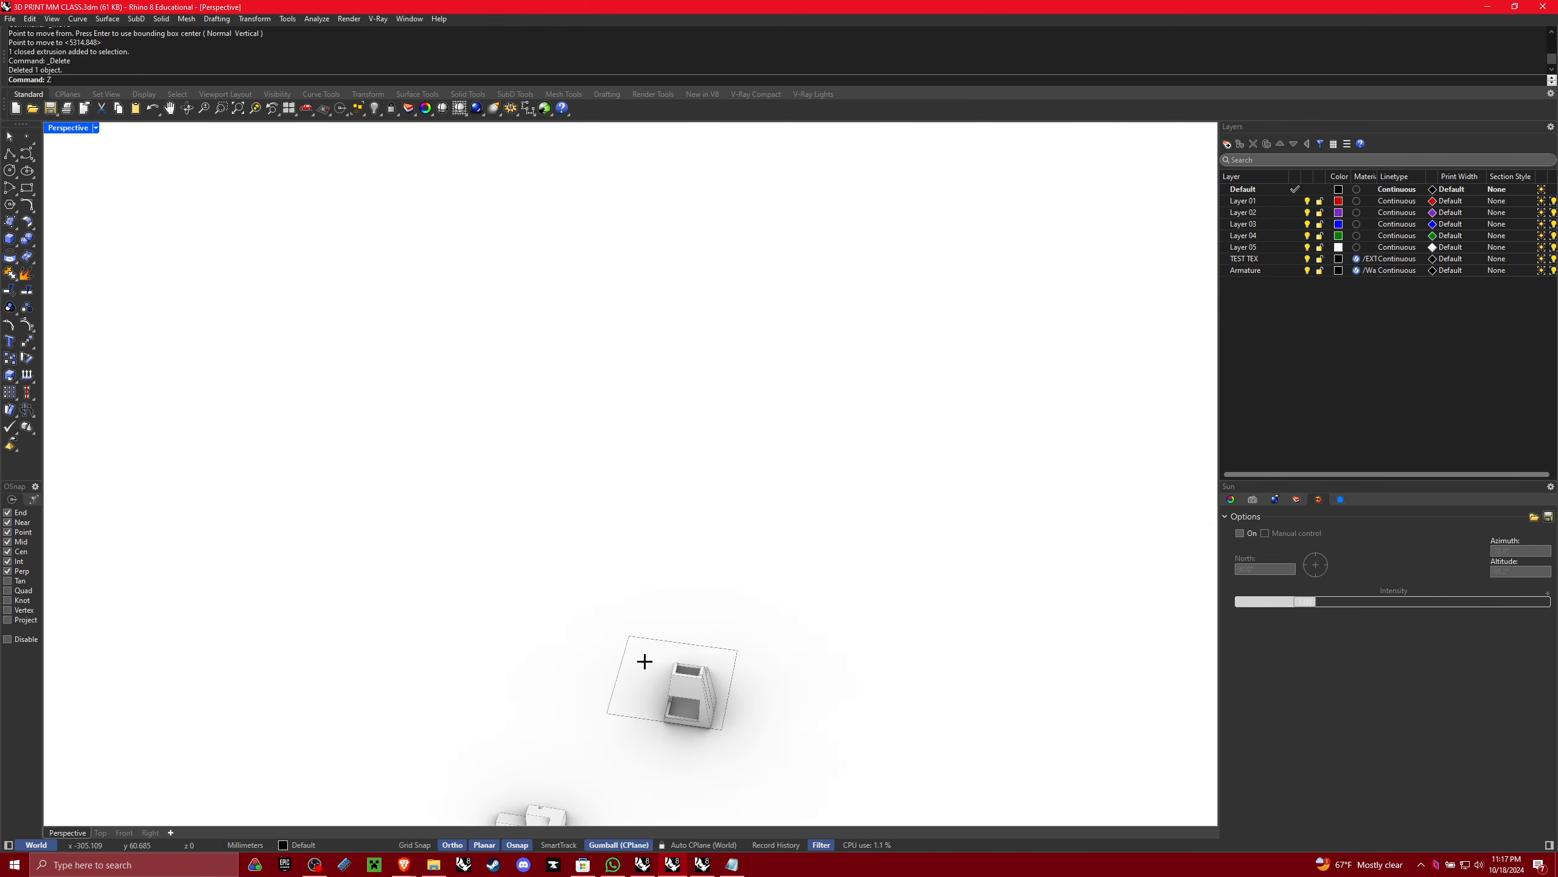
pyautogui.write('z')
pyautogui.press('space')
pyautogui.moveTo(753, 688); pyautogui.dragTo(643, 619)
pyautogui.moveTo(656, 651); pyautogui.dragTo(813, 568, button='right')
pyautogui.scroll(-3, 785, 647)
pyautogui.moveTo(835, 601); pyautogui.dragTo(745, 500)
pyautogui.moveTo(745, 491); pyautogui.dragTo(334, 546, button='right')
pyautogui.scroll(6, 577, 573)
pyautogui.moveTo(595, 479); pyautogui.dragTo(423, 457, button='right')
pyautogui.scroll(6, 616, 472)
pyautogui.write('w')
pyautogui.press('Return')
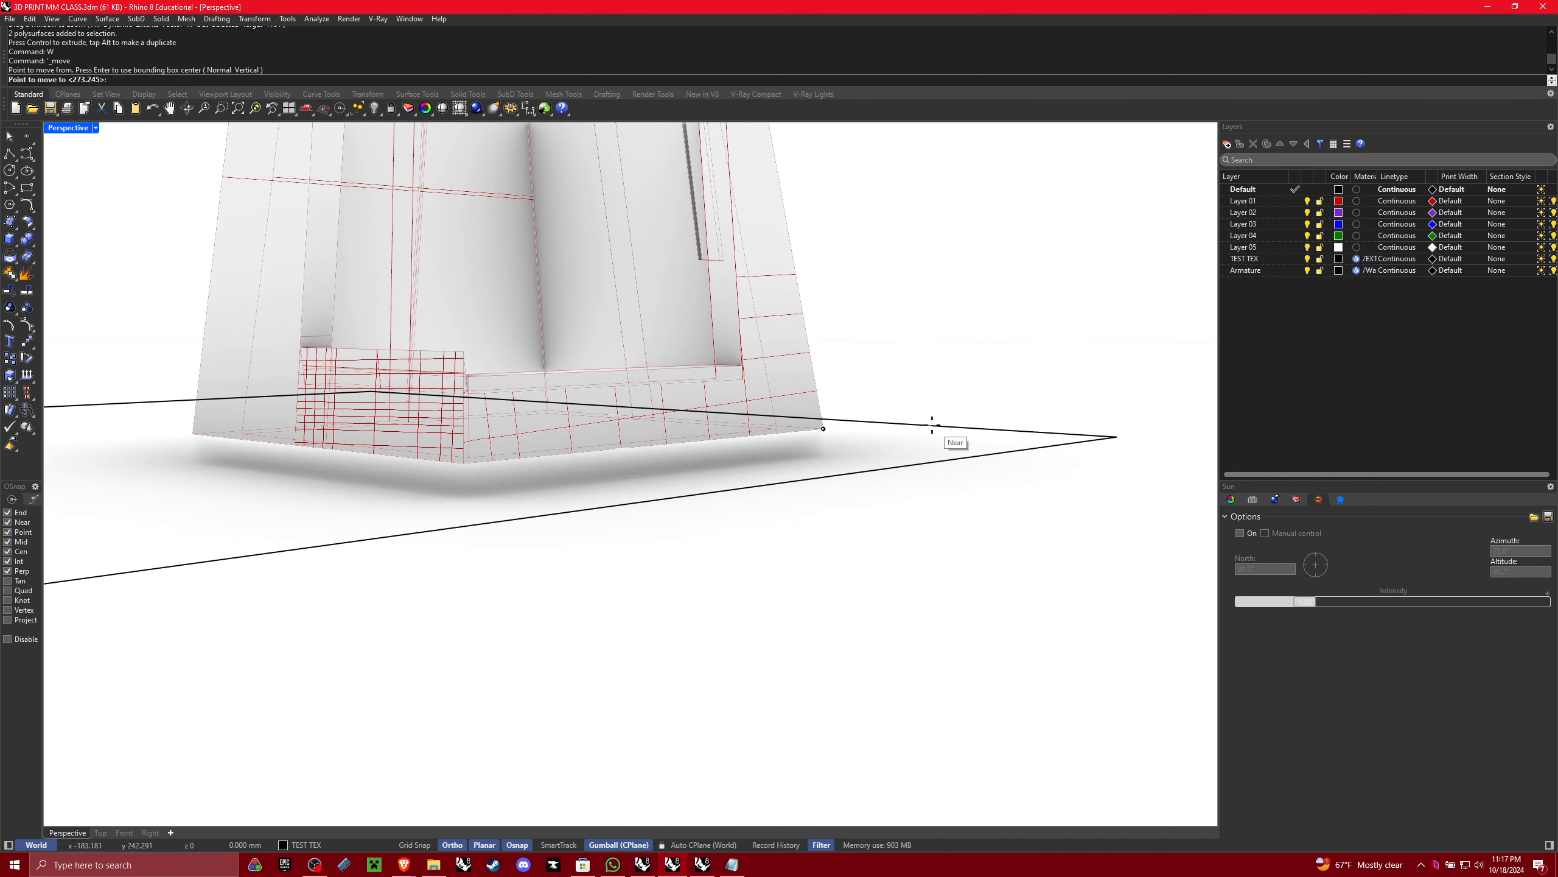
pyautogui.press('Escape')
pyautogui.press('Escape')
# Examine the underside of the tower within the square outline
pyautogui.scroll(-4, 967, 438)
pyautogui.moveTo(966, 439); pyautogui.dragTo(826, 447, button='right')
pyautogui.moveTo(621, 477); pyautogui.dragTo(686, 436, button='right')
pyautogui.scroll(6, 525, 446)
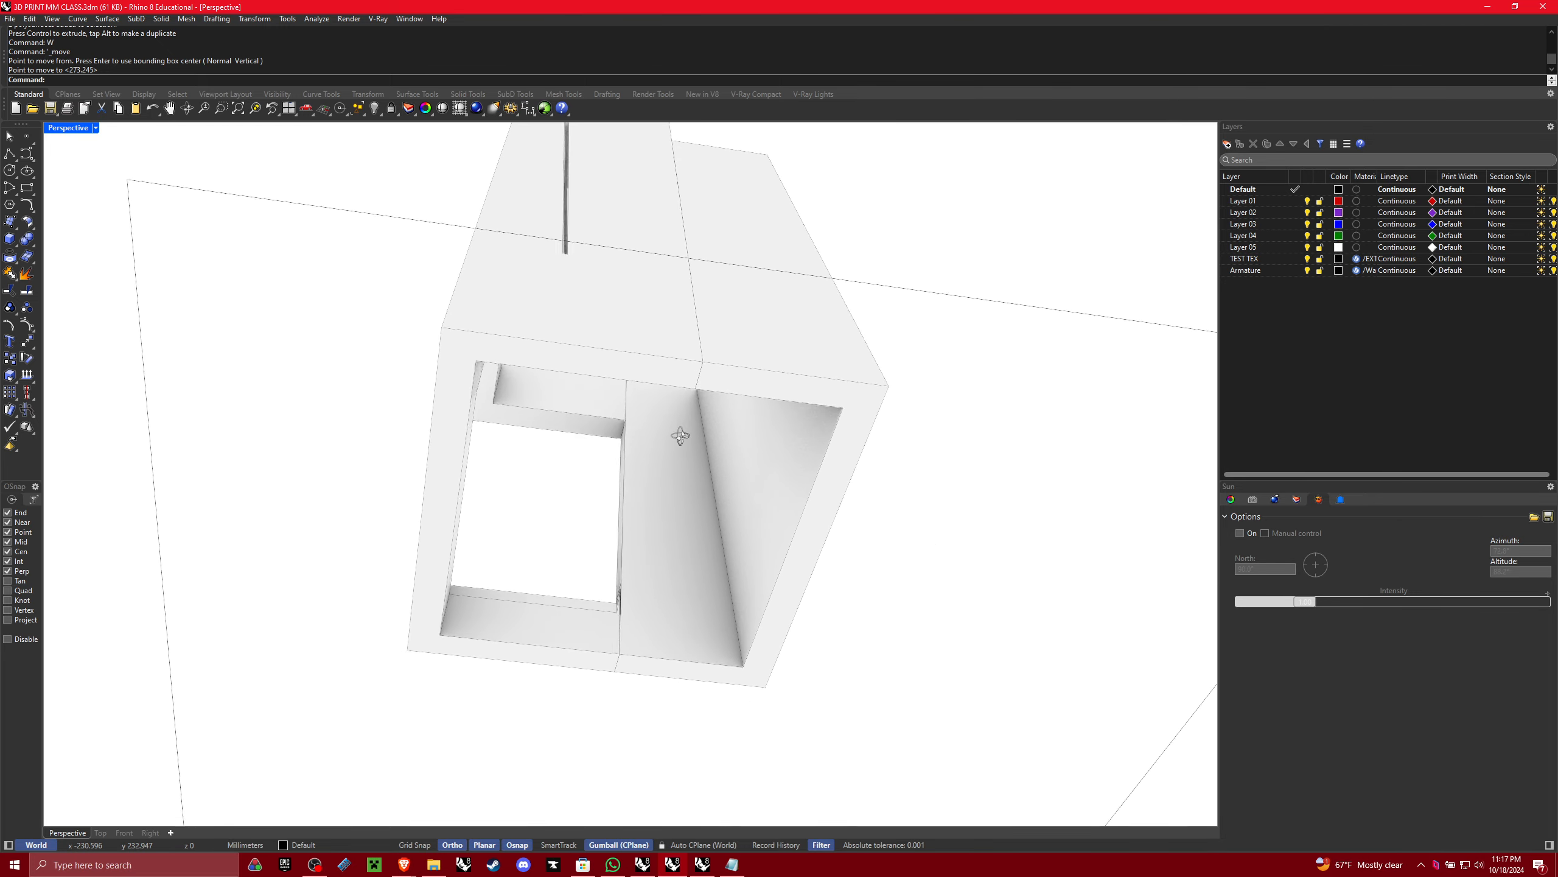
# Examine the tower's openings and interior and its placement within the square outline from below and above
pyautogui.scroll(6, 567, 400)
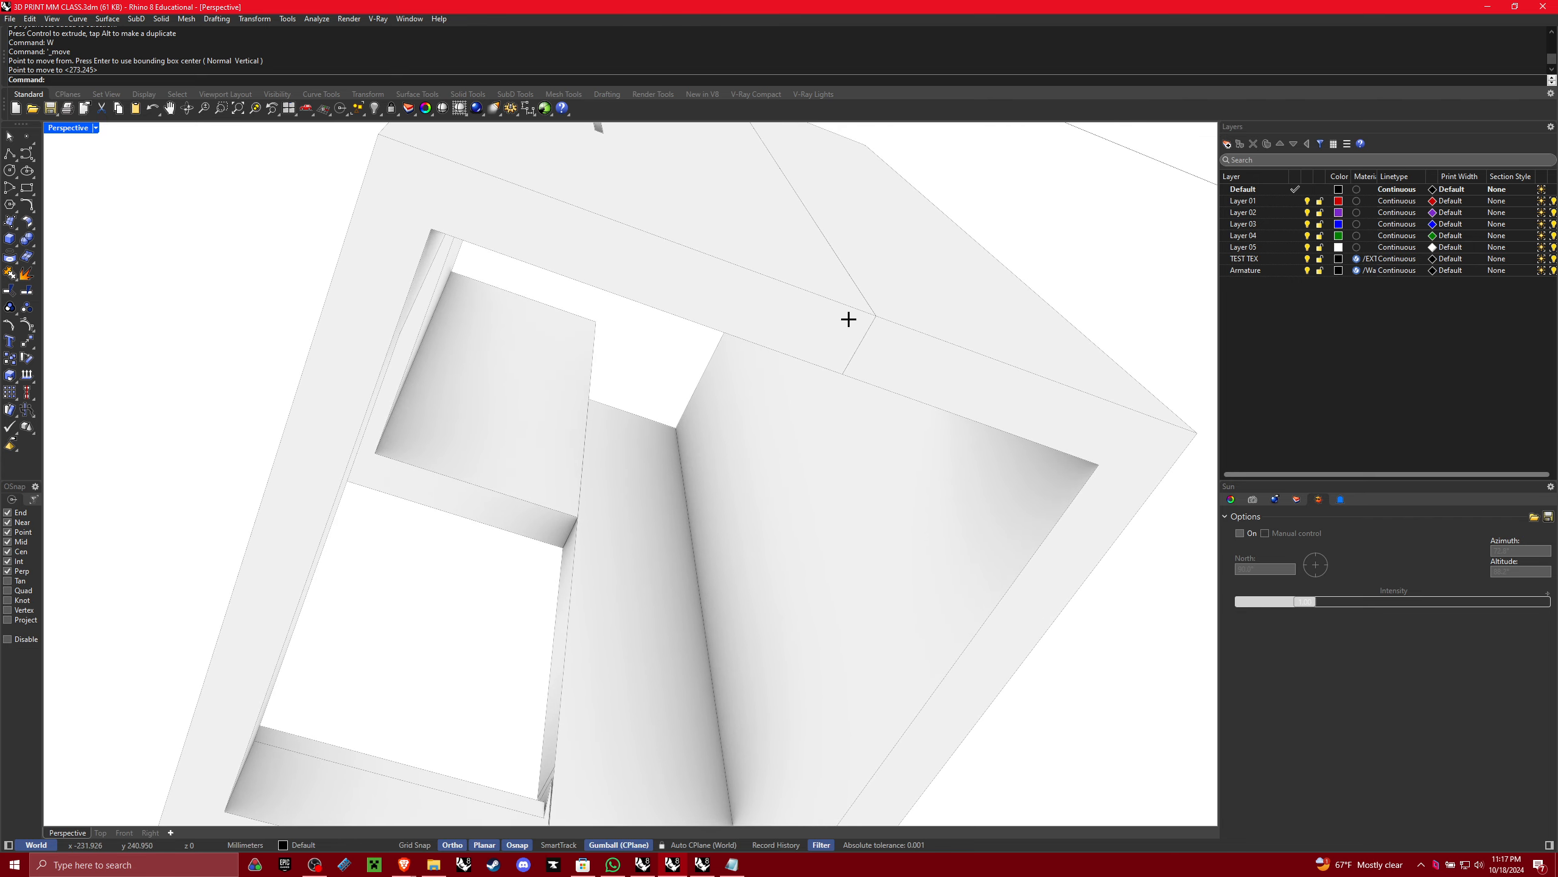
pyautogui.scroll(-4, 804, 362)
pyautogui.keyDown('shift'); pyautogui.moveTo(1139, 504); pyautogui.dragTo(724, 356, button='right'); pyautogui.keyUp('shift')
pyautogui.scroll(-5, 757, 564)
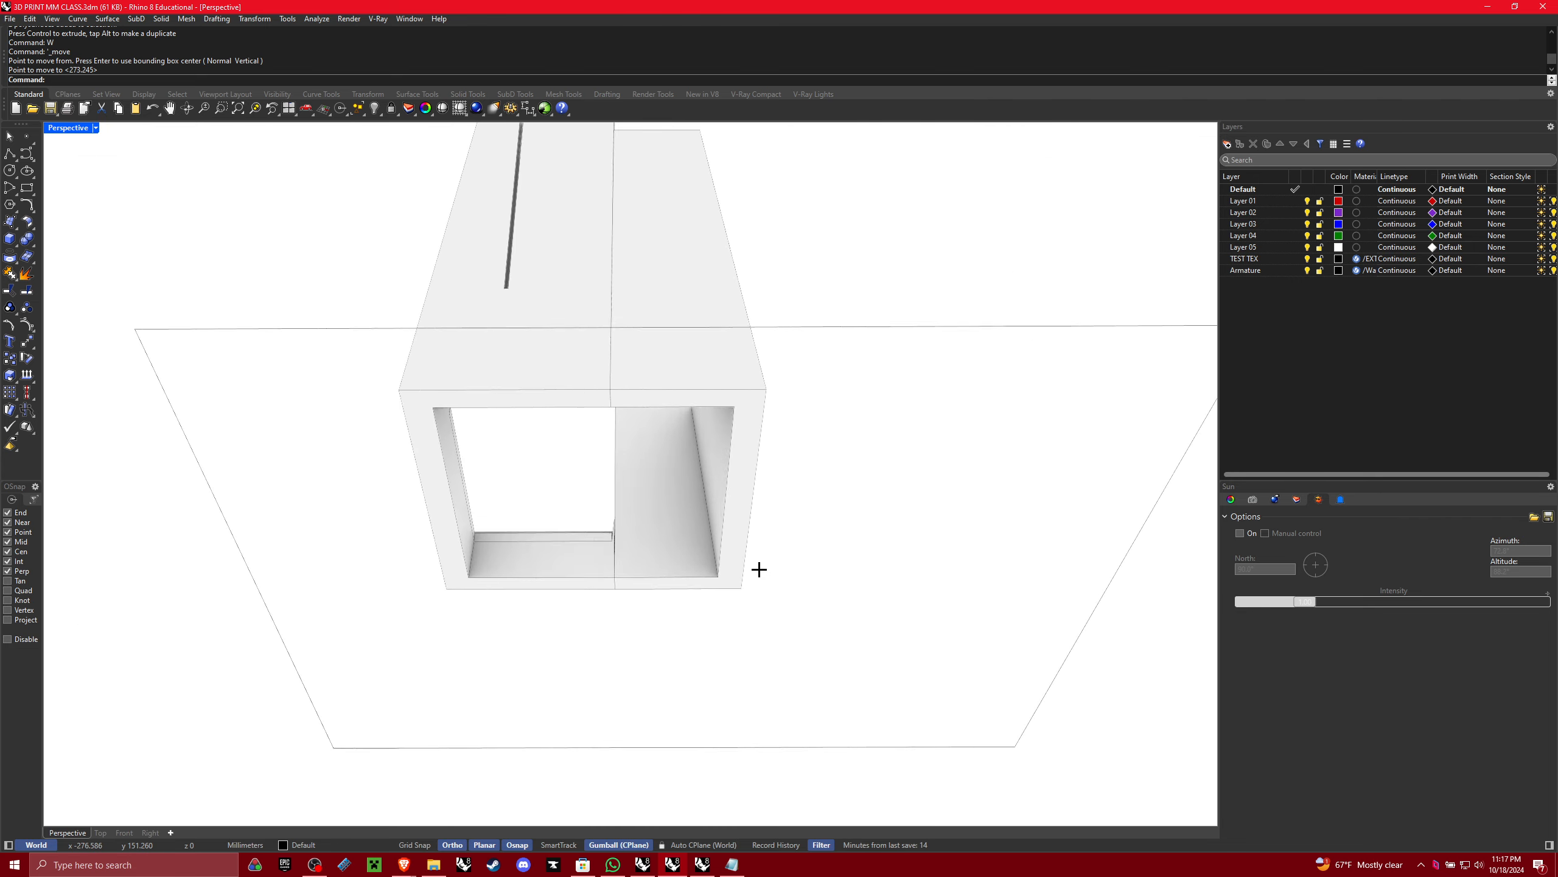
pyautogui.moveTo(759, 567); pyautogui.dragTo(705, 669, button='right')
pyautogui.moveTo(831, 497); pyautogui.dragTo(687, 553, button='right')
pyautogui.scroll(-4, 758, 536)
pyautogui.keyDown('shift'); pyautogui.moveTo(688, 552); pyautogui.dragTo(776, 483, button='right'); pyautogui.keyUp('shift')
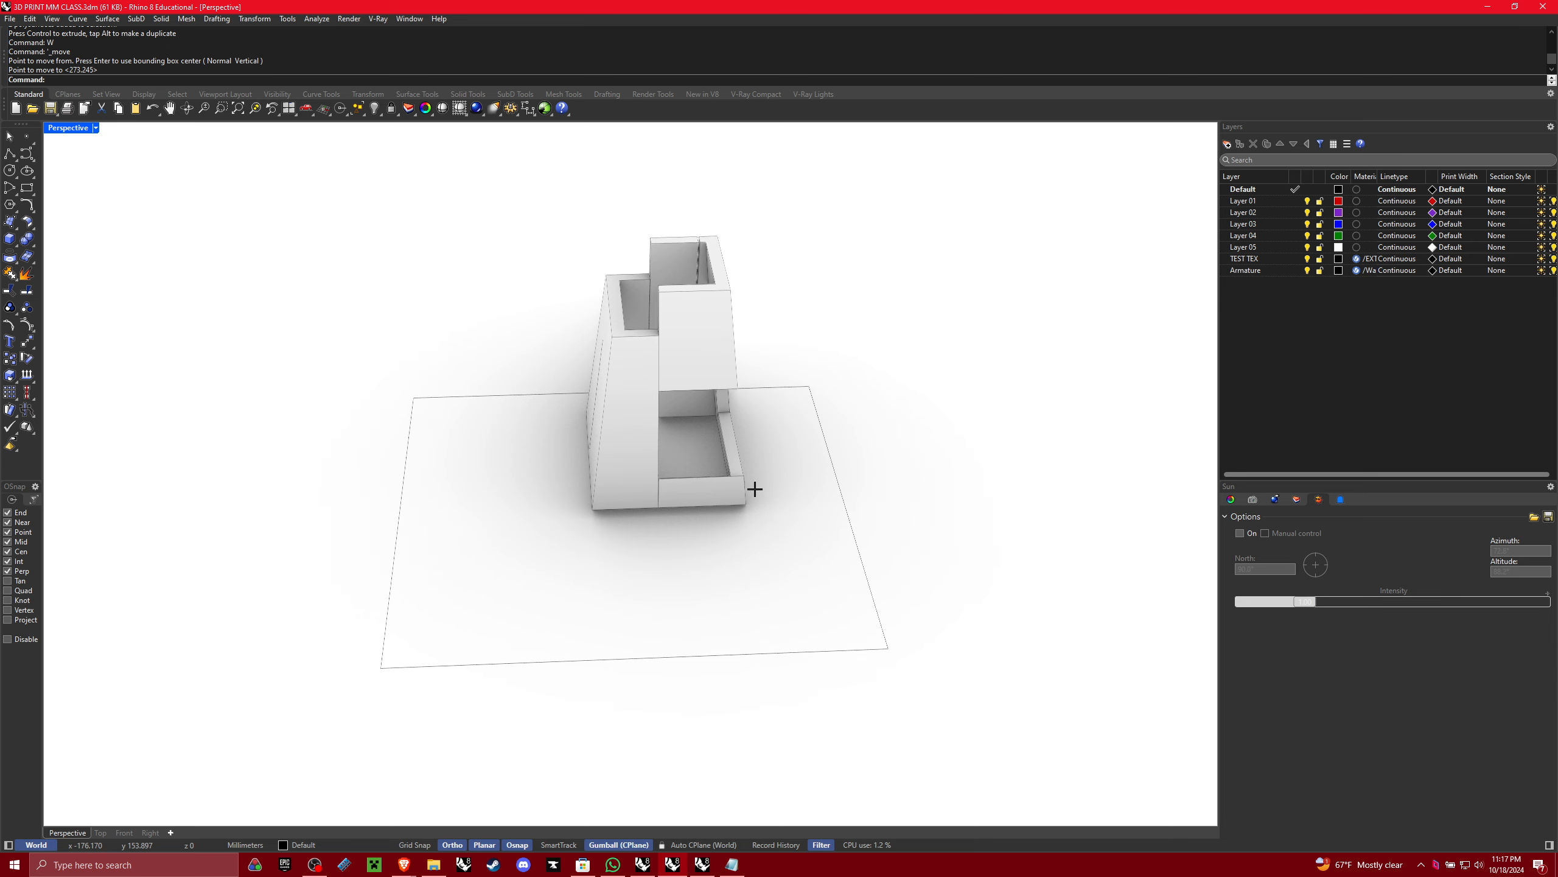
pyautogui.moveTo(744, 482); pyautogui.dragTo(793, 384, button='right')
pyautogui.scroll(5, 743, 523)
pyautogui.scroll(-5, 723, 427)
pyautogui.moveTo(723, 426); pyautogui.dragTo(672, 599, button='right')
# Select the L-shaped model outside the square outline and move it into the square beside the tower
pyautogui.click(704, 544)
pyautogui.click(672, 569)
pyautogui.click(700, 548)
pyautogui.scroll(-4, 685, 518)
pyautogui.keyDown('shift'); pyautogui.moveTo(686, 518); pyautogui.dragTo(660, 424, button='right'); pyautogui.keyUp('shift')
pyautogui.click(979, 660)
pyautogui.moveTo(1116, 807); pyautogui.dragTo(978, 612)
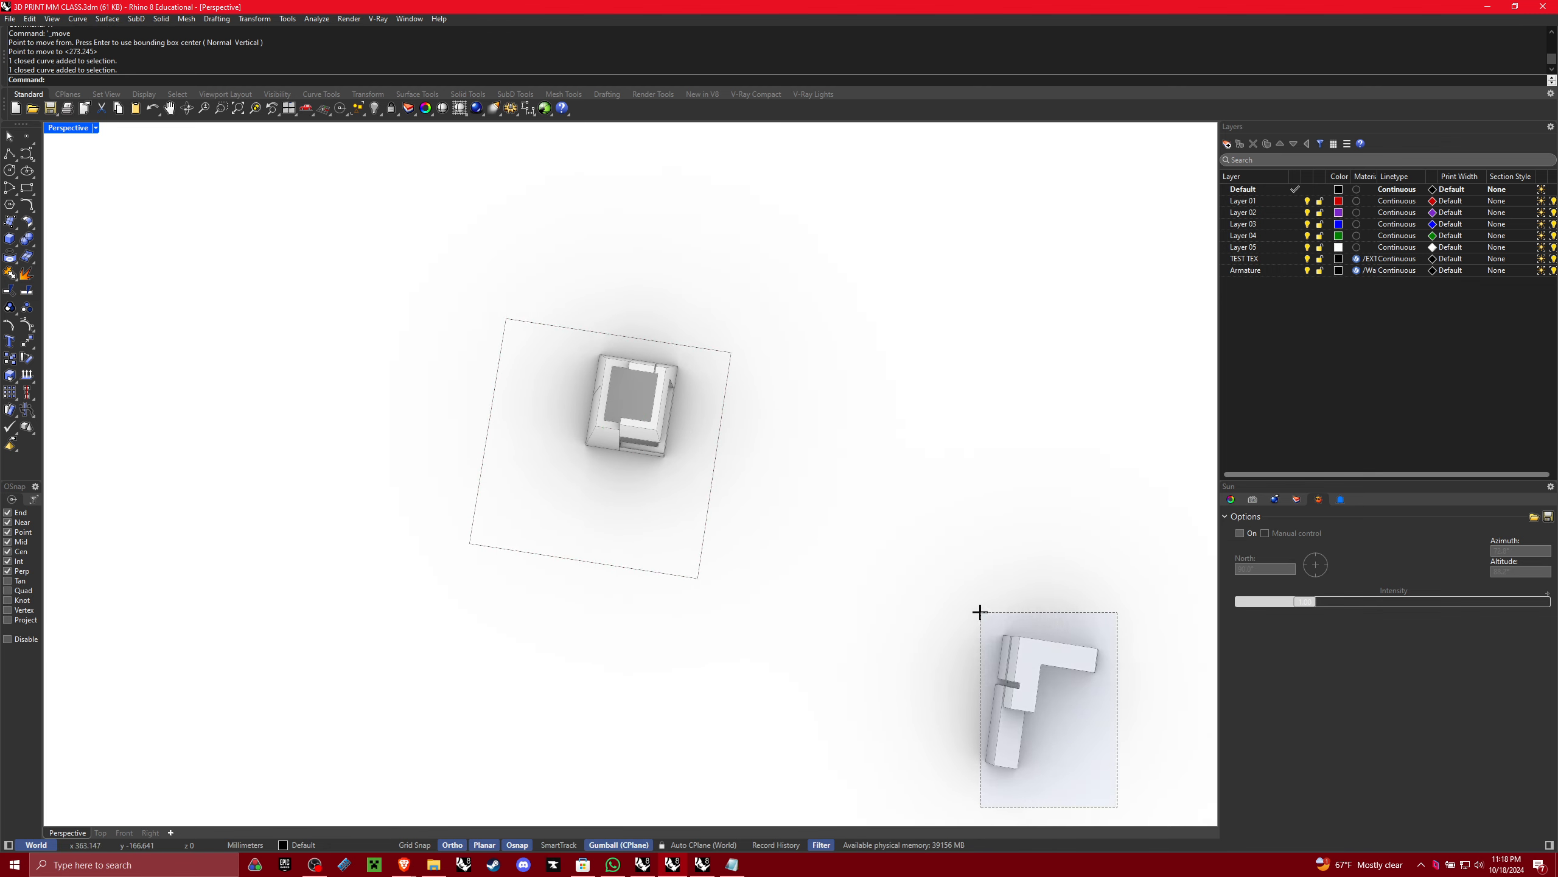
pyautogui.moveTo(1085, 714); pyautogui.dragTo(549, 437)
# Rotate the L-shaped model about a quarter turn in plan within the square
pyautogui.scroll(4, 549, 457)
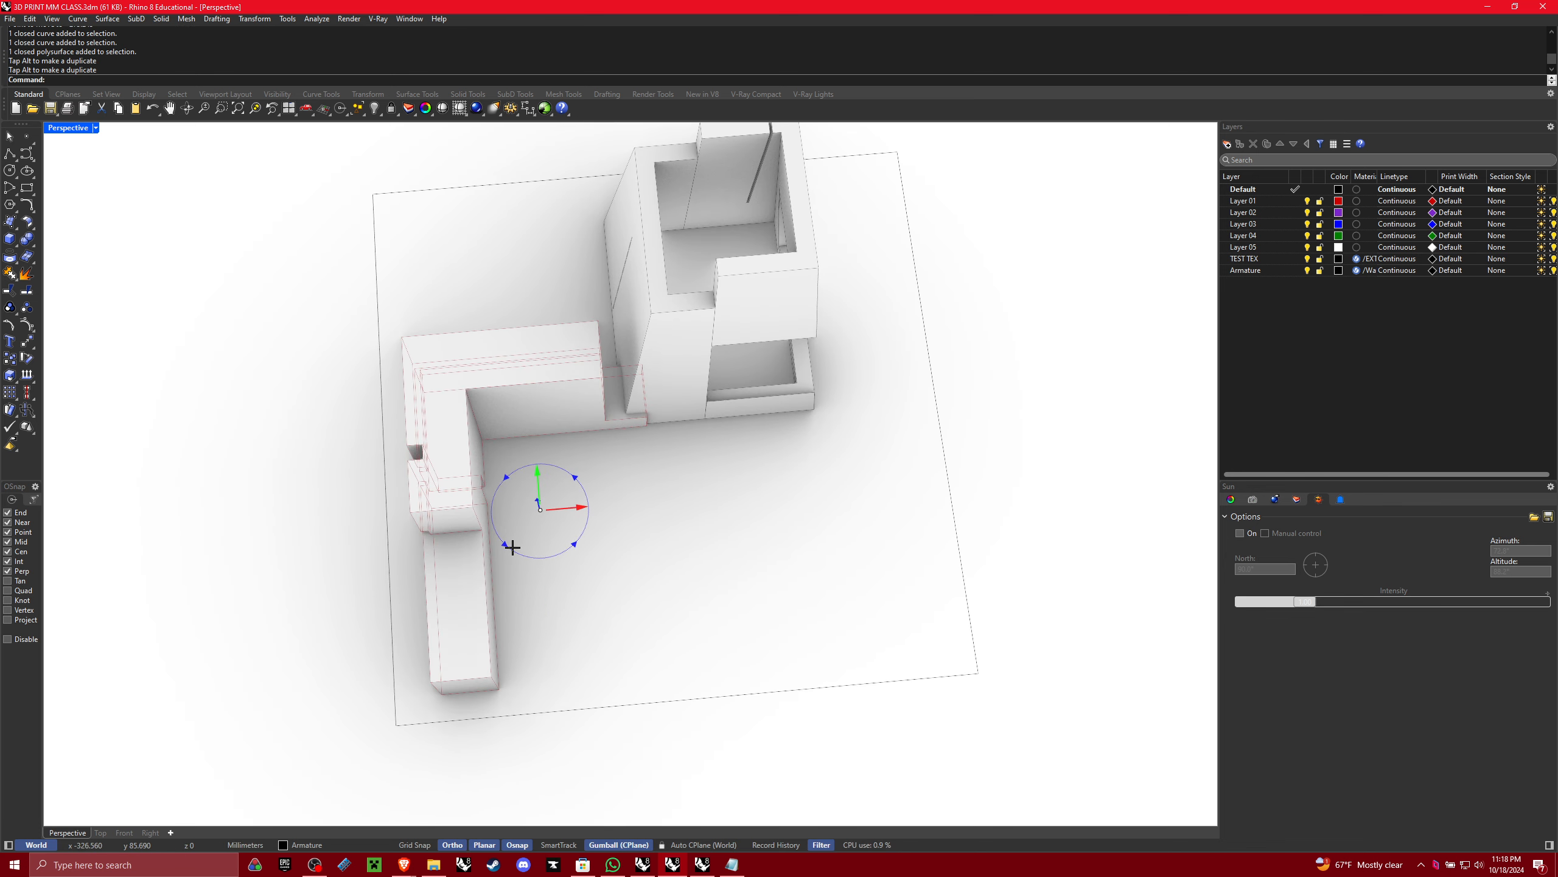
pyautogui.moveTo(513, 546); pyautogui.dragTo(711, 524)
pyautogui.click(507, 506)
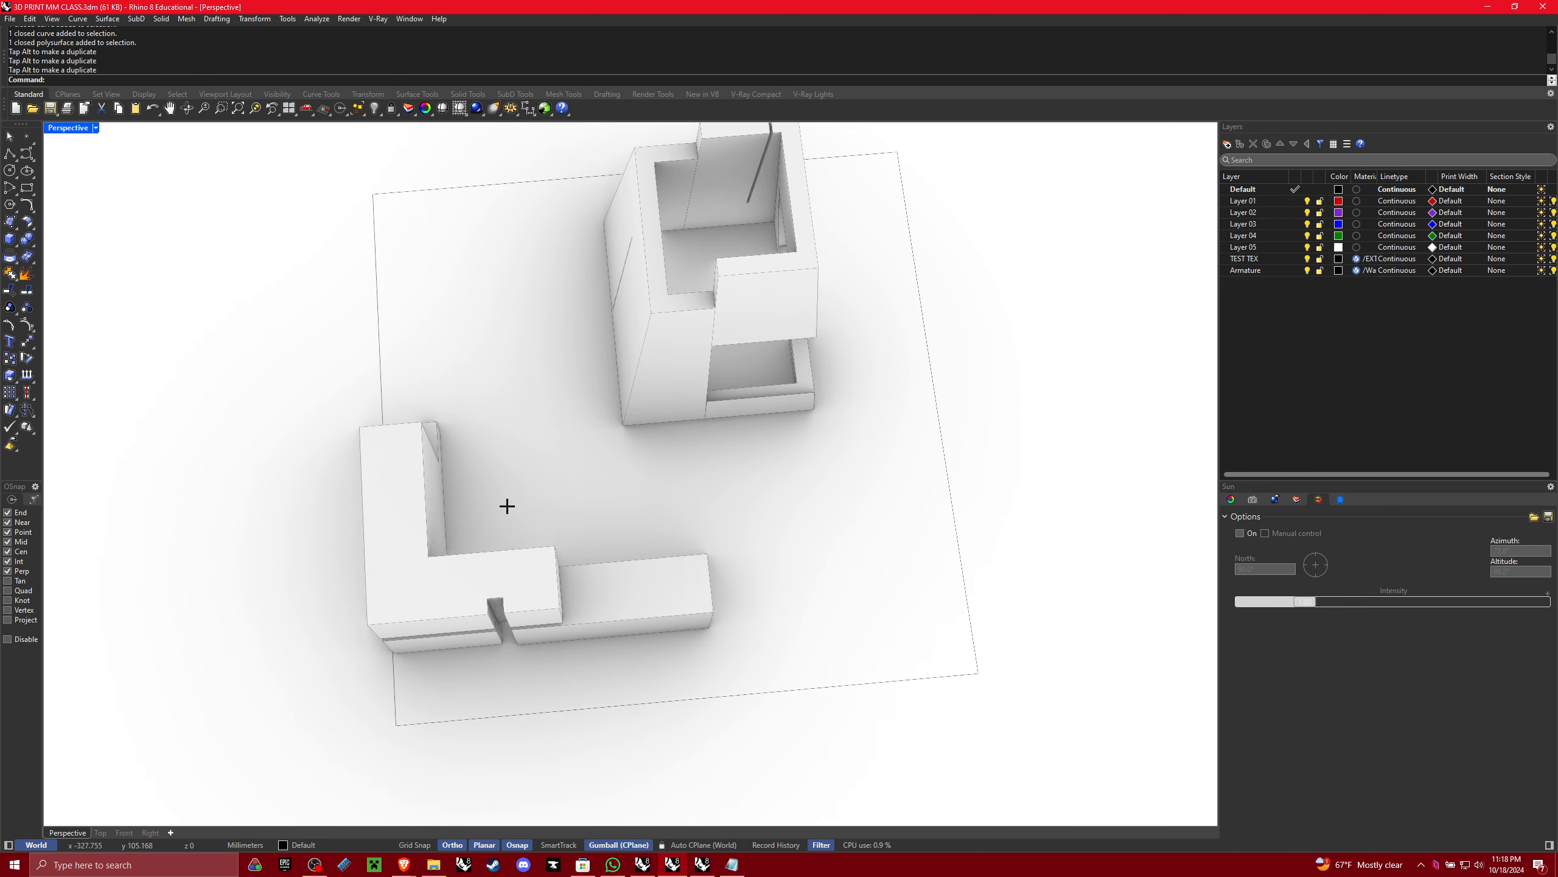
pyautogui.click(546, 617)
pyautogui.moveTo(546, 617); pyautogui.dragTo(516, 568, button='right')
pyautogui.press('Escape')
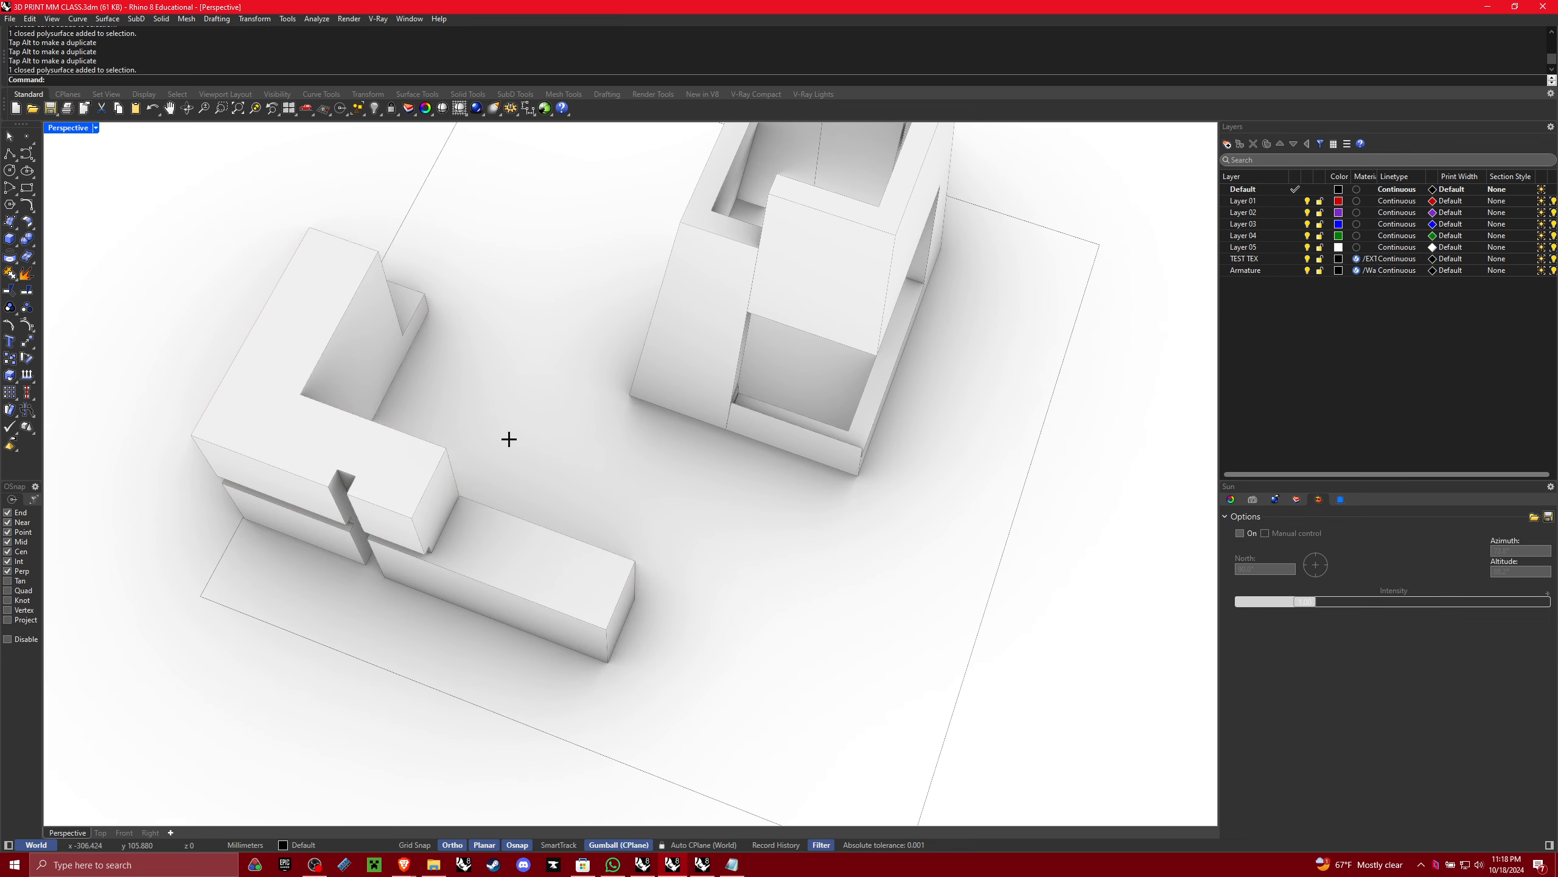
# Select the L-shaped model and shift it further inside the square outline, closer to the tower
pyautogui.click(482, 466)
pyautogui.moveTo(507, 441); pyautogui.dragTo(534, 452)
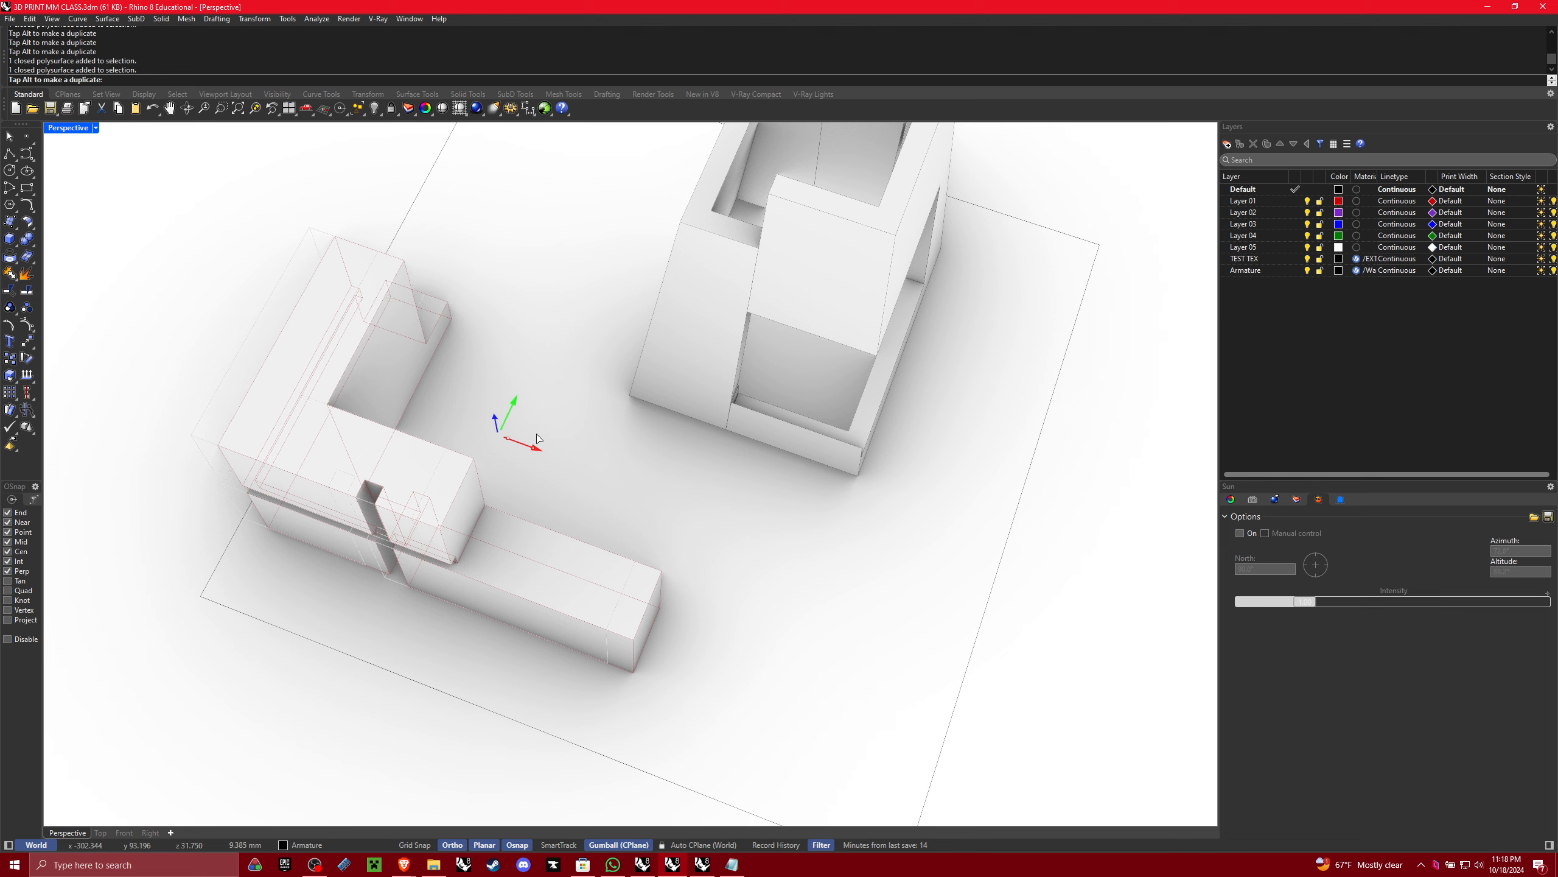
pyautogui.moveTo(539, 436); pyautogui.dragTo(604, 450, button='right')
pyautogui.moveTo(604, 450); pyautogui.dragTo(636, 420)
pyautogui.moveTo(631, 478); pyautogui.dragTo(668, 505)
pyautogui.click(688, 527)
# Examine the two models from below, selecting each in turn to compare their base levels
pyautogui.moveTo(724, 534); pyautogui.dragTo(843, 368, button='right')
pyautogui.scroll(6, 794, 397)
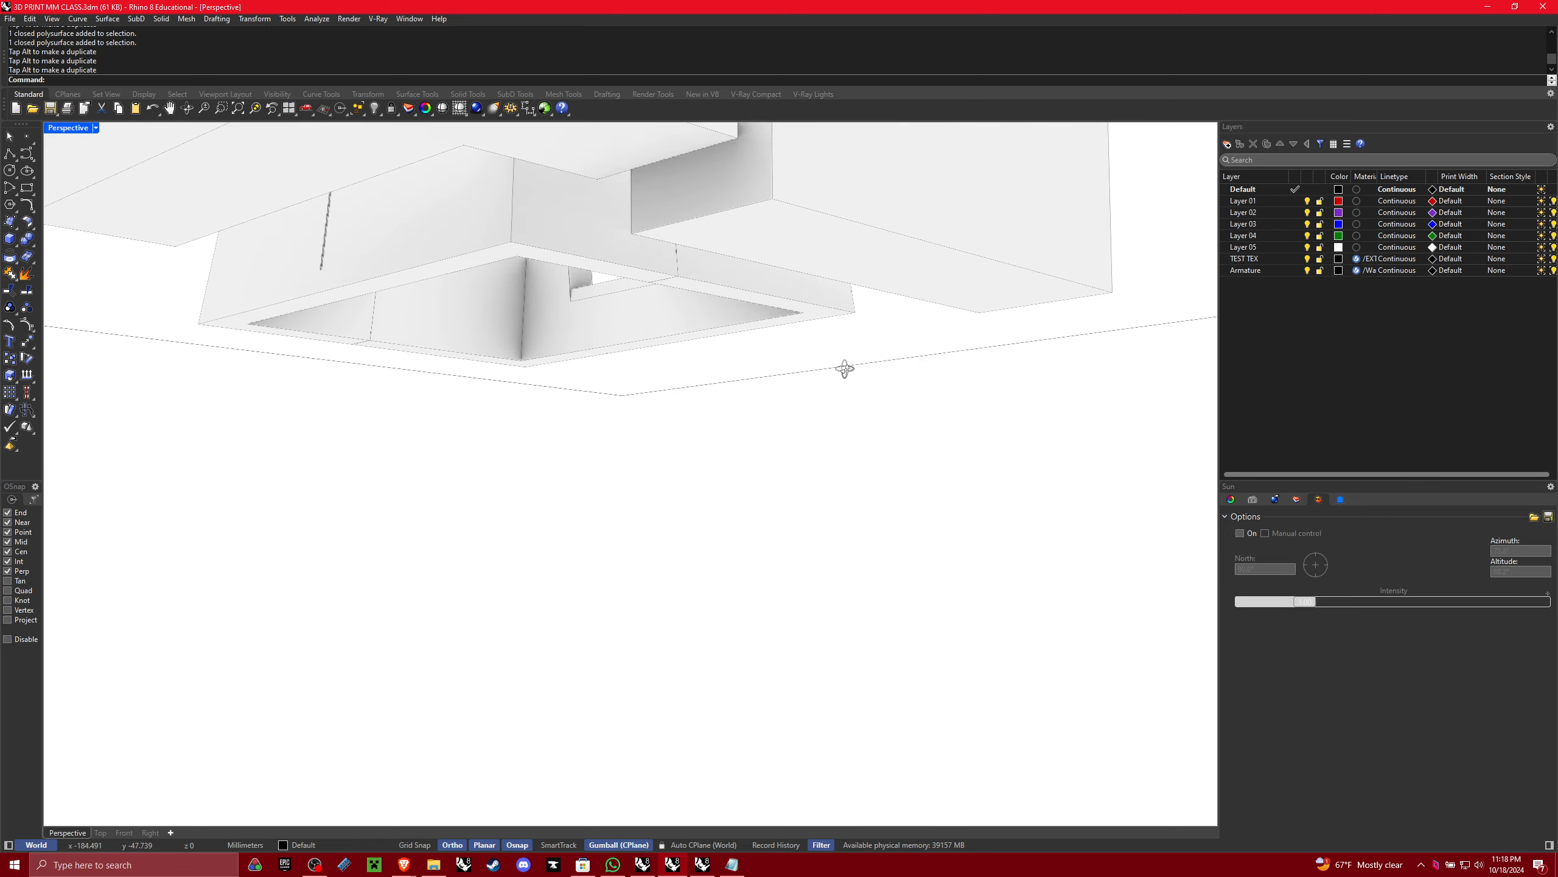
pyautogui.scroll(2, 562, 250)
pyautogui.scroll(-4, 561, 249)
pyautogui.scroll(2, 386, 273)
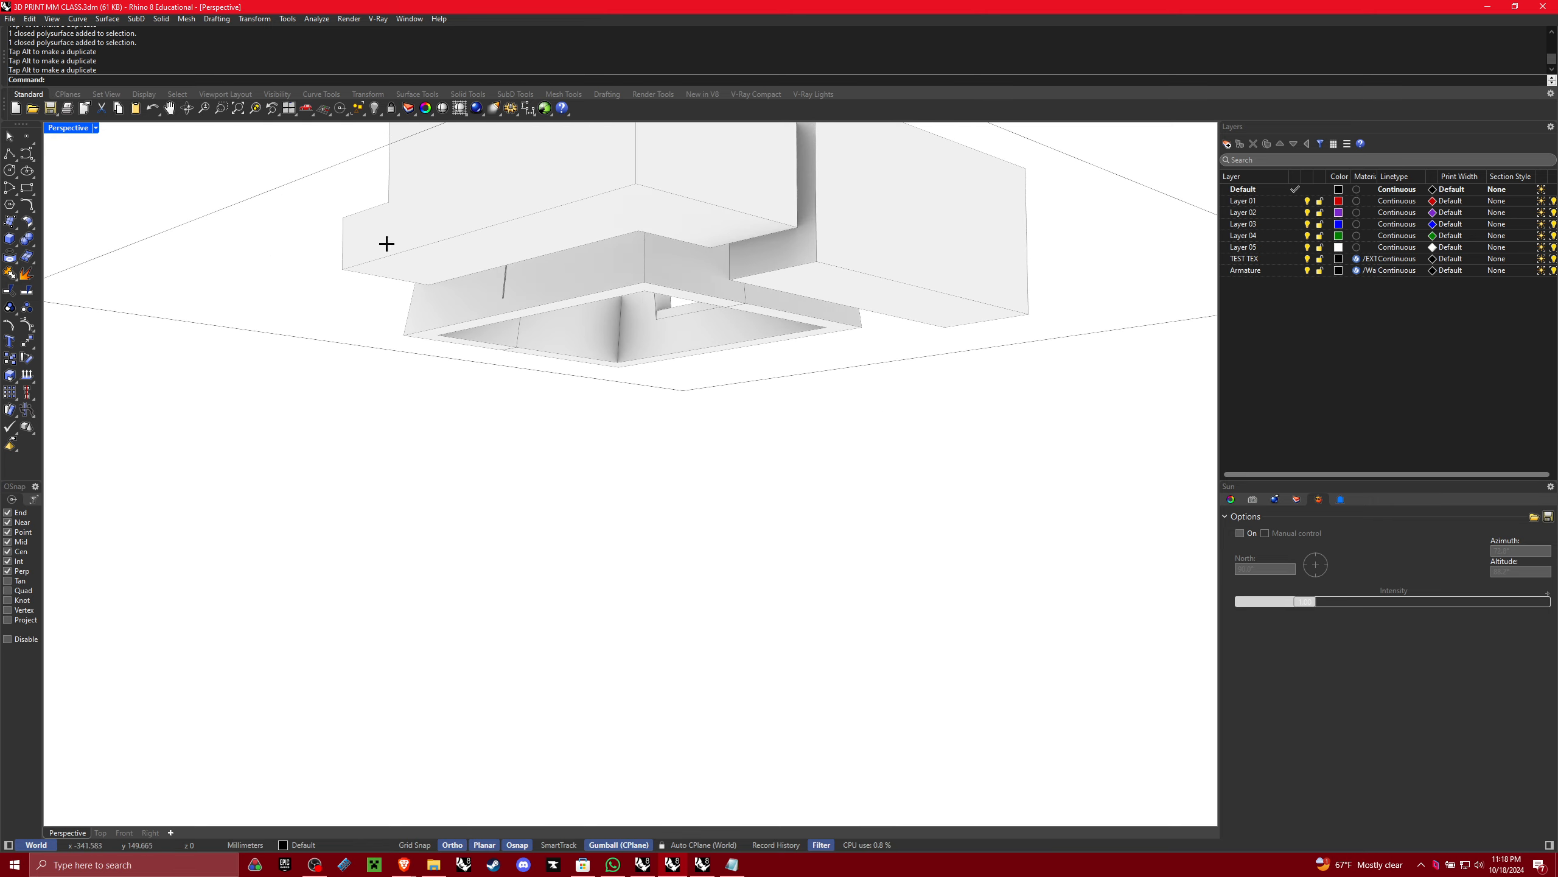
pyautogui.moveTo(844, 224); pyautogui.dragTo(573, 206, button='right')
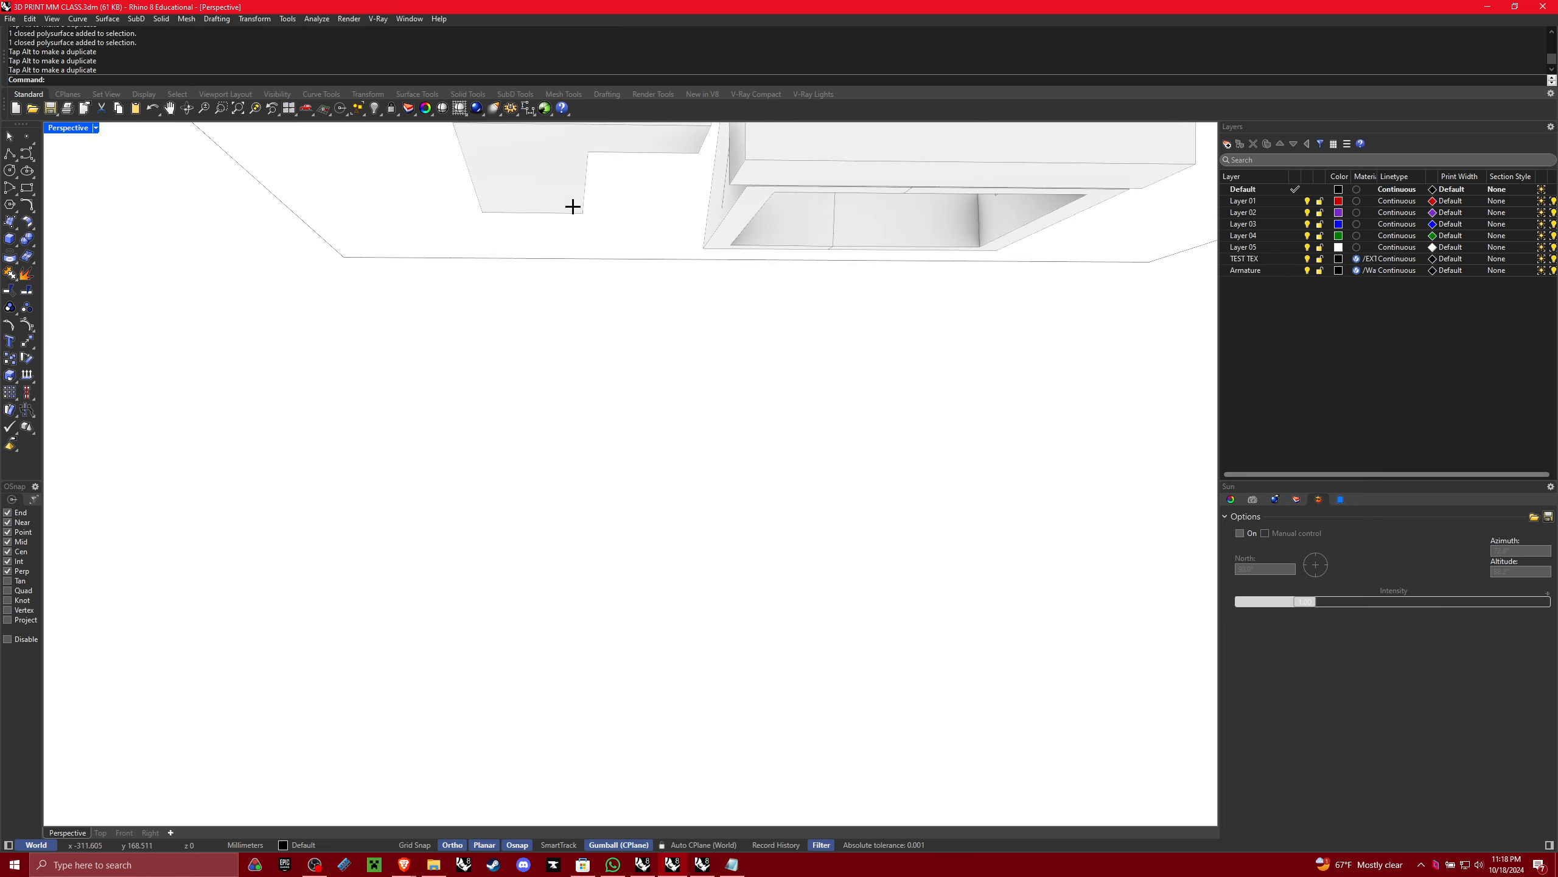
pyautogui.moveTo(676, 209); pyautogui.dragTo(583, 392, button='right')
pyautogui.click(529, 536)
pyautogui.scroll(4, 529, 536)
pyautogui.moveTo(528, 536); pyautogui.dragTo(536, 529, button='right')
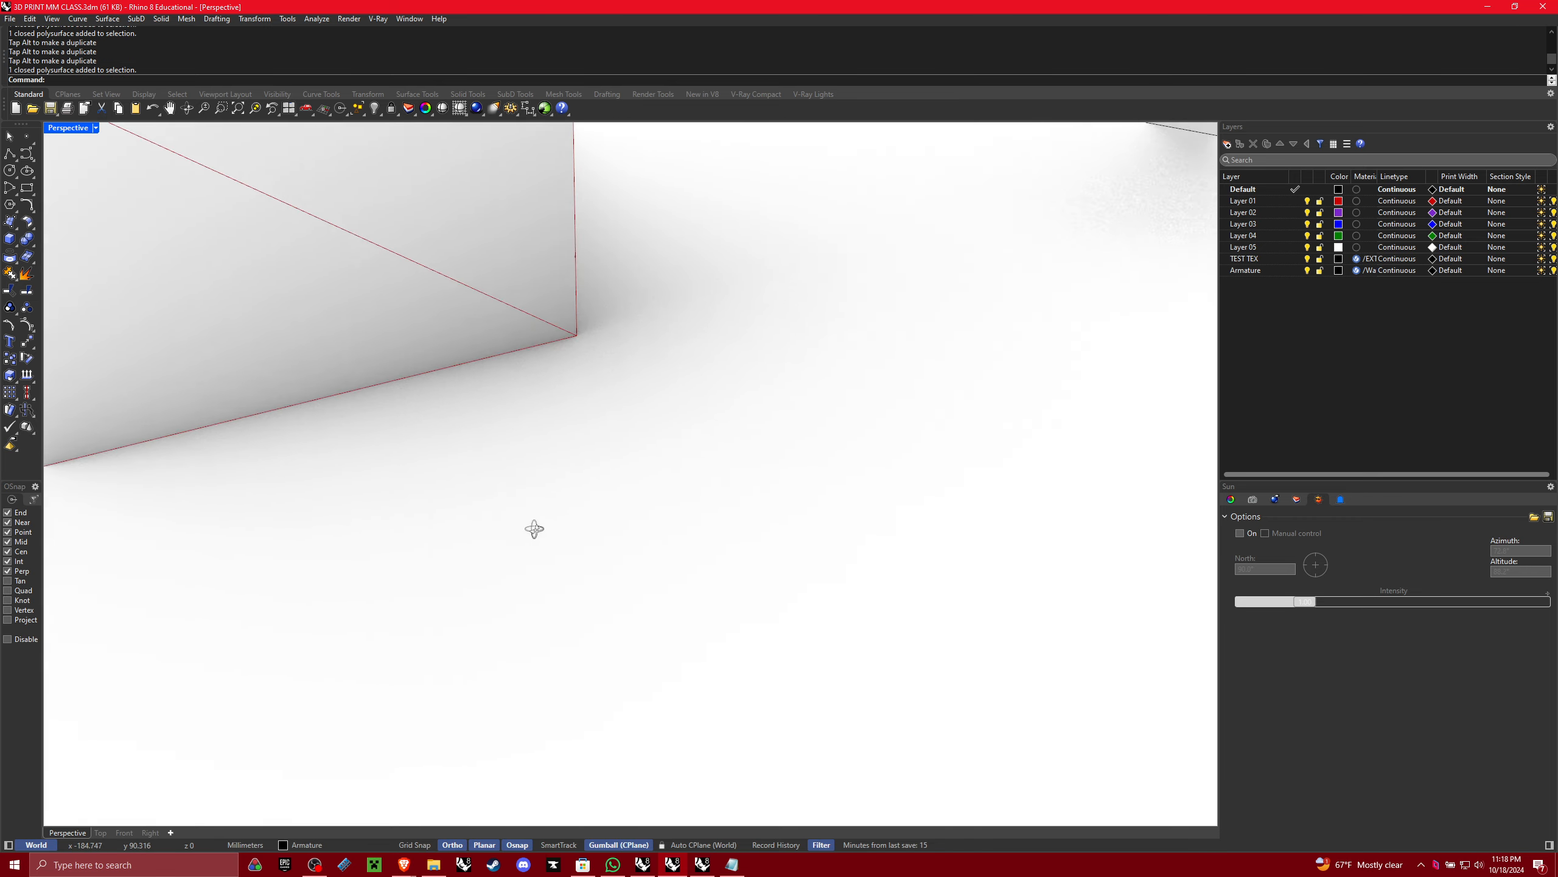
pyautogui.scroll(-3, 536, 529)
pyautogui.moveTo(558, 442)
pyautogui.keyDown('shift'); pyautogui.mouseDown(button='right')
pyautogui.moveTo(572, 430)
pyautogui.moveTo(529, 331)
pyautogui.moveTo(588, 393)
pyautogui.moveTo(338, 356)
pyautogui.moveTo(417, 338)
pyautogui.moveTo(546, 243)
pyautogui.moveTo(565, 428)
pyautogui.mouseUp(button='right'); pyautogui.keyUp('shift')
pyautogui.press('Escape')
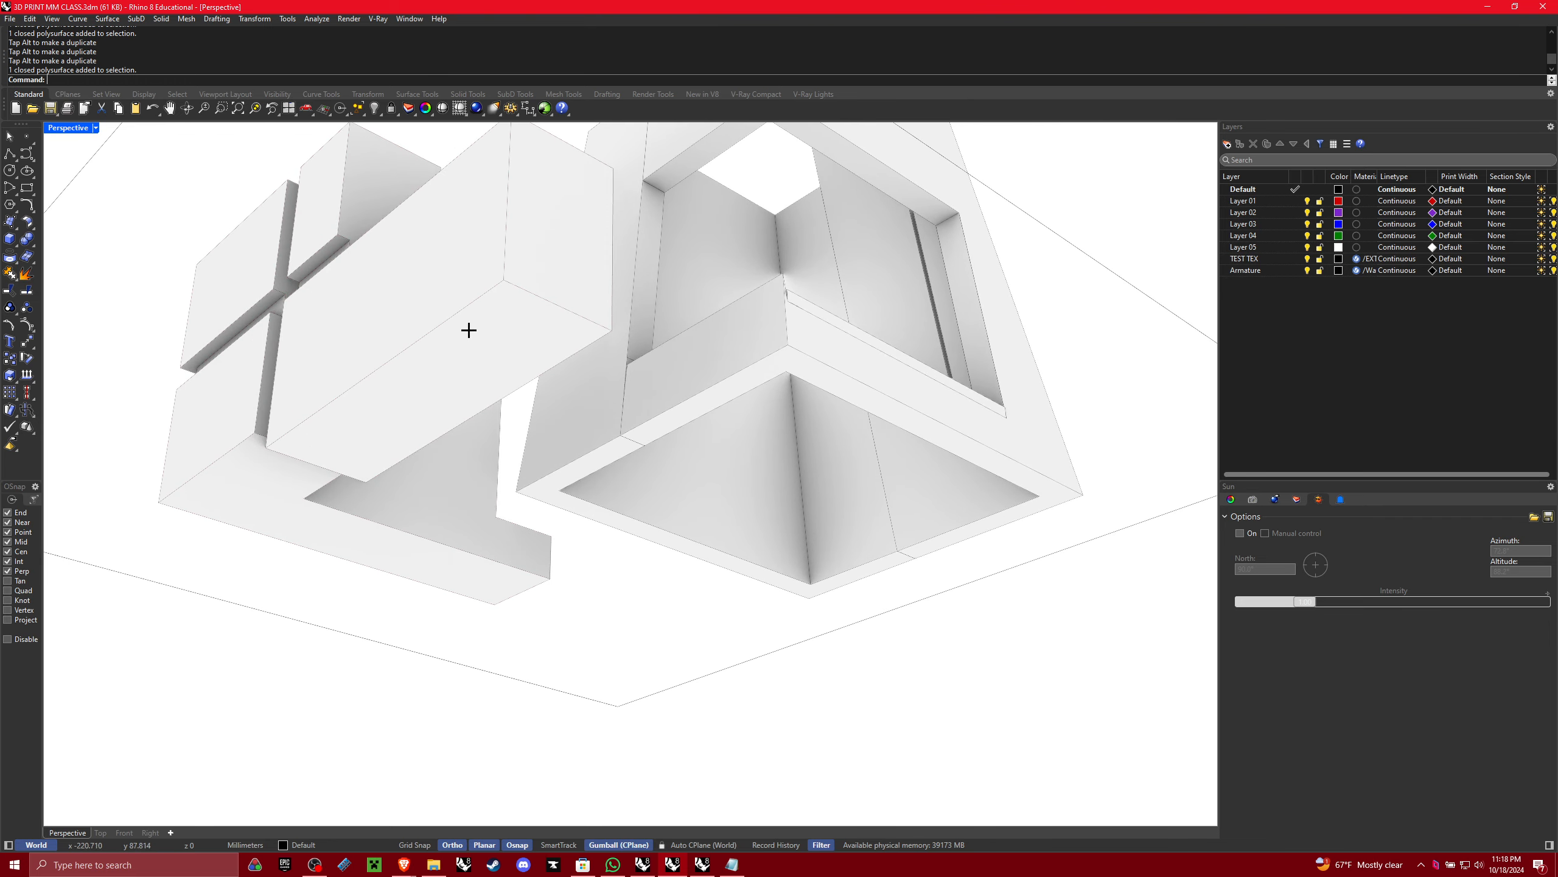
pyautogui.click(465, 305)
pyautogui.click(665, 359)
pyautogui.click(594, 403)
pyautogui.click(489, 314)
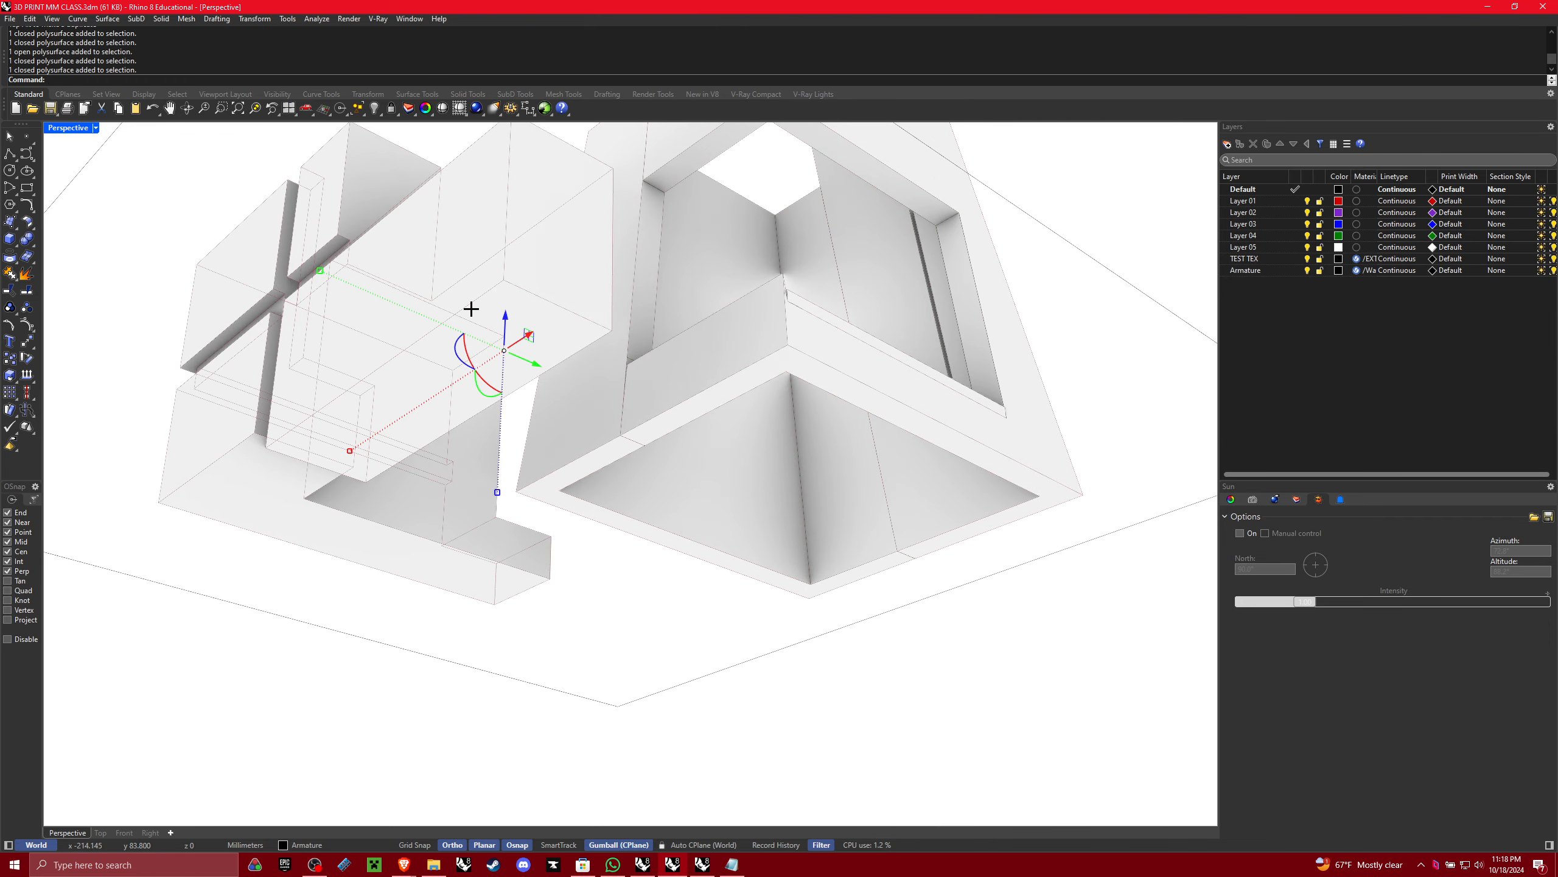
pyautogui.click(593, 407)
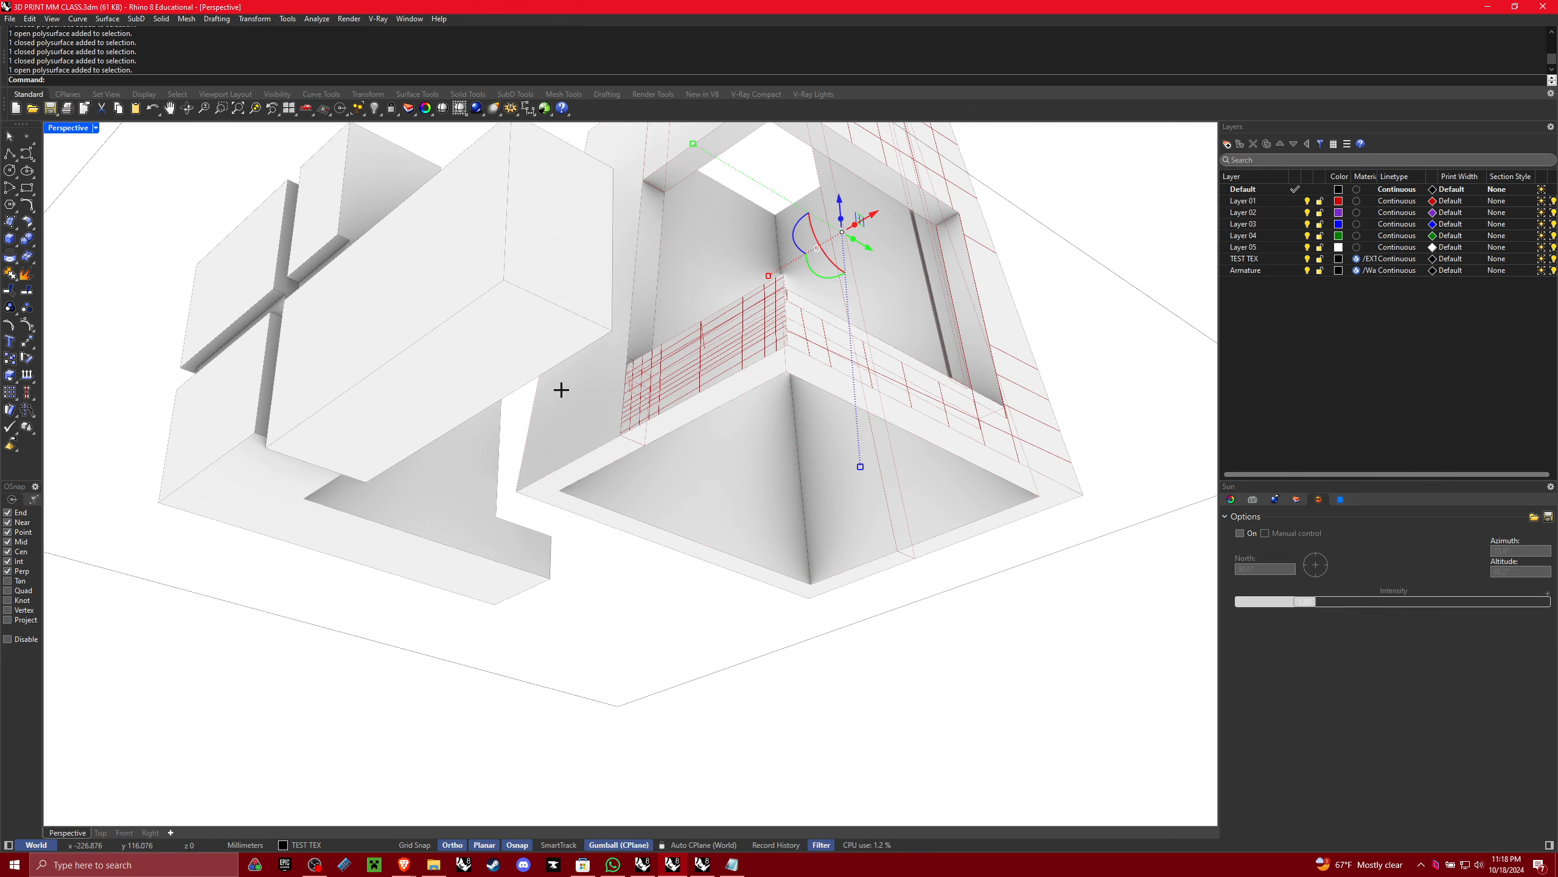
# Move the L-shaped model by its lower end corner to align its base with the tower's base corner
pyautogui.click(485, 368)
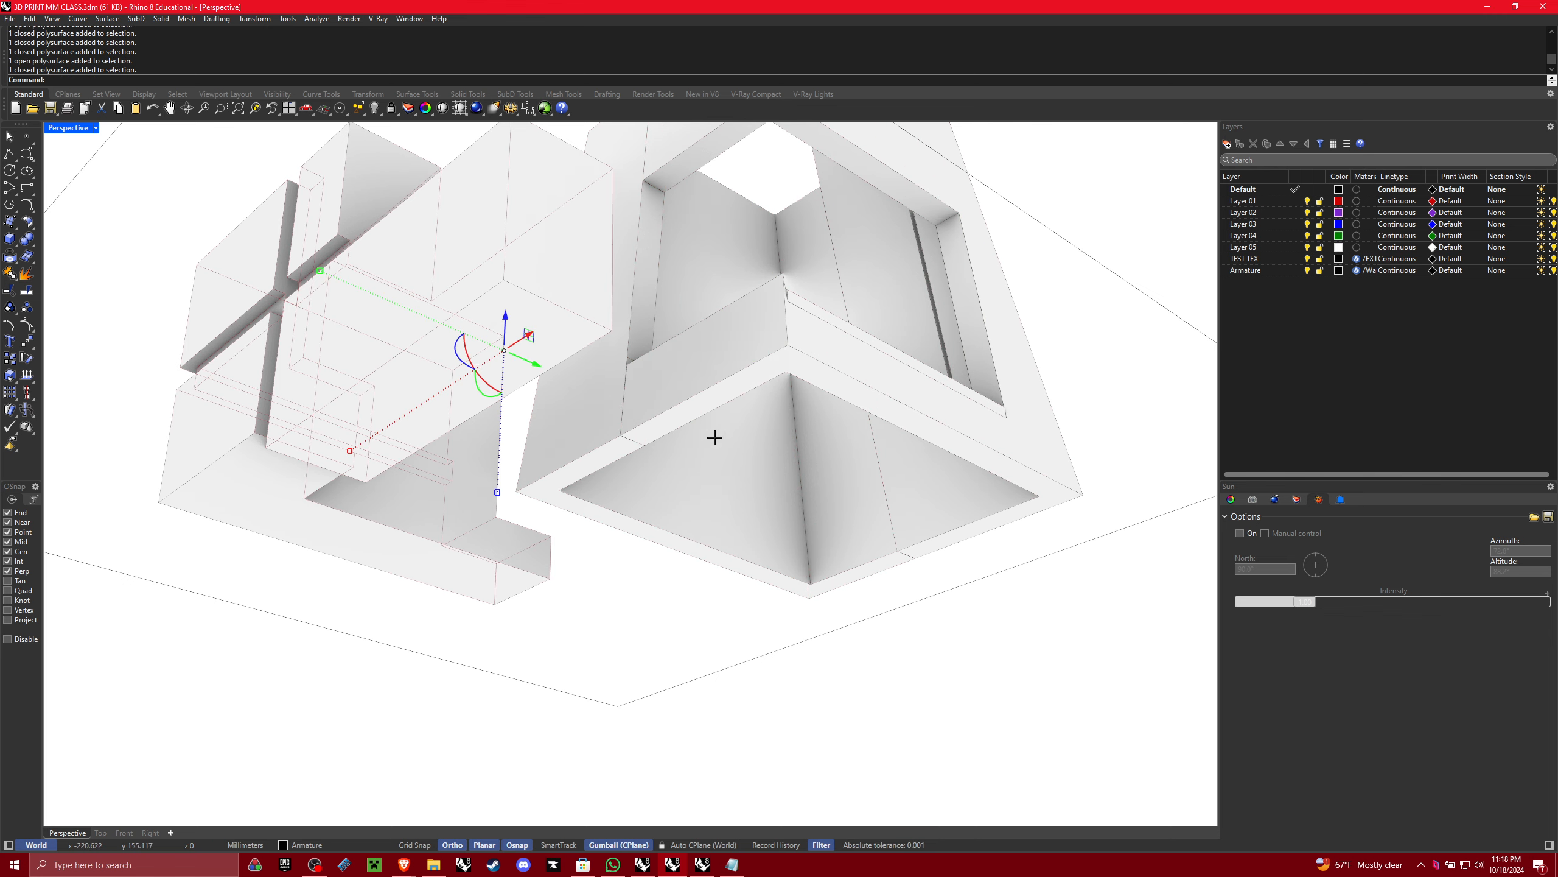
pyautogui.moveTo(768, 393); pyautogui.dragTo(573, 550, button='right')
pyautogui.click(522, 651)
pyautogui.keyDown('shift'); pyautogui.moveTo(521, 651); pyautogui.dragTo(589, 494, button='right'); pyautogui.keyUp('shift')
pyautogui.click(508, 669)
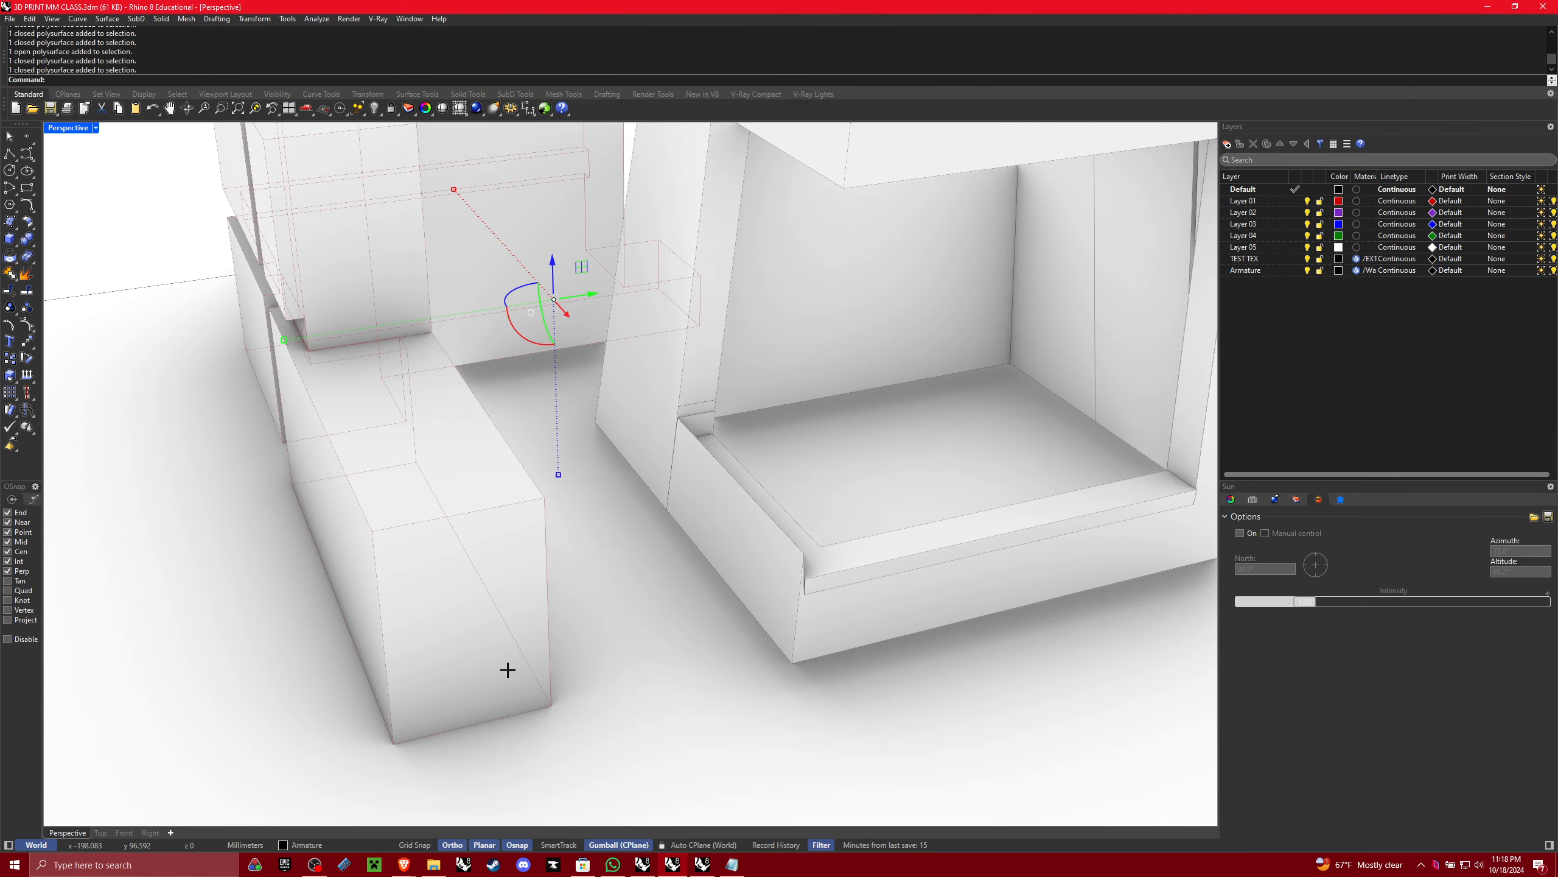
pyautogui.write('W')
pyautogui.press('Return')
pyautogui.click(552, 705)
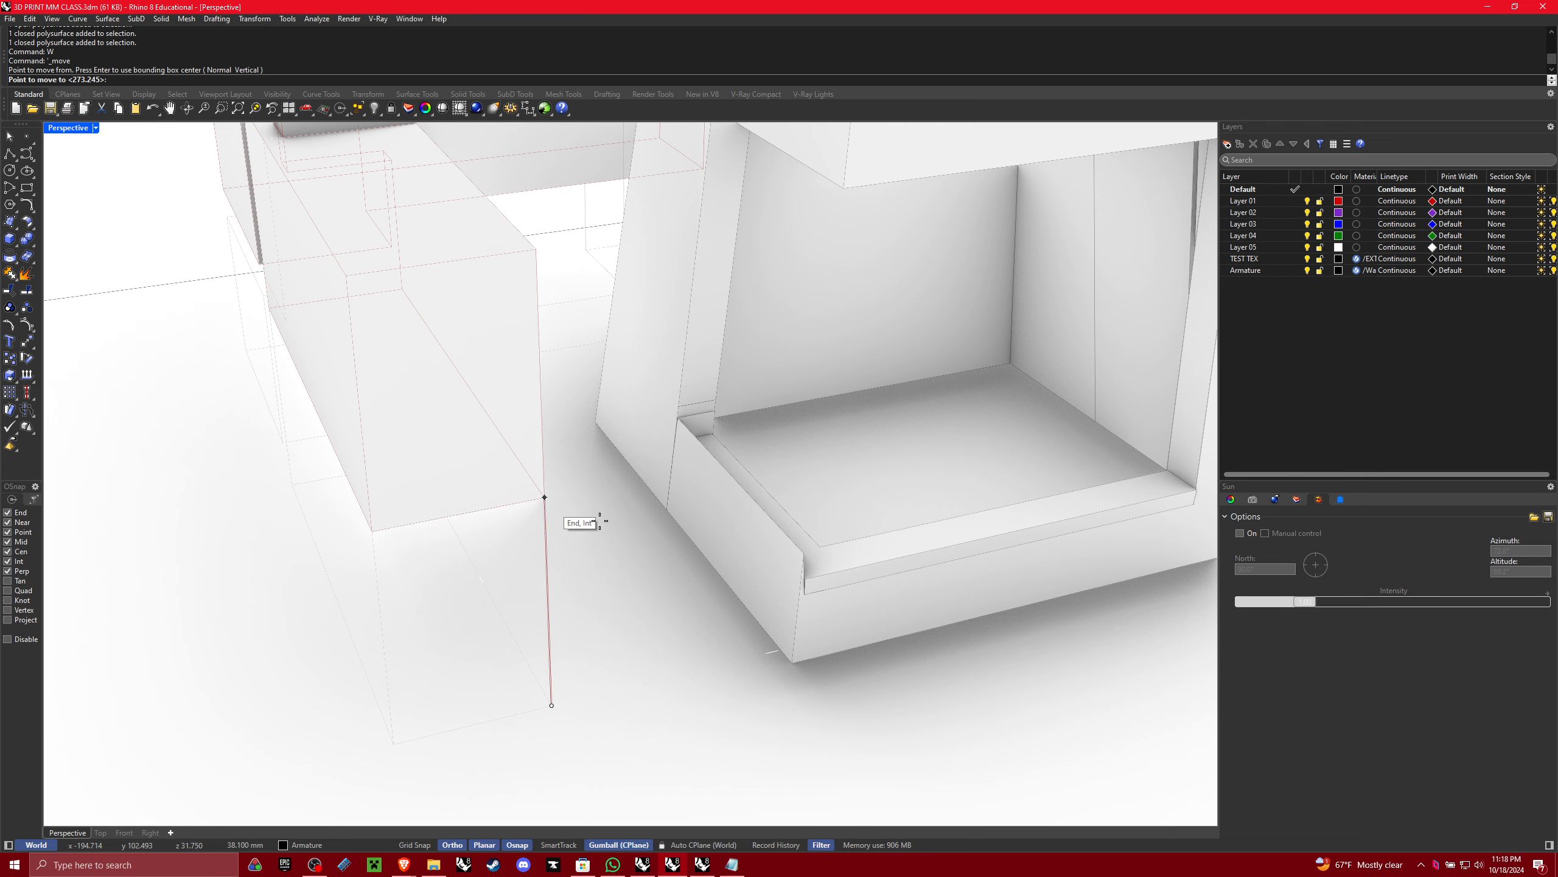
pyautogui.click(790, 663)
pyautogui.scroll(-4, 789, 666)
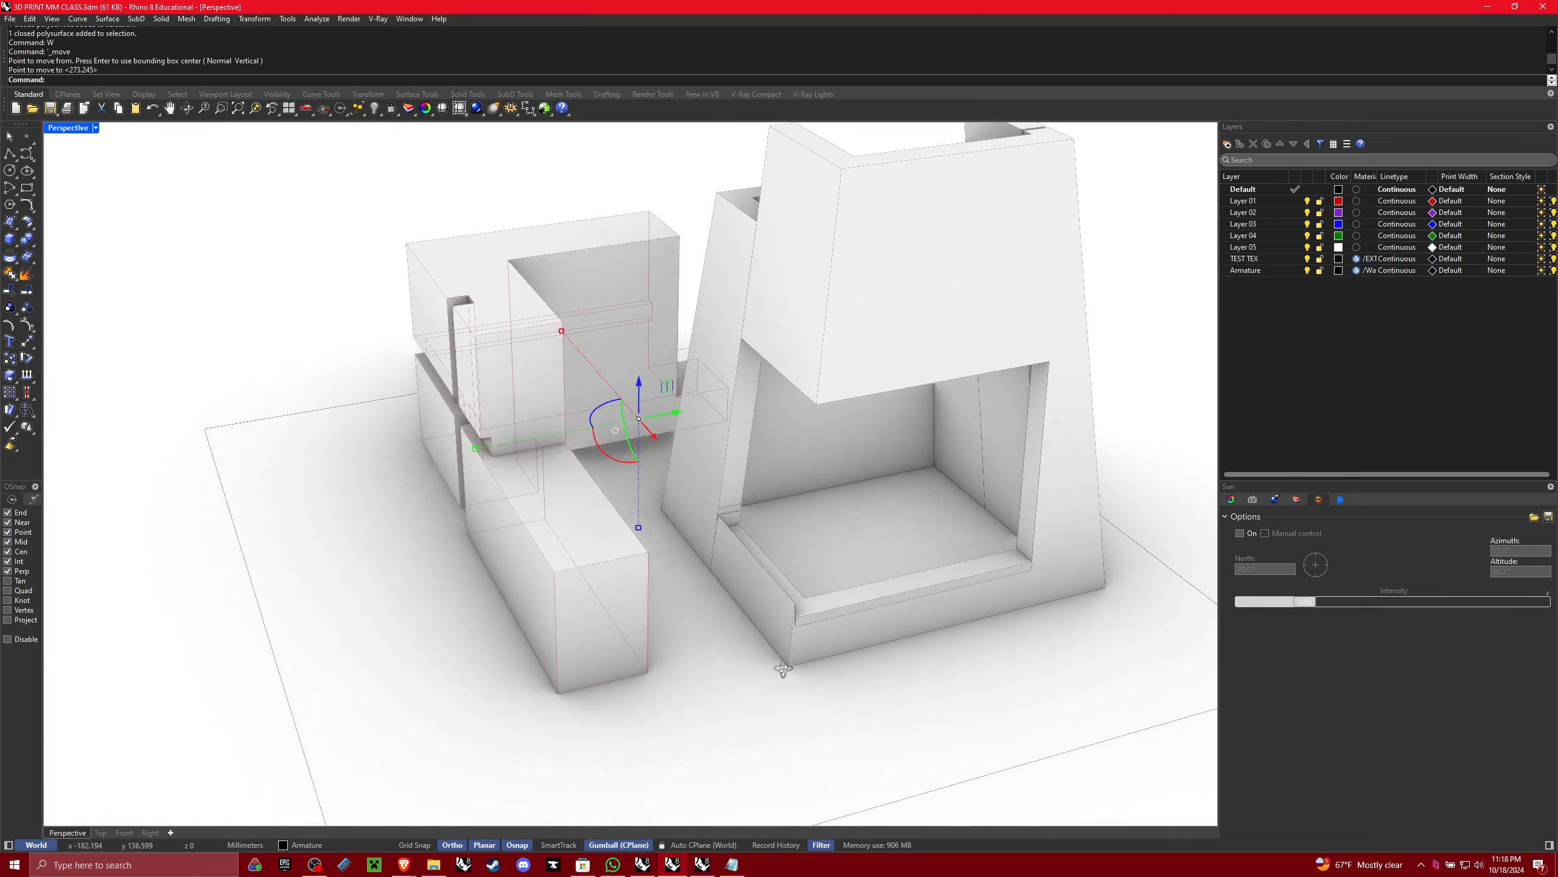
# Move the L-shaped model out of the square outline, leaving only the tower inside
pyautogui.moveTo(789, 667); pyautogui.dragTo(427, 421, button='right')
pyautogui.scroll(-5, 908, 617)
pyautogui.moveTo(427, 422); pyautogui.dragTo(265, 390)
pyautogui.keyDown('shift'); pyautogui.moveTo(777, 451); pyautogui.dragTo(871, 455, button='right'); pyautogui.keyUp('shift')
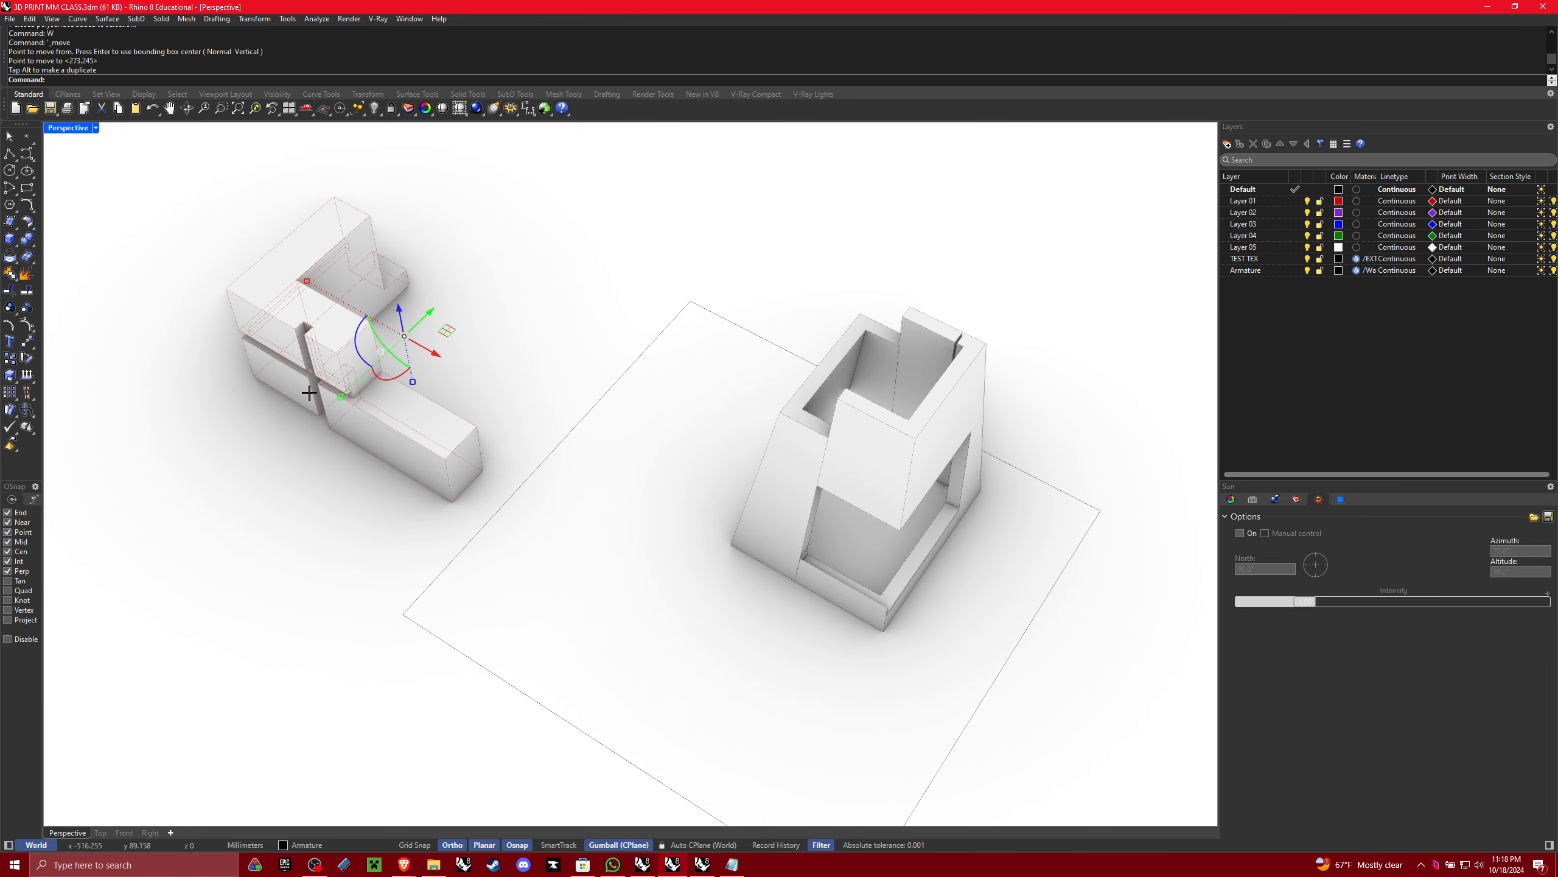
pyautogui.moveTo(642, 452); pyautogui.dragTo(731, 447, button='right')
pyautogui.press('Escape')
# Select the two tower polysurfaces and start exporting them with the Export command
pyautogui.keyDown('shift'); pyautogui.moveTo(812, 390); pyautogui.dragTo(742, 425, button='right'); pyautogui.keyUp('shift')
pyautogui.moveTo(889, 491); pyautogui.dragTo(720, 596, button='right')
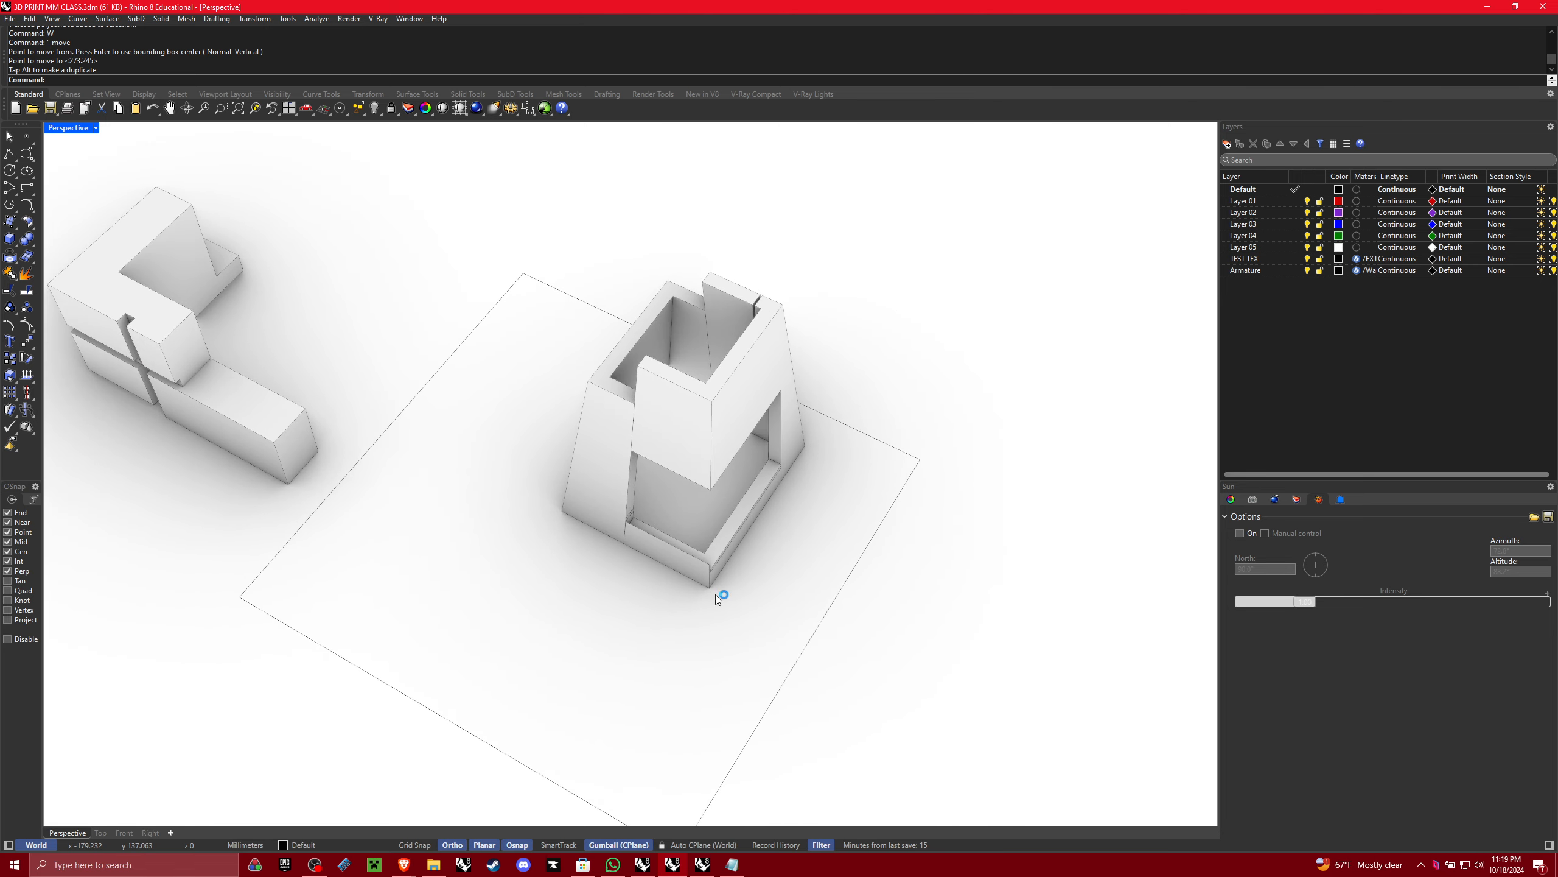
pyautogui.moveTo(768, 610); pyautogui.dragTo(589, 422)
pyautogui.moveTo(588, 422); pyautogui.dragTo(622, 440, button='right')
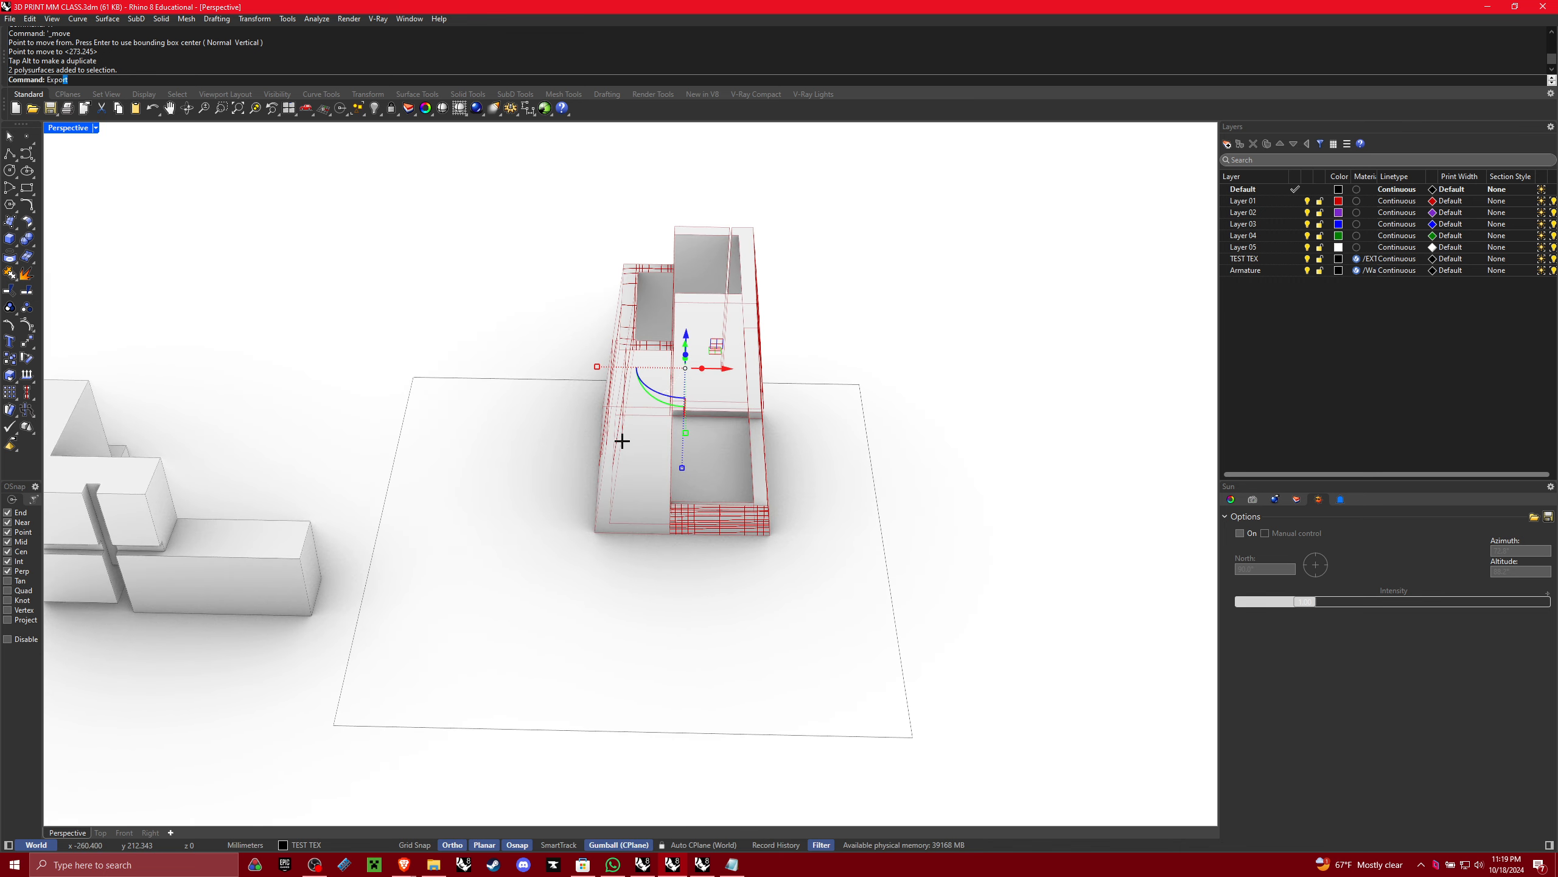
pyautogui.write('rt')
pyautogui.press('Return')
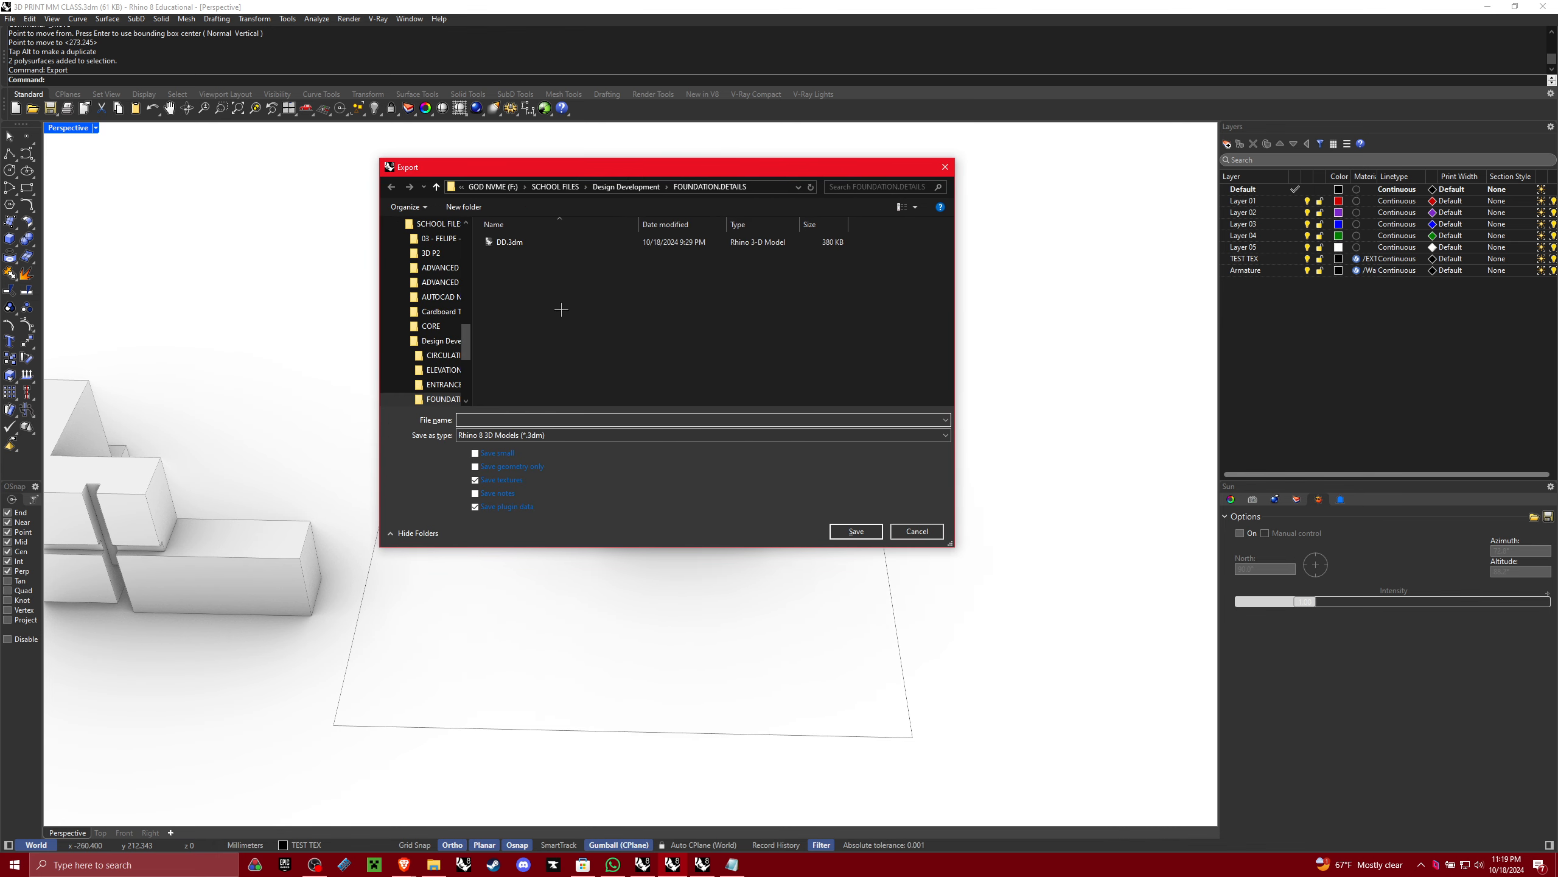
pyautogui.moveTo(609, 173); pyautogui.dragTo(608, 211)
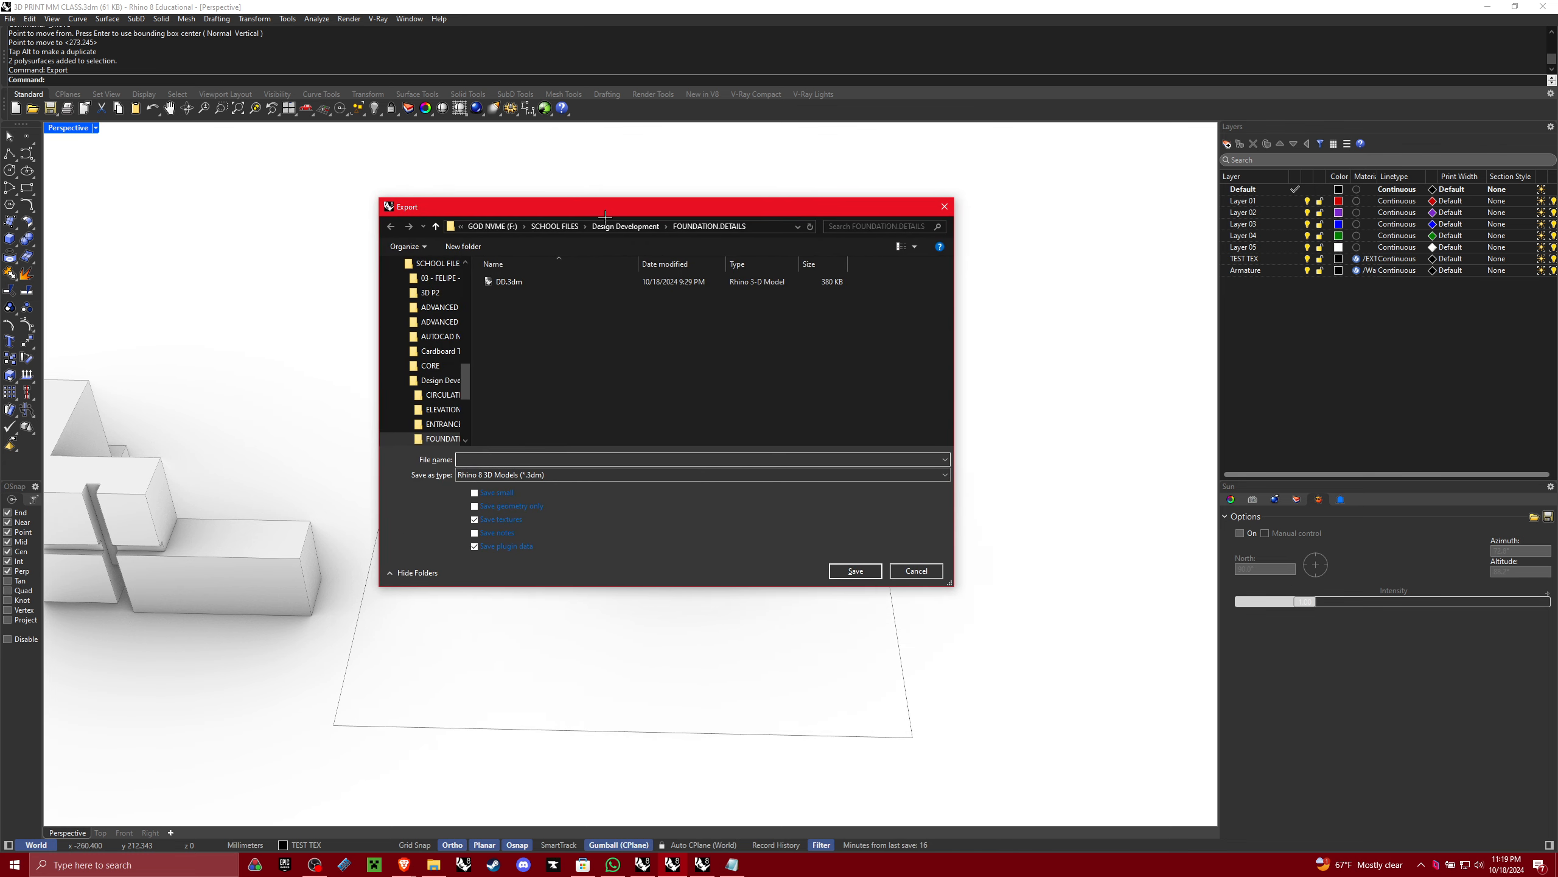
pyautogui.click(550, 474)
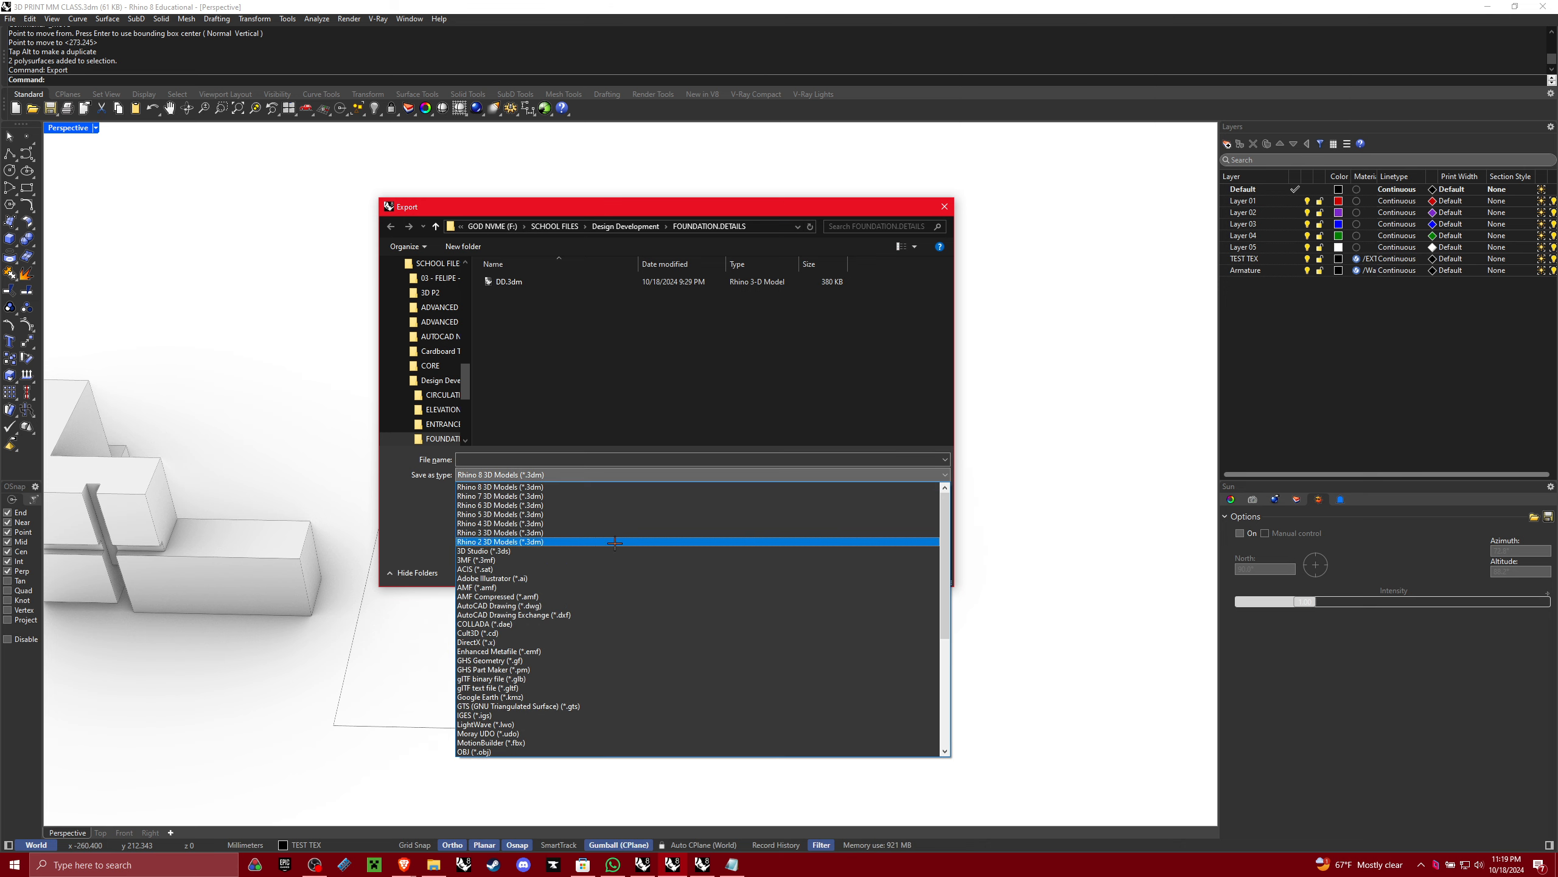
pyautogui.scroll(-7, 615, 543)
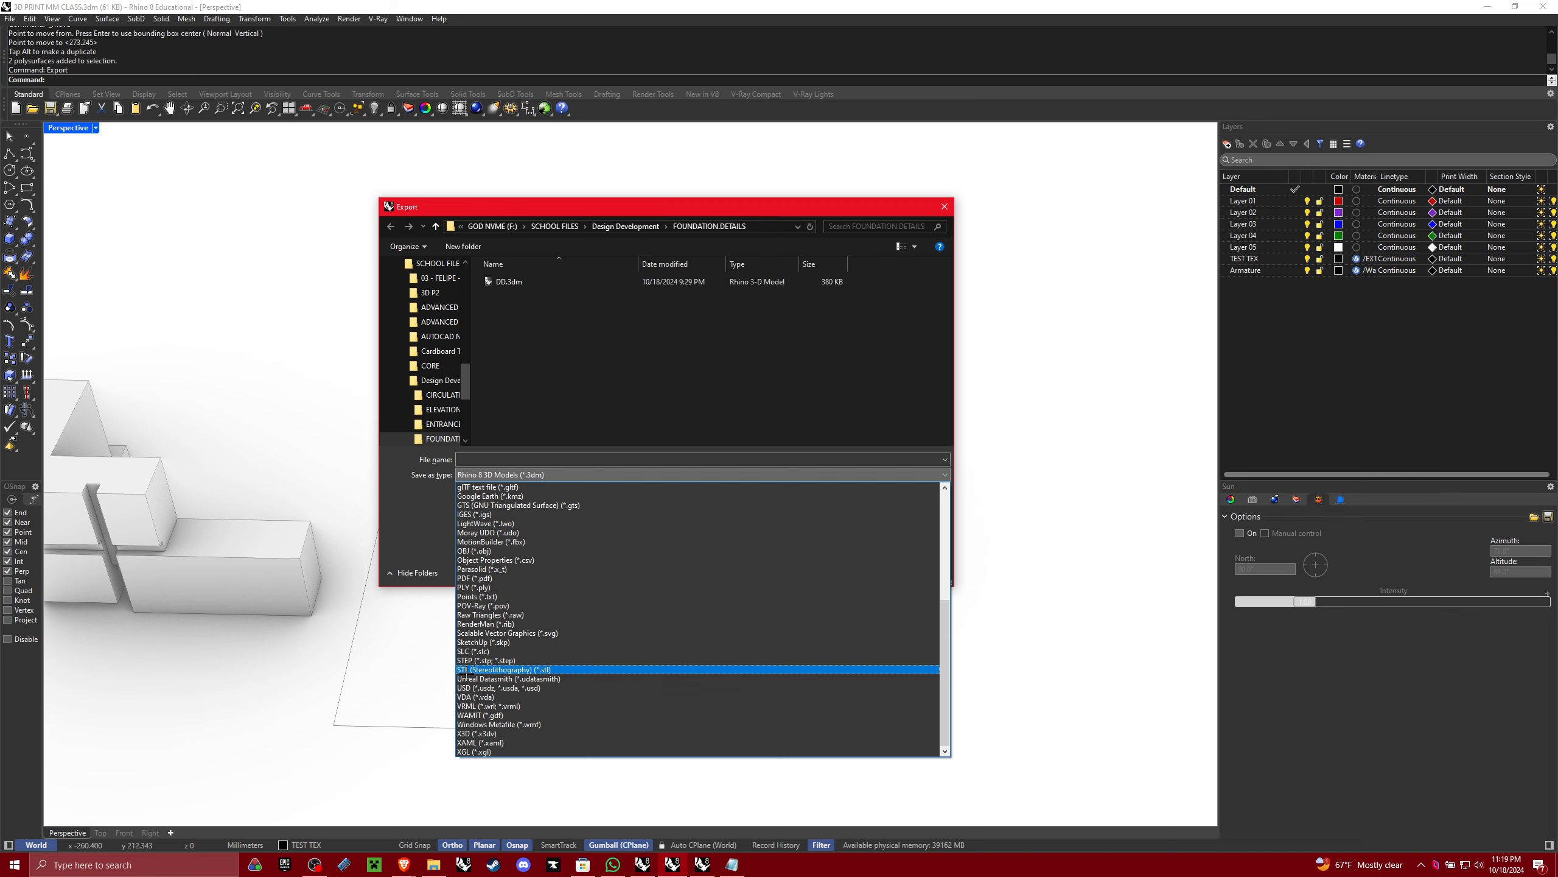
pyautogui.click(465, 476)
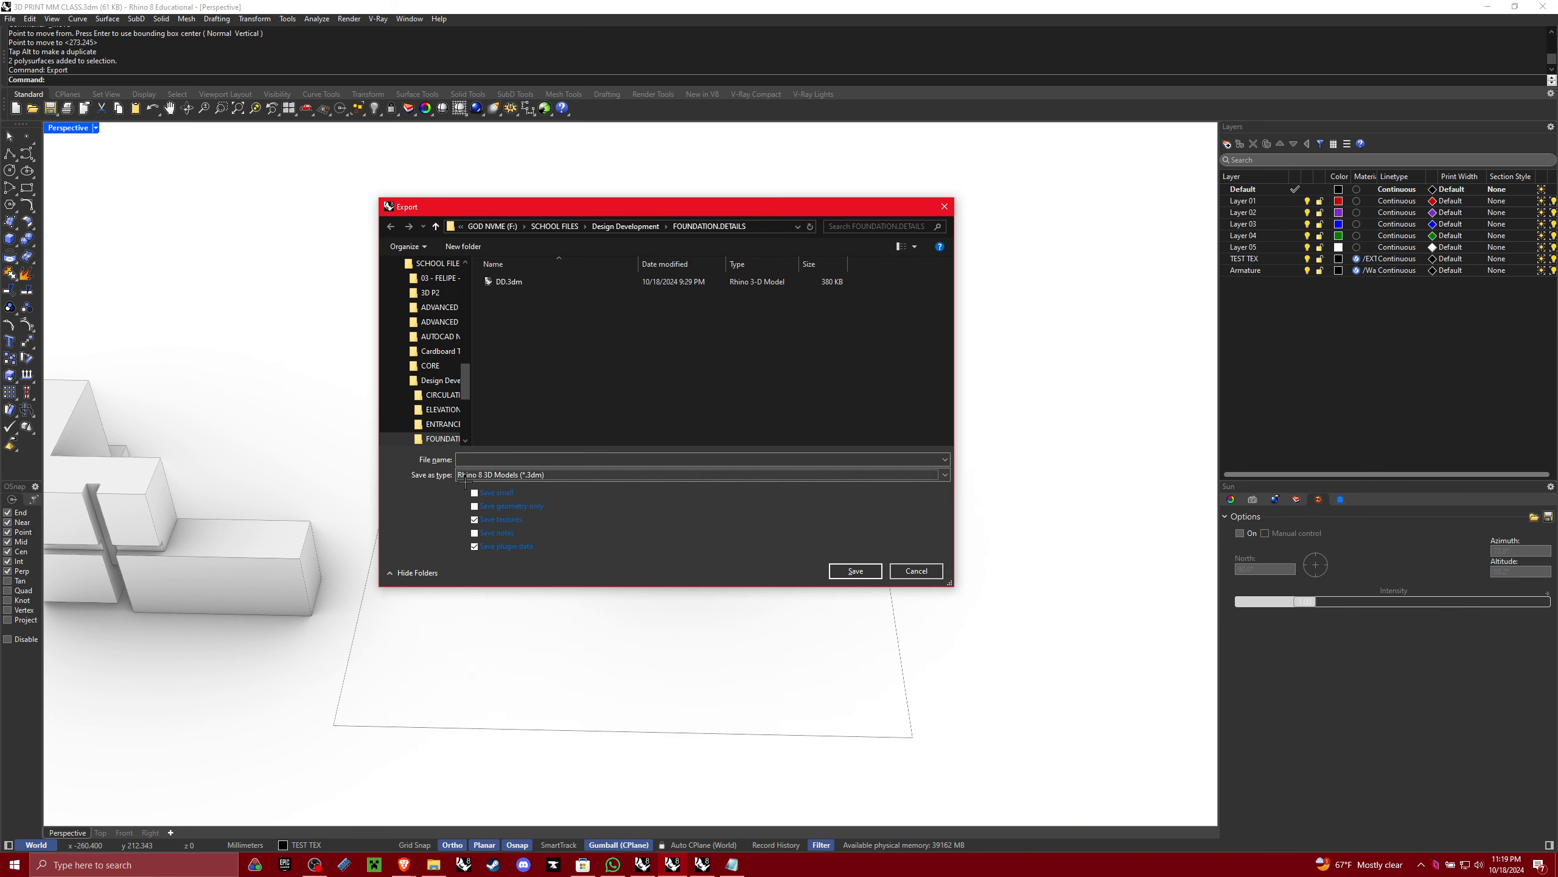
# Set the export file type to STL (Stereolithography) (*.stl)
pyautogui.click(497, 474)
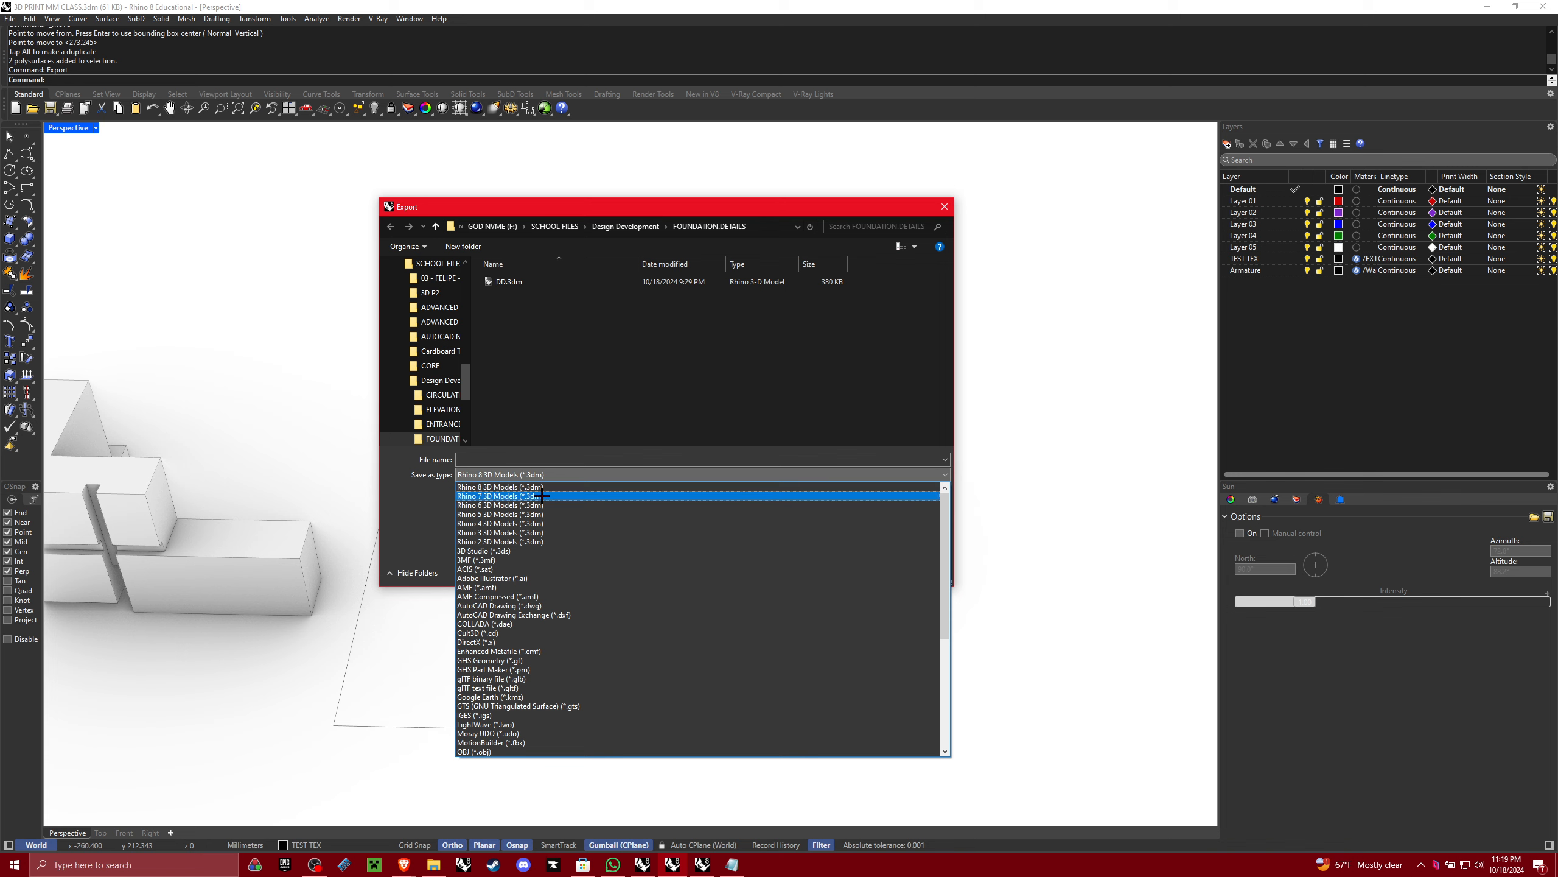
pyautogui.scroll(-2, 521, 610)
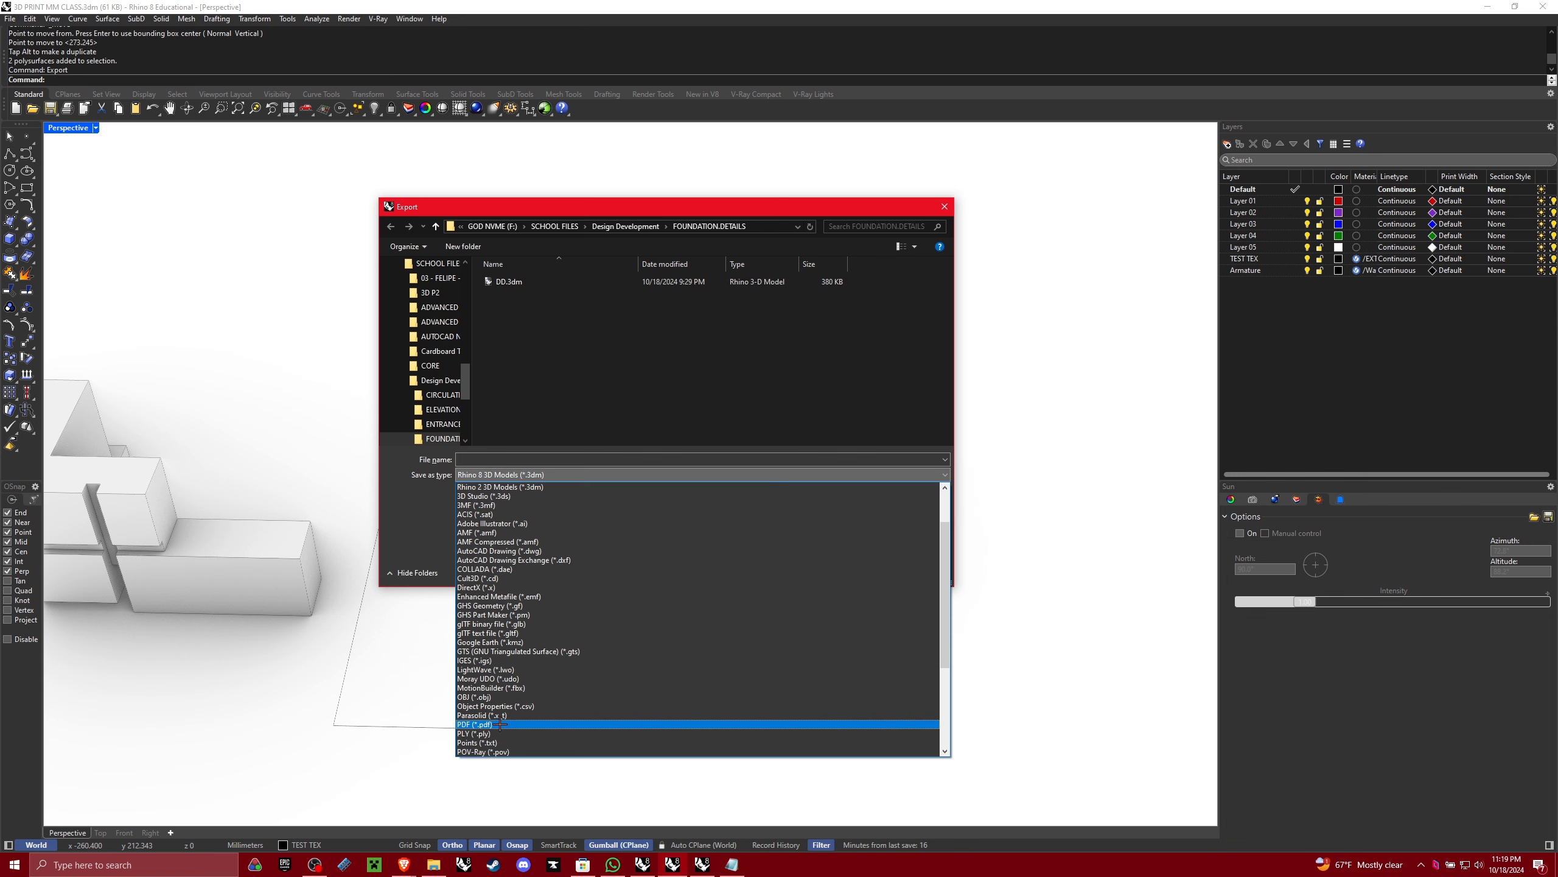
pyautogui.scroll(-5, 515, 690)
pyautogui.scroll(-1, 488, 666)
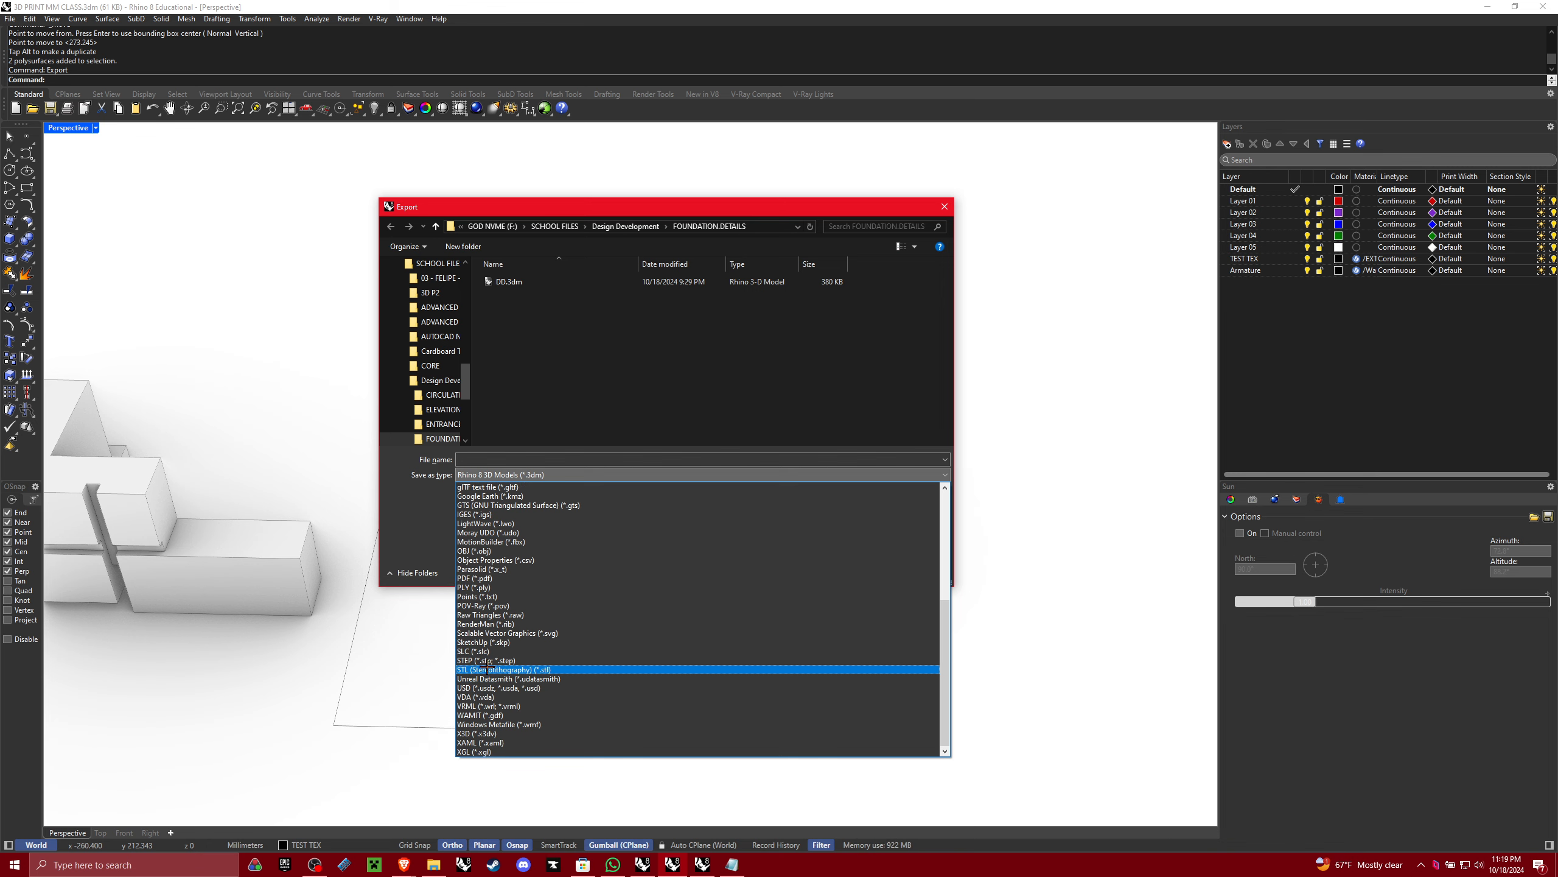
pyautogui.click(554, 669)
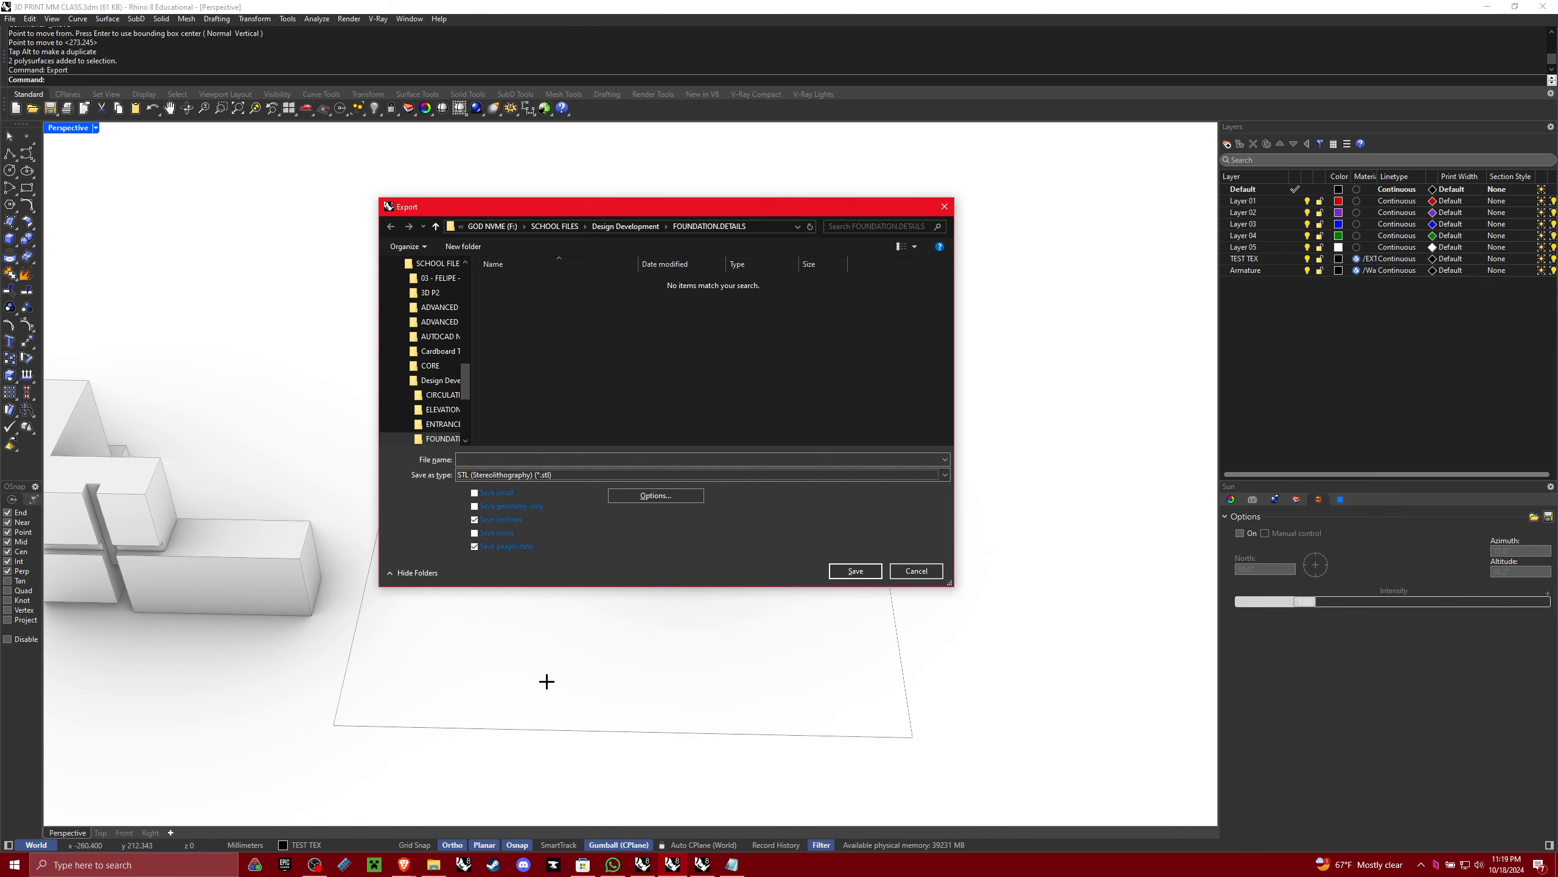
# Name the export file LANTURN and choose the Downloads folder as its destination
pyautogui.click(548, 460)
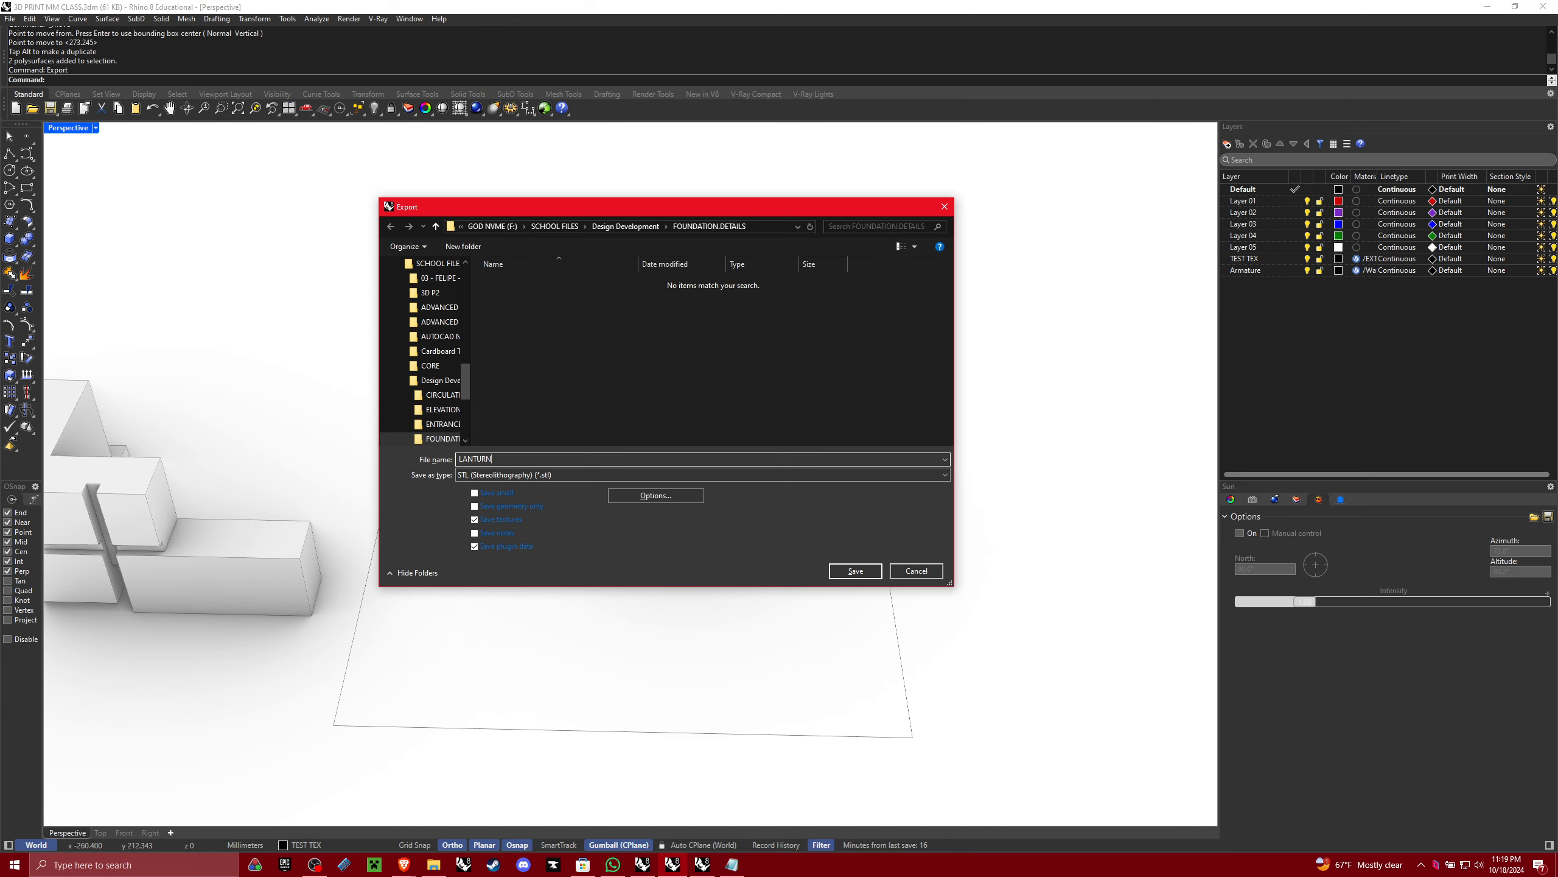
pyautogui.scroll(10, 423, 356)
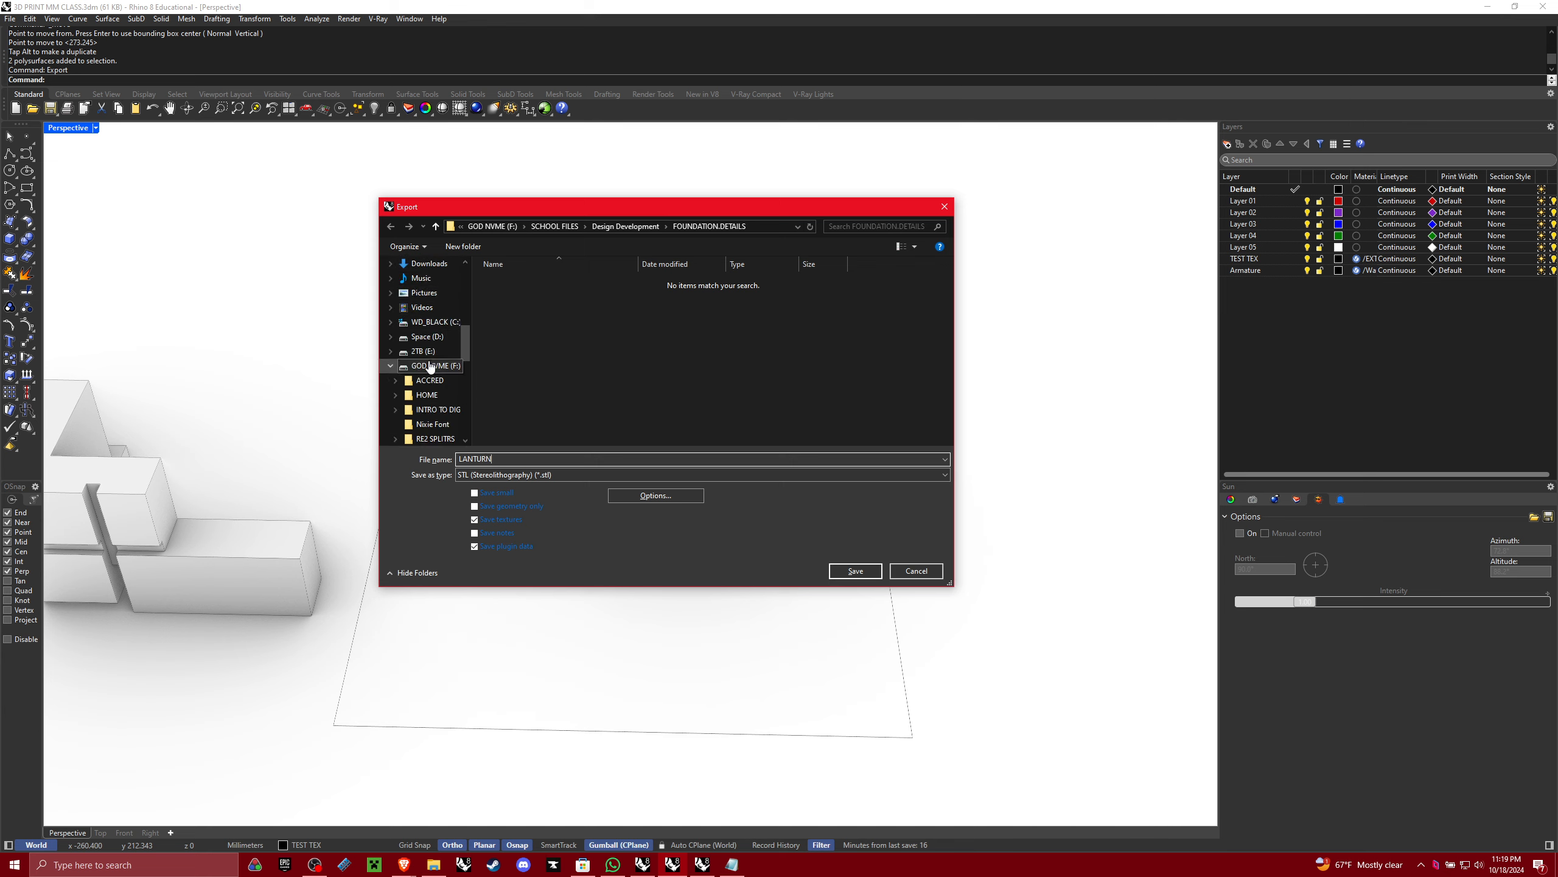
pyautogui.click(429, 419)
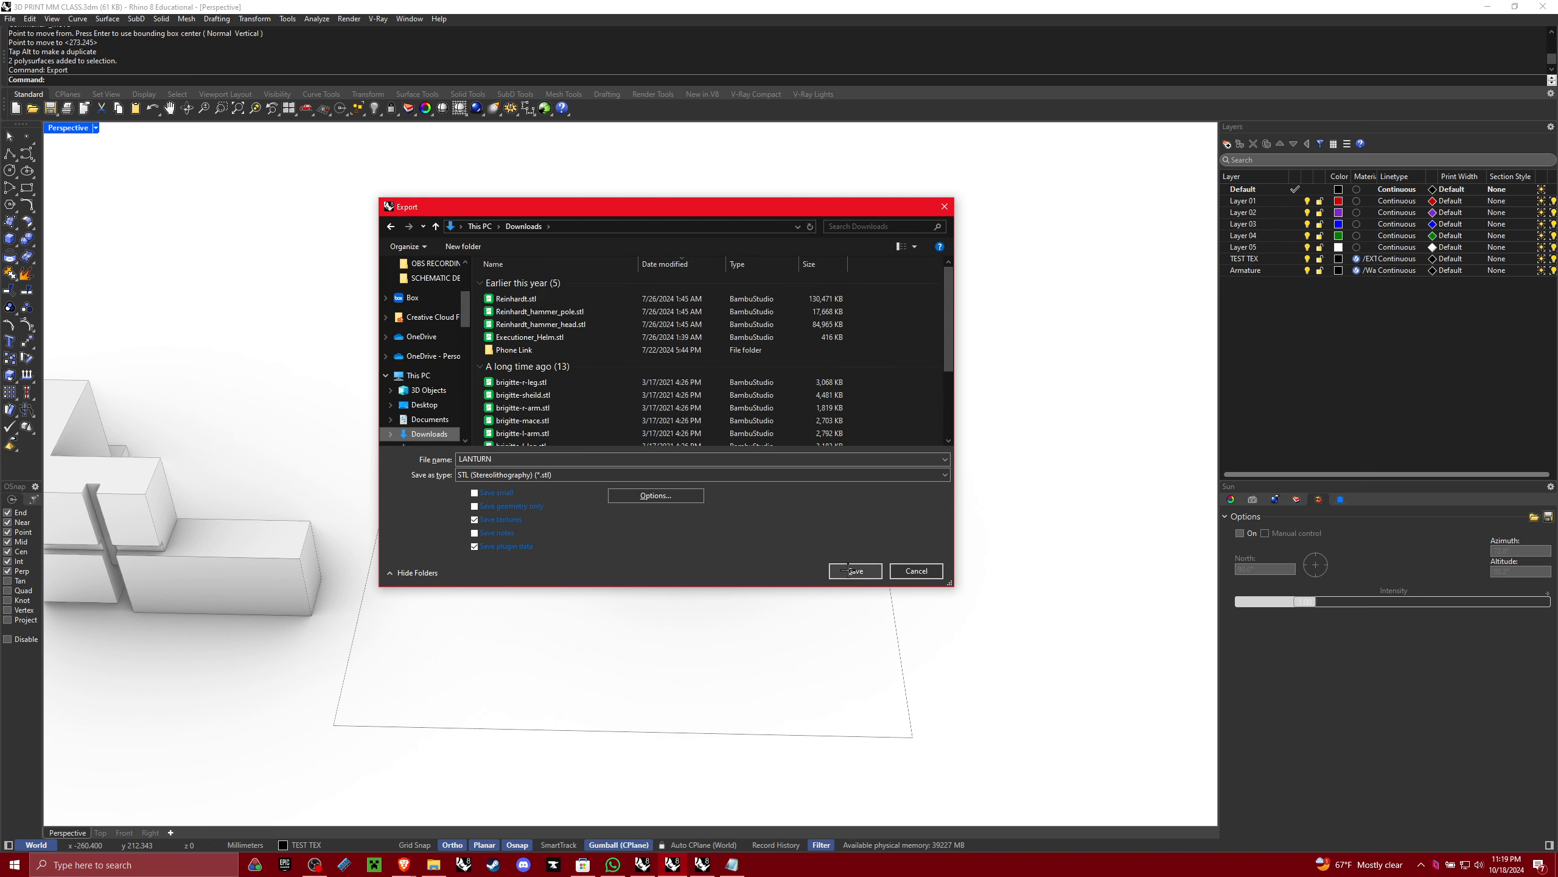
pyautogui.scroll(3, 426, 311)
pyautogui.click(426, 308)
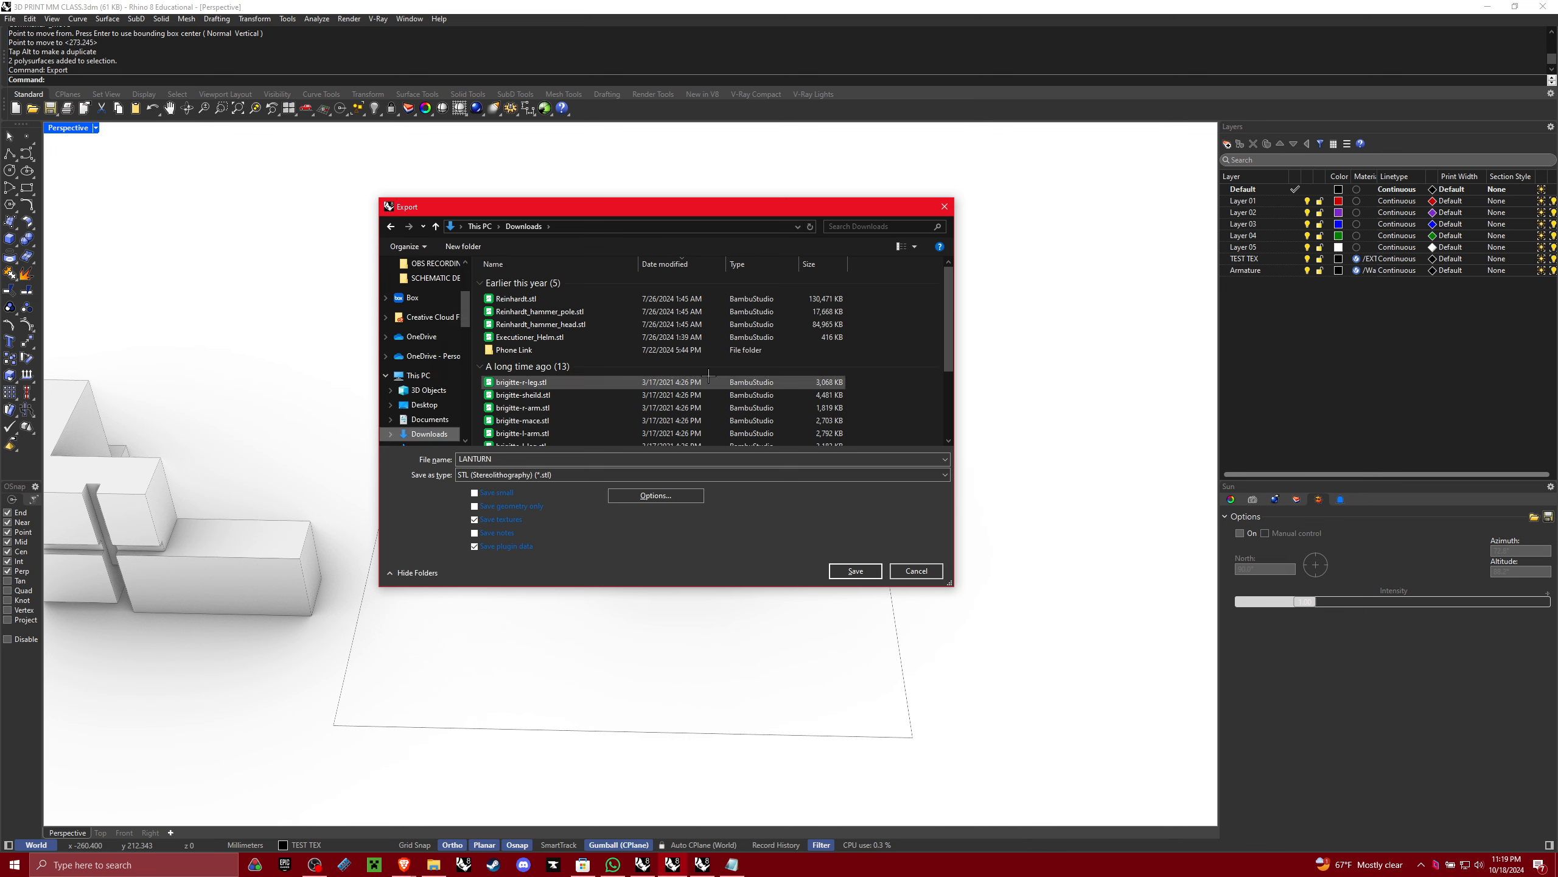
# Change the LANTURN export destination to the Desktop and save, moving the mesh options dialog off the tower
pyautogui.scroll(3, 420, 335)
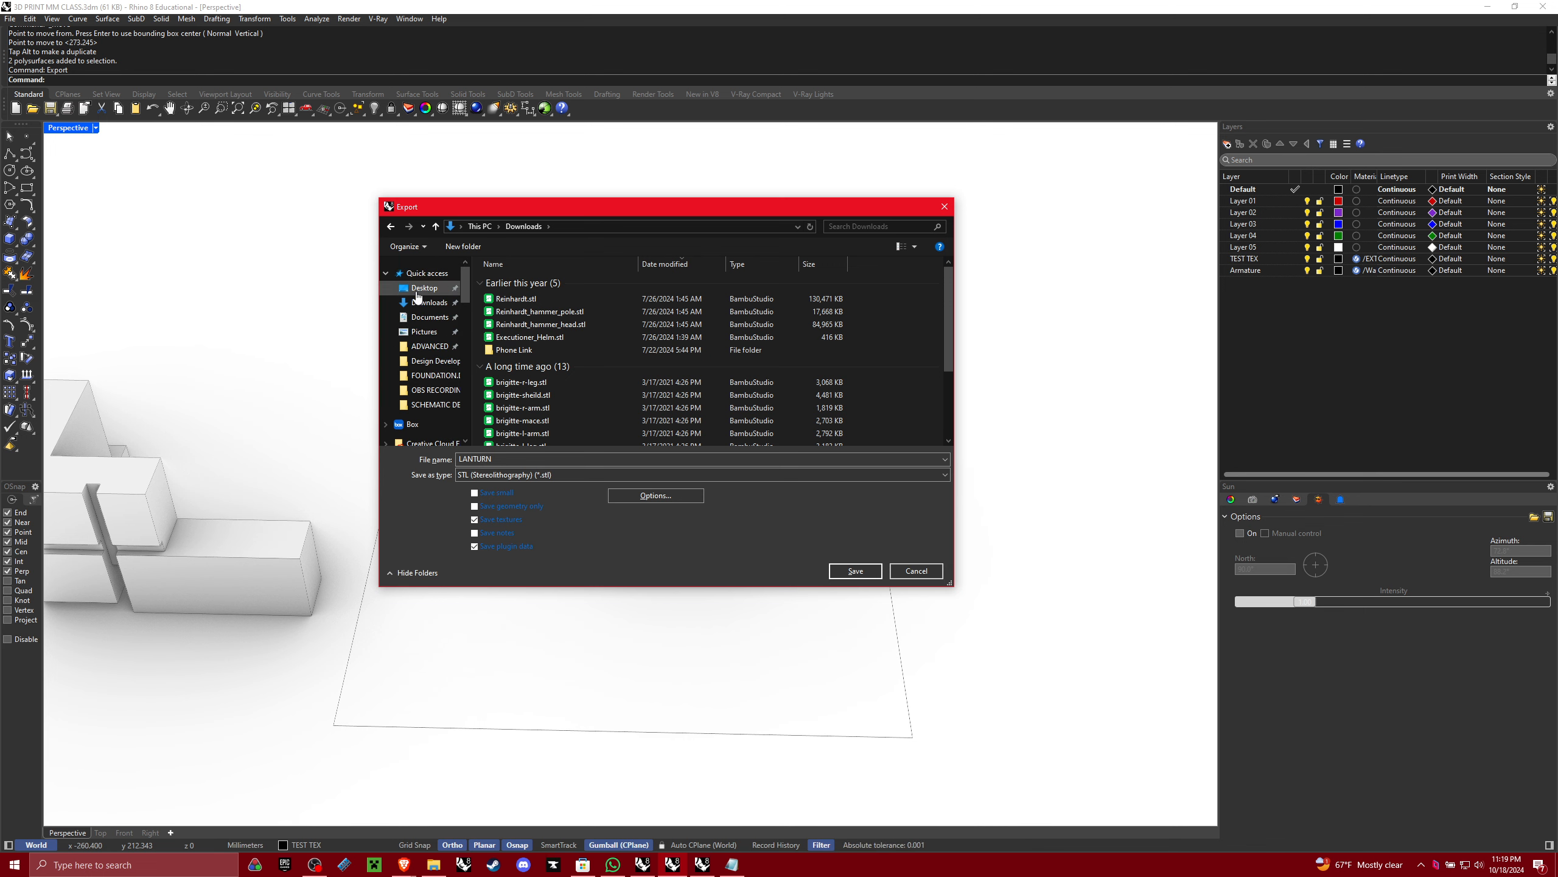
pyautogui.click(424, 288)
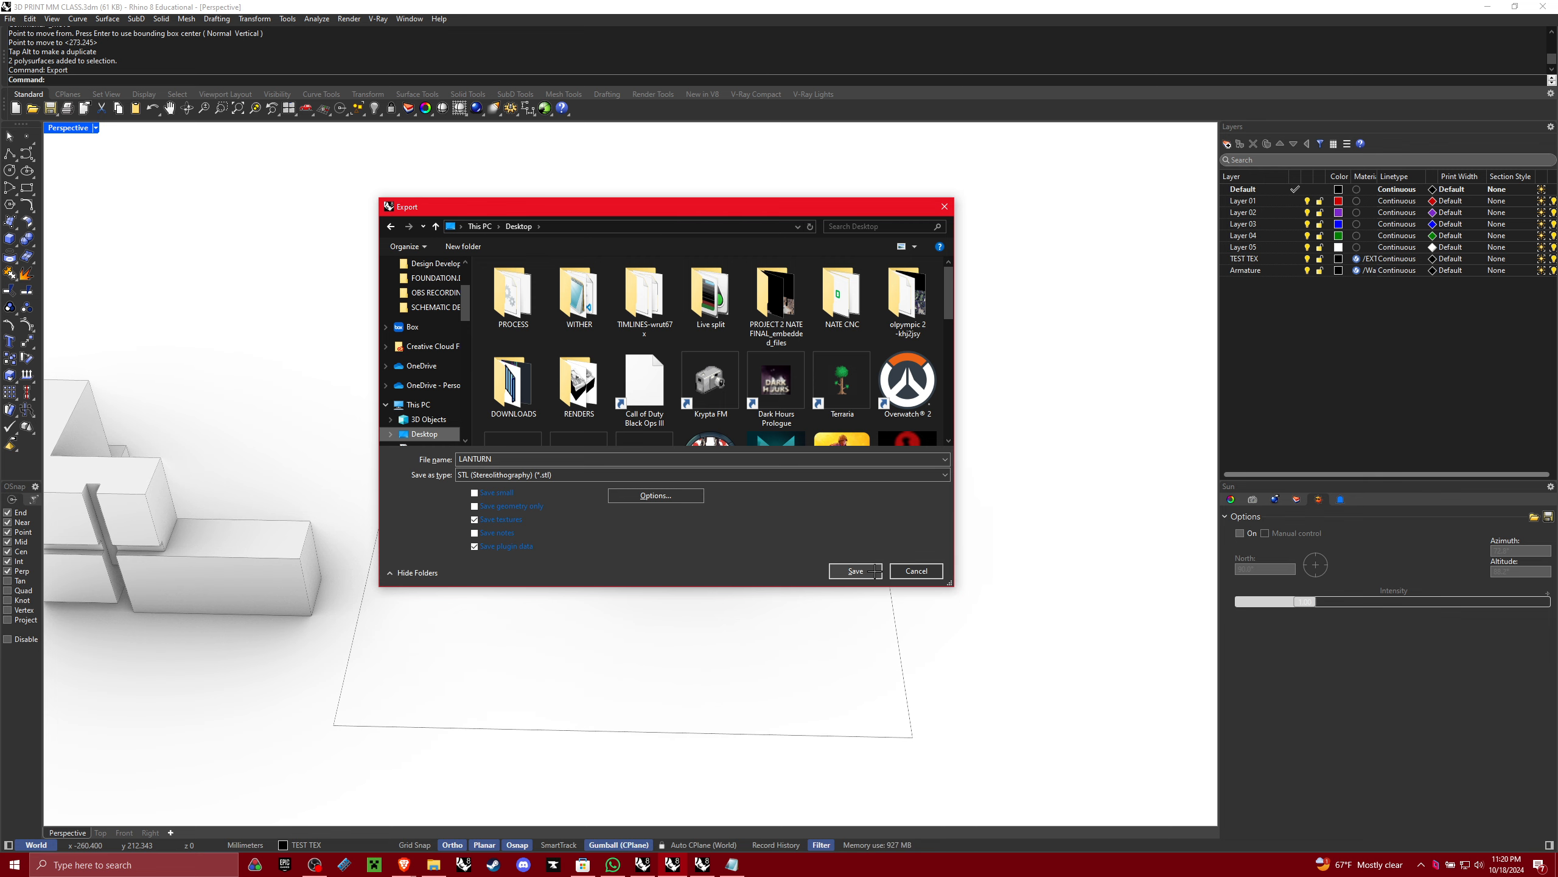
pyautogui.click(876, 571)
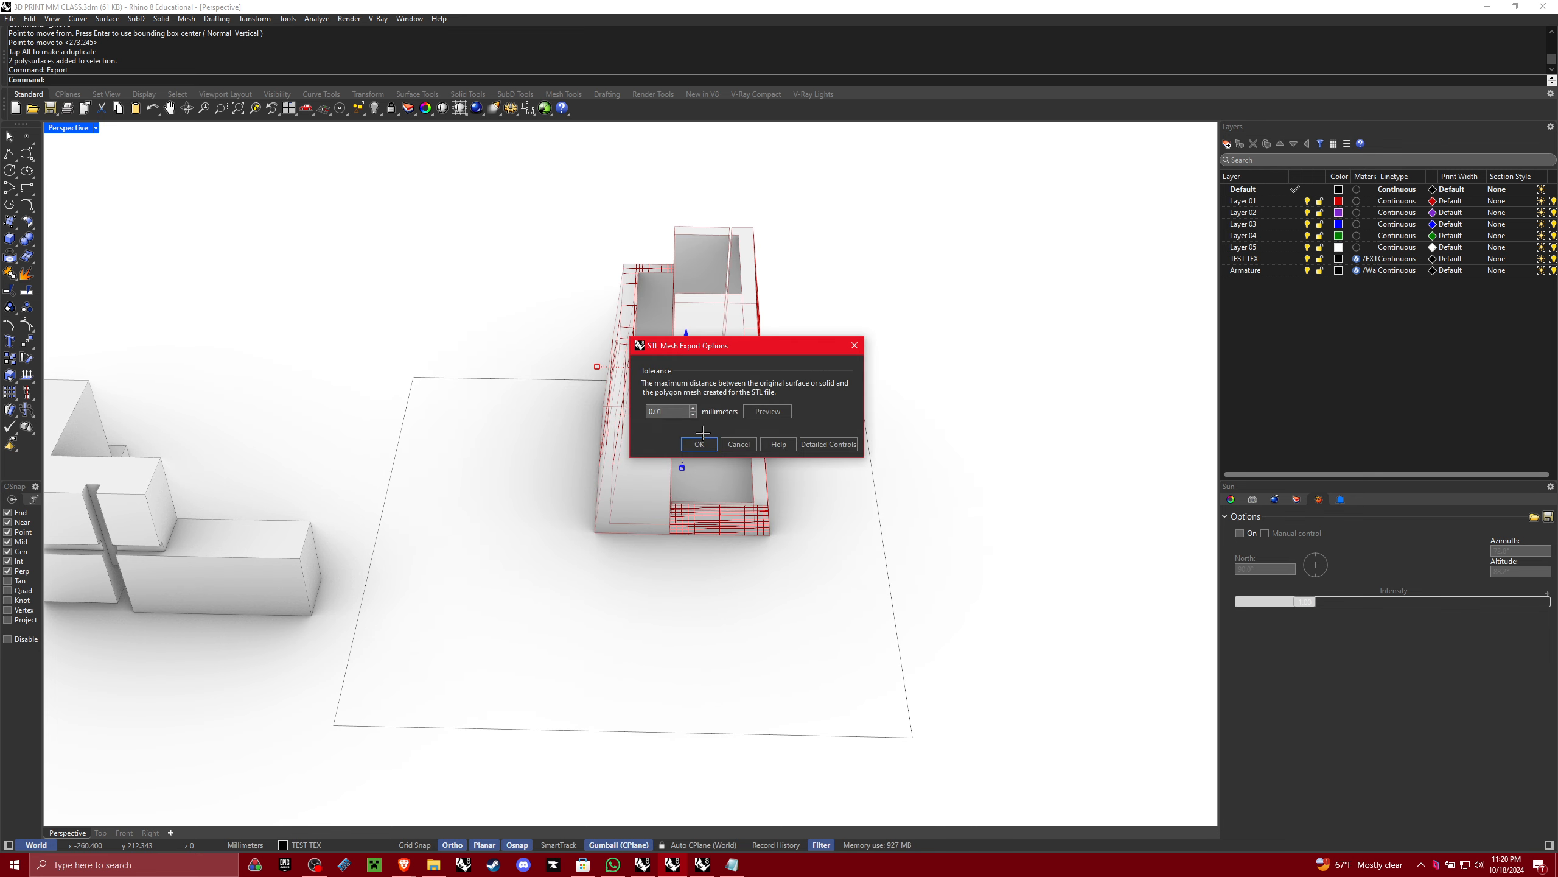
pyautogui.moveTo(718, 341); pyautogui.dragTo(705, 258)
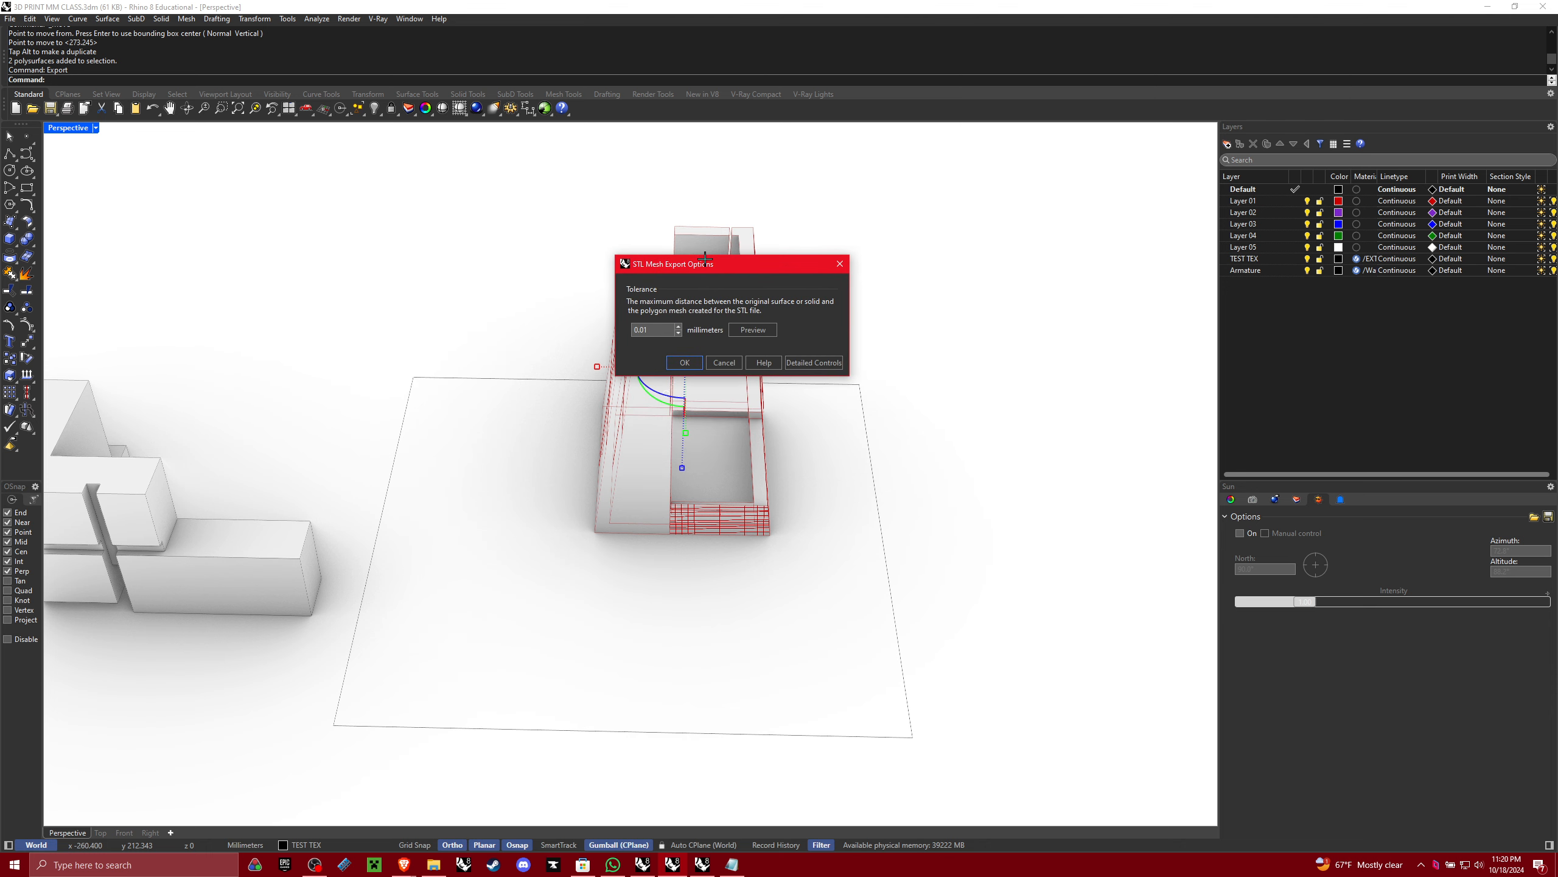
# Examine the tower's edges, corners and wall surfaces up close while considering the STL mesh tolerance
pyautogui.doubleClick(649, 331)
pyautogui.scroll(14, 597, 540)
pyautogui.moveTo(576, 548); pyautogui.dragTo(462, 641, button='right')
pyautogui.scroll(-12, 574, 548)
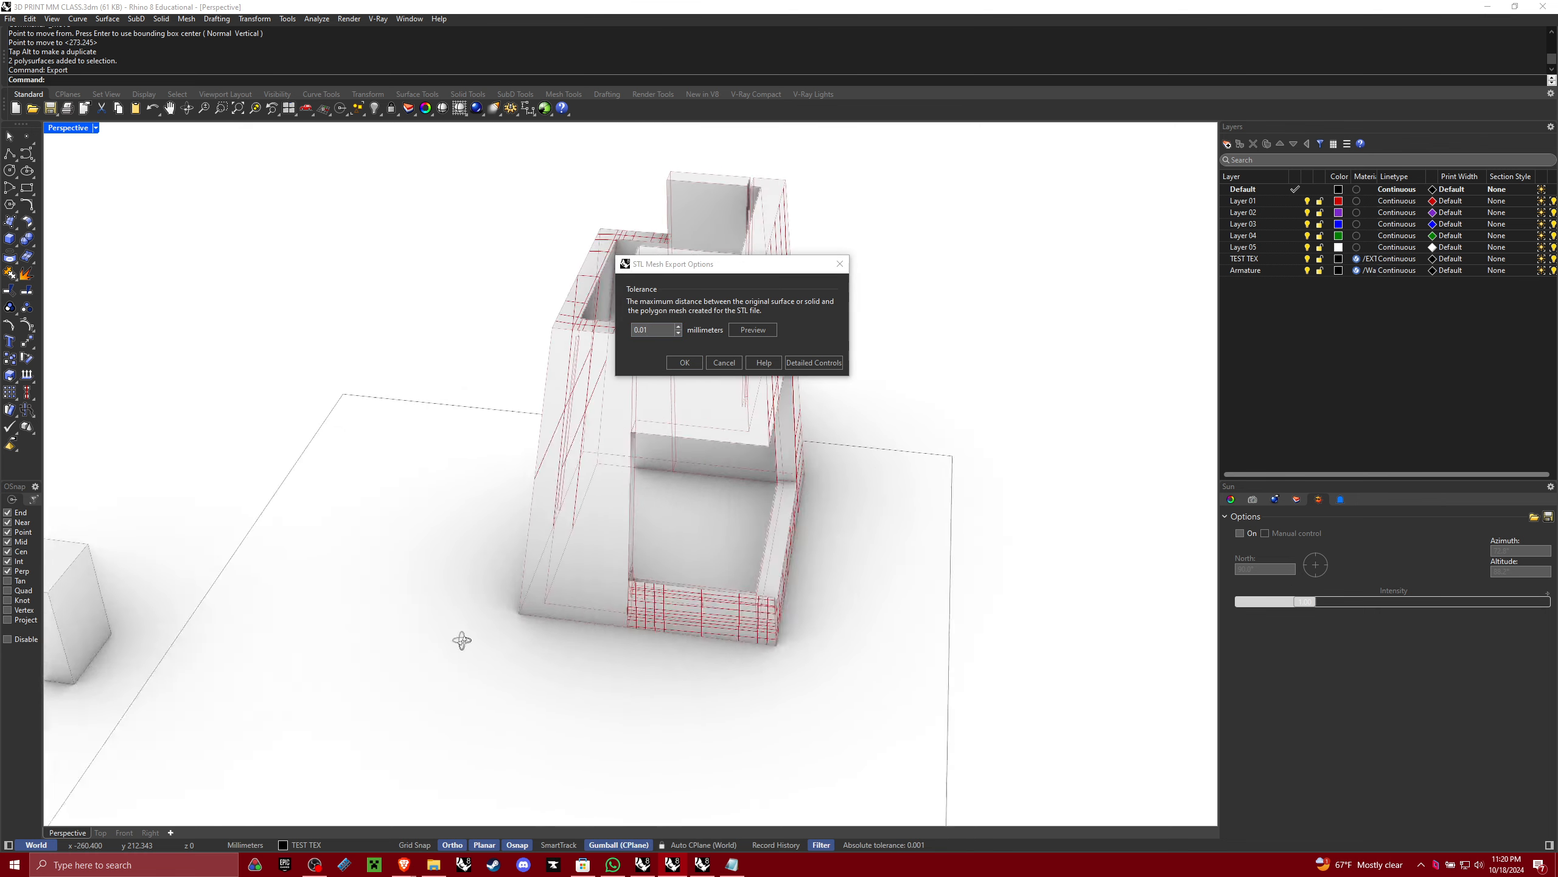
pyautogui.scroll(10, 462, 641)
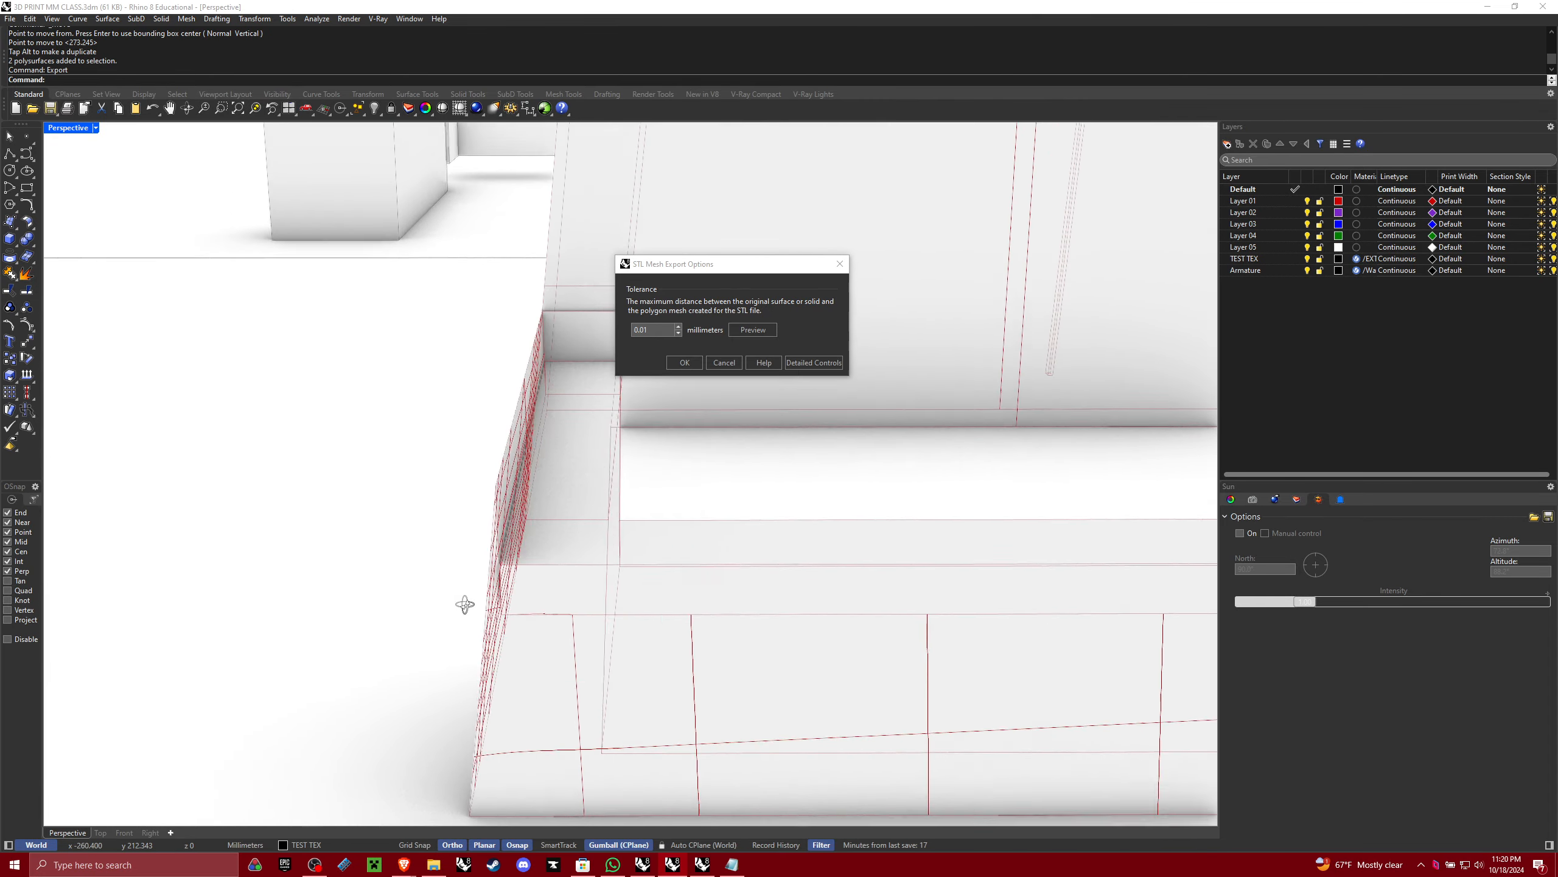
pyautogui.moveTo(465, 604); pyautogui.dragTo(428, 449, button='right')
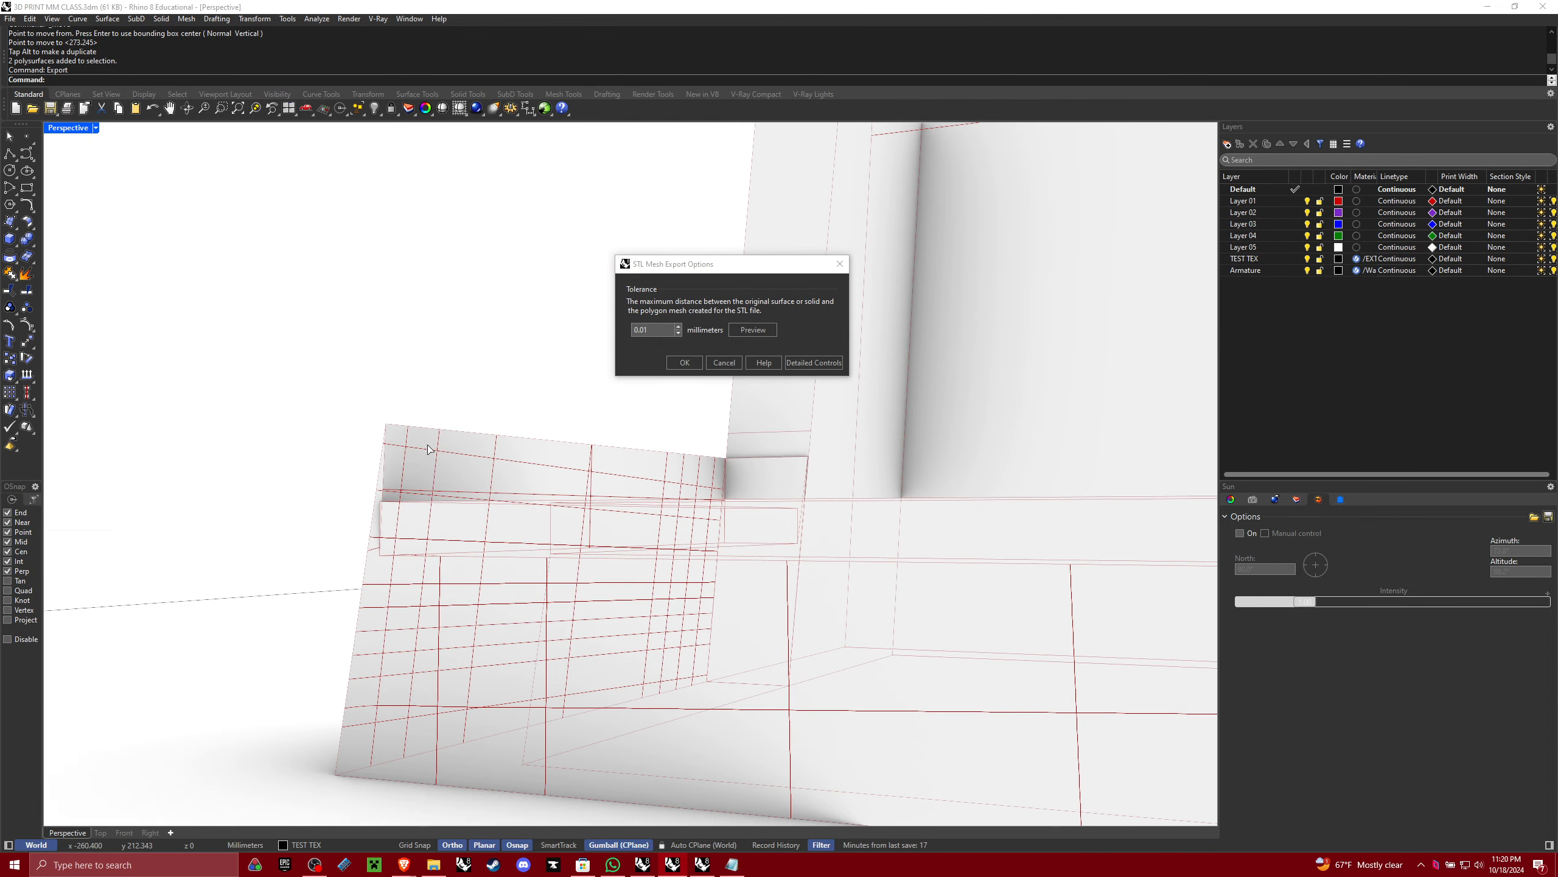
pyautogui.scroll(6, 393, 433)
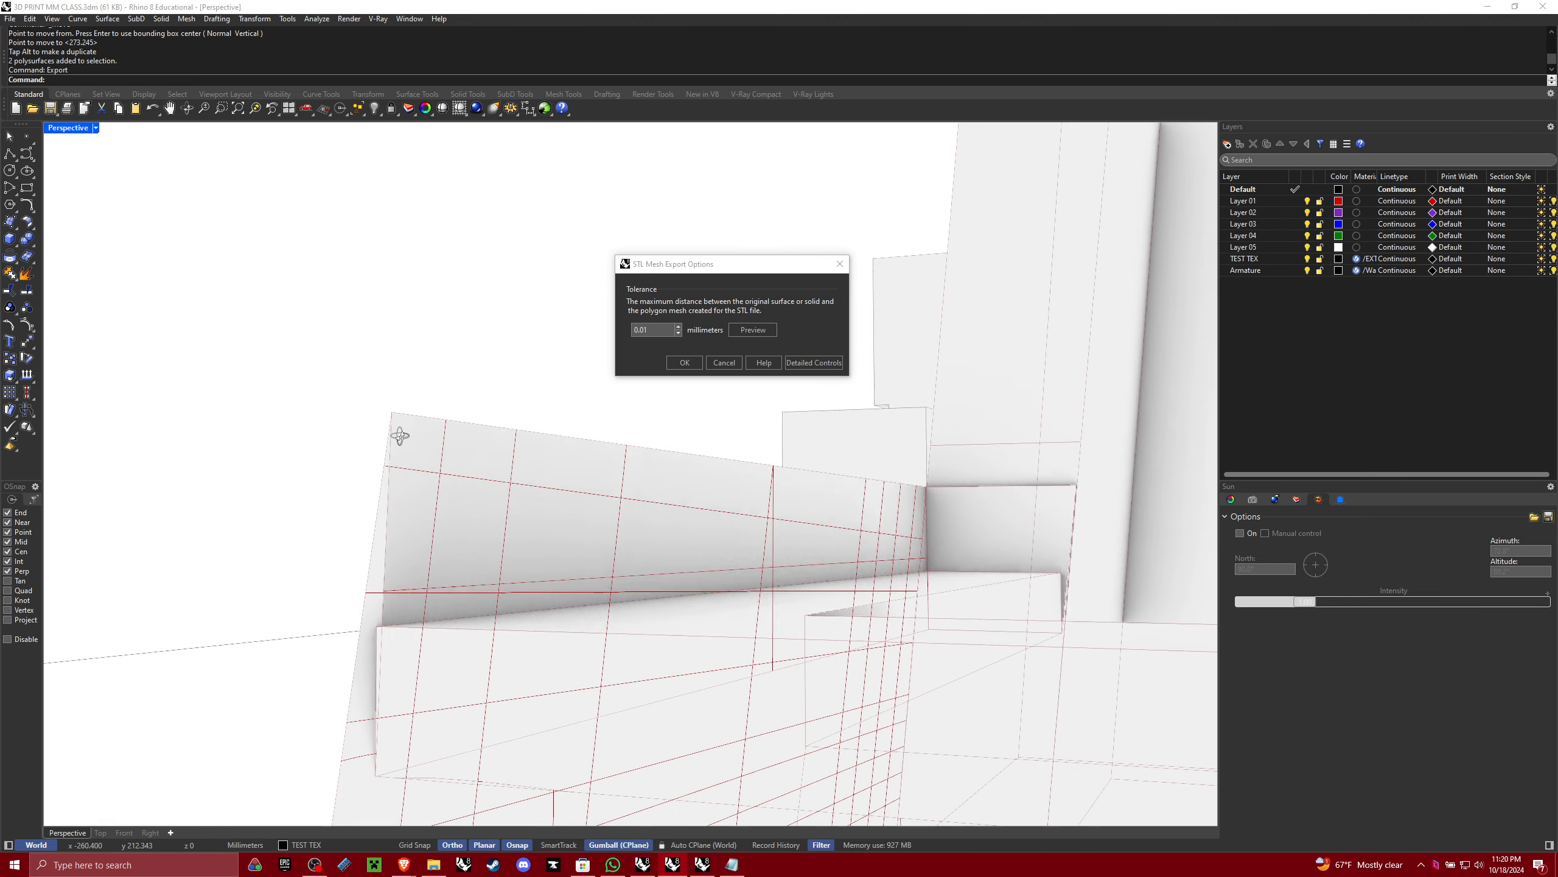
pyautogui.moveTo(402, 428); pyautogui.dragTo(420, 431, button='right')
pyautogui.scroll(4, 497, 386)
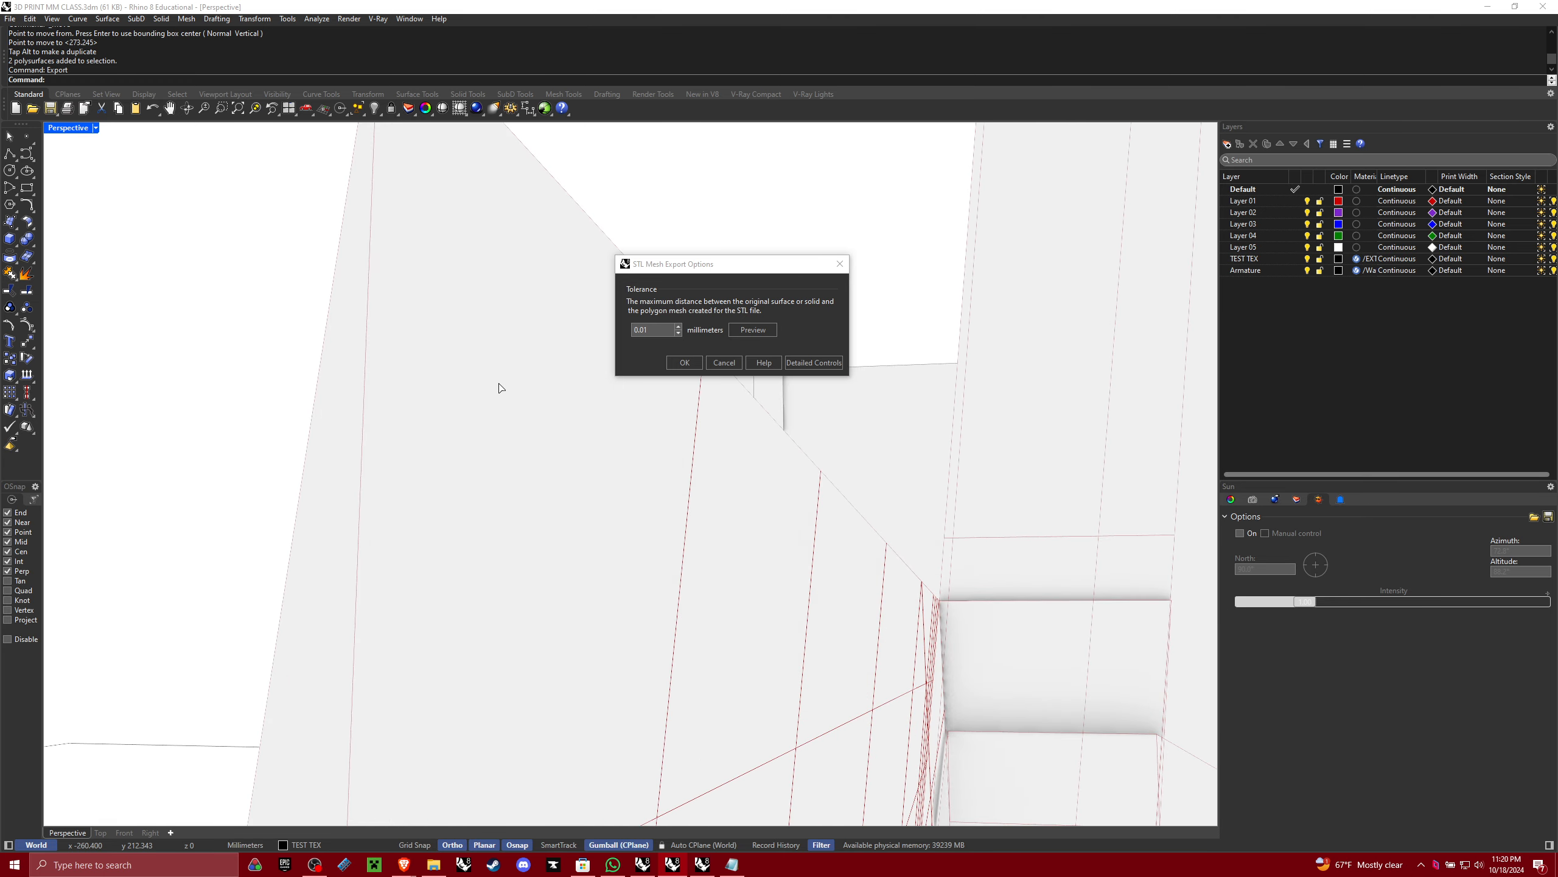
pyautogui.scroll(-3, 499, 389)
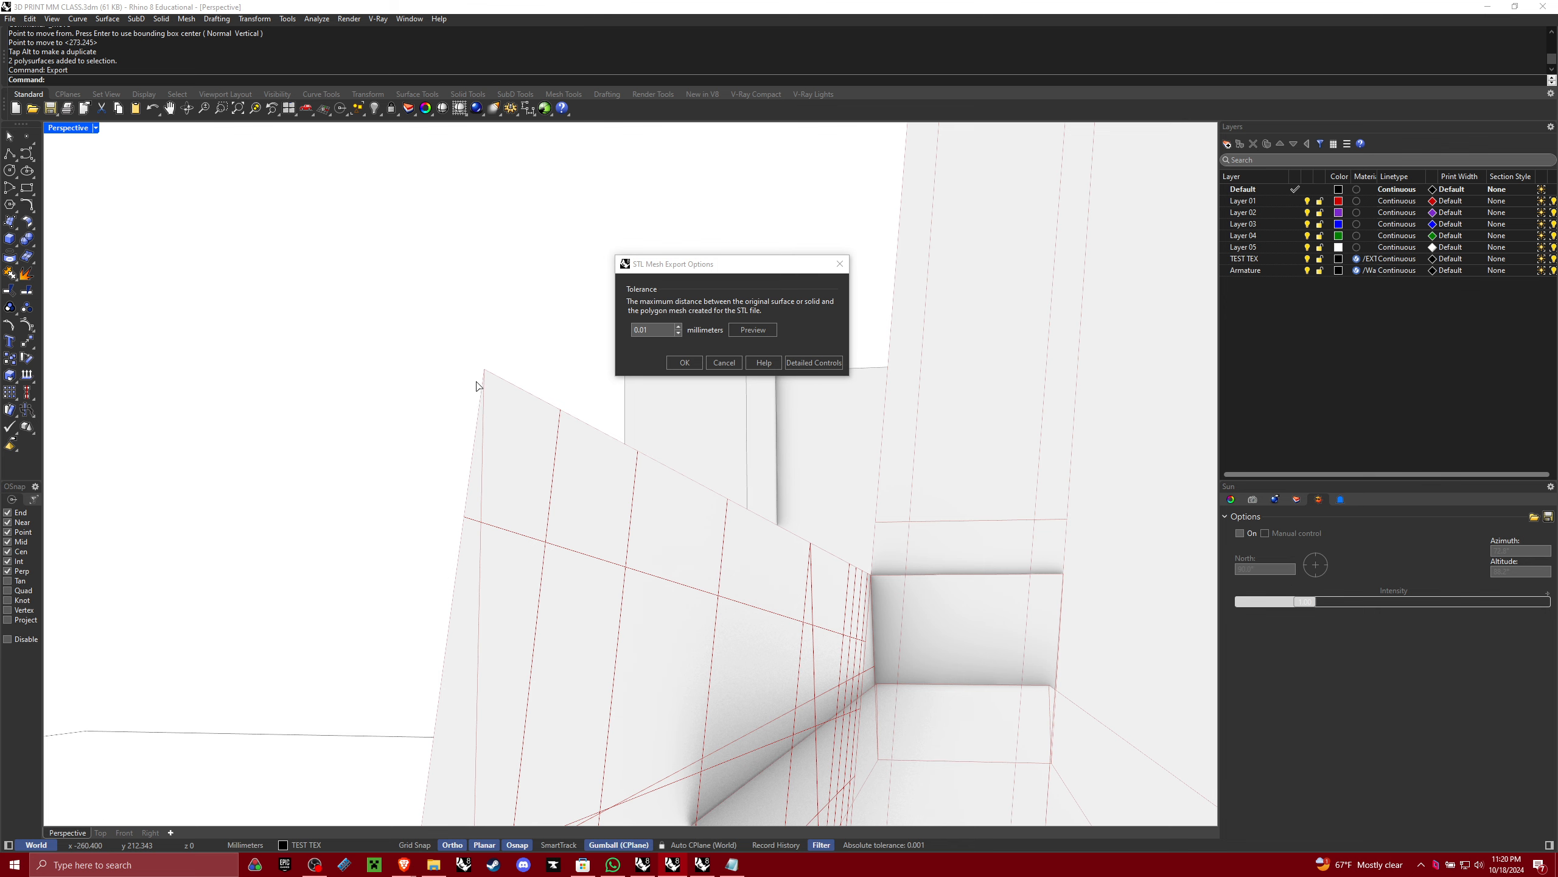
pyautogui.moveTo(901, 600); pyautogui.dragTo(807, 517, button='right')
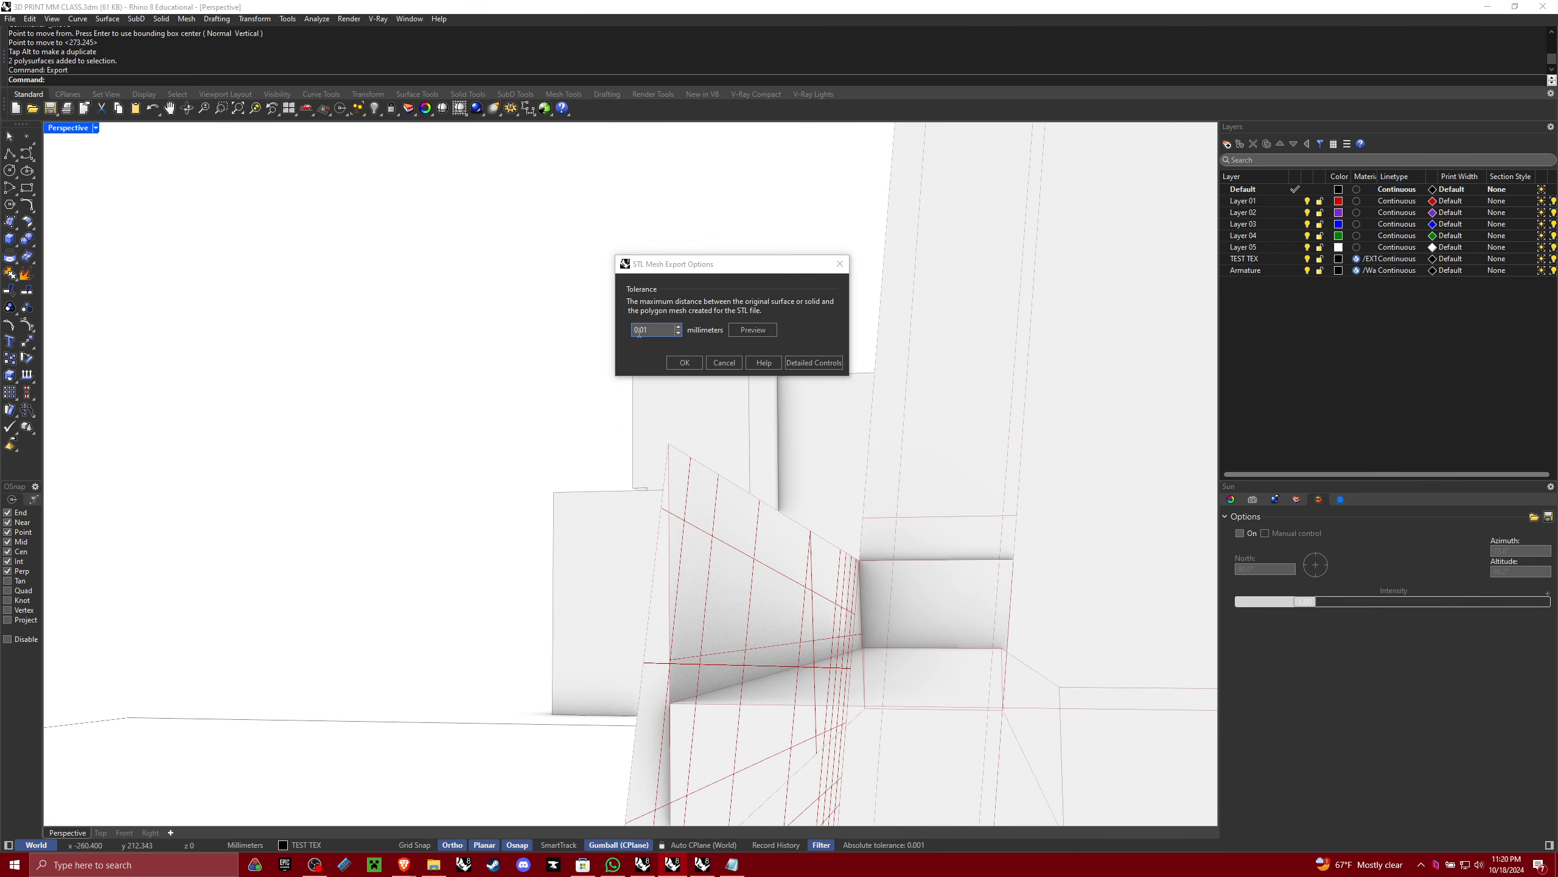
pyautogui.moveTo(646, 327); pyautogui.dragTo(622, 330)
pyautogui.keyDown('shift'); pyautogui.moveTo(675, 476); pyautogui.dragTo(277, 314, button='right'); pyautogui.keyUp('shift')
pyautogui.scroll(2, 661, 452)
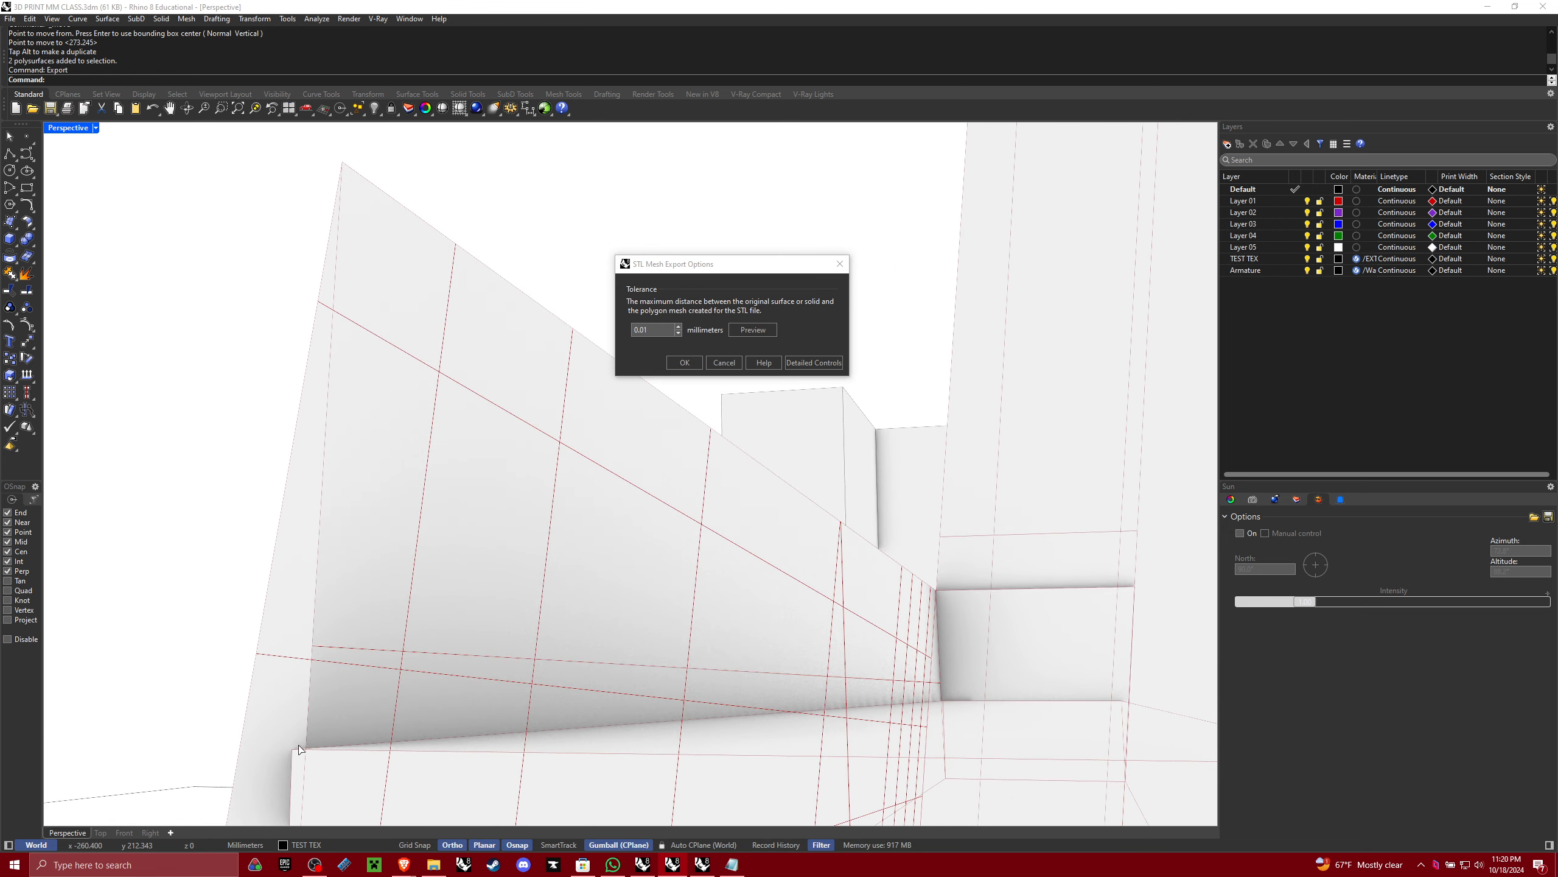
pyautogui.scroll(-8, 626, 703)
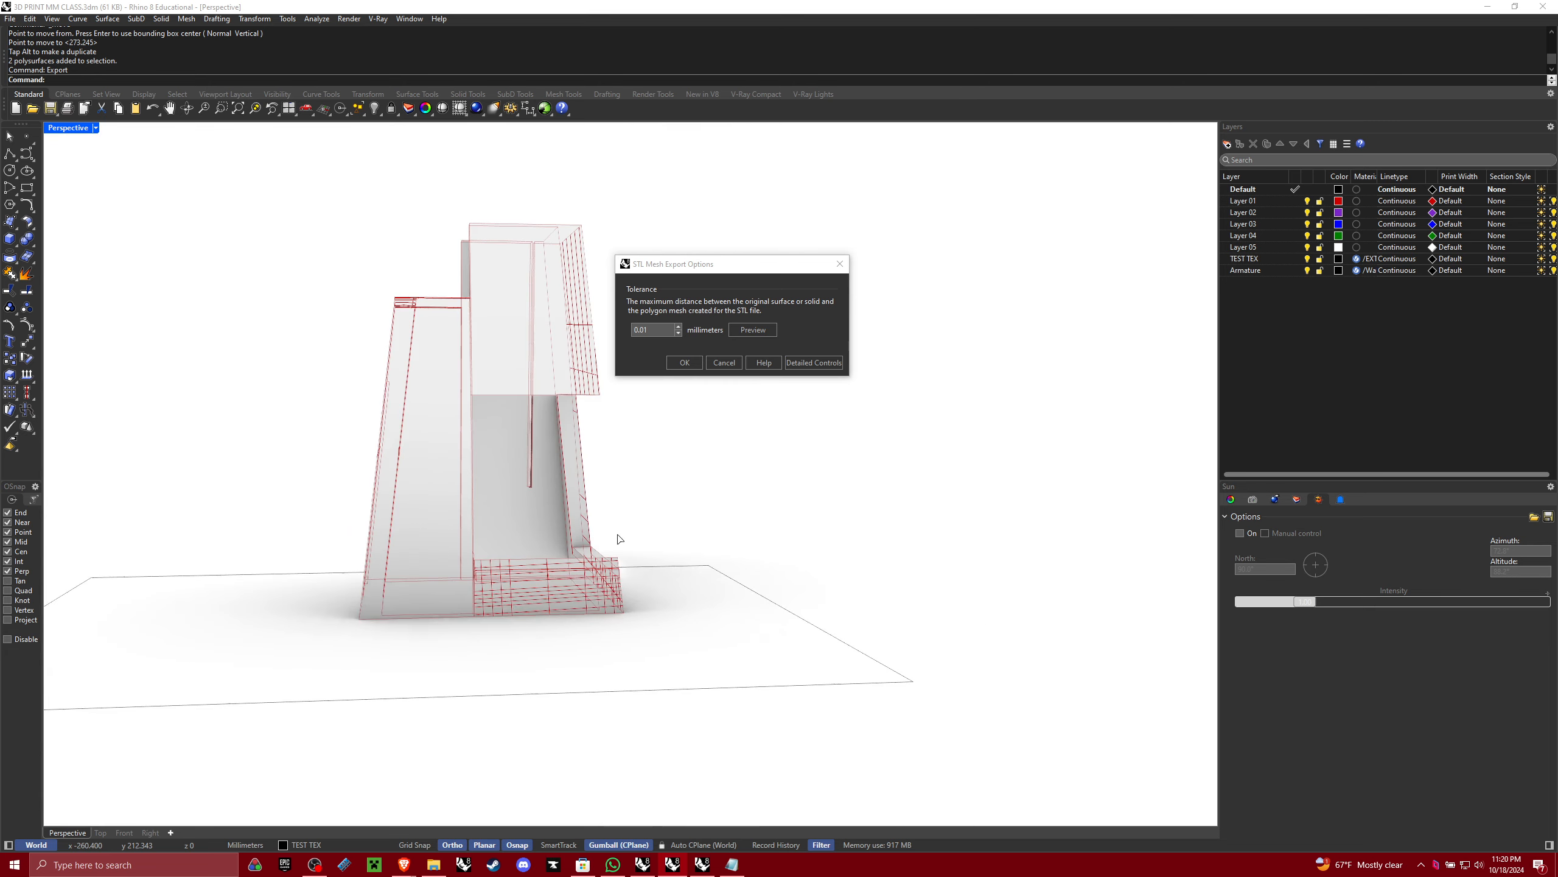
# Finish the tower's STL export with a mesh tolerance of 0.01 millimeters
pyautogui.click(655, 331)
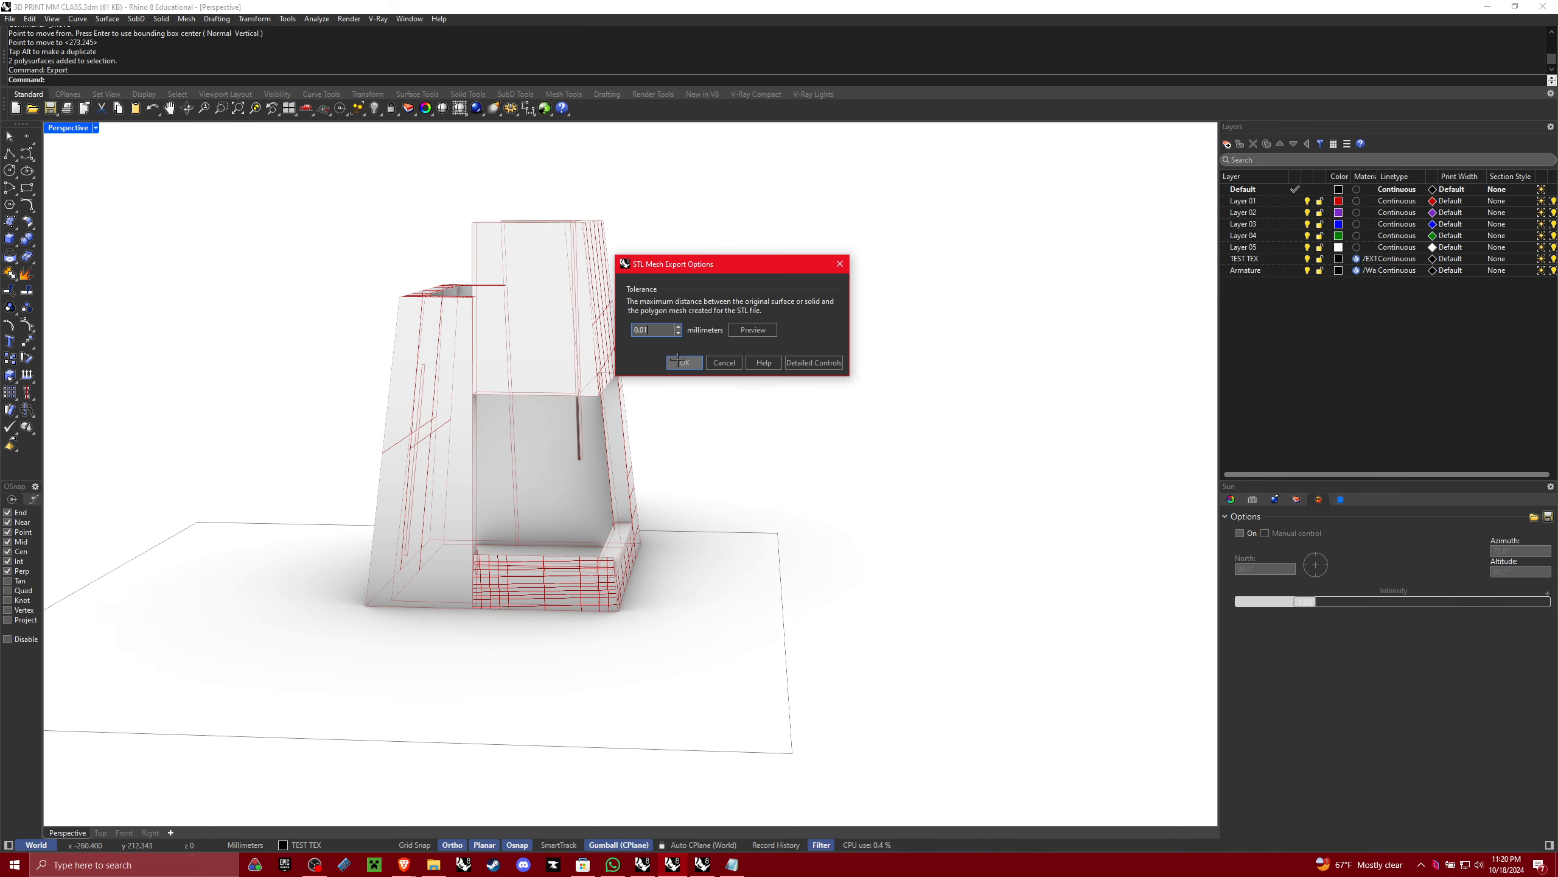
pyautogui.click(682, 362)
pyautogui.scroll(-5, 581, 428)
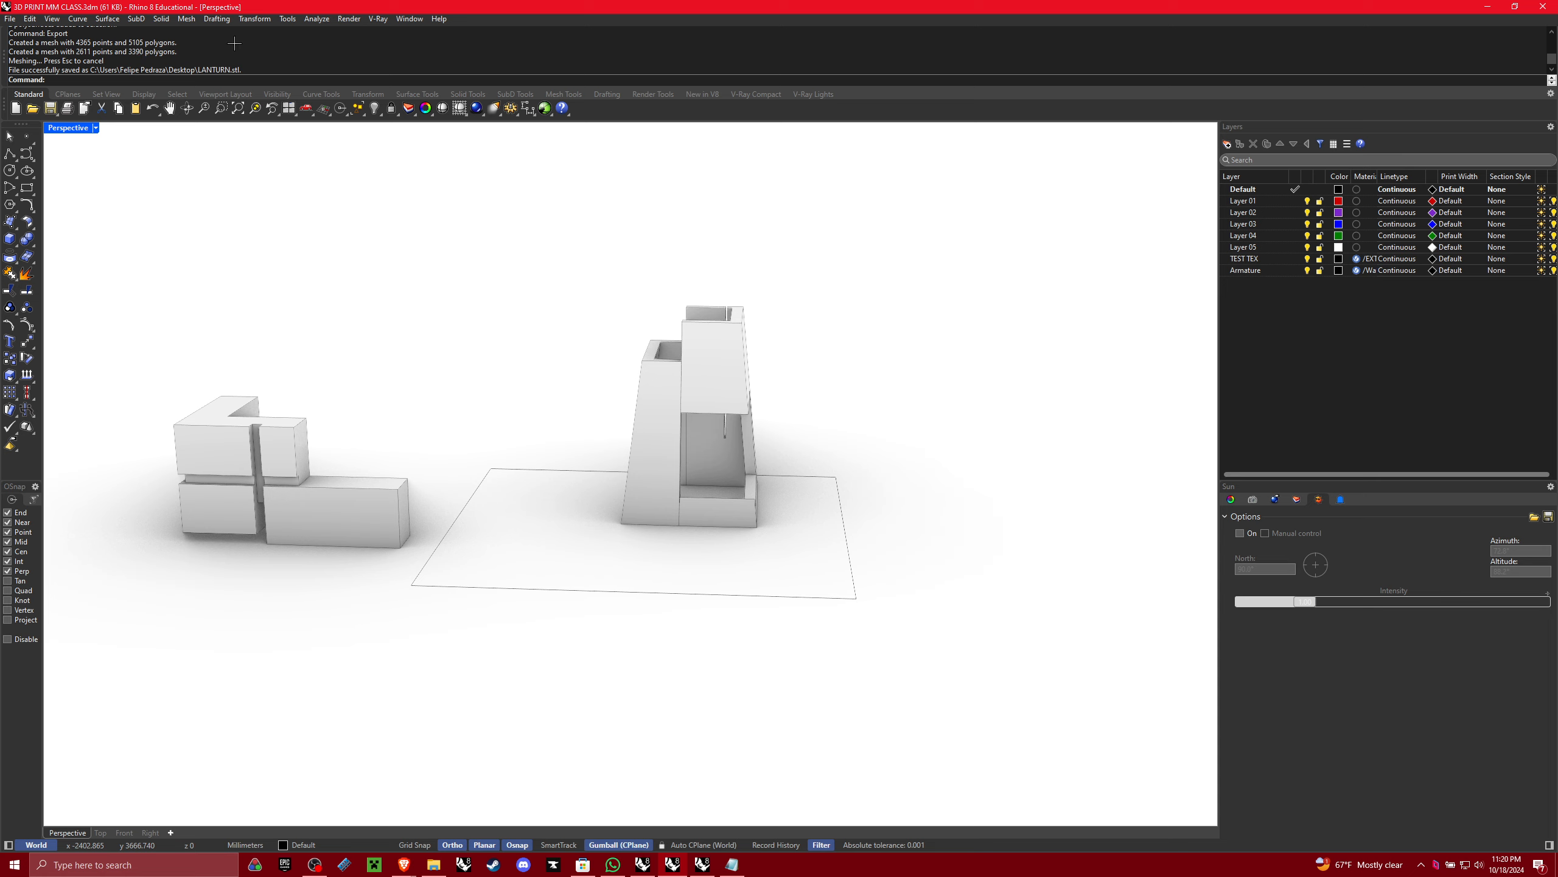
# Check the saved location of the LANTURN file in the command history
pyautogui.moveTo(244, 67); pyautogui.dragTo(10, 72)
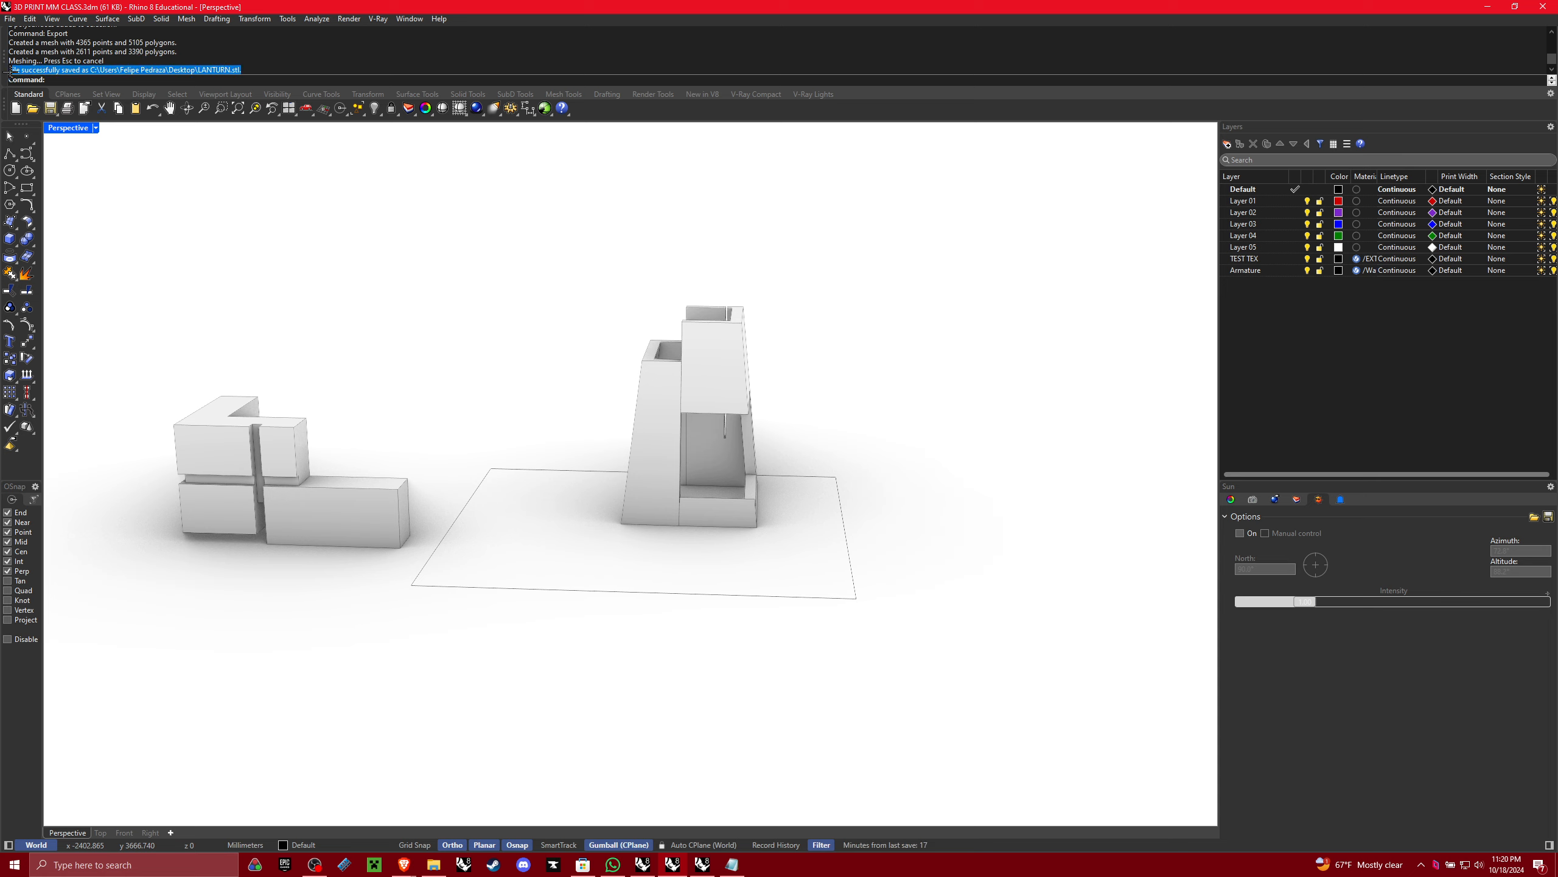
pyautogui.moveTo(246, 72); pyautogui.dragTo(91, 71)
pyautogui.click(443, 306)
# Export the L-shaped model to the Desktop as an STL named ARMATURE, with a mesh tolerance of 0.01 millimeters
pyautogui.keyDown('shift'); pyautogui.moveTo(413, 361); pyautogui.dragTo(573, 411, button='right'); pyautogui.keyUp('shift')
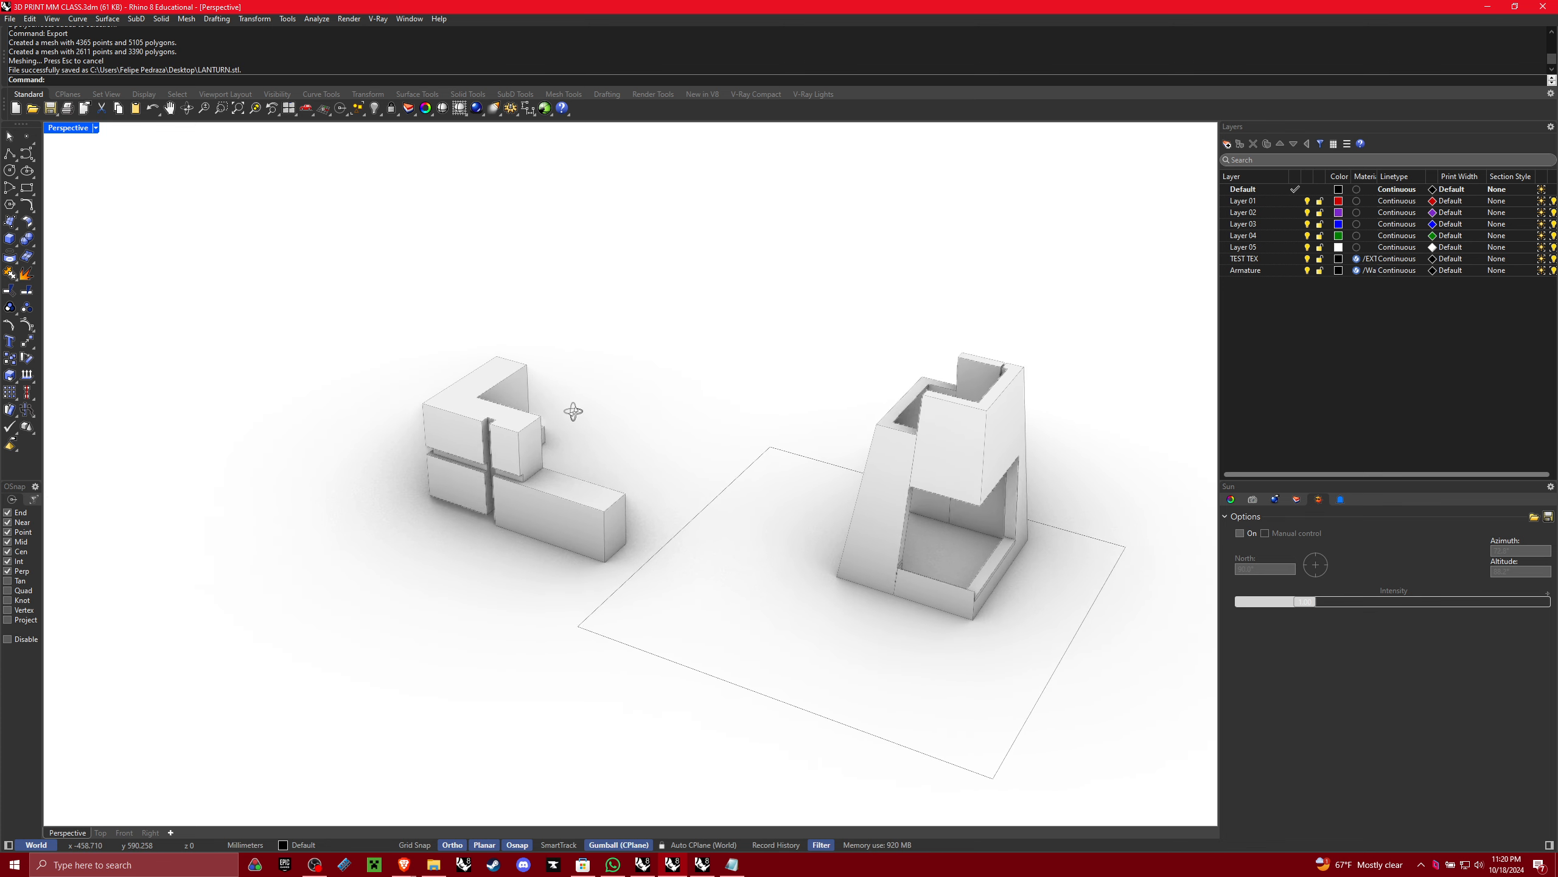
pyautogui.click(517, 496)
pyautogui.write('export')
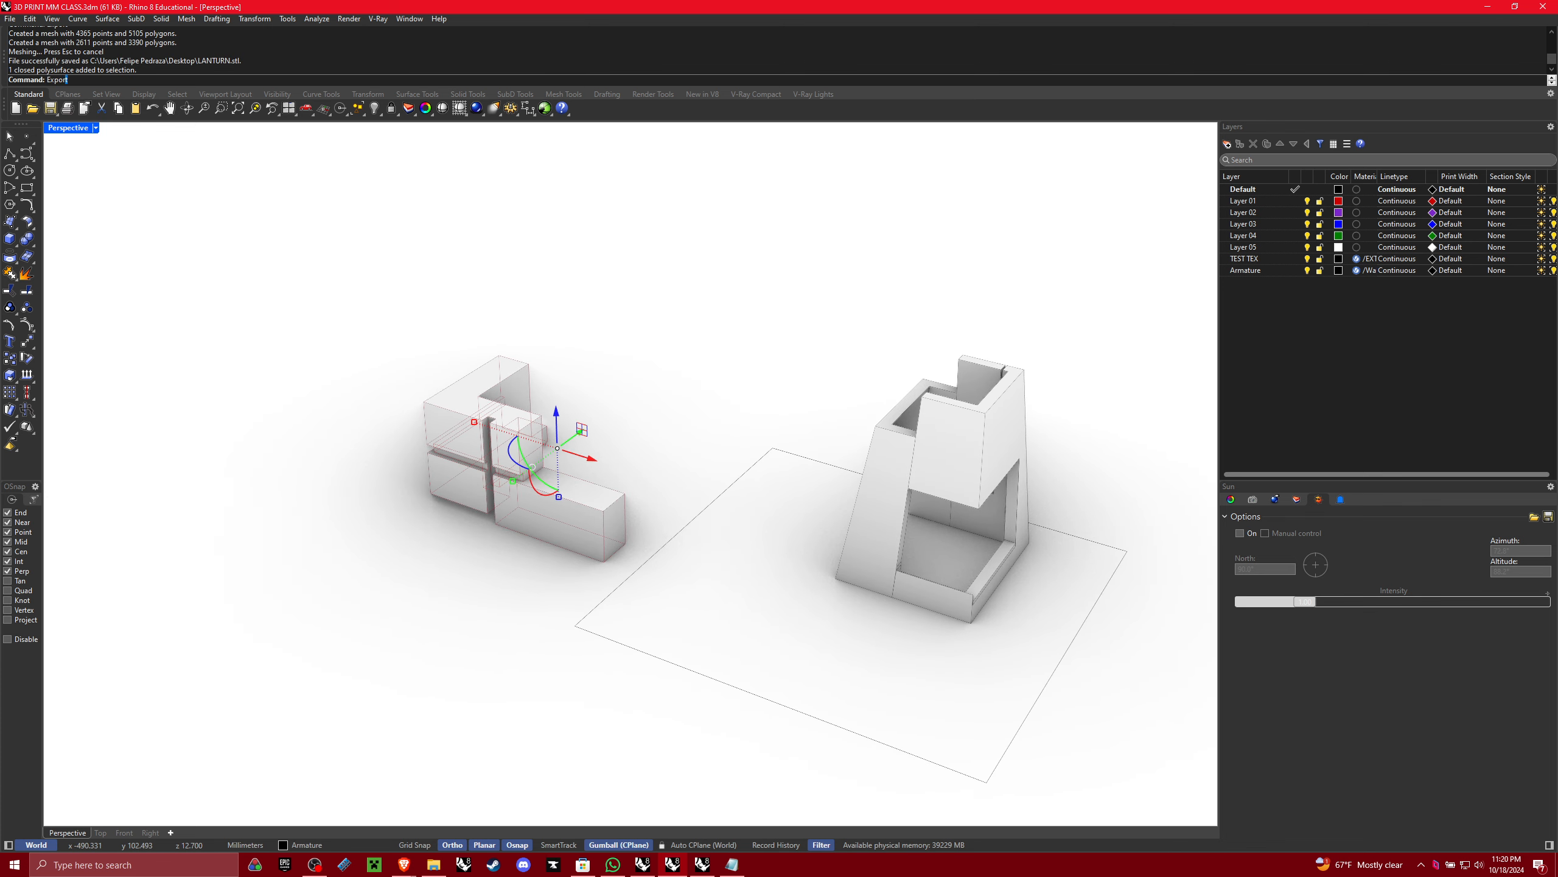
pyautogui.press('Return')
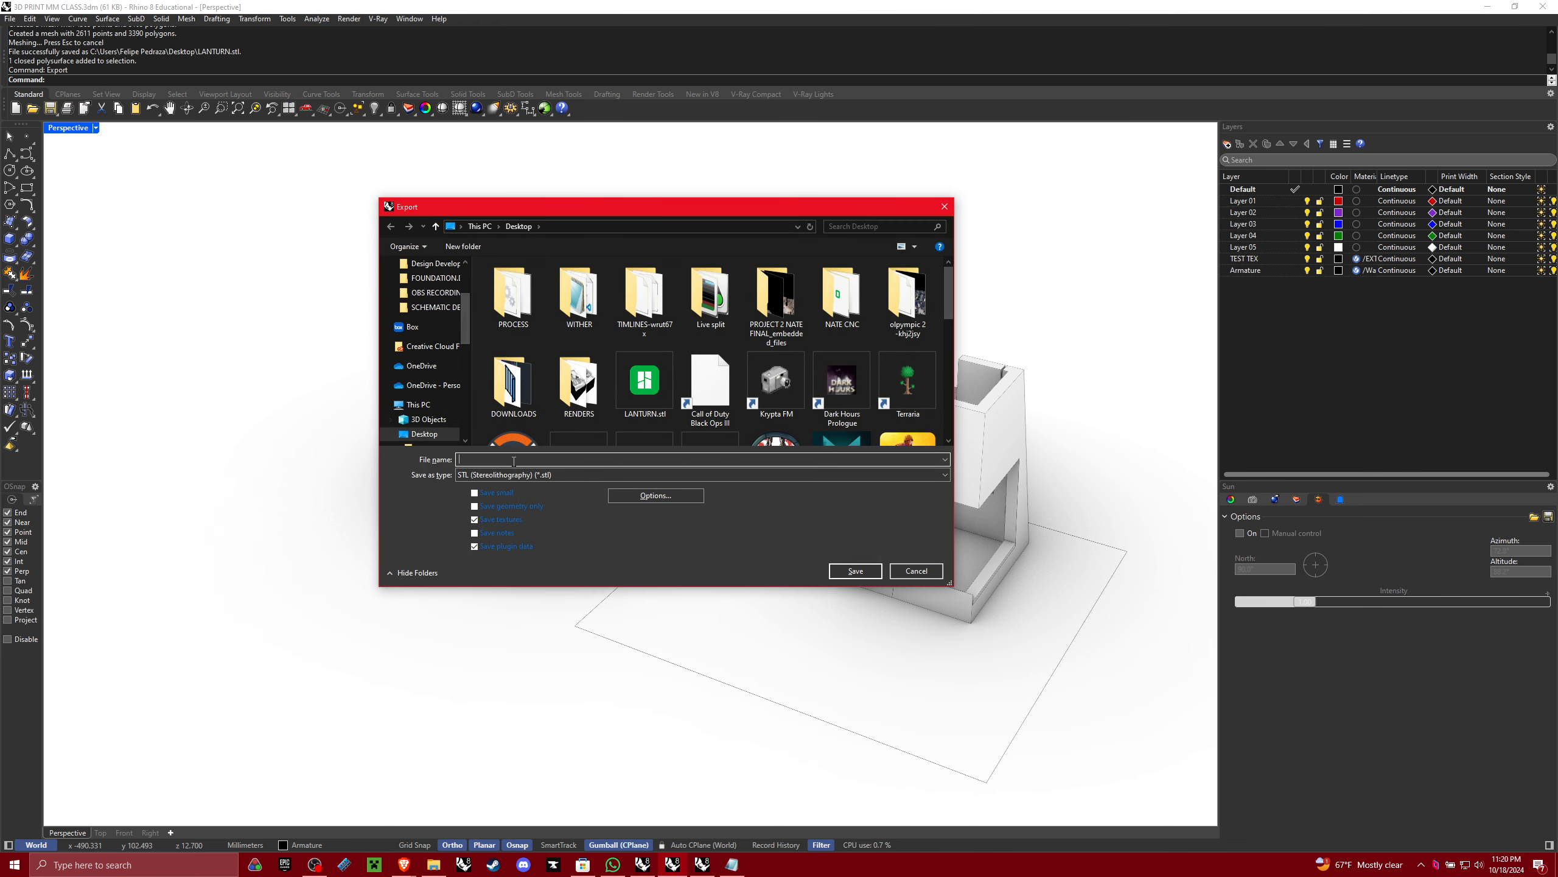
pyautogui.write('ARMATURE')
pyautogui.press('Return')
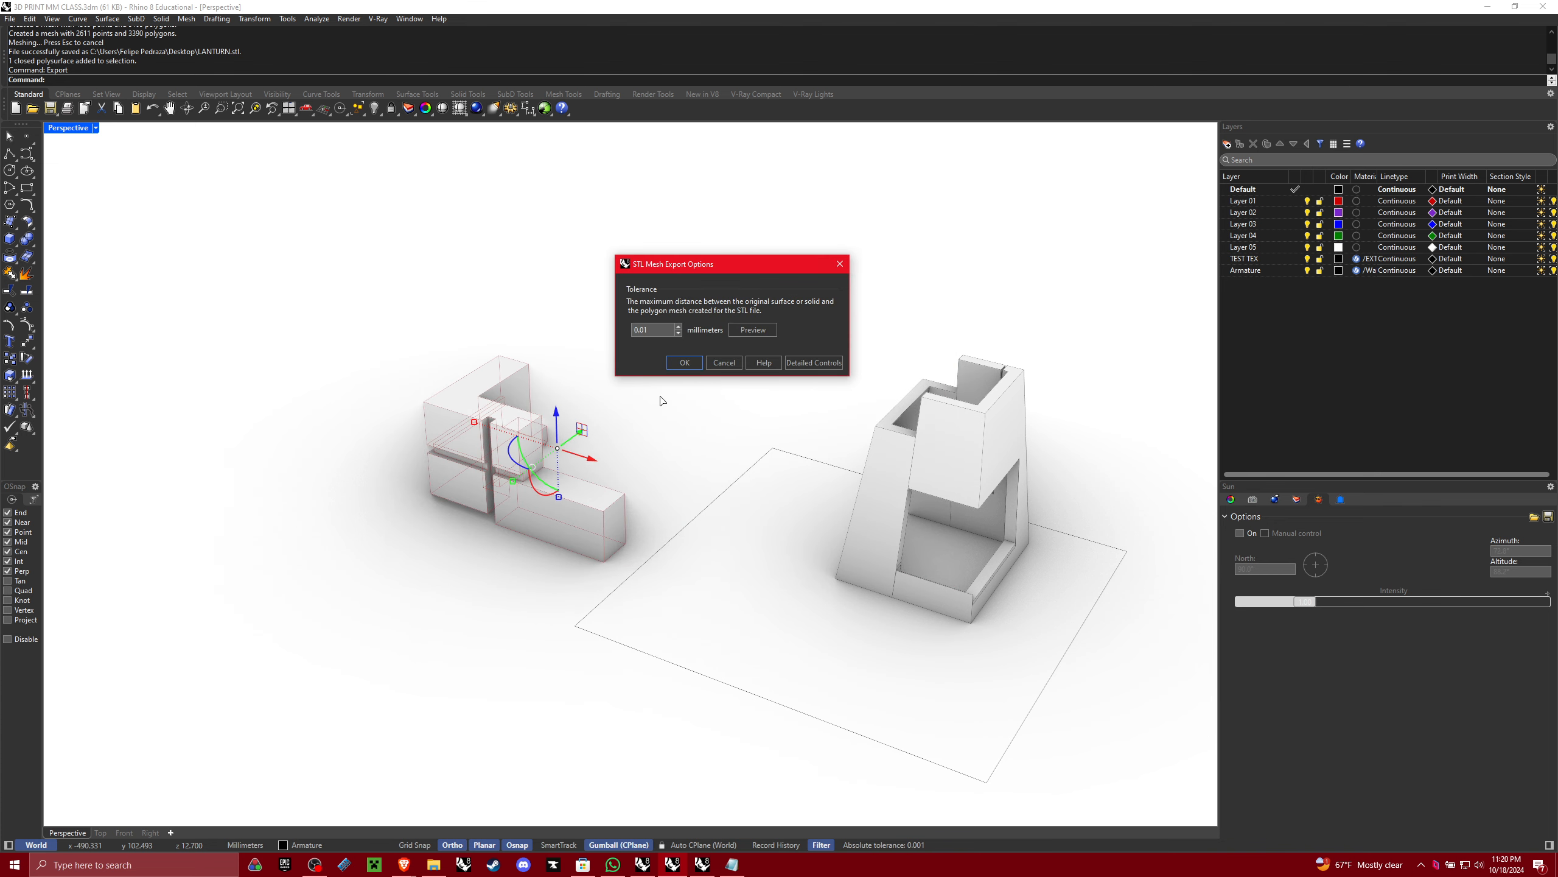
pyautogui.click(684, 363)
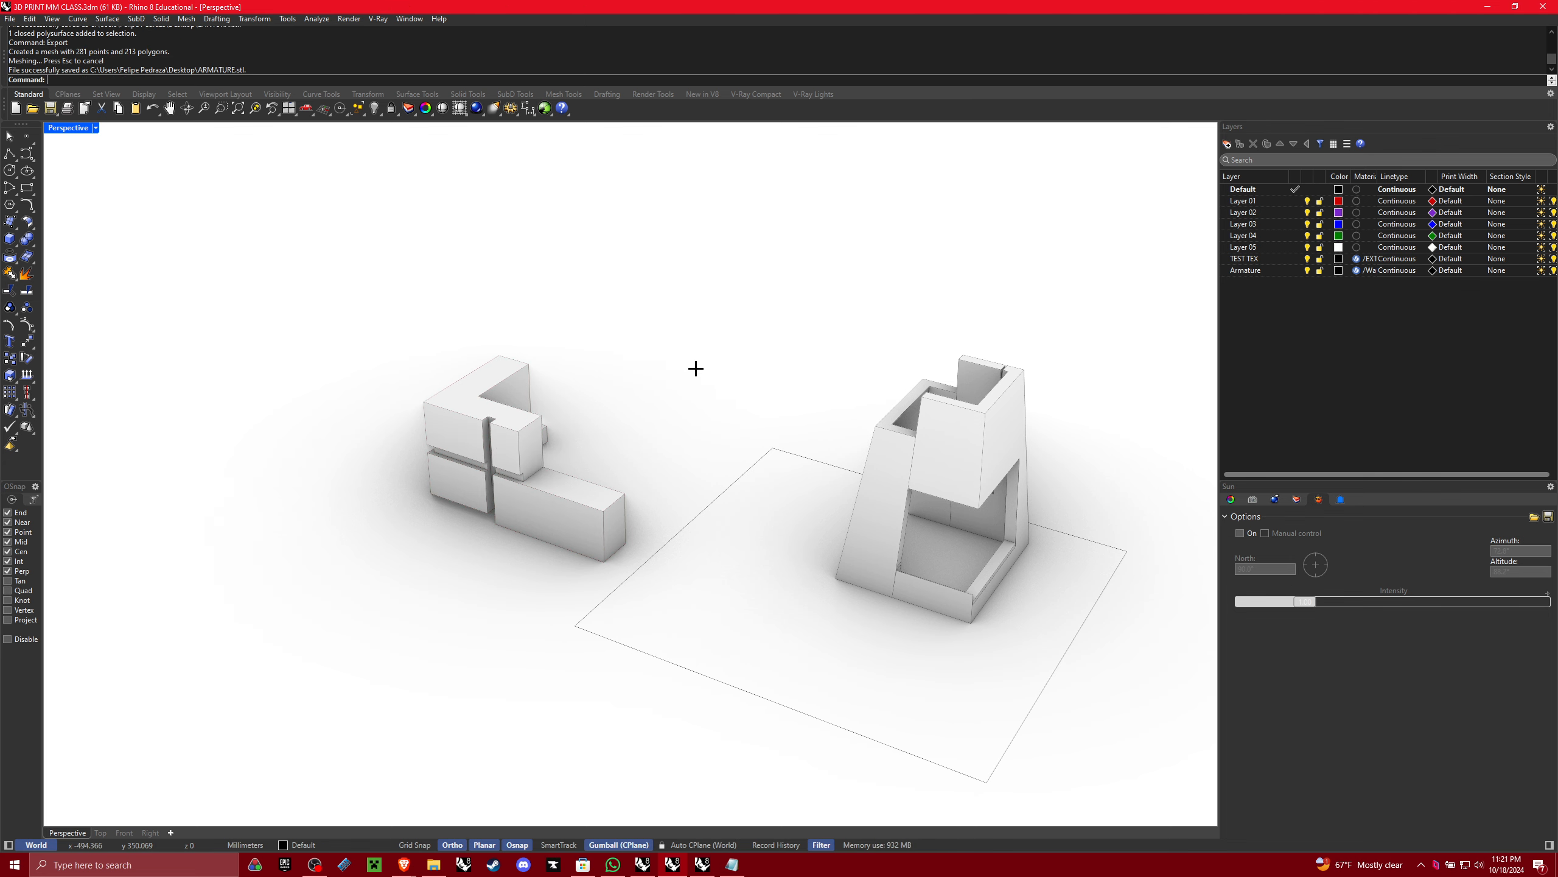
pyautogui.press('Return')
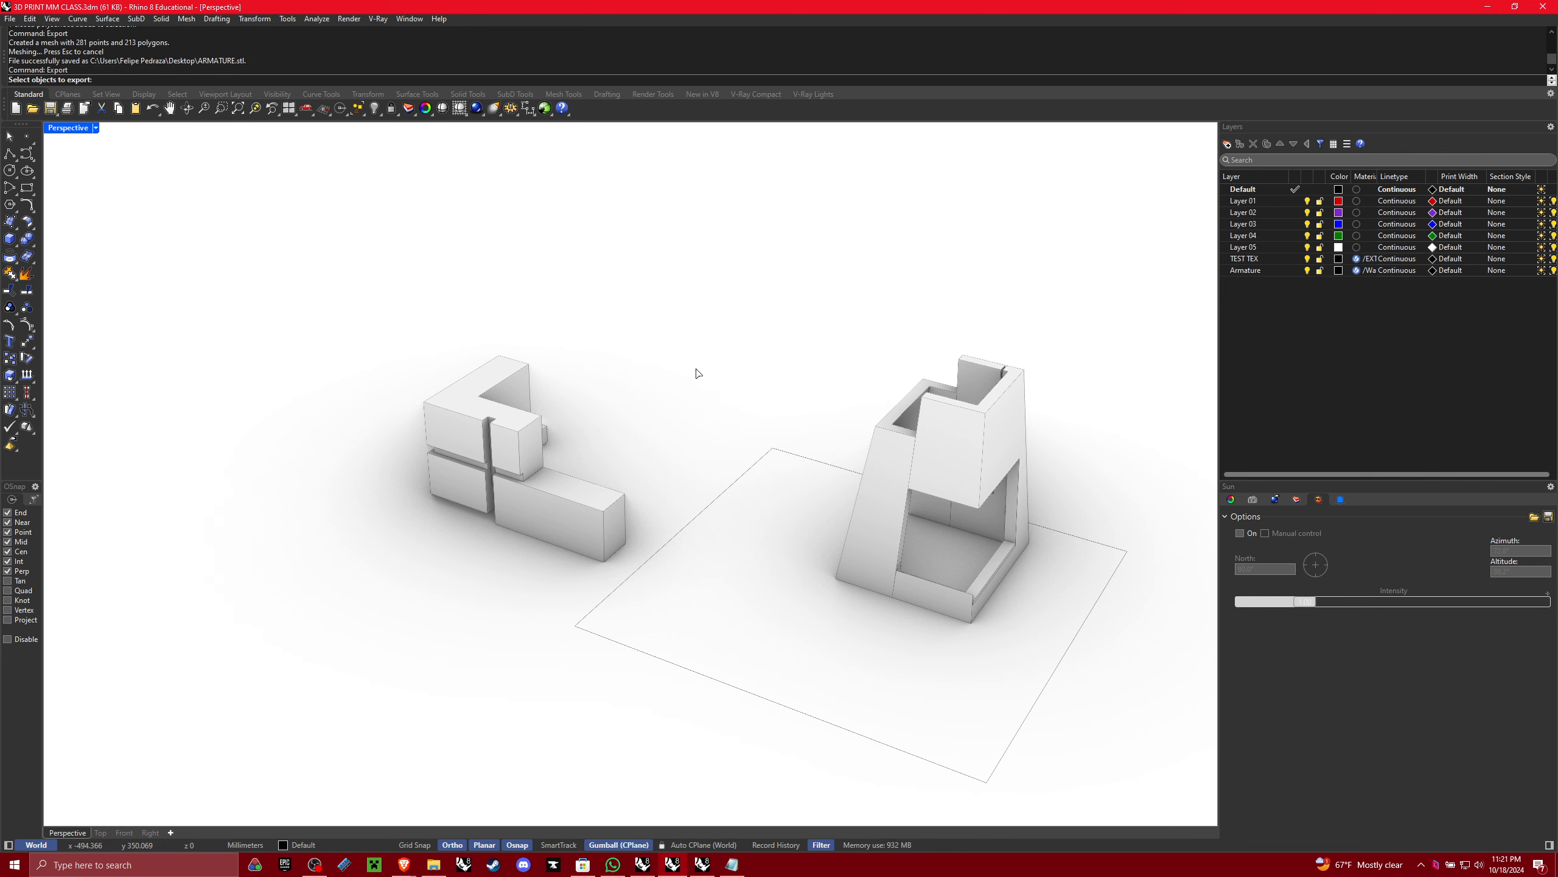
pyautogui.click(509, 491)
pyautogui.press('Return')
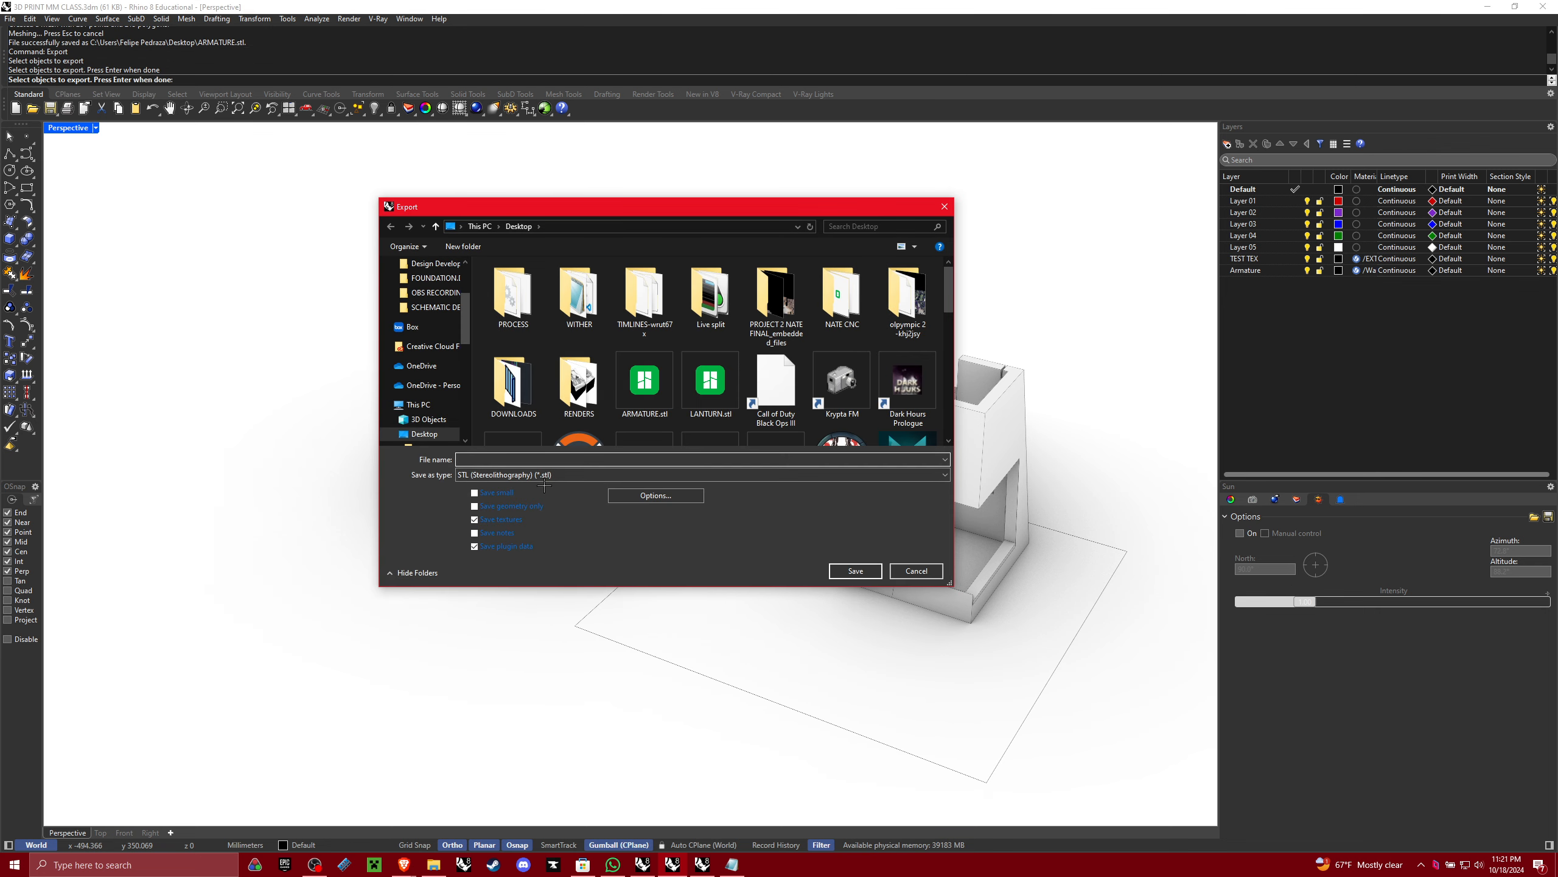
pyautogui.press('Escape')
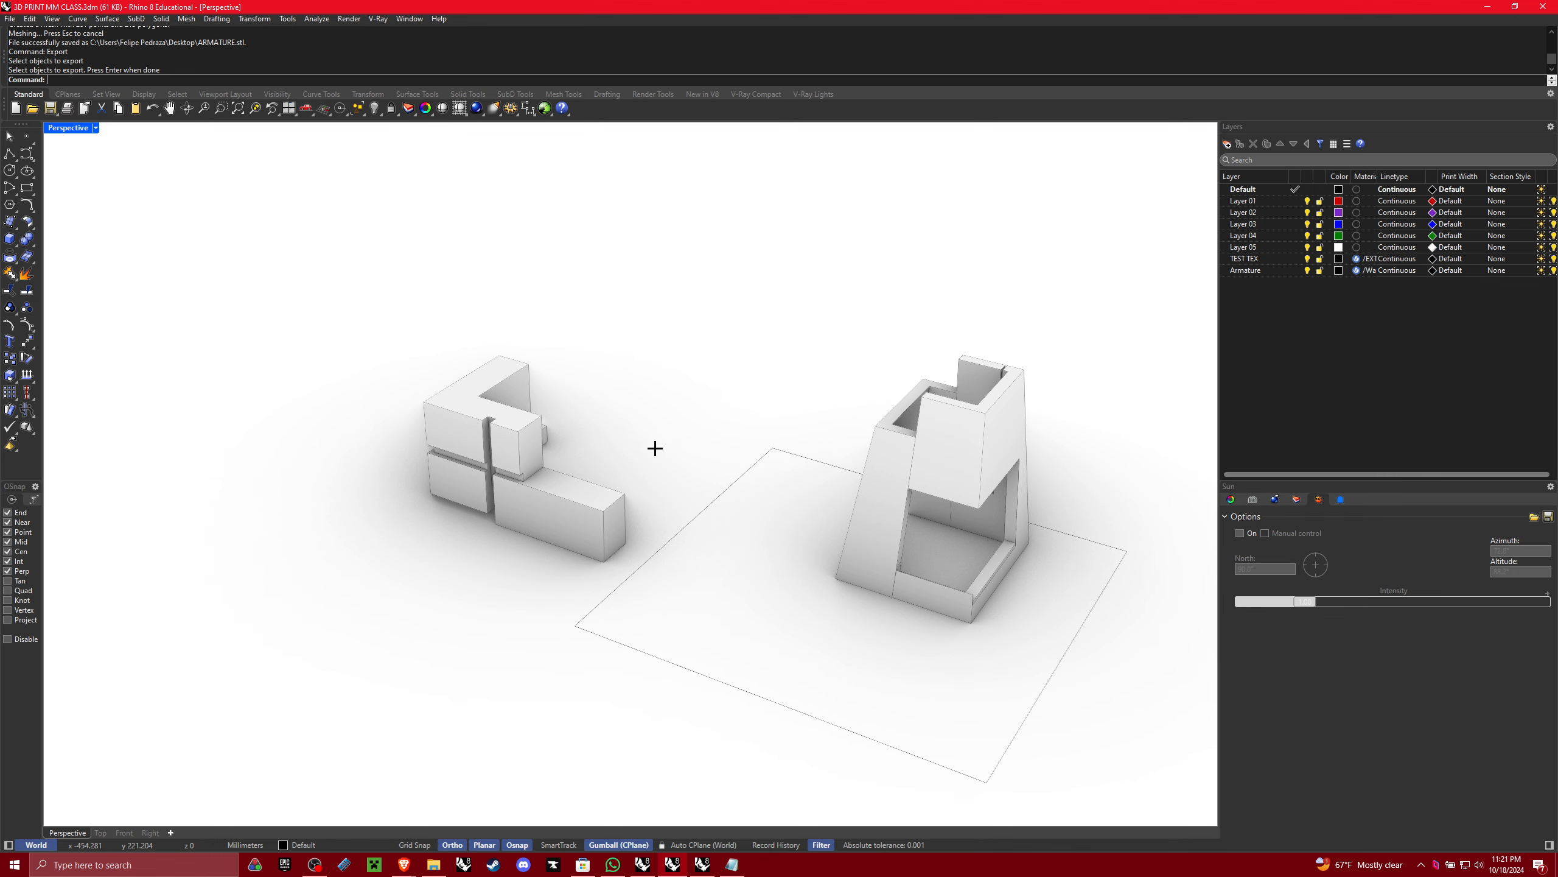
# Minimize the Rhino window and move the LANTURN and ARMATURE STL files together to the middle of the desktop
pyautogui.click(1489, 8)
pyautogui.click(1491, 8)
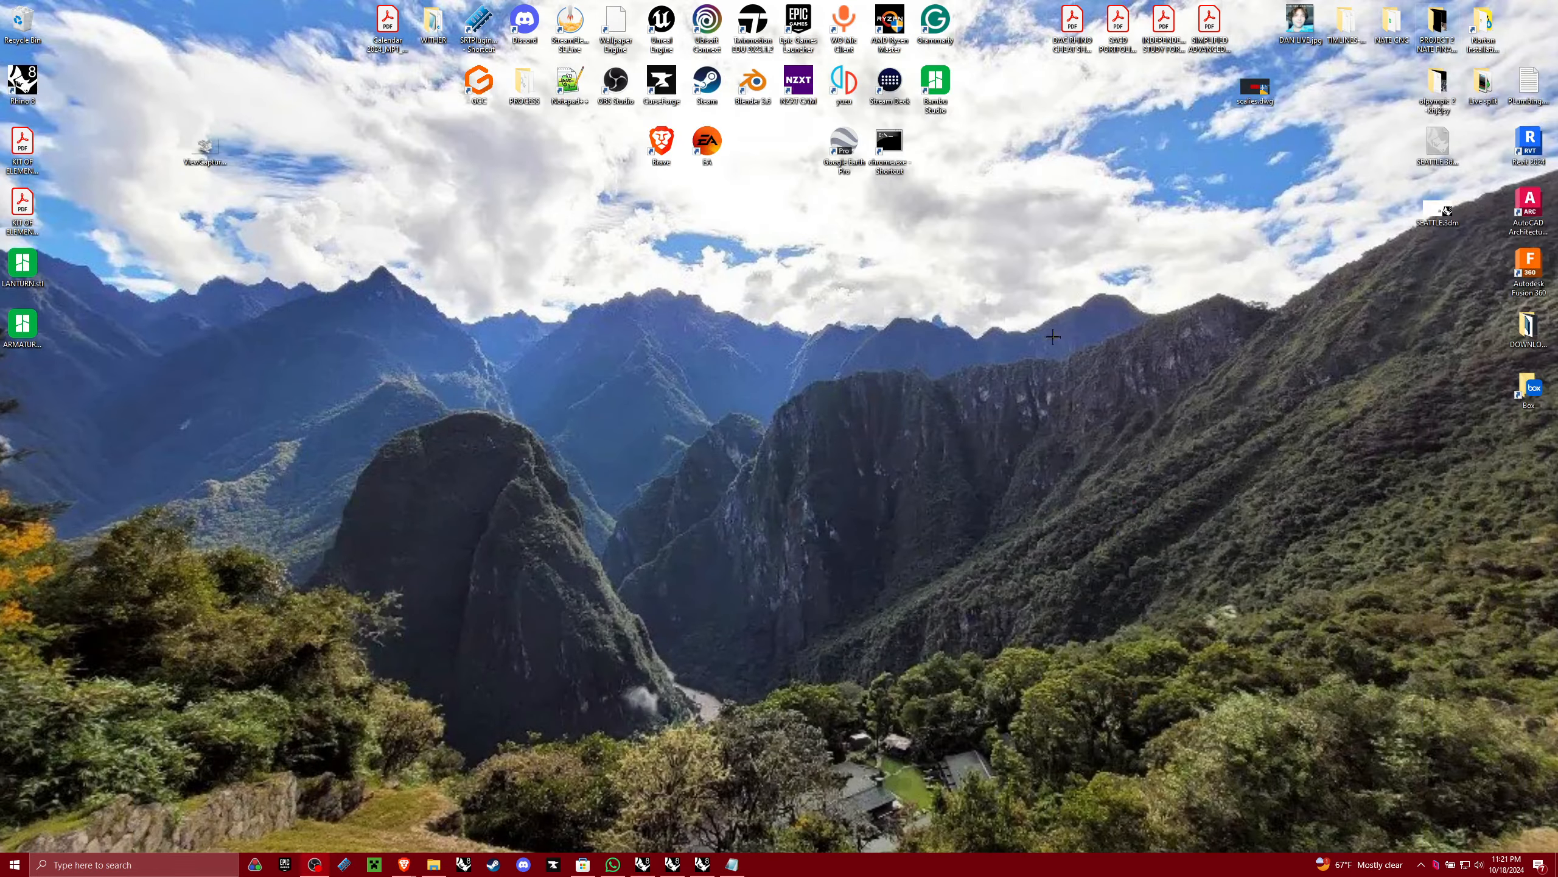
pyautogui.moveTo(1303, 717); pyautogui.dragTo(323, 316)
pyautogui.moveTo(433, 329); pyautogui.dragTo(656, 325)
pyautogui.moveTo(809, 456); pyautogui.dragTo(543, 280)
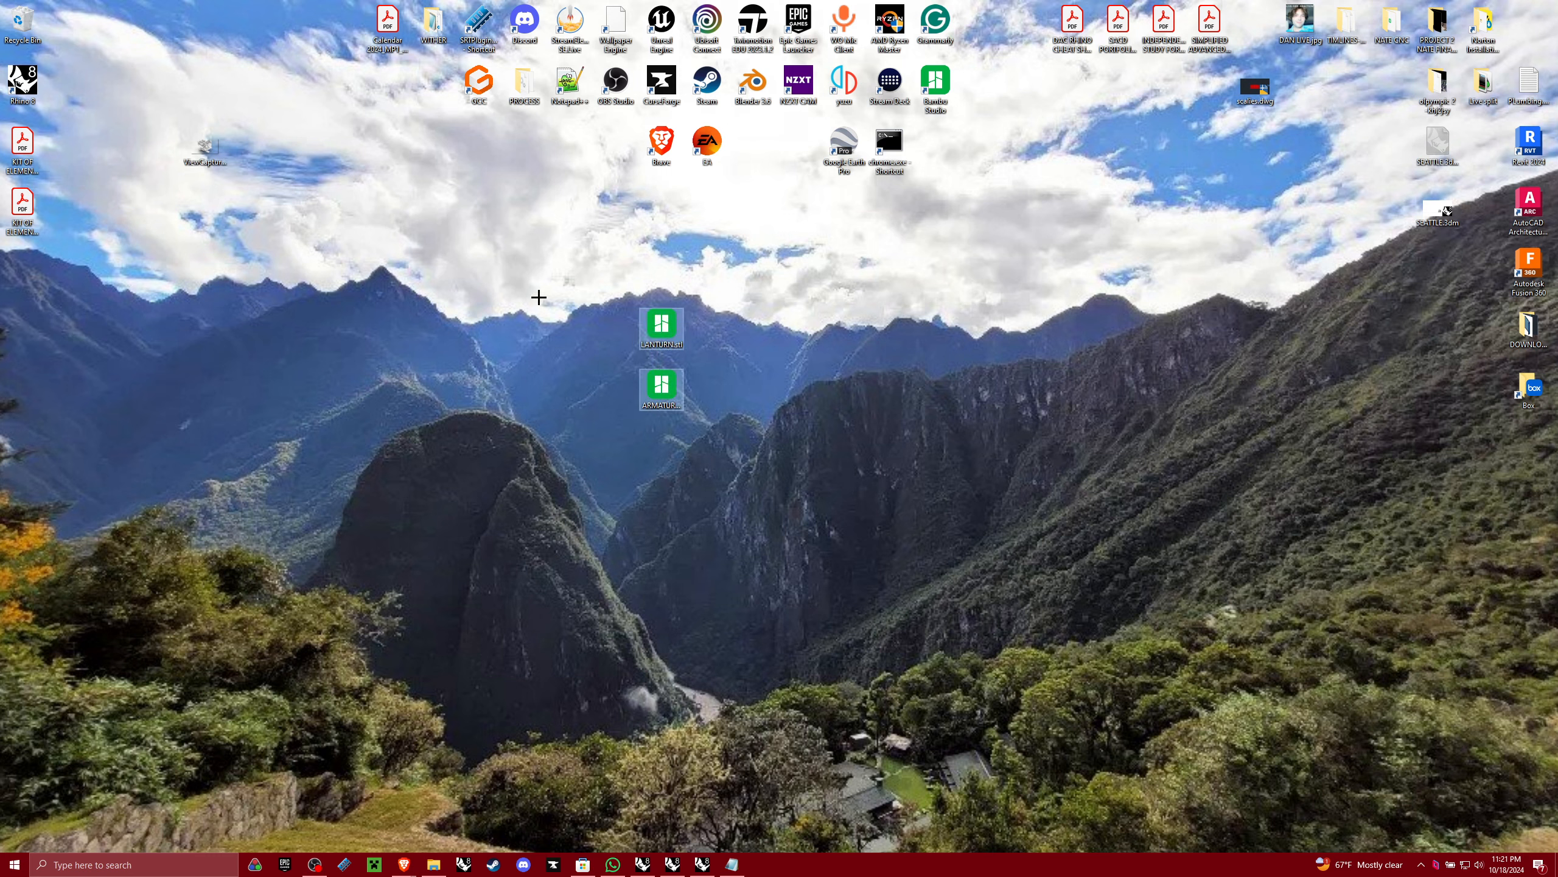
pyautogui.click(863, 506)
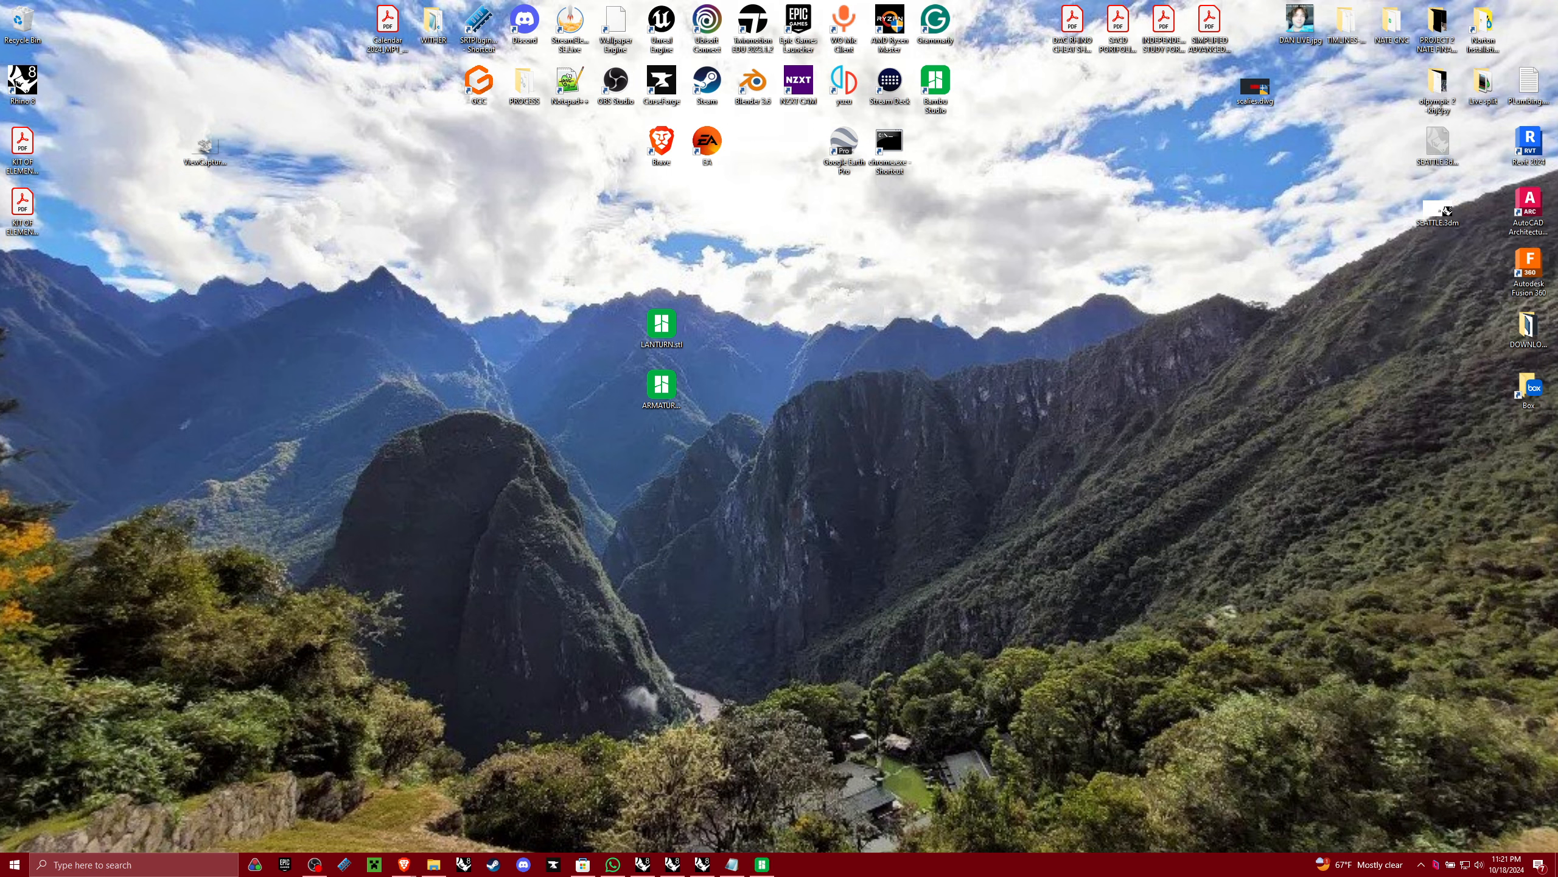
# Switch to Bambu Studio and restore its window lower on the screen, leaving part of the desktop uncovered
pyautogui.click(845, 545)
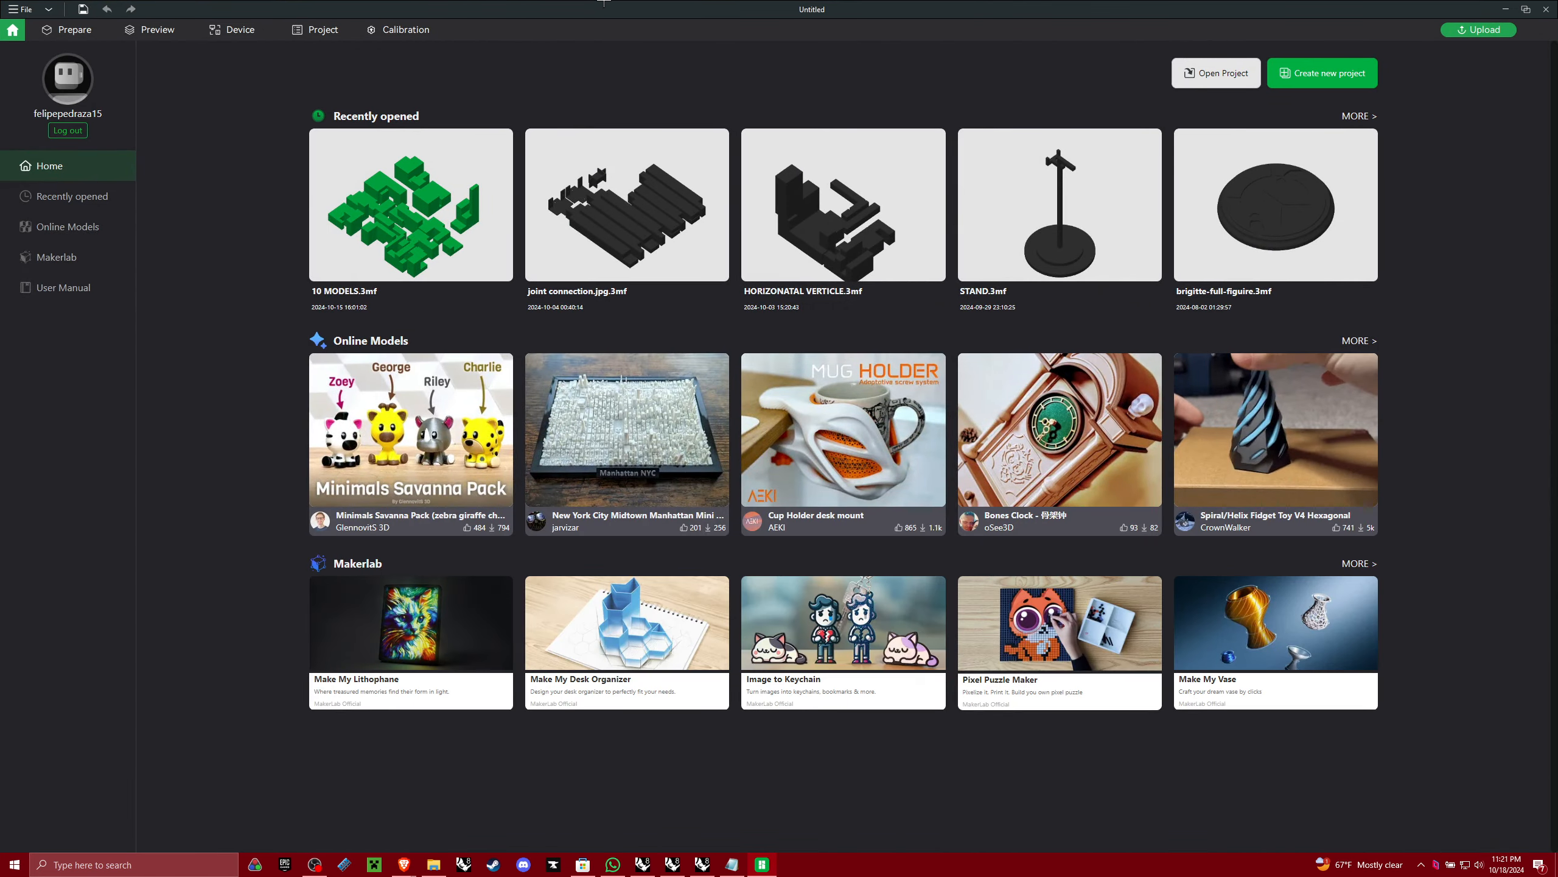
pyautogui.moveTo(796, 3); pyautogui.dragTo(780, 56)
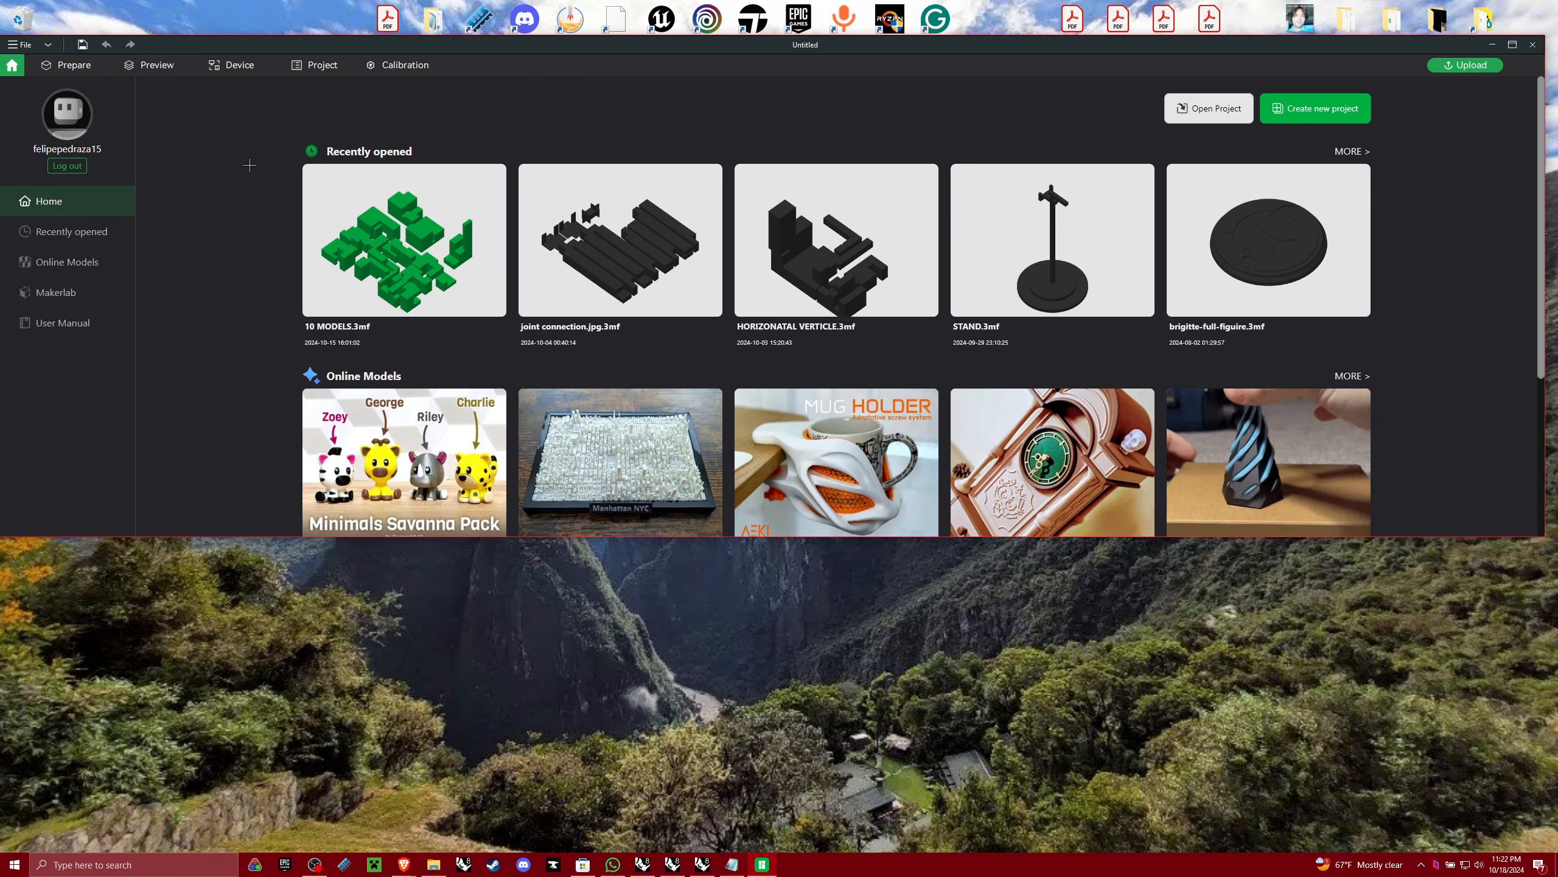
pyautogui.moveTo(674, 43); pyautogui.dragTo(579, 413)
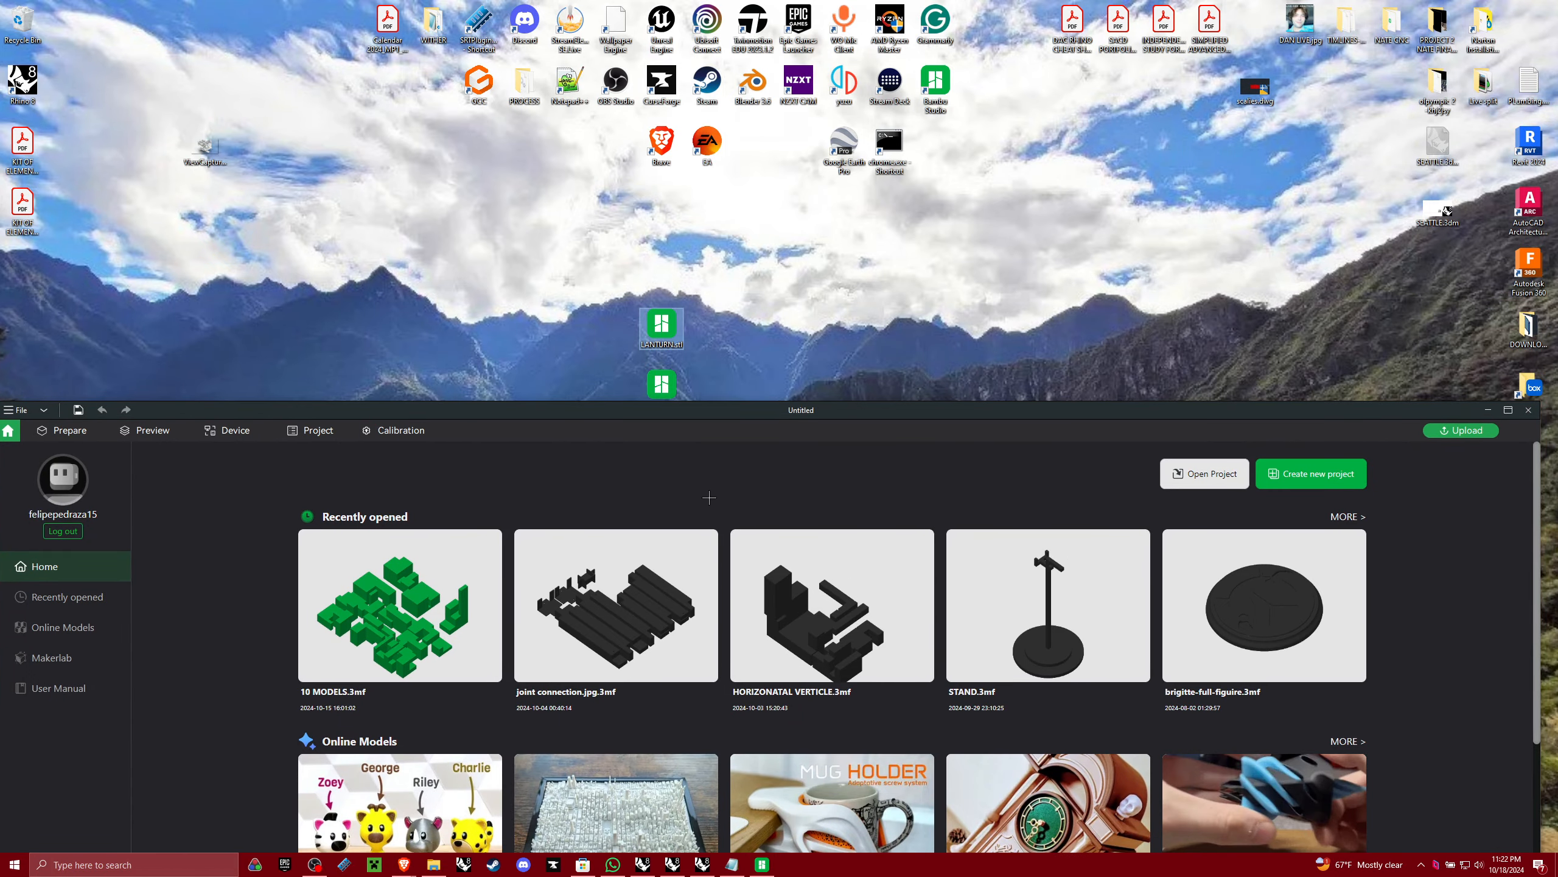
pyautogui.moveTo(756, 419); pyautogui.dragTo(772, 256)
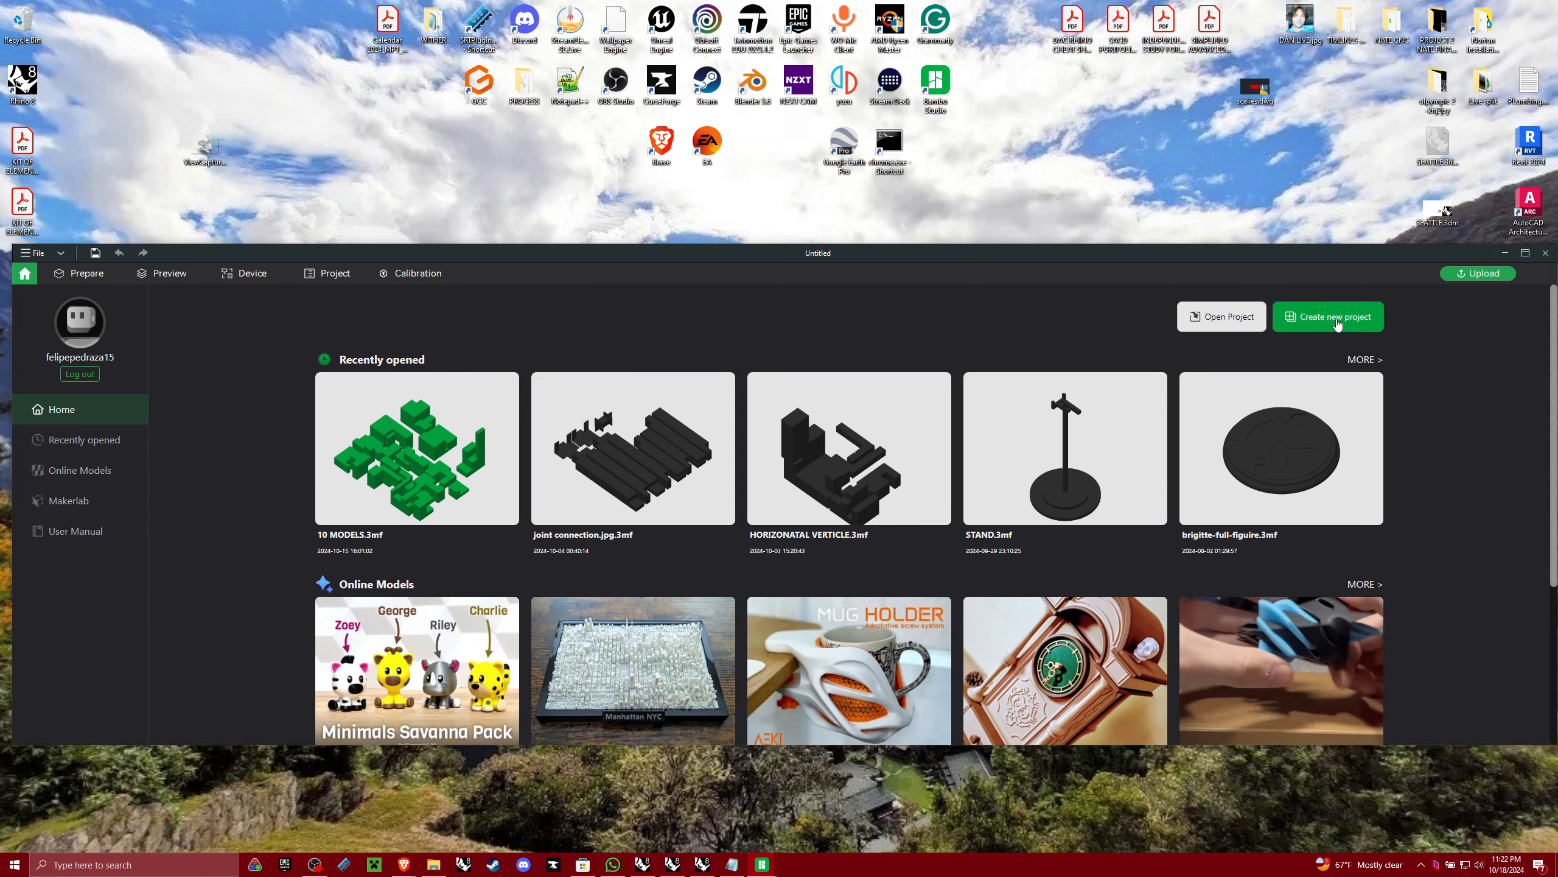
# Load LANTURN.stl from the desktop onto the Bambu Studio build plate and maximize the window
pyautogui.moveTo(1557, 245); pyautogui.dragTo(694, 312)
pyautogui.click(1502, 255)
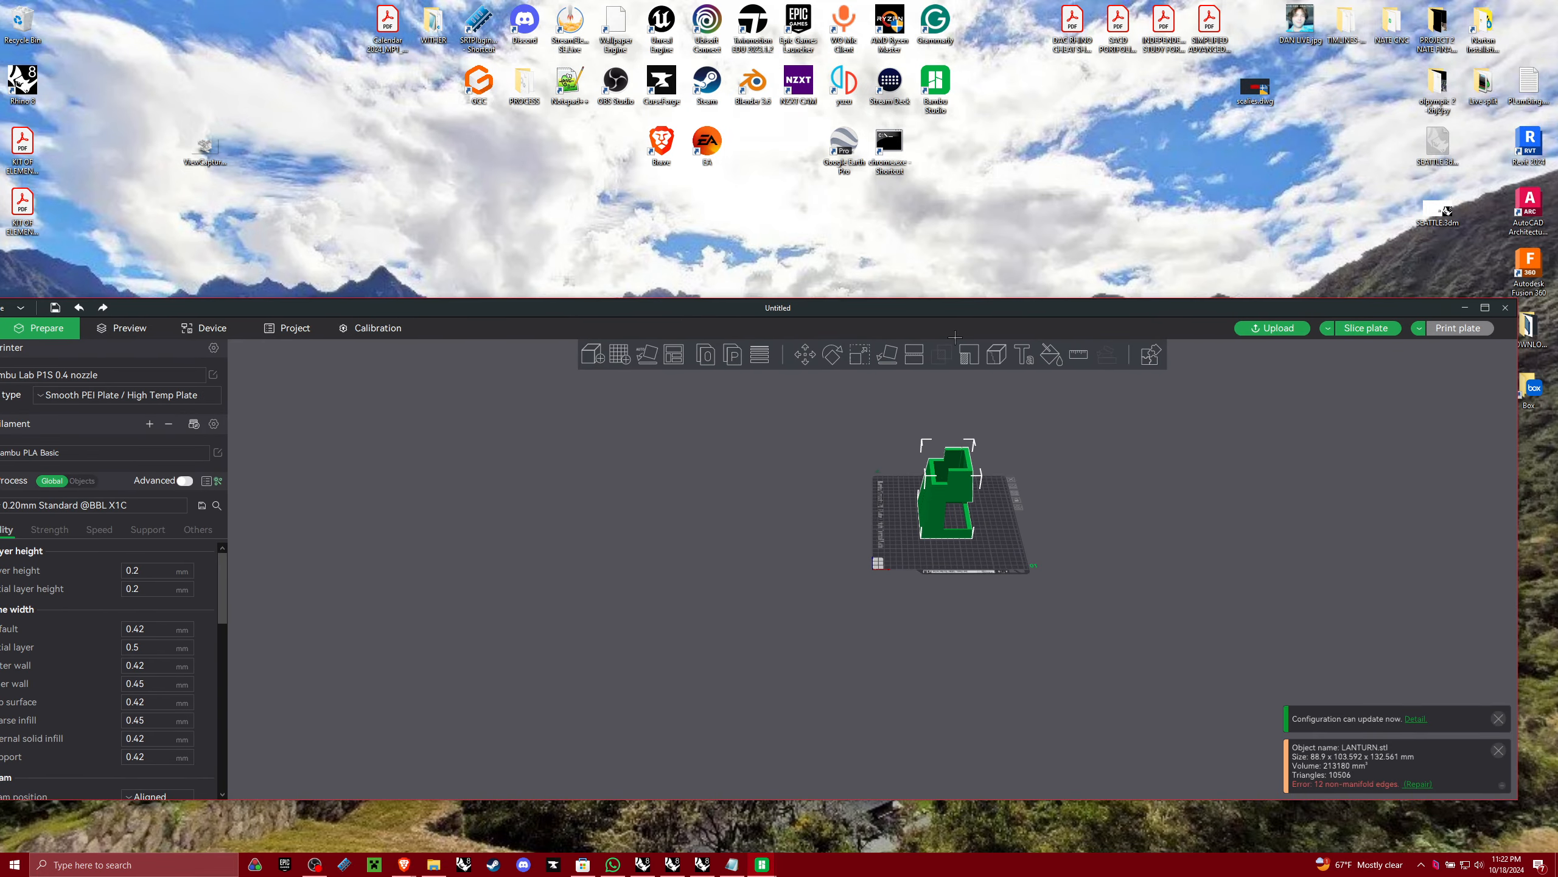
pyautogui.moveTo(959, 311); pyautogui.dragTo(903, 2)
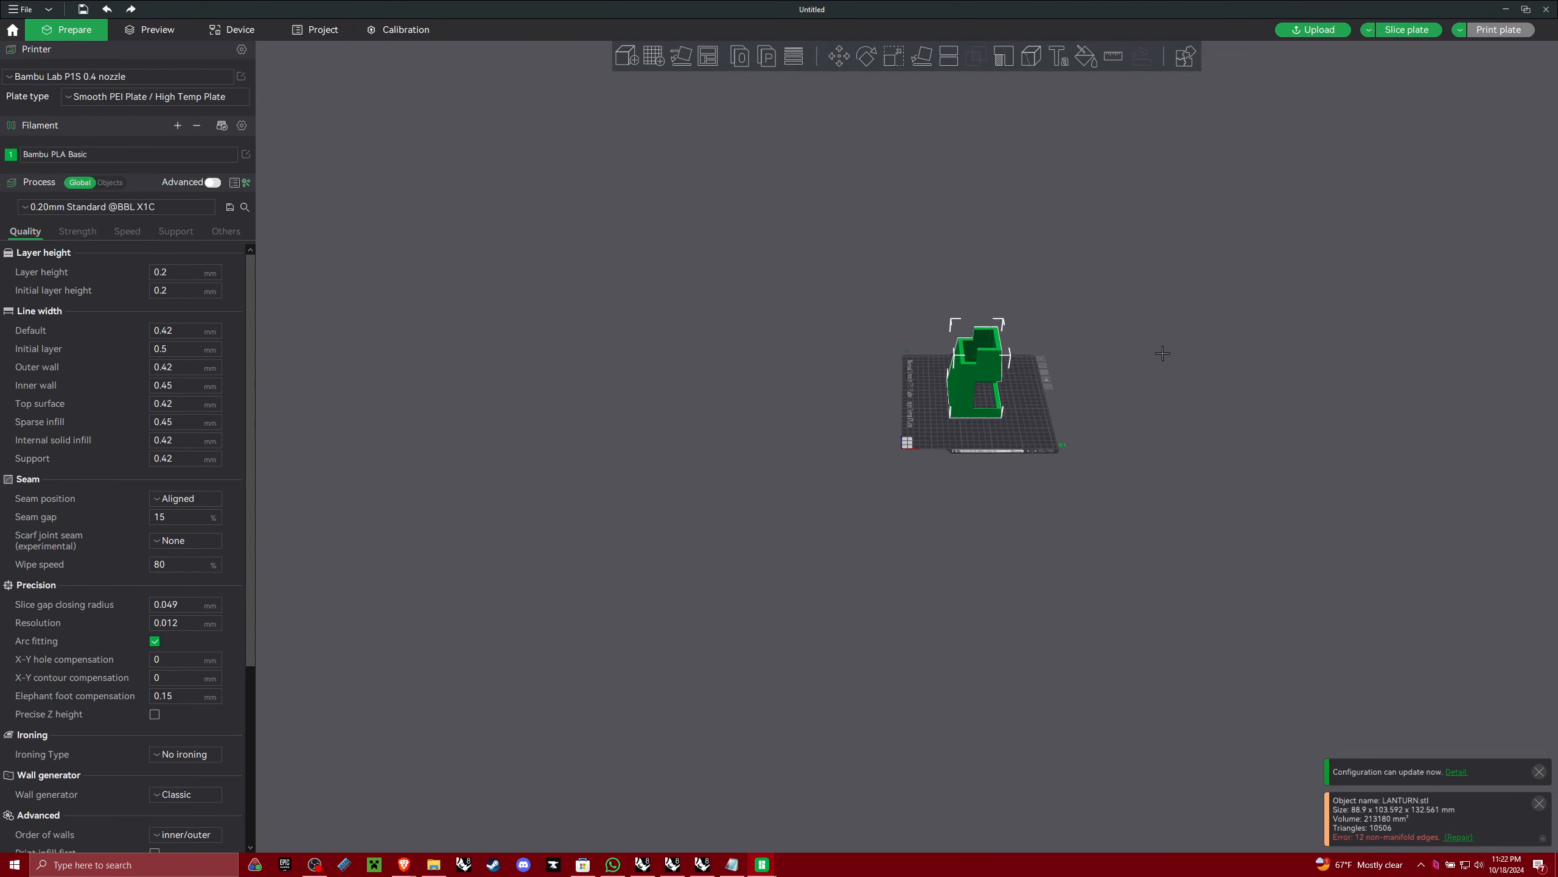
# Inspect the tower on the build plate from the front and back, with nothing selected
pyautogui.moveTo(964, 417); pyautogui.dragTo(881, 406)
pyautogui.scroll(5, 881, 407)
pyautogui.scroll(5, 881, 406)
pyautogui.moveTo(963, 457); pyautogui.dragTo(1000, 498)
pyautogui.click(951, 386)
pyautogui.rightClick(977, 325)
pyautogui.click(933, 276)
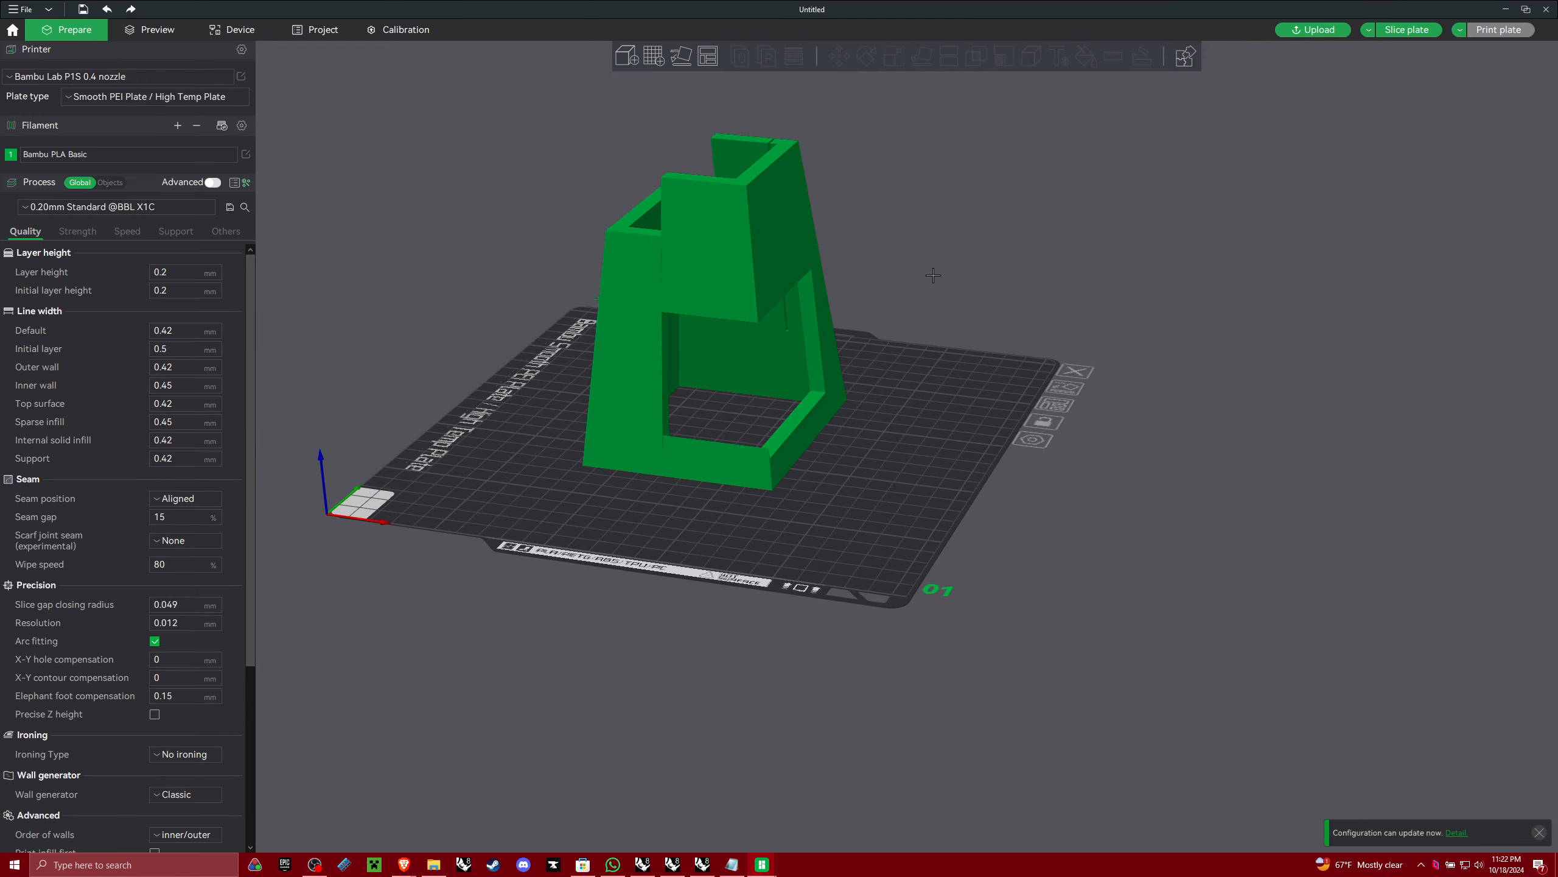
pyautogui.moveTo(952, 275); pyautogui.dragTo(849, 273)
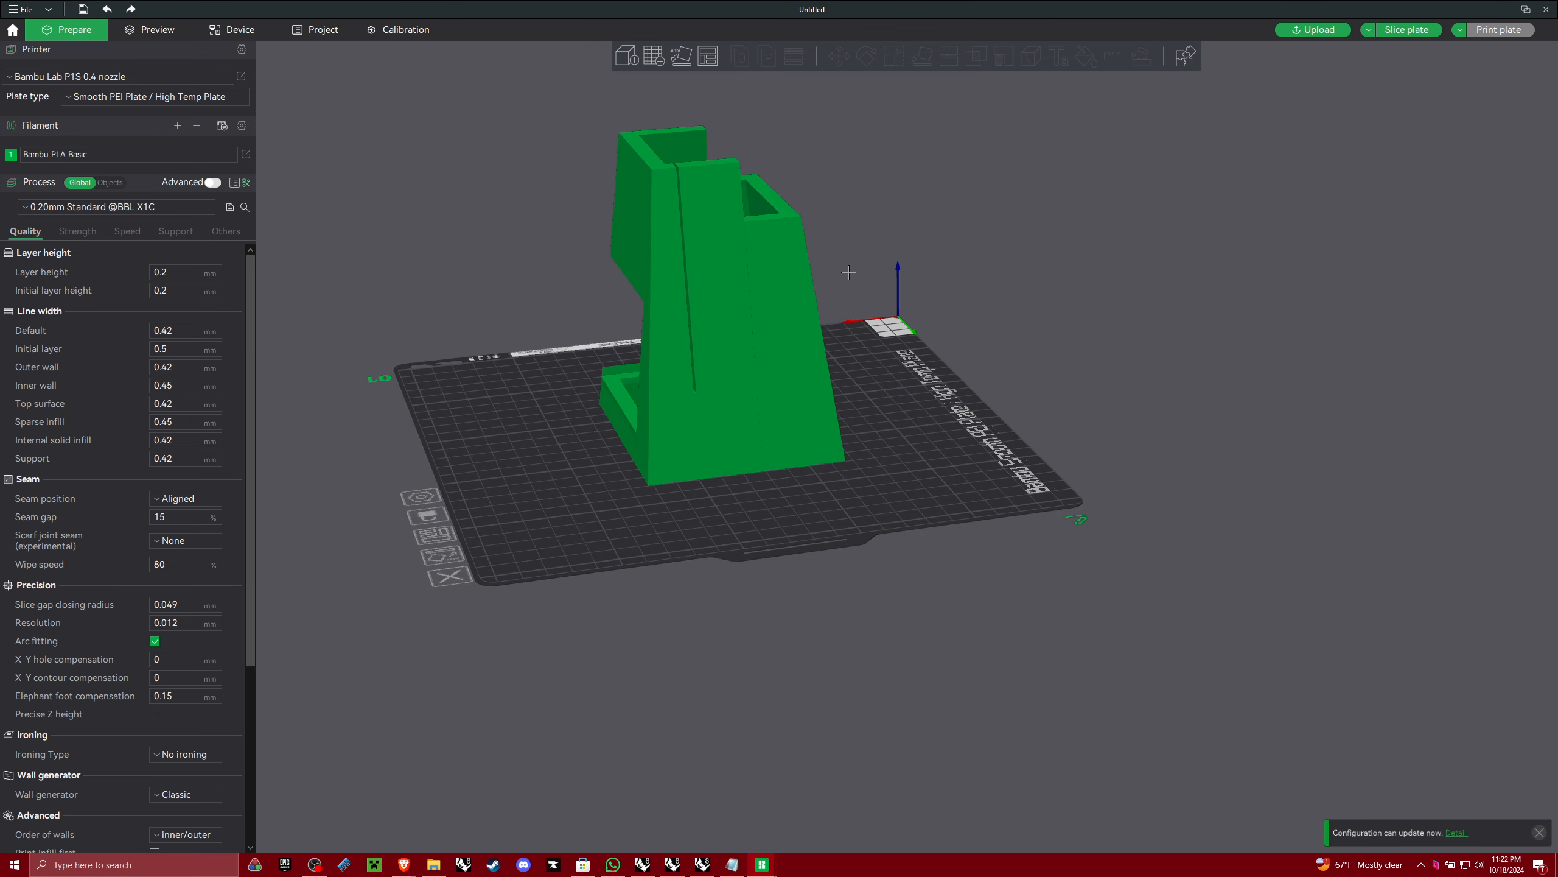
# Inspect the tower's base and side walls from below the build plate
pyautogui.moveTo(960, 275); pyautogui.dragTo(764, 294)
pyautogui.scroll(8, 598, 431)
pyautogui.moveTo(384, 350); pyautogui.dragTo(1062, 391, button='right')
pyautogui.moveTo(1063, 391); pyautogui.dragTo(1031, 348)
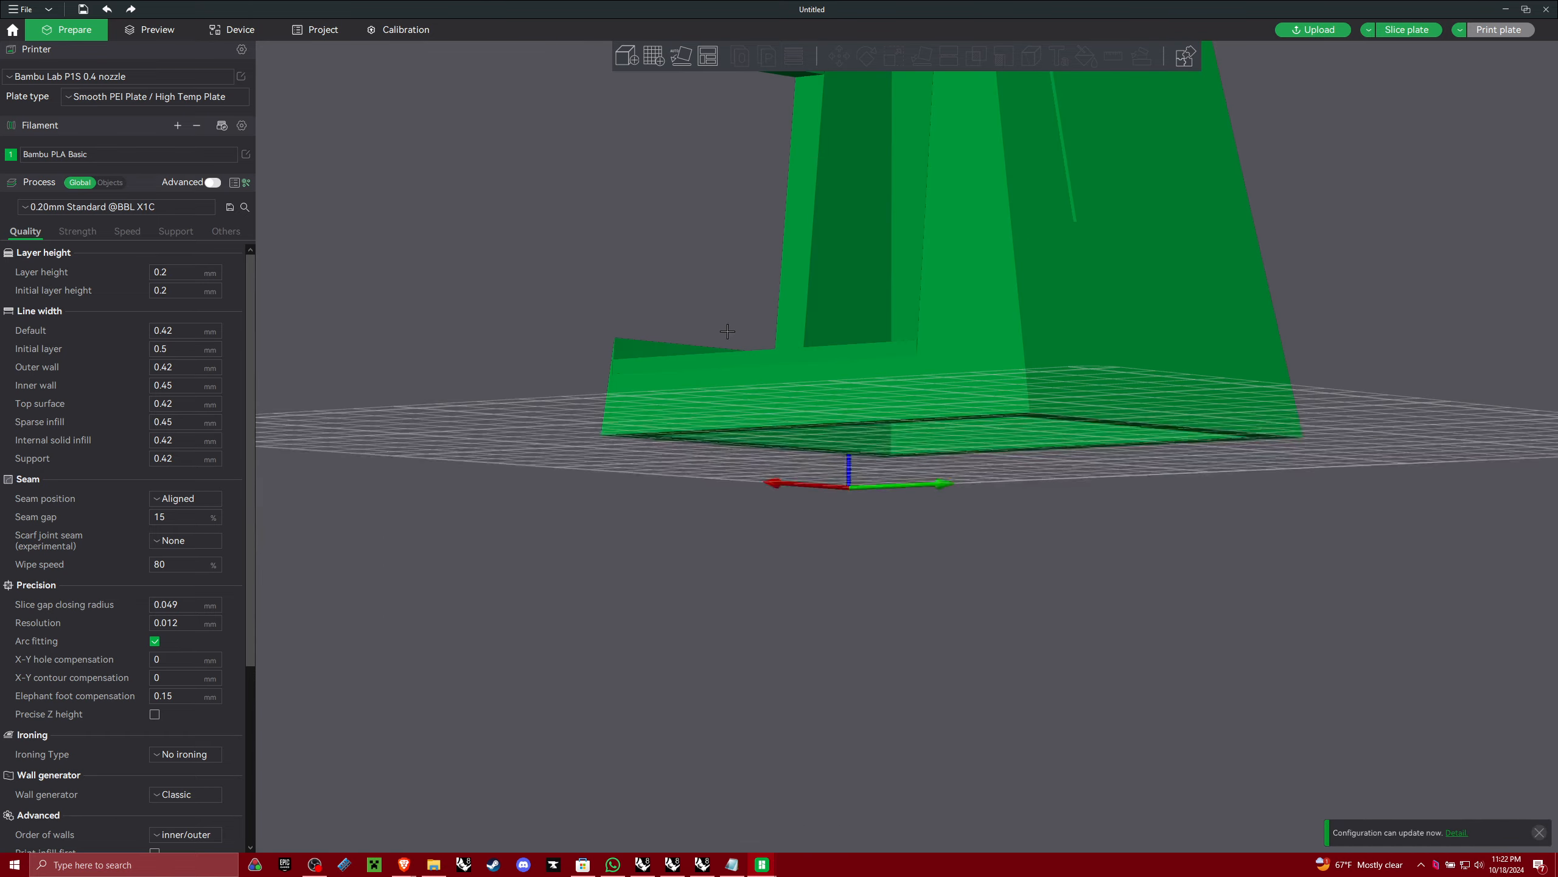
pyautogui.scroll(10, 438, 327)
pyautogui.moveTo(438, 327); pyautogui.dragTo(898, 473, button='right')
pyautogui.scroll(-6, 490, 300)
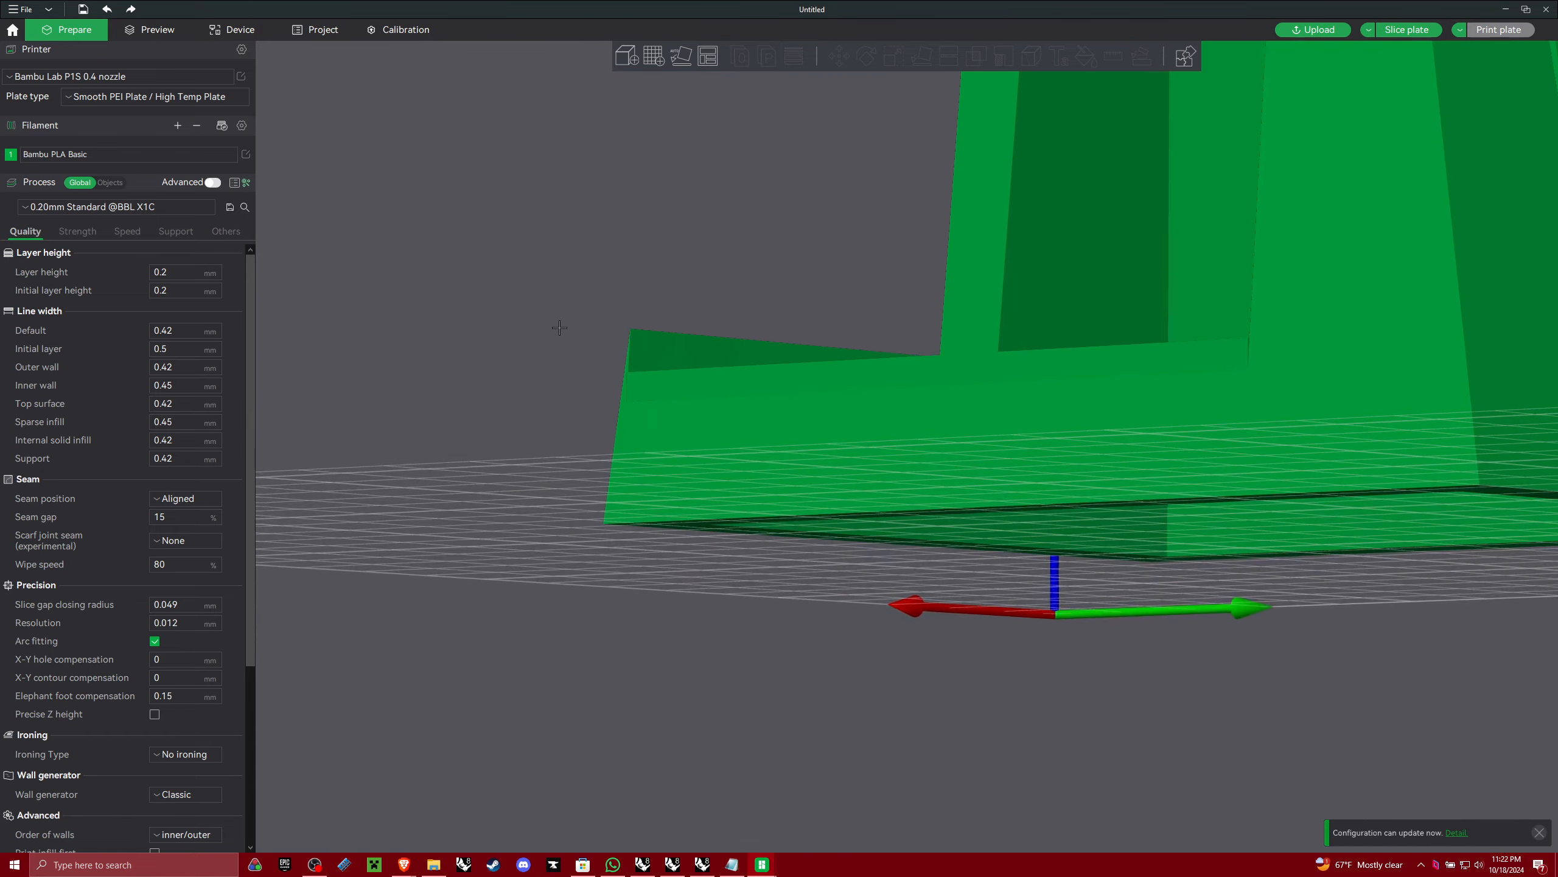
pyautogui.moveTo(617, 313); pyautogui.dragTo(706, 348, button='right')
pyautogui.moveTo(706, 348); pyautogui.dragTo(782, 362)
# Examine the tower's front opening, overhanging upper walls and open top from several angles
pyautogui.scroll(-7, 782, 363)
pyautogui.moveTo(1030, 501); pyautogui.dragTo(799, 471, button='right')
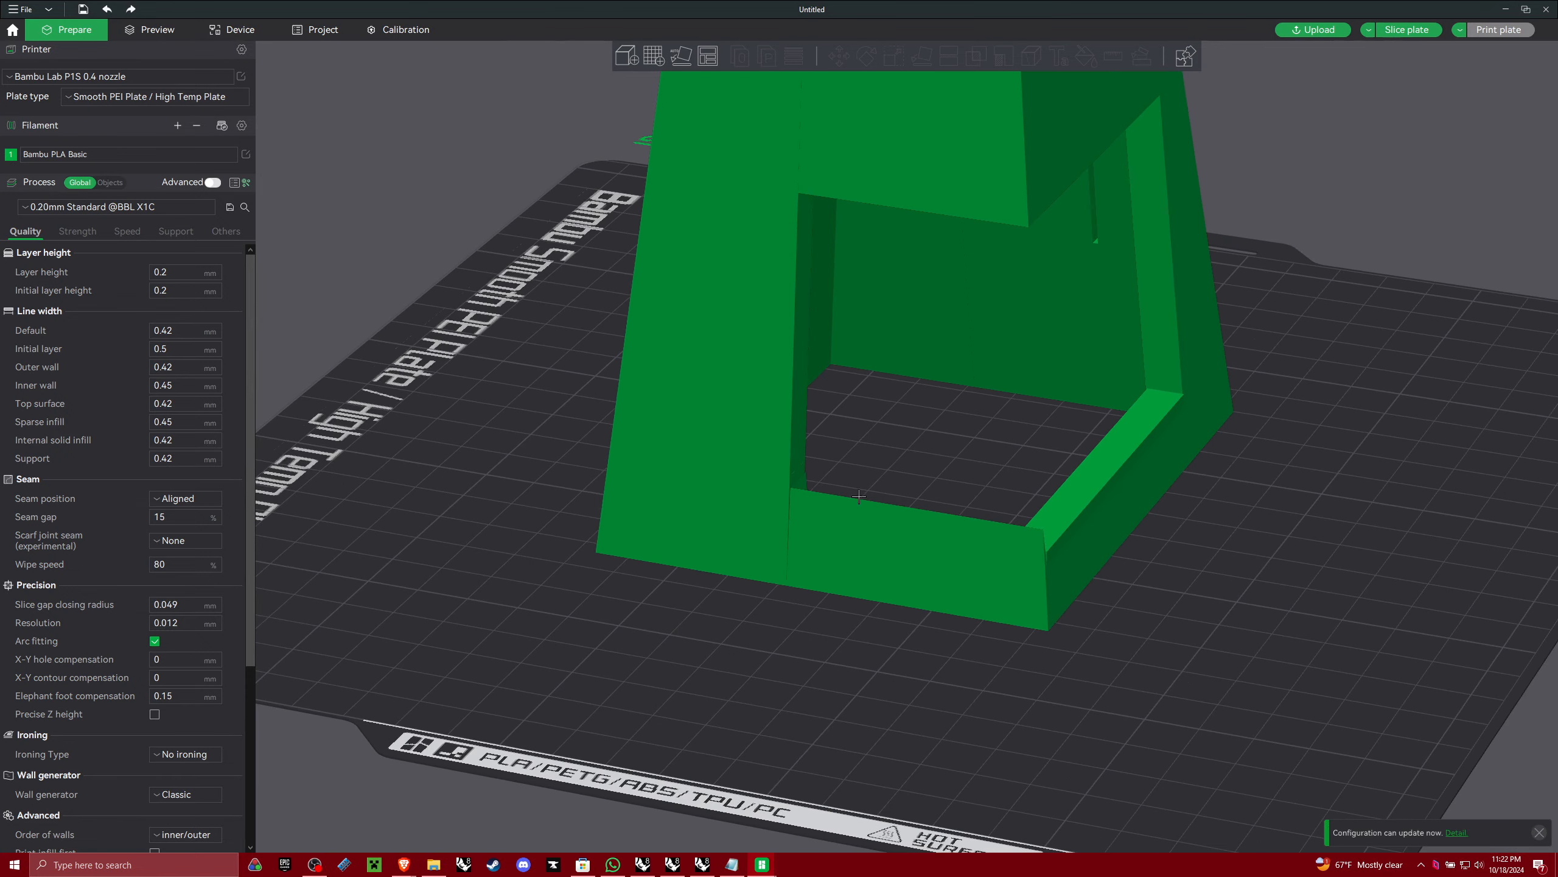
pyautogui.scroll(-4, 859, 496)
pyautogui.moveTo(891, 470)
pyautogui.mouseDown()
pyautogui.moveTo(847, 479)
pyautogui.moveTo(889, 475)
pyautogui.mouseUp()
pyautogui.scroll(-3, 840, 478)
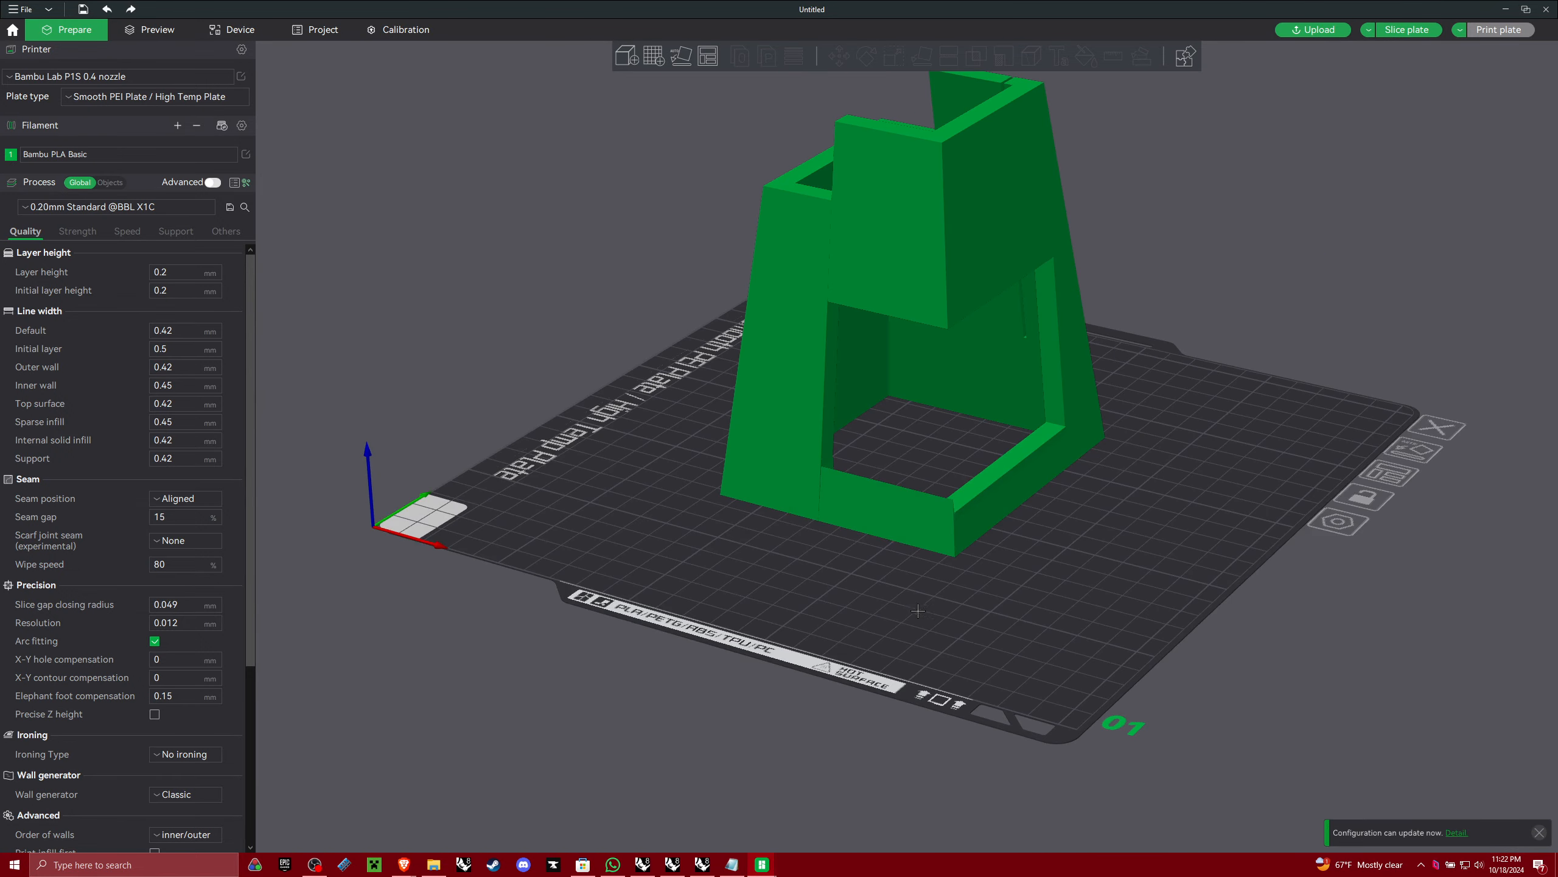
pyautogui.moveTo(1166, 542); pyautogui.dragTo(1043, 570, button='right')
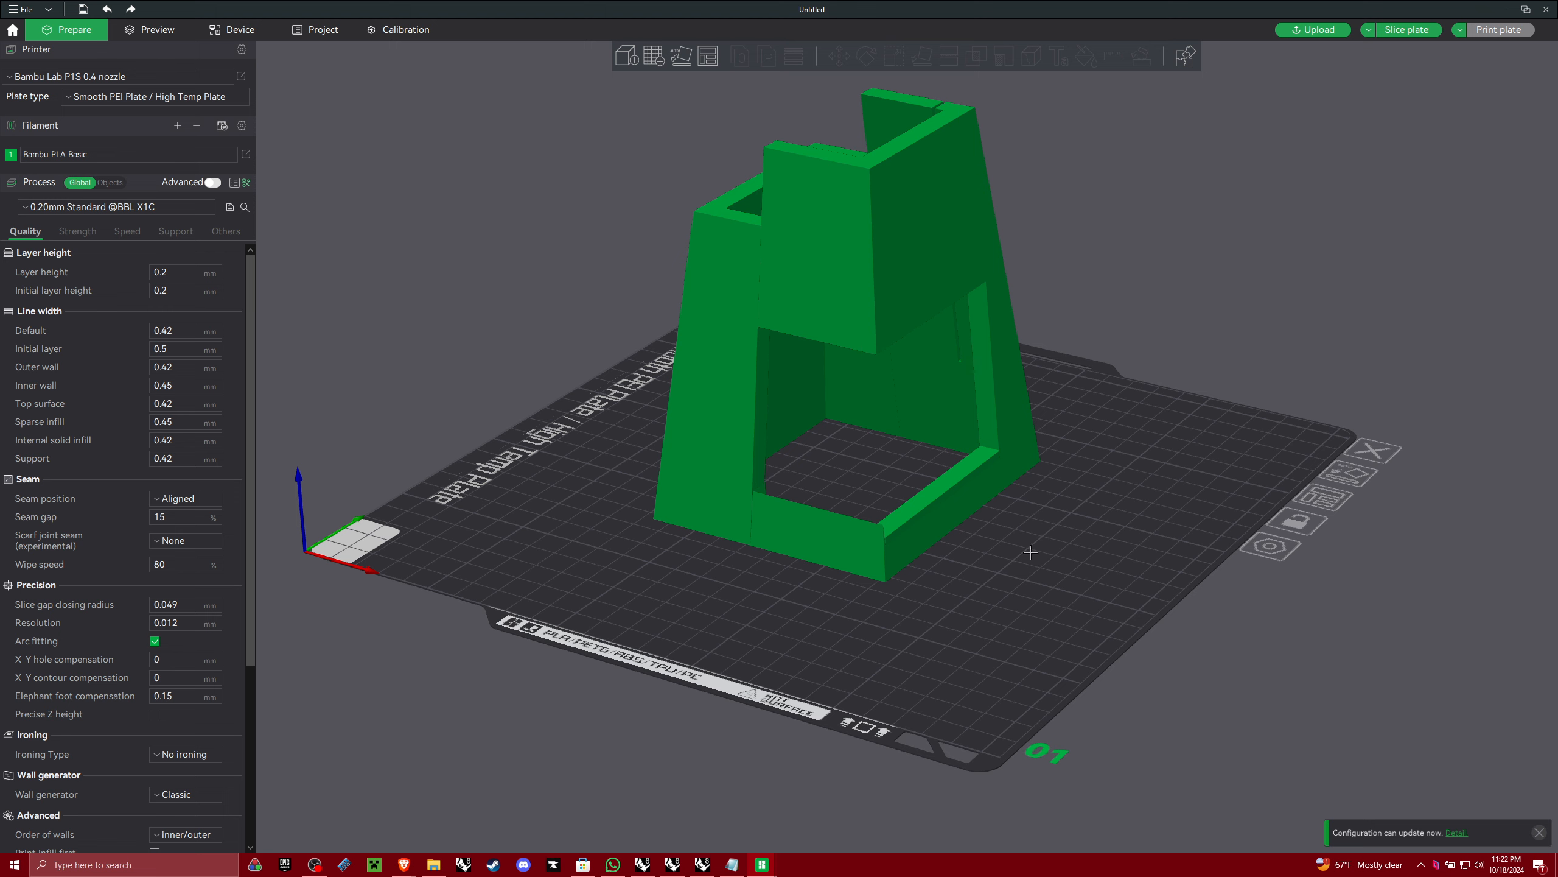
pyautogui.moveTo(1030, 553); pyautogui.dragTo(1004, 550)
pyautogui.moveTo(533, 520); pyautogui.dragTo(753, 586)
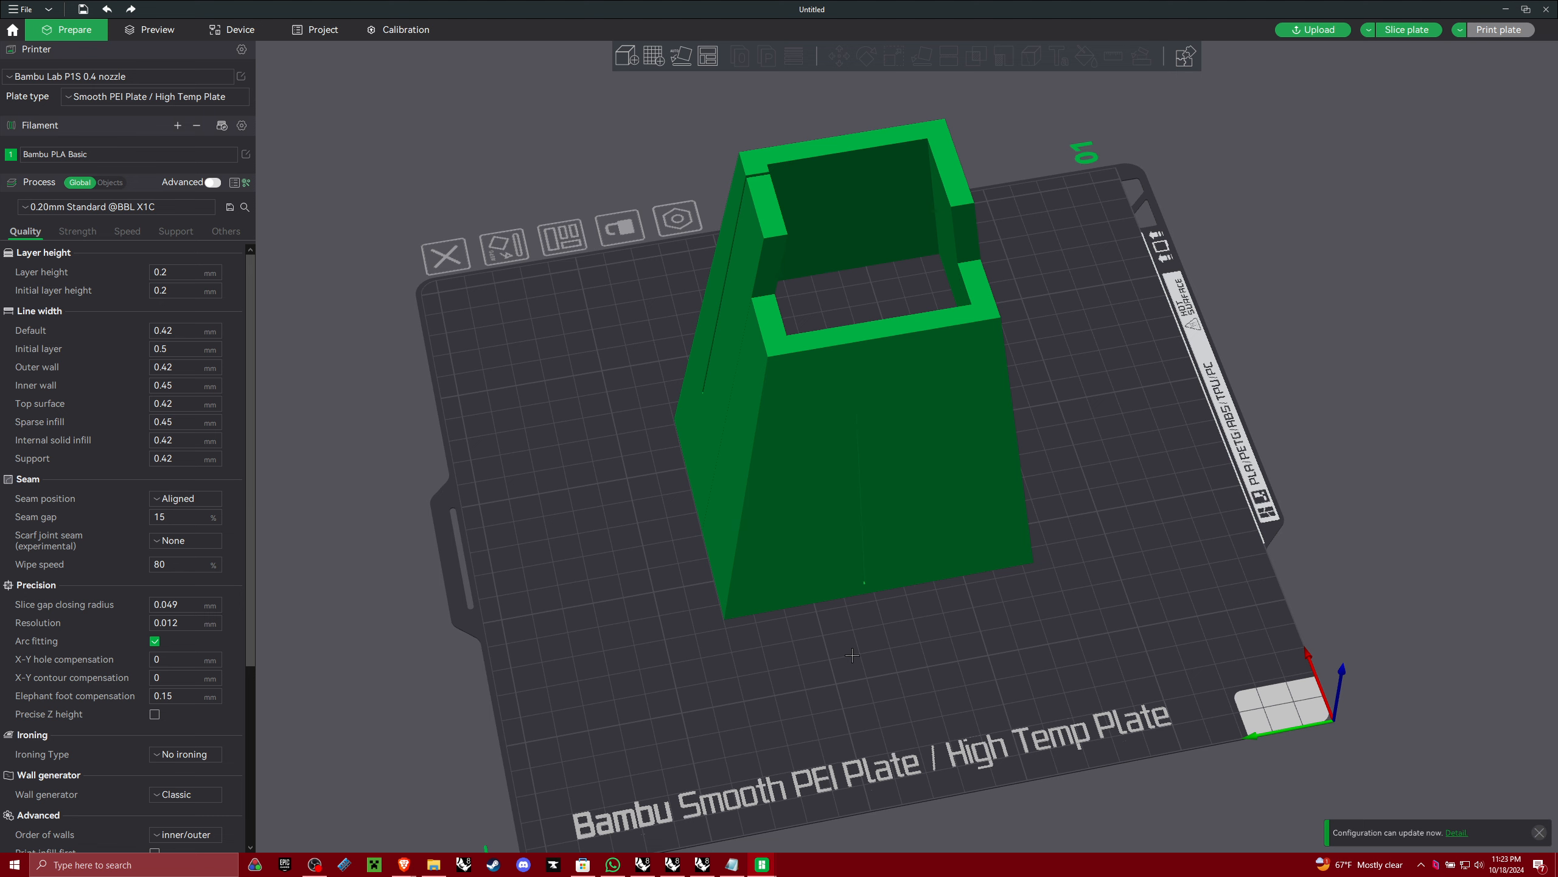
# Move the tower away from the plate's centre toward the plate corner marked 01
pyautogui.scroll(-6, 852, 654)
pyautogui.moveTo(852, 655); pyautogui.dragTo(848, 657)
pyautogui.moveTo(929, 465); pyautogui.dragTo(992, 447)
pyautogui.moveTo(977, 449); pyautogui.dragTo(1010, 431)
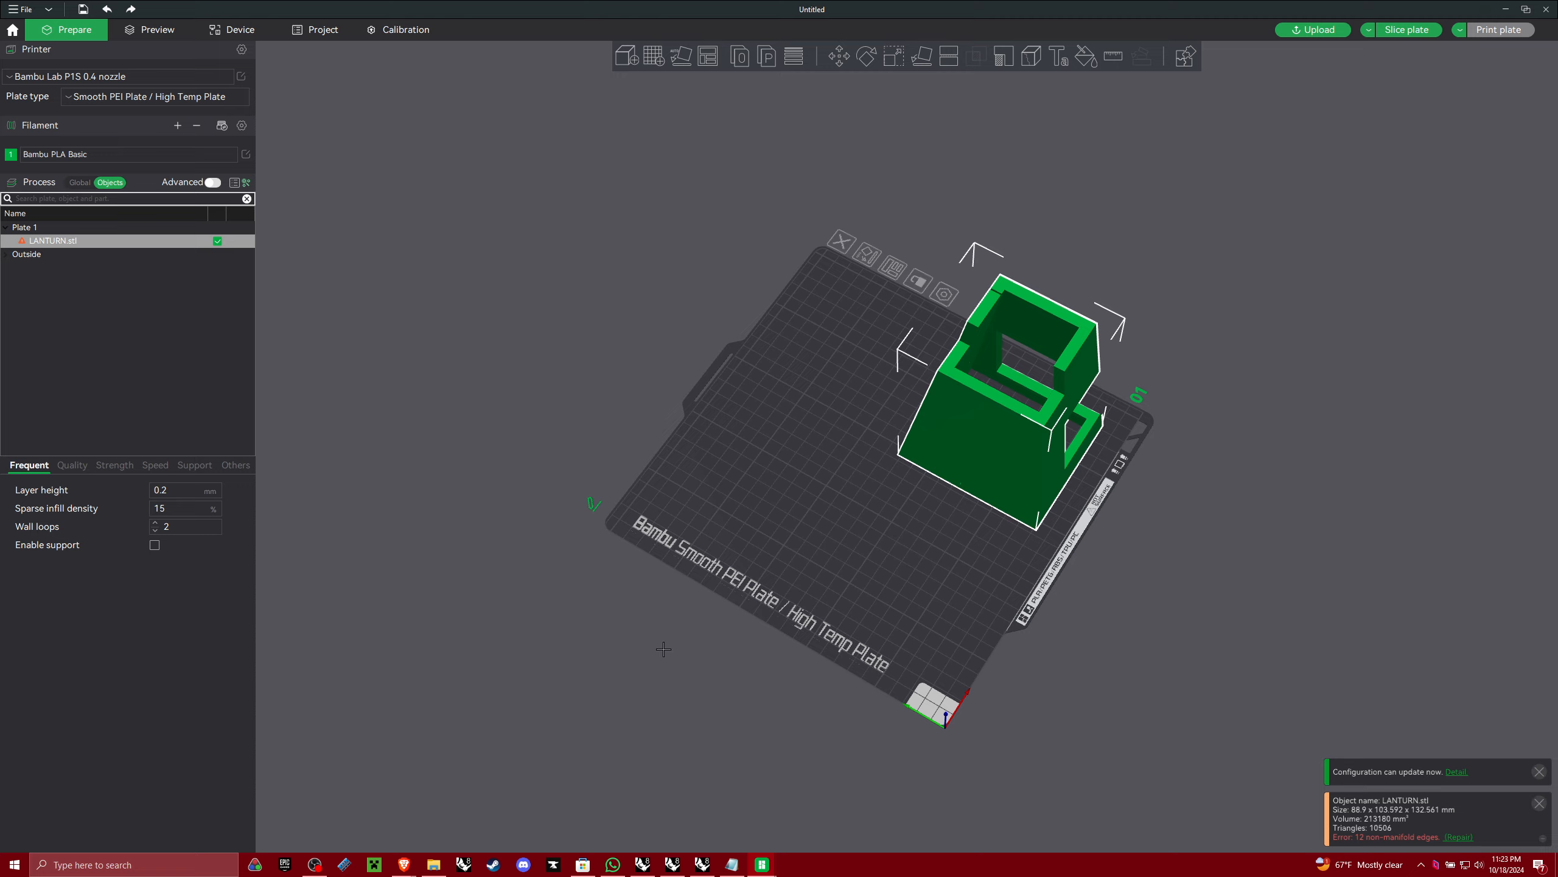
# Load ARMATURE.stl from the desktop onto the same build plate and maximize the window again
pyautogui.doubleClick(611, 25)
pyautogui.moveTo(612, 26); pyautogui.dragTo(756, 419)
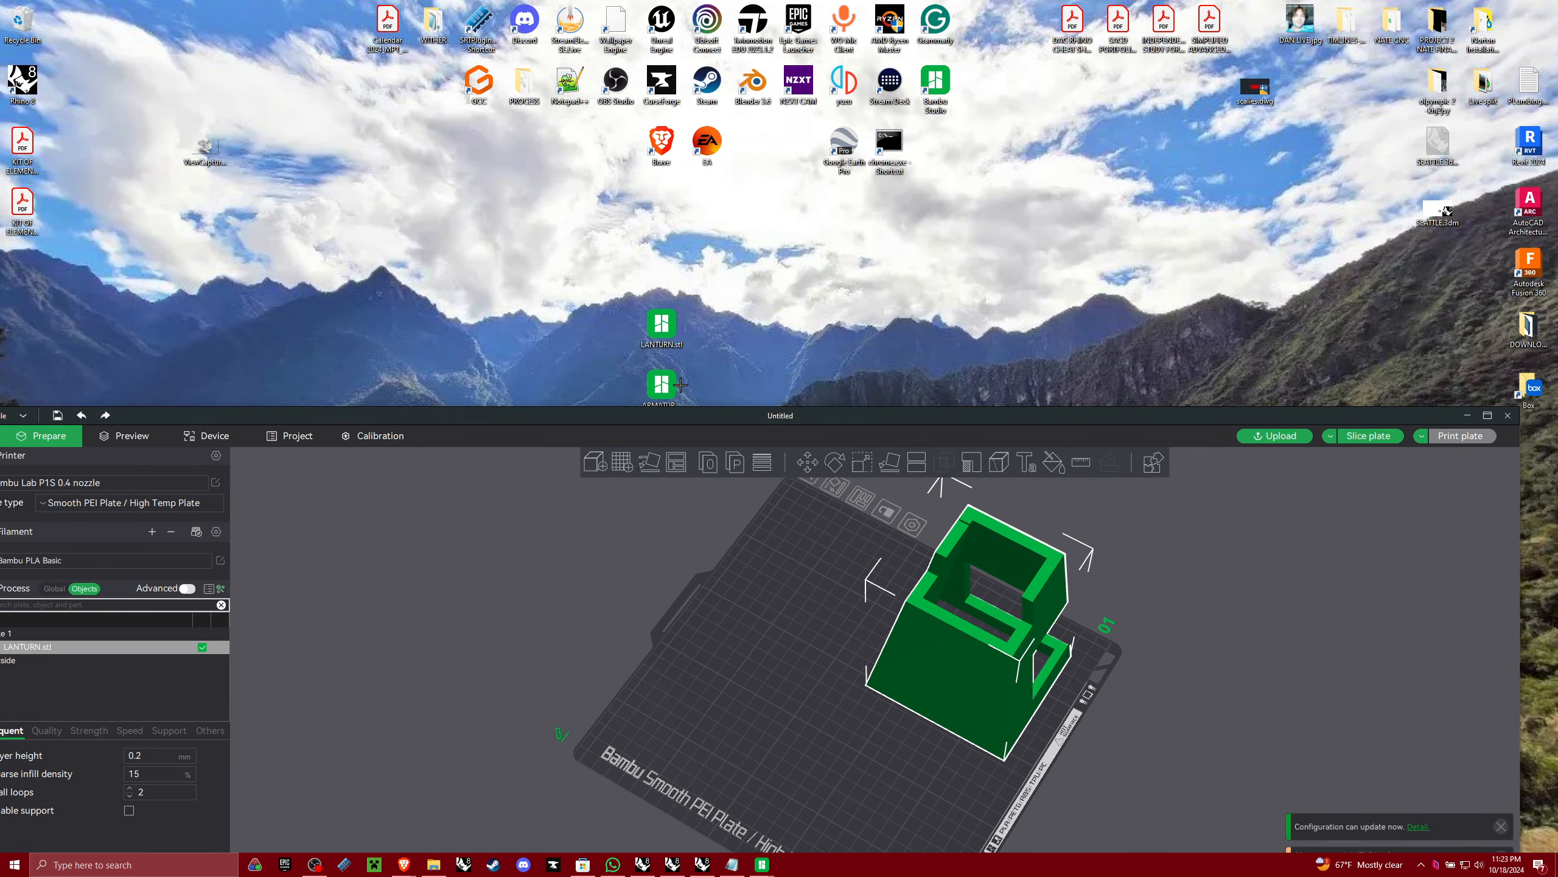
pyautogui.moveTo(661, 384); pyautogui.dragTo(786, 580)
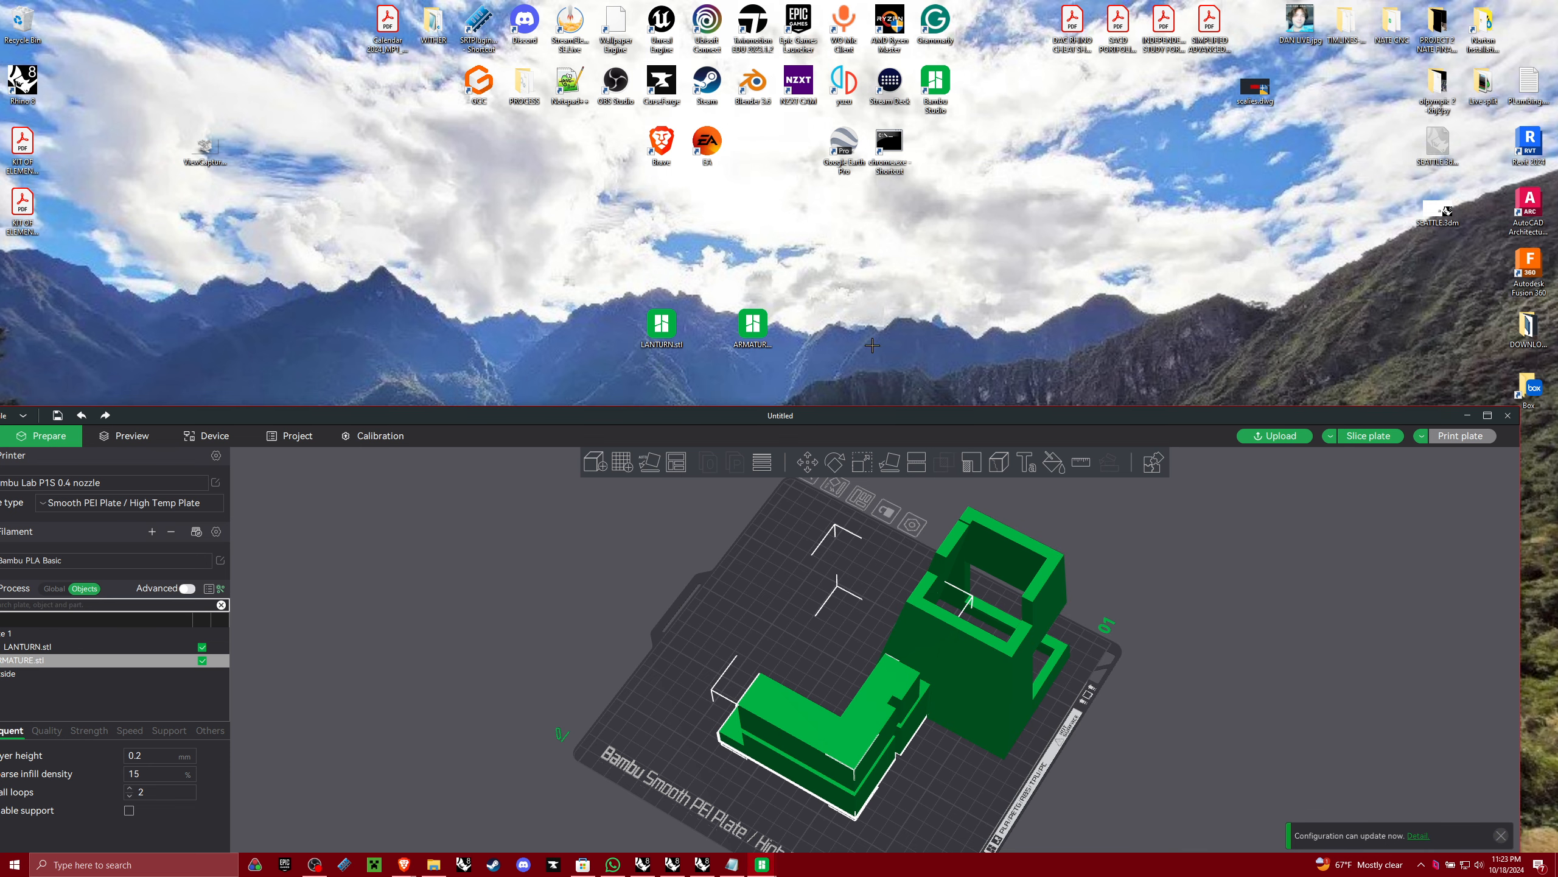
pyautogui.doubleClick(753, 415)
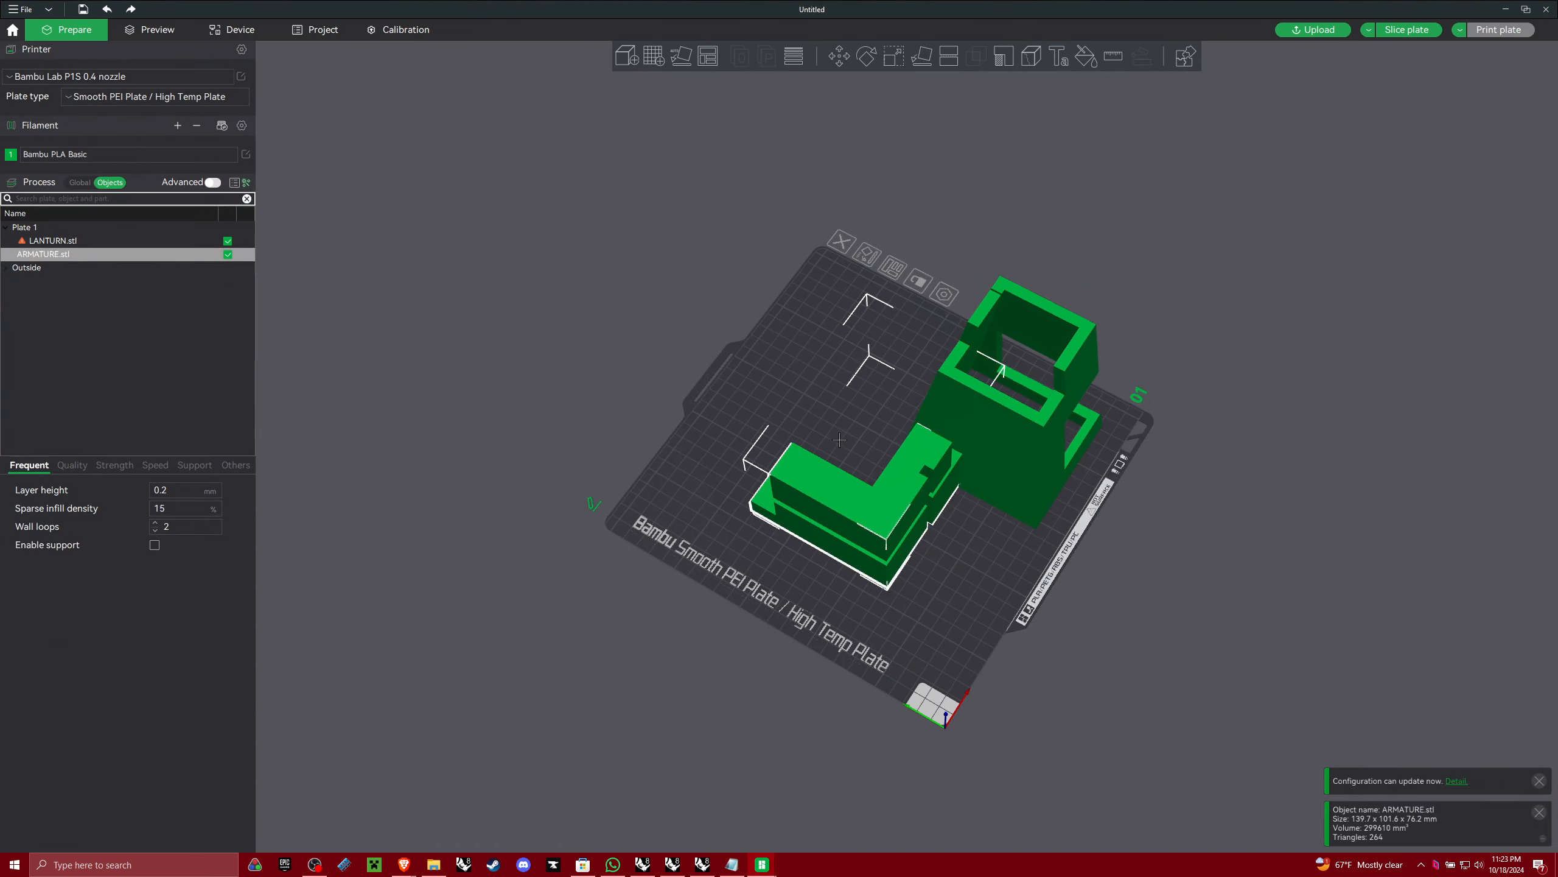
# Auto-orient the objects on plate 1 and auto-arrange them on the plate
pyautogui.moveTo(839, 439); pyautogui.dragTo(937, 391)
pyautogui.moveTo(1008, 437); pyautogui.dragTo(933, 529)
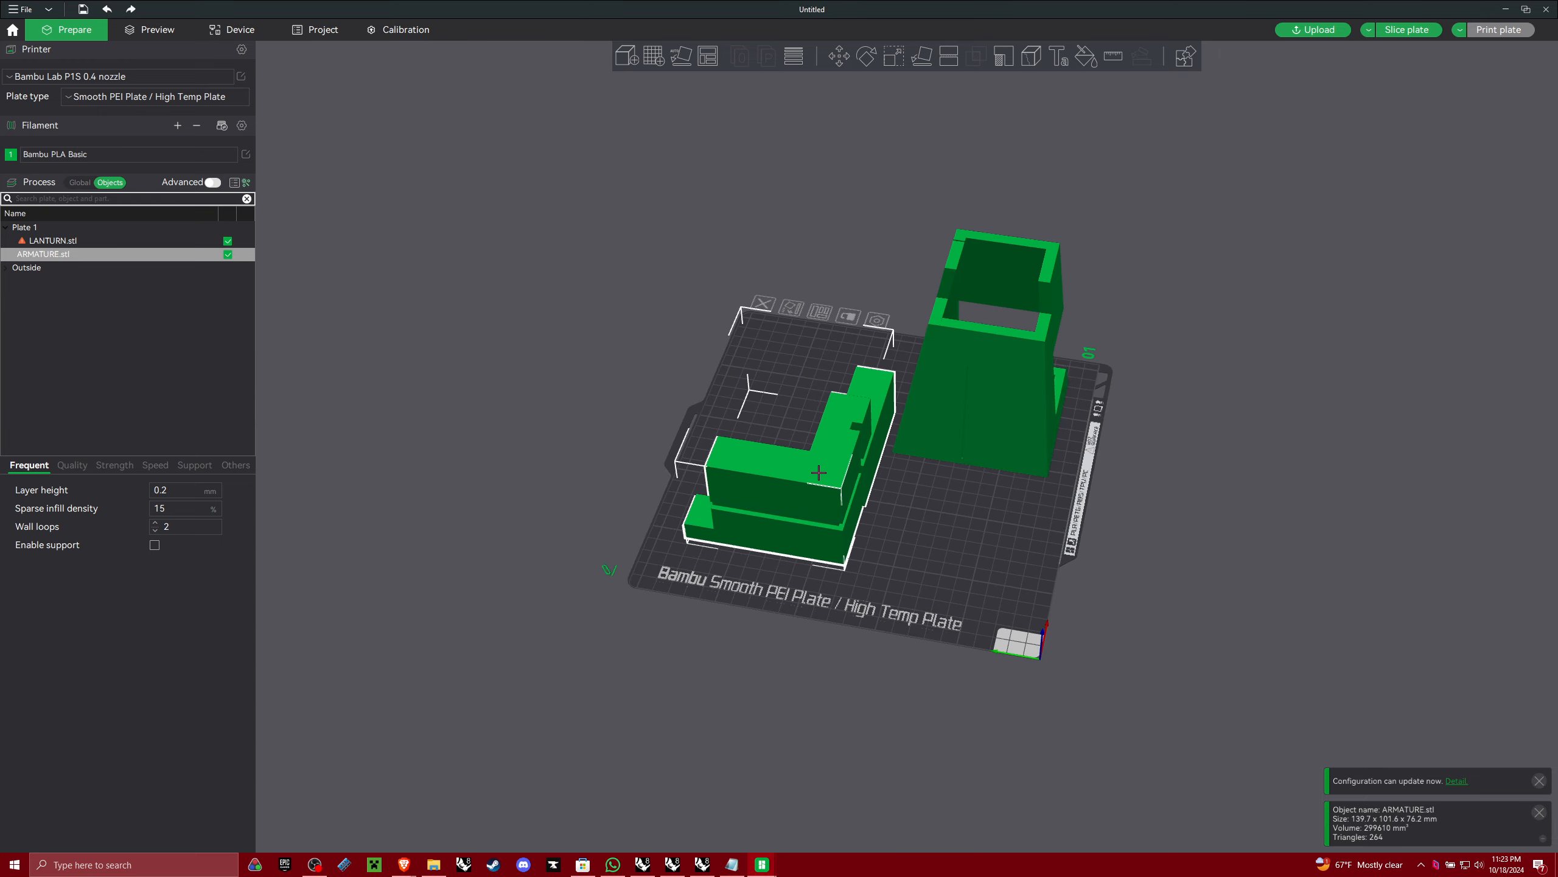
pyautogui.moveTo(1190, 457); pyautogui.dragTo(1018, 479)
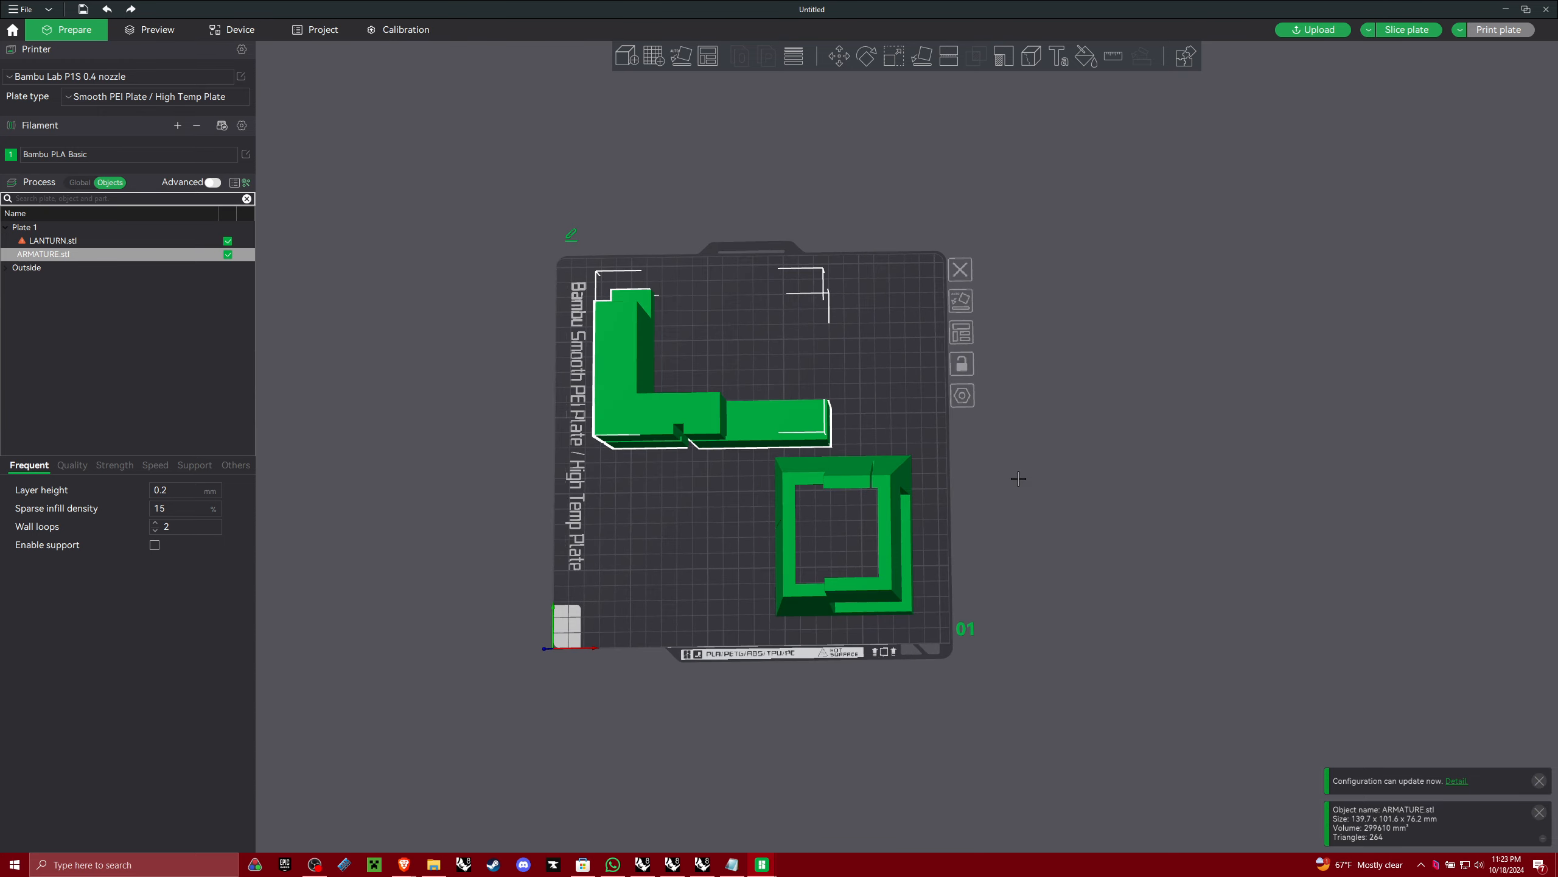
pyautogui.scroll(5, 1018, 479)
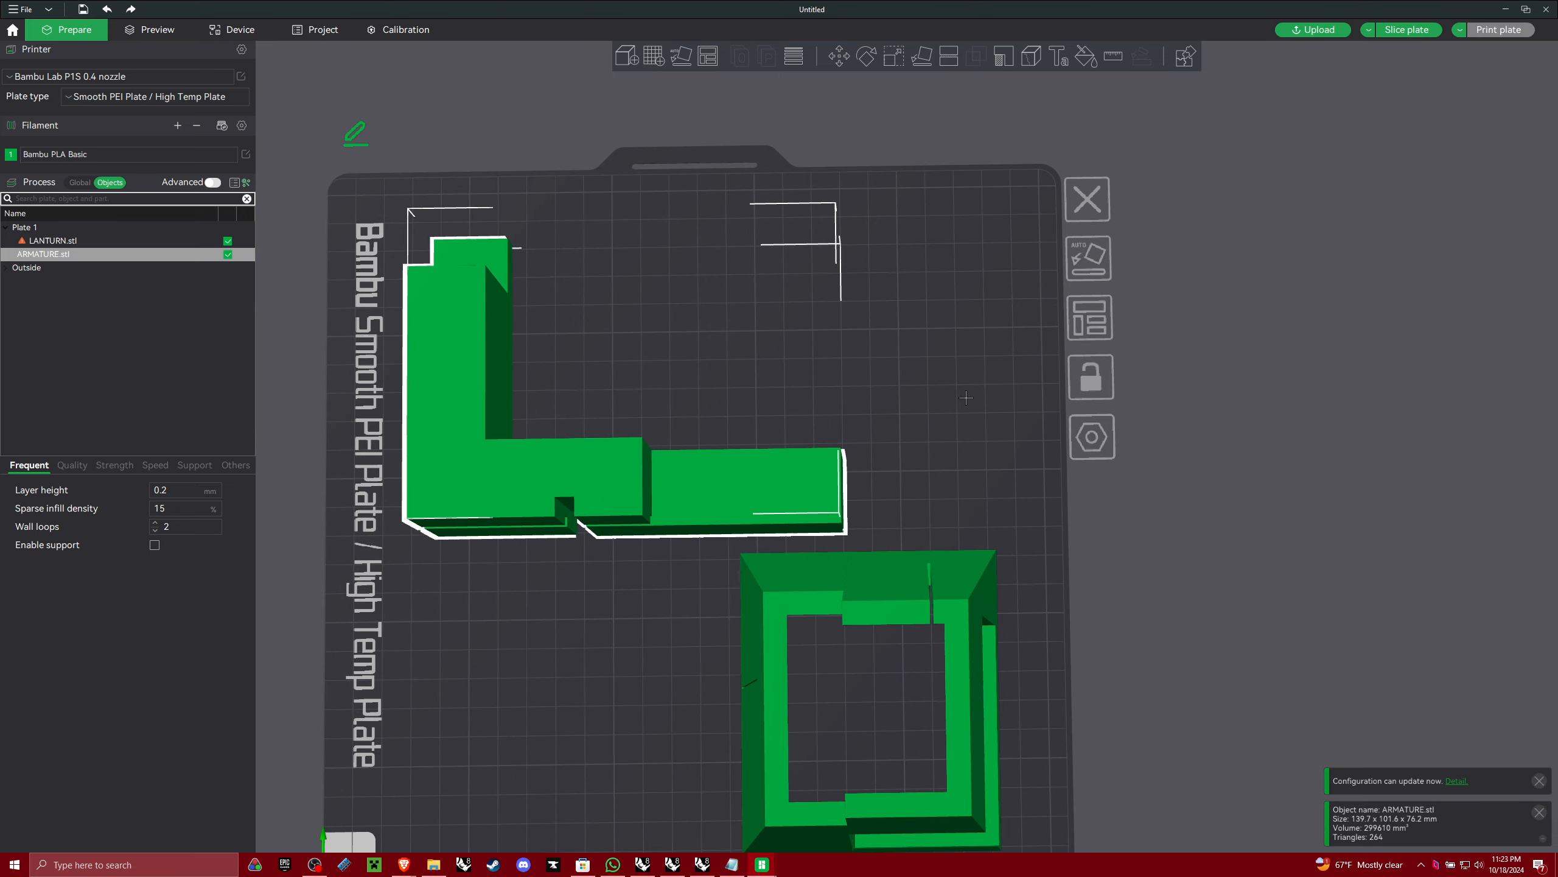
pyautogui.click(1091, 267)
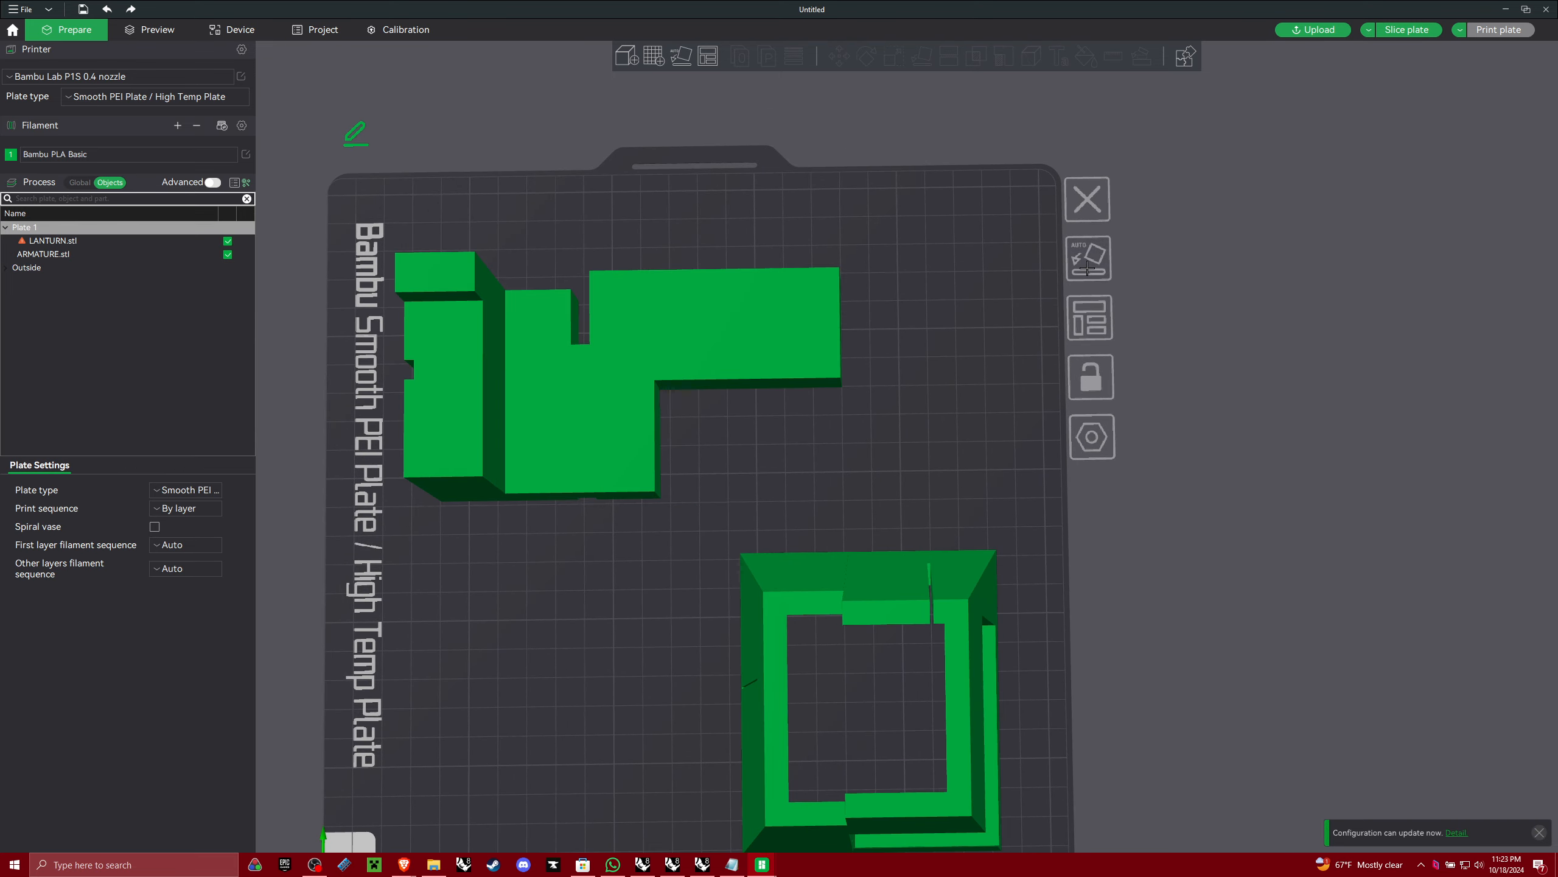
pyautogui.moveTo(937, 362); pyautogui.dragTo(966, 380)
pyautogui.click(1216, 306)
pyautogui.moveTo(1031, 540); pyautogui.dragTo(1044, 219)
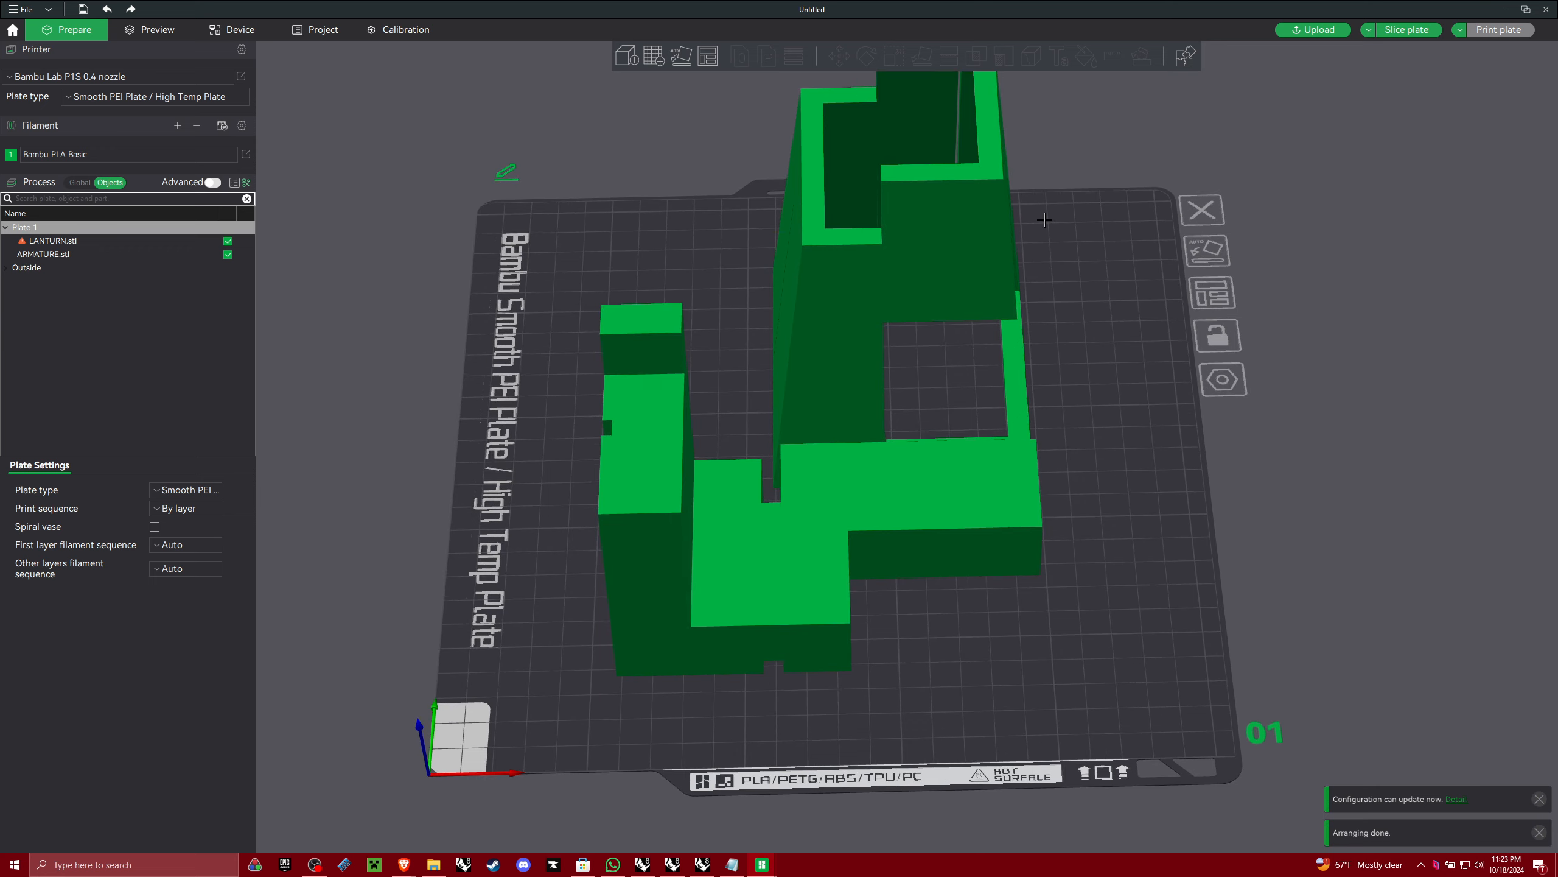
# Inspect the arranged tower and L-shaped armature on plate 1 from different angles
pyautogui.click(1014, 393)
pyautogui.click(1169, 526)
pyautogui.moveTo(1169, 526); pyautogui.dragTo(949, 468)
pyautogui.moveTo(791, 558); pyautogui.dragTo(819, 576)
pyautogui.click(920, 471)
pyautogui.click(771, 232)
pyautogui.moveTo(1061, 458); pyautogui.dragTo(1030, 429)
pyautogui.moveTo(824, 507); pyautogui.dragTo(873, 492)
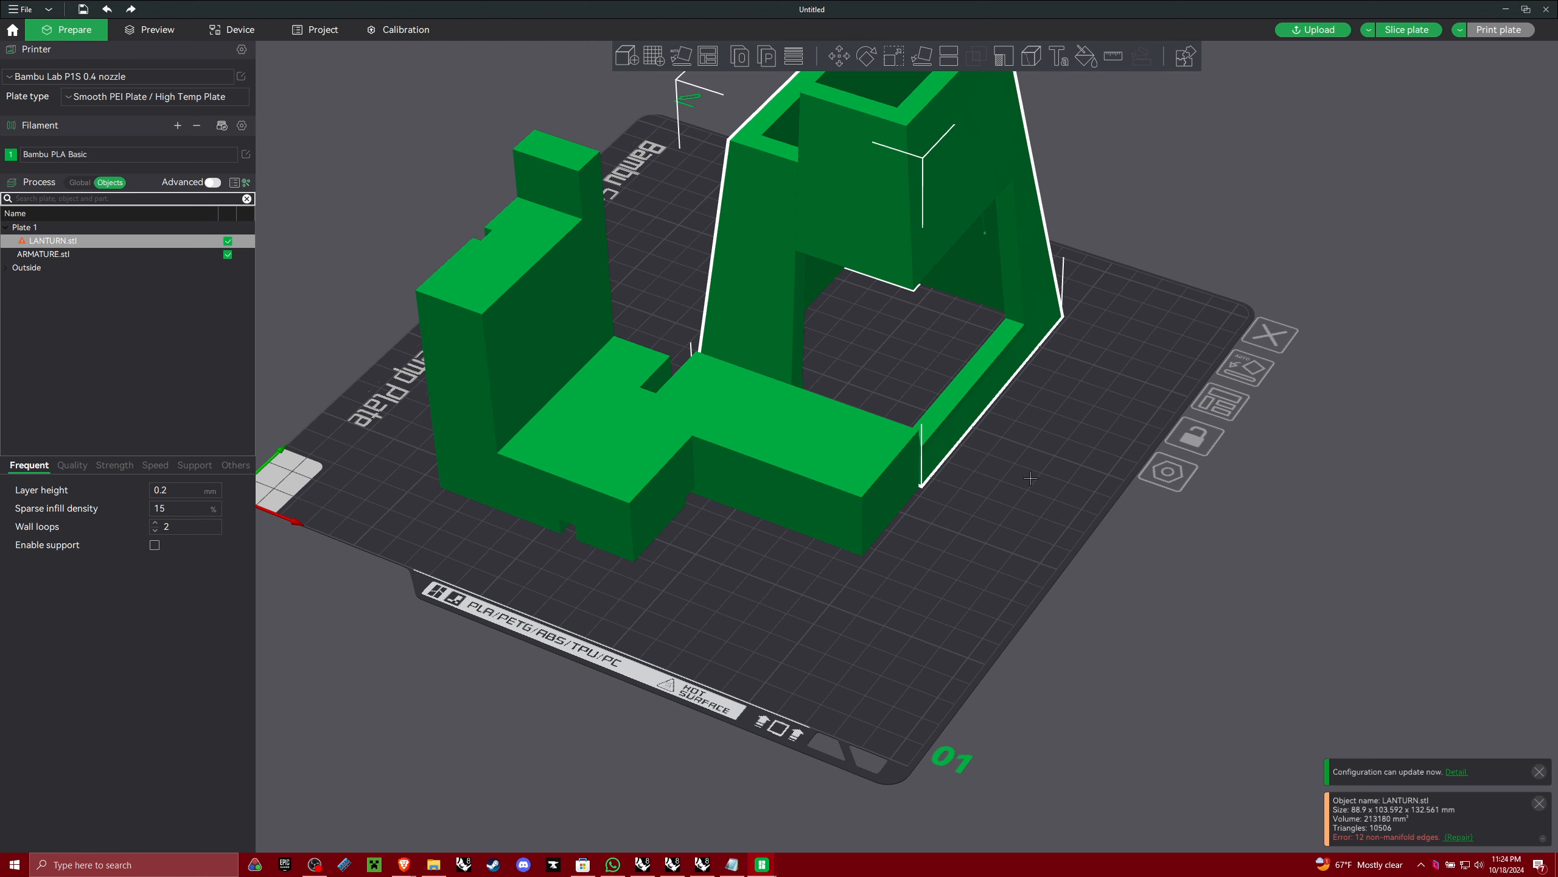
# Add a second build plate and move the L-shaped armature onto it, leaving the tower on plate 1
pyautogui.scroll(-5, 1031, 478)
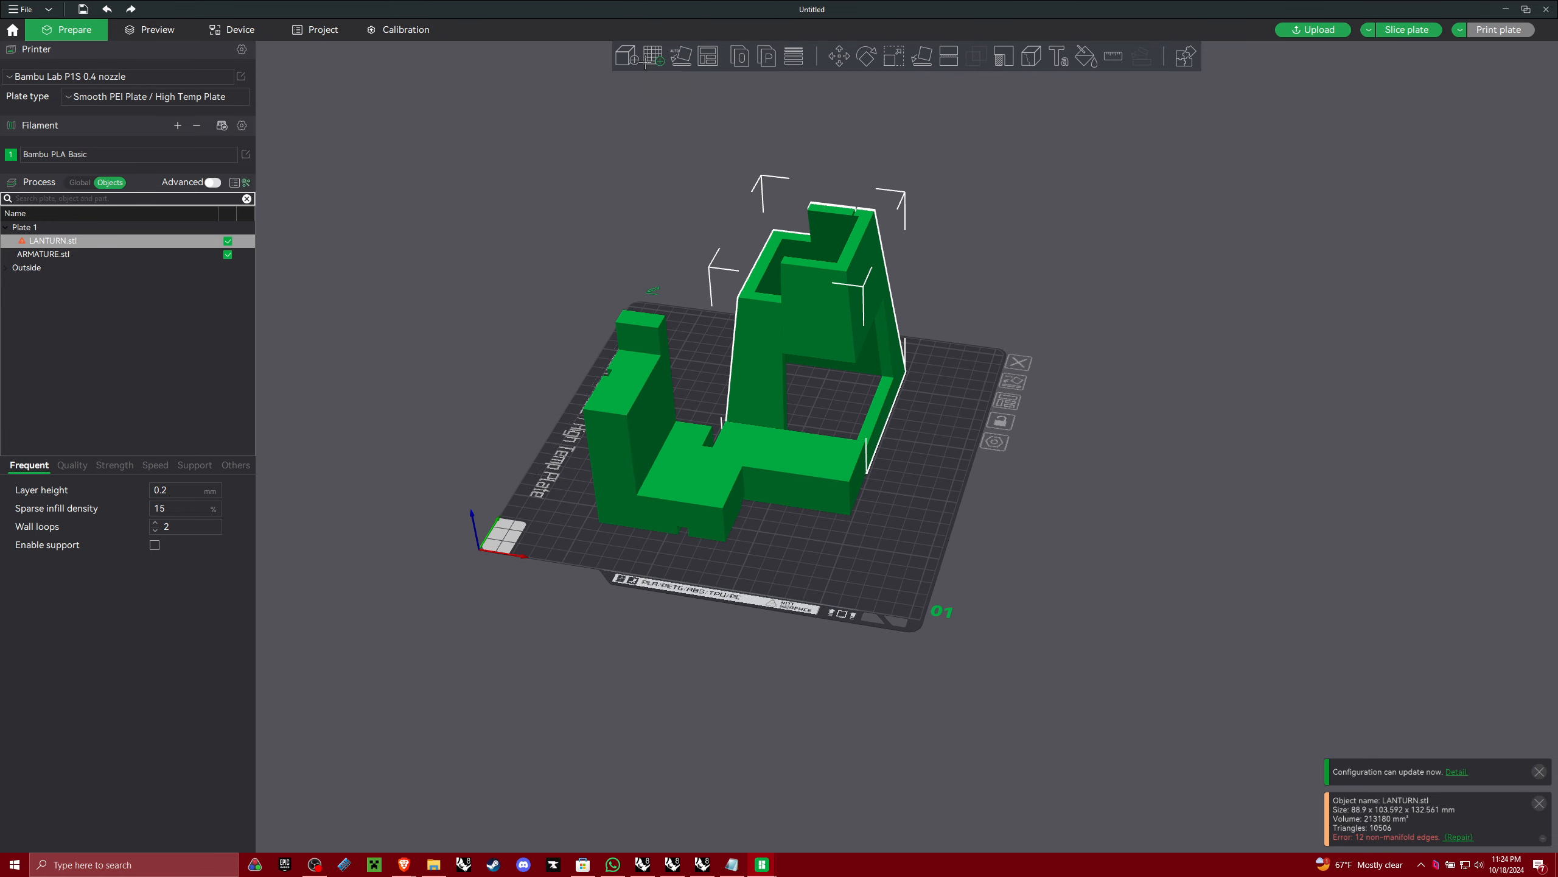
pyautogui.click(651, 59)
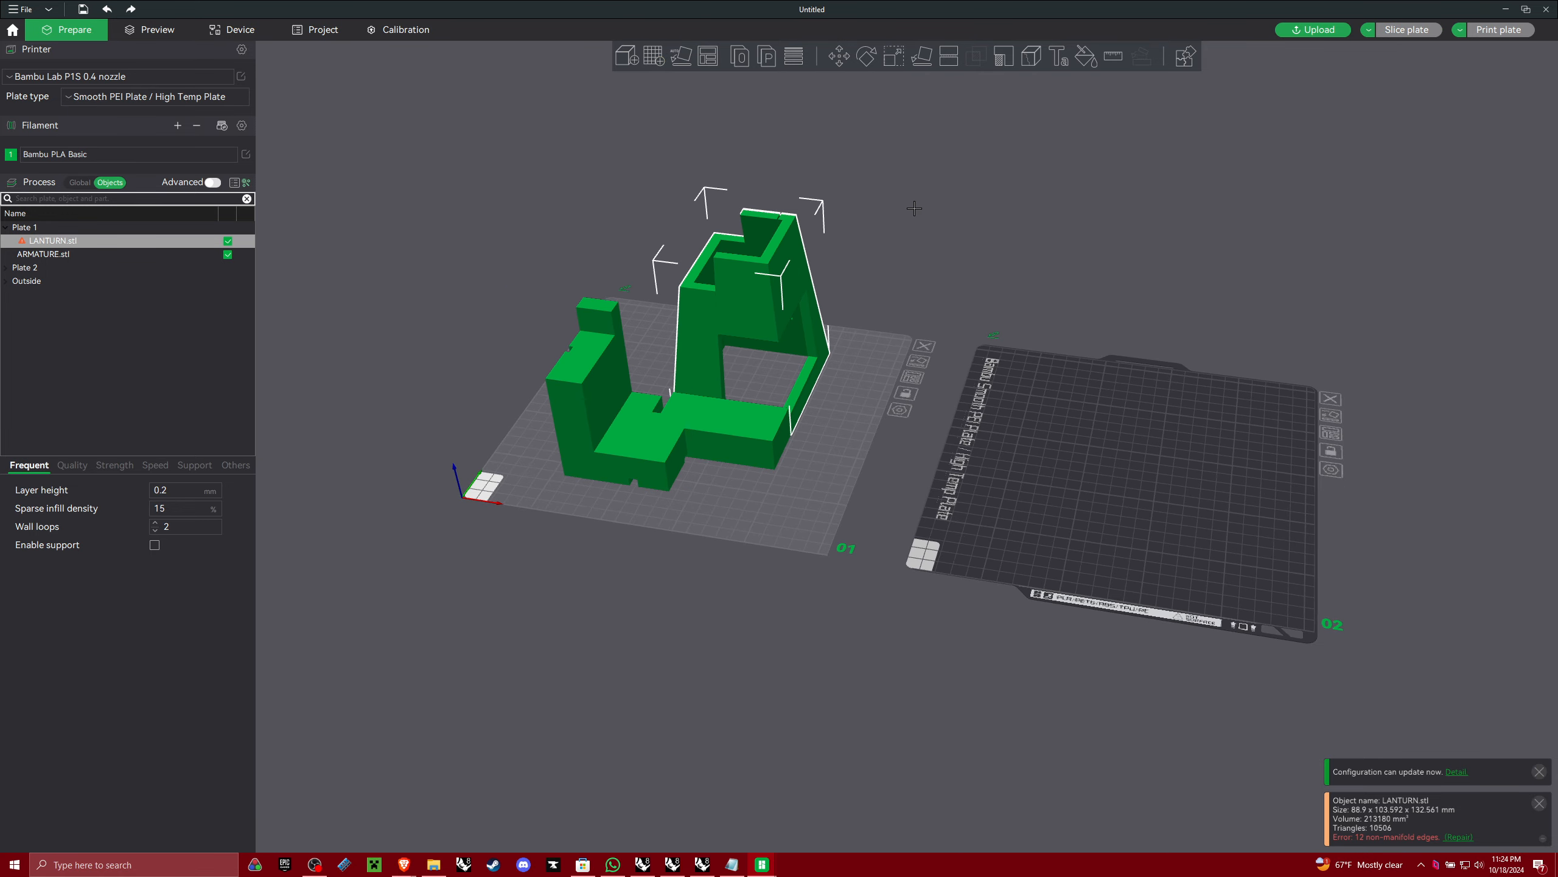
pyautogui.click(654, 487)
pyautogui.moveTo(686, 504); pyautogui.dragTo(1118, 486)
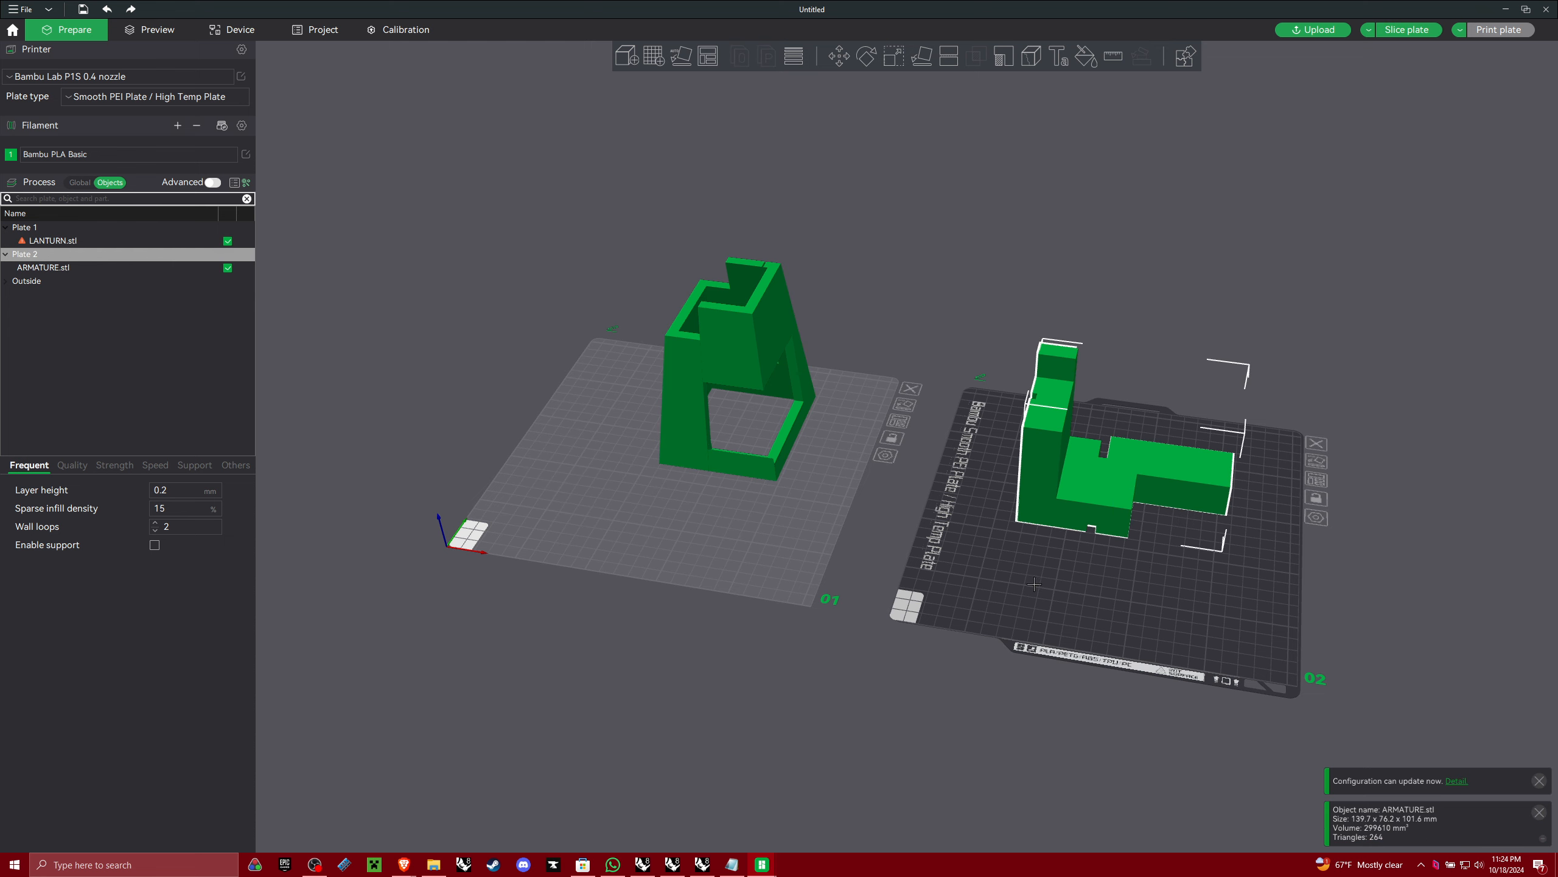
# Clear the selection, make plate 1 active and slice it
pyautogui.click(731, 520)
pyautogui.click(809, 517)
pyautogui.click(1006, 562)
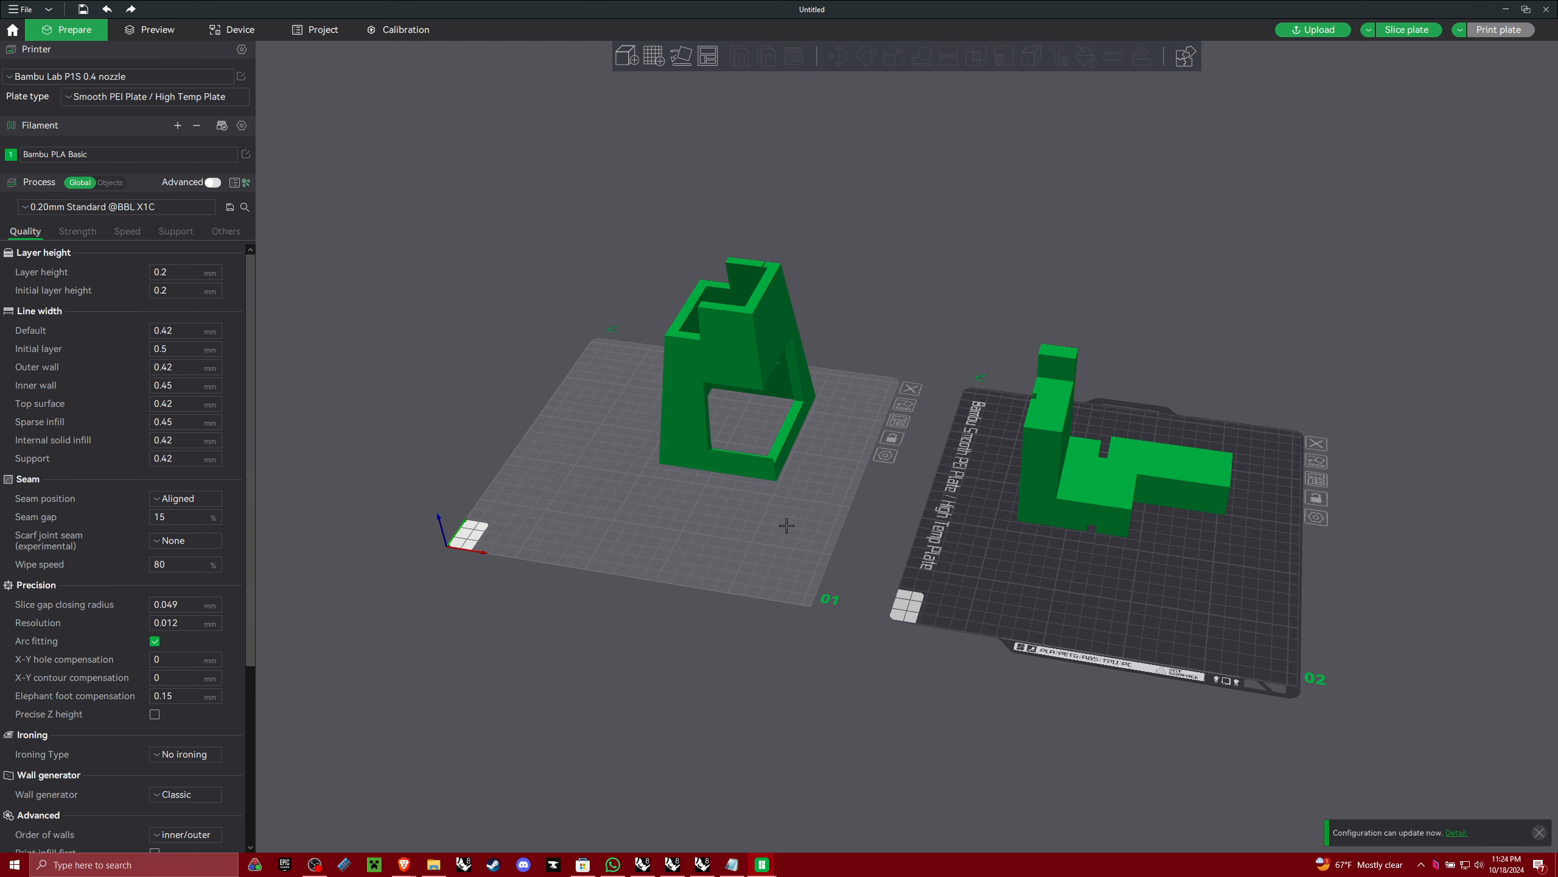
pyautogui.click(787, 524)
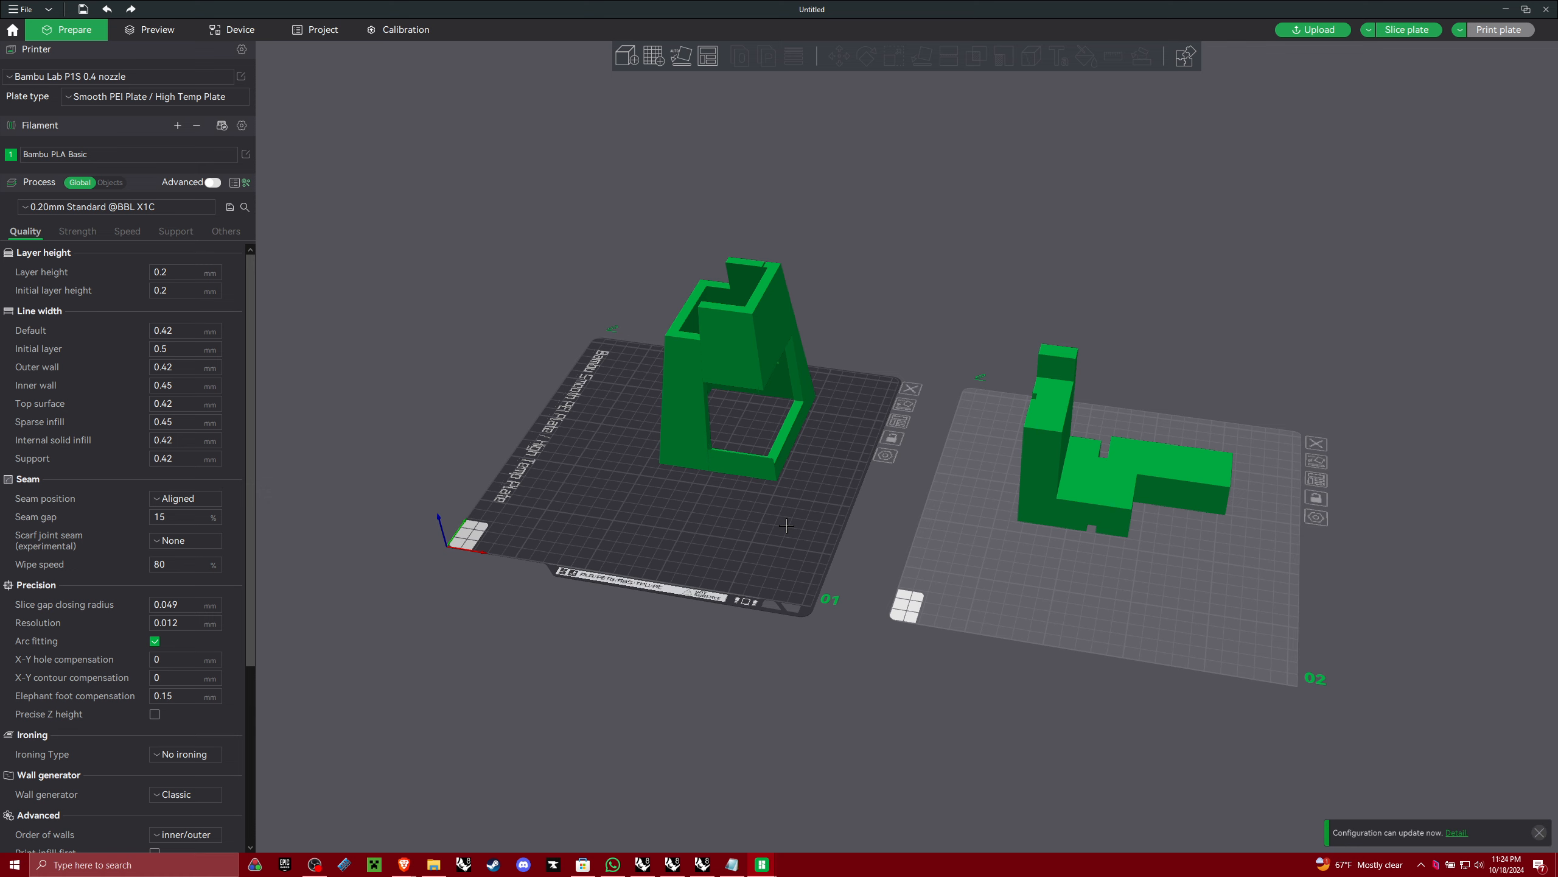
pyautogui.click(1385, 29)
# Examine the sliced tower from below, focusing on the overhanging edges above its opening
pyautogui.moveTo(982, 429); pyautogui.dragTo(804, 375)
pyautogui.scroll(7, 903, 457)
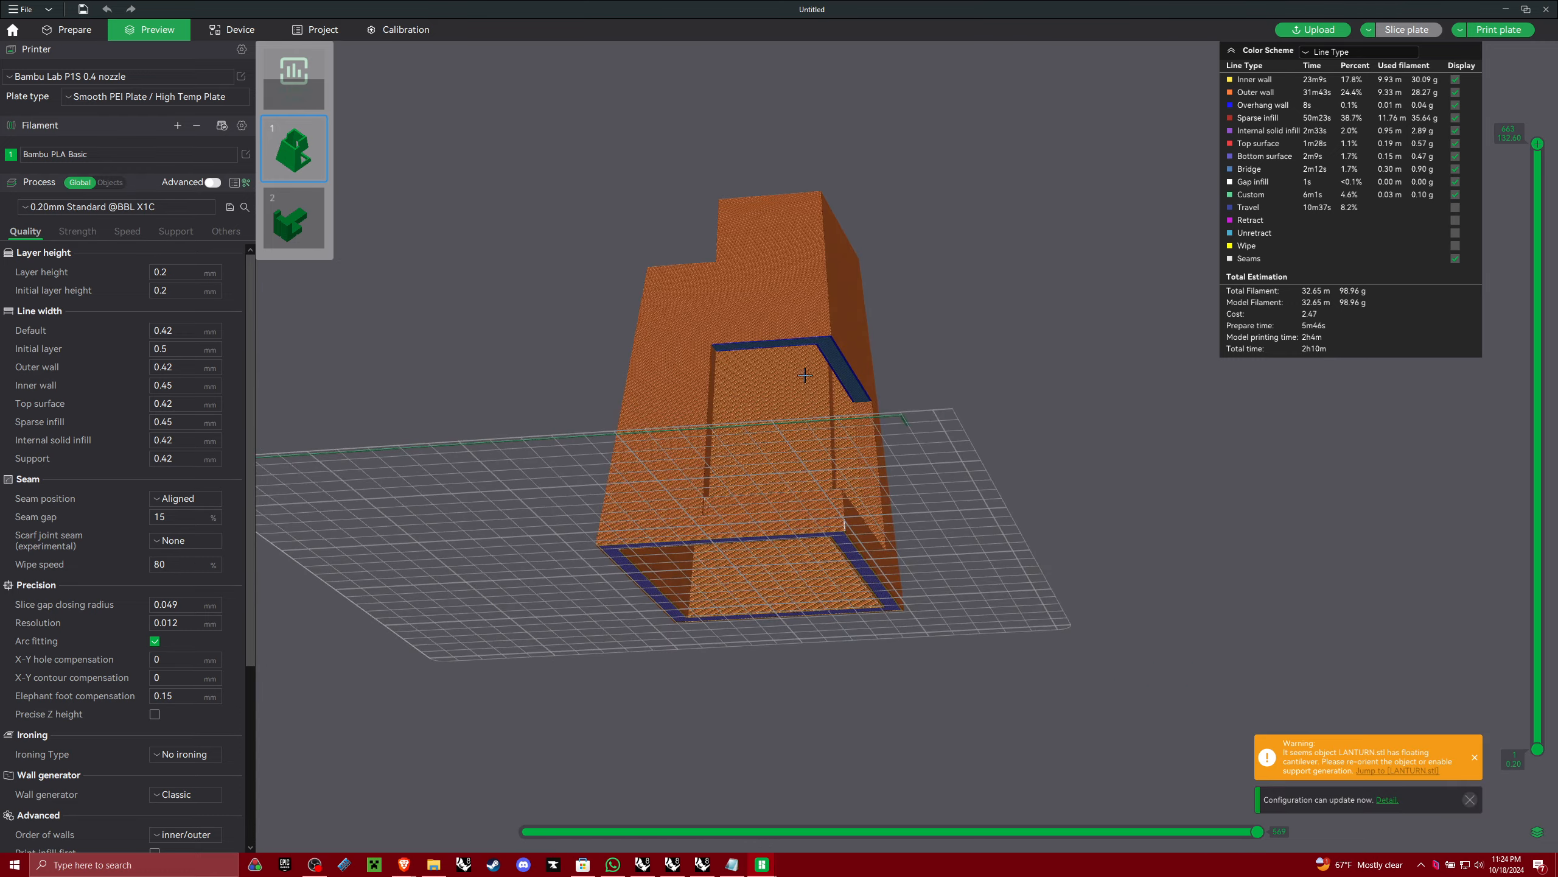
pyautogui.scroll(4, 805, 375)
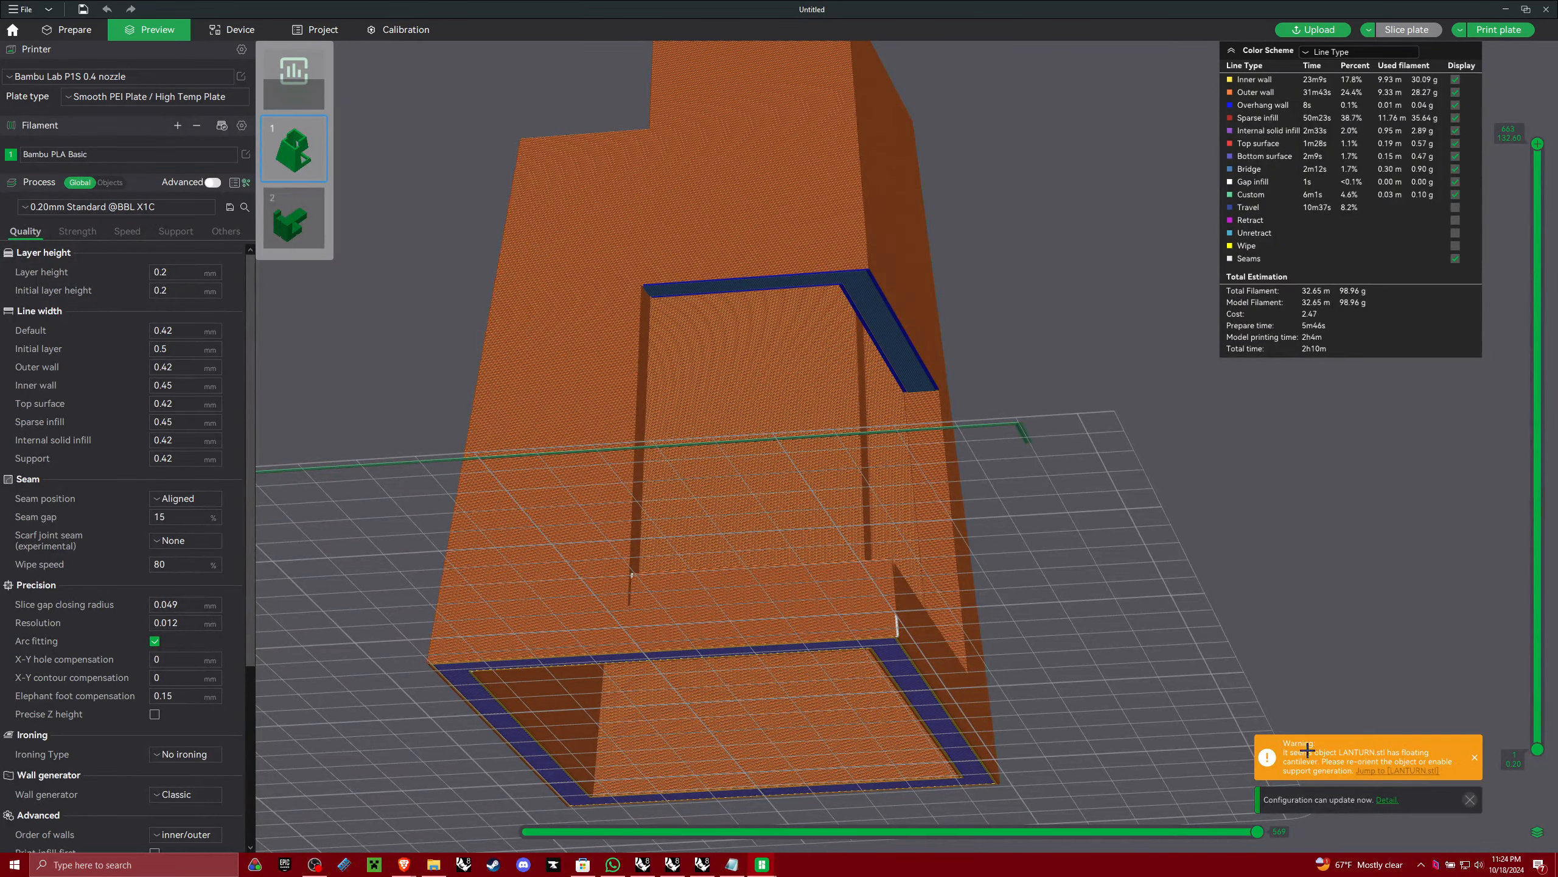
pyautogui.moveTo(1083, 604); pyautogui.dragTo(645, 349)
pyautogui.moveTo(977, 471); pyautogui.dragTo(825, 372)
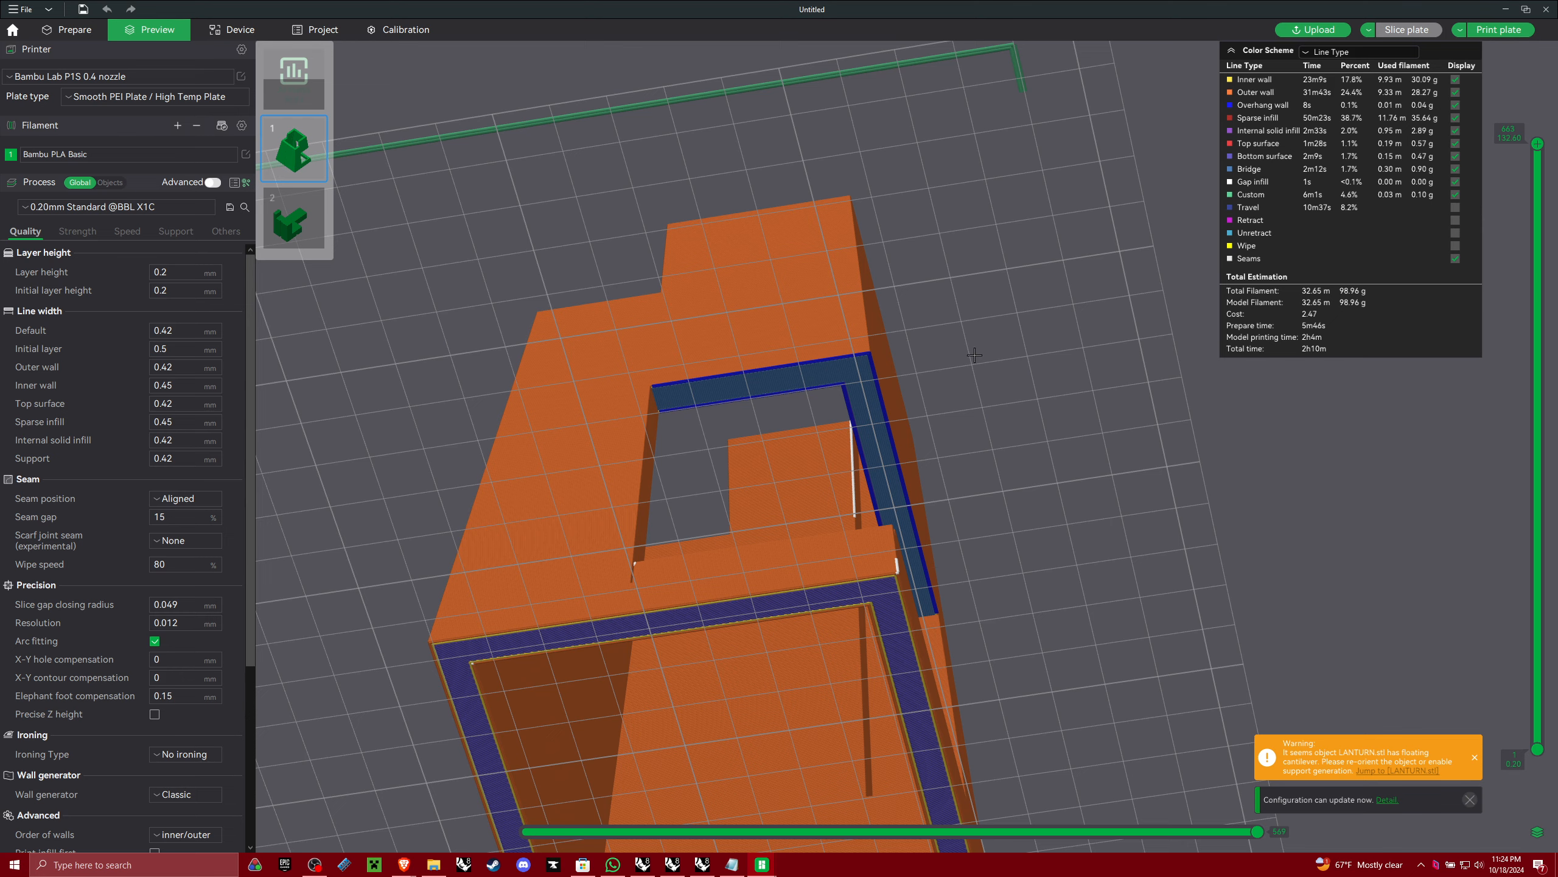
pyautogui.moveTo(974, 355); pyautogui.dragTo(1015, 407)
# Enable support with the type set to tree(auto) and the style kept at Default
pyautogui.click(186, 233)
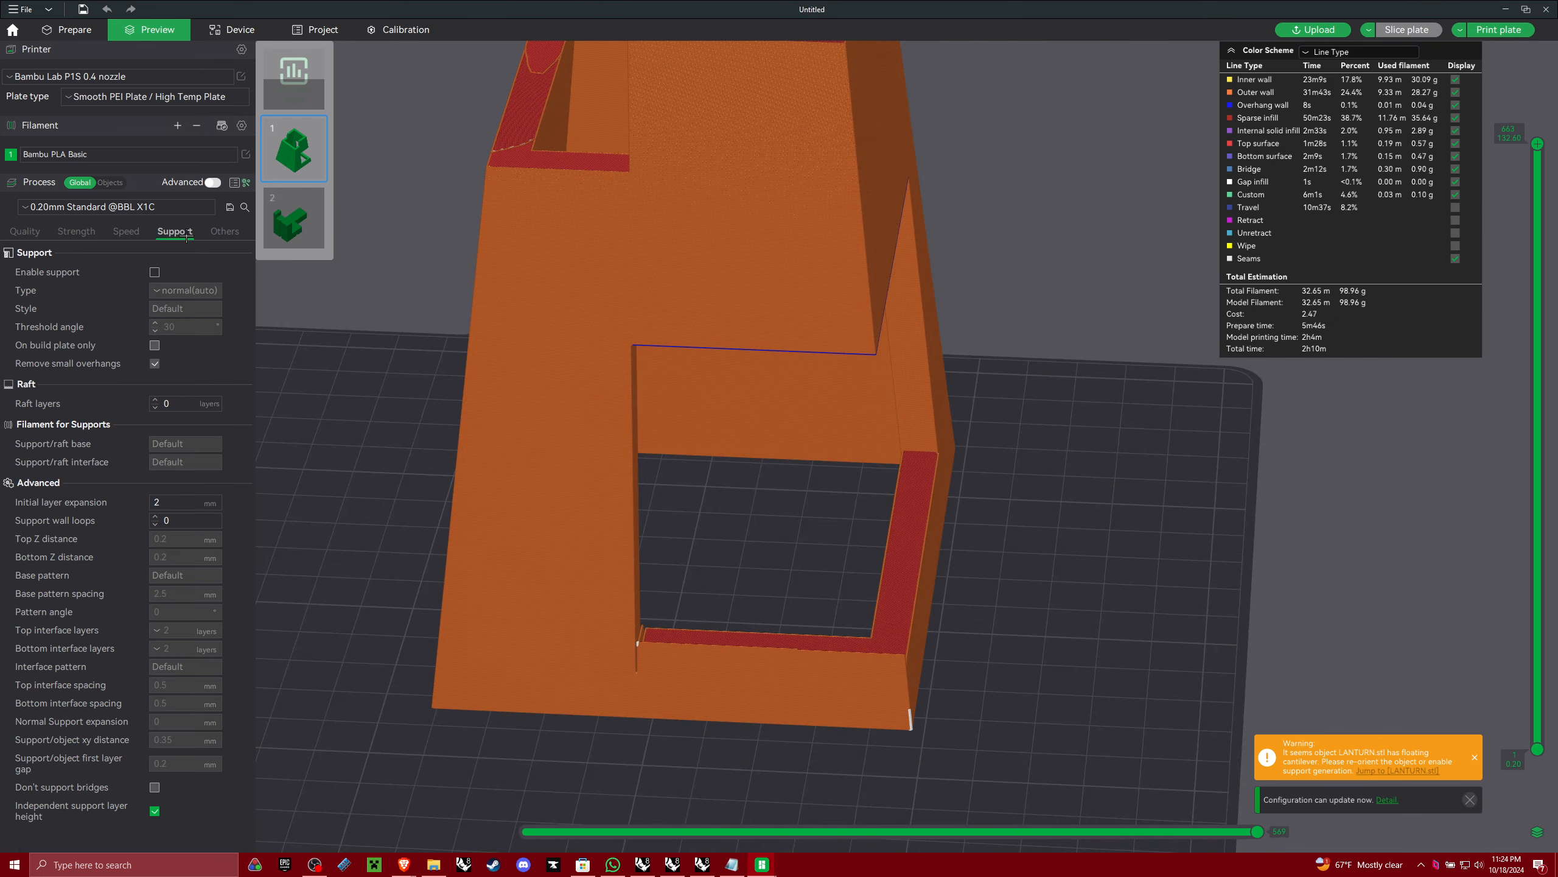
pyautogui.click(155, 272)
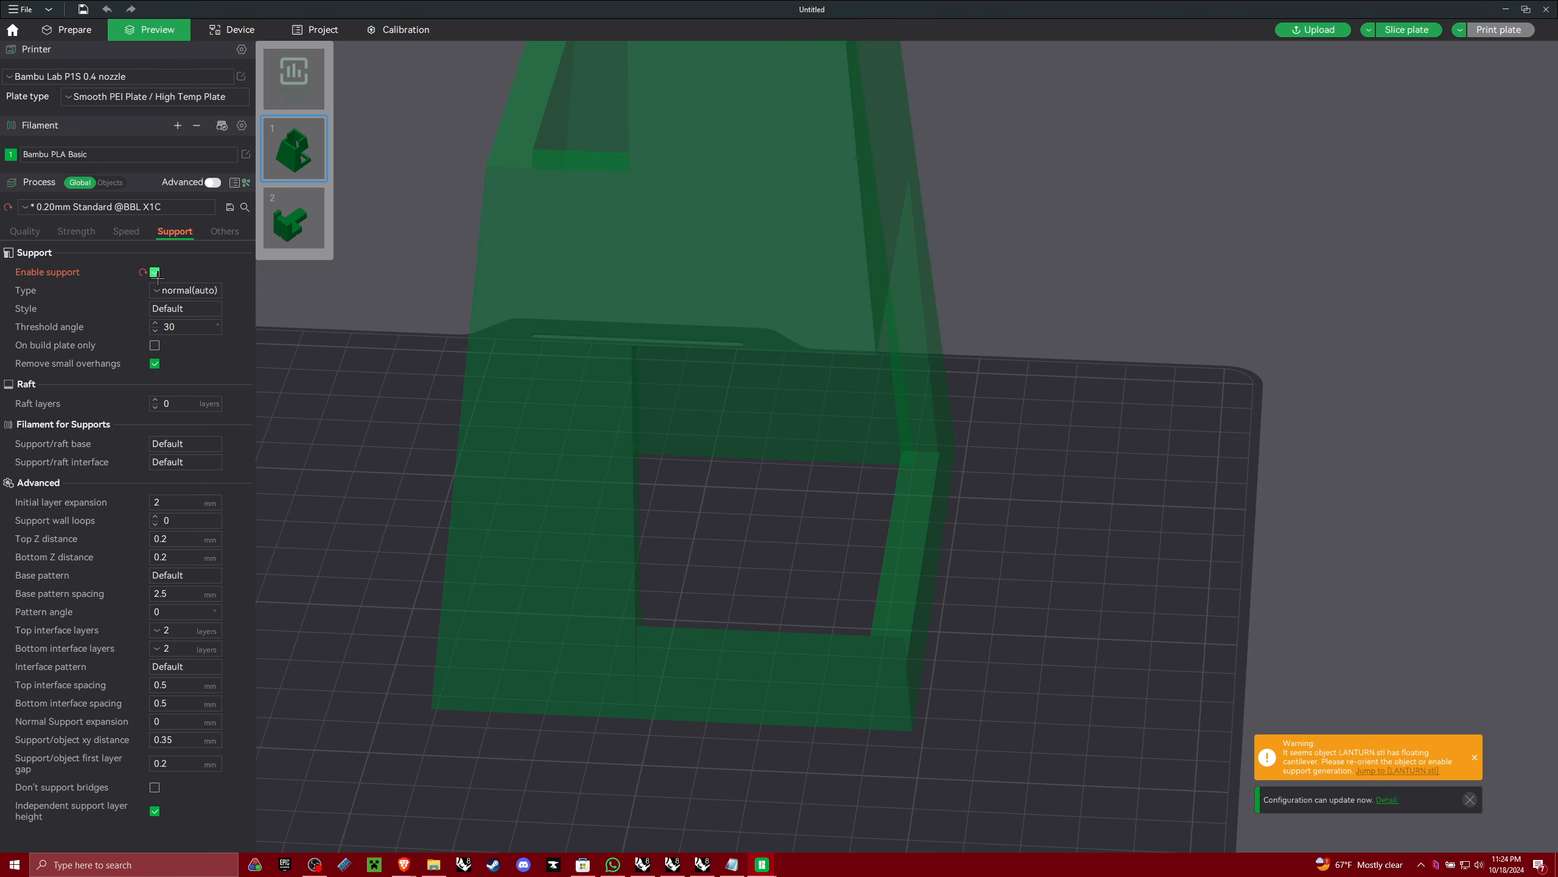
pyautogui.click(184, 290)
pyautogui.click(178, 315)
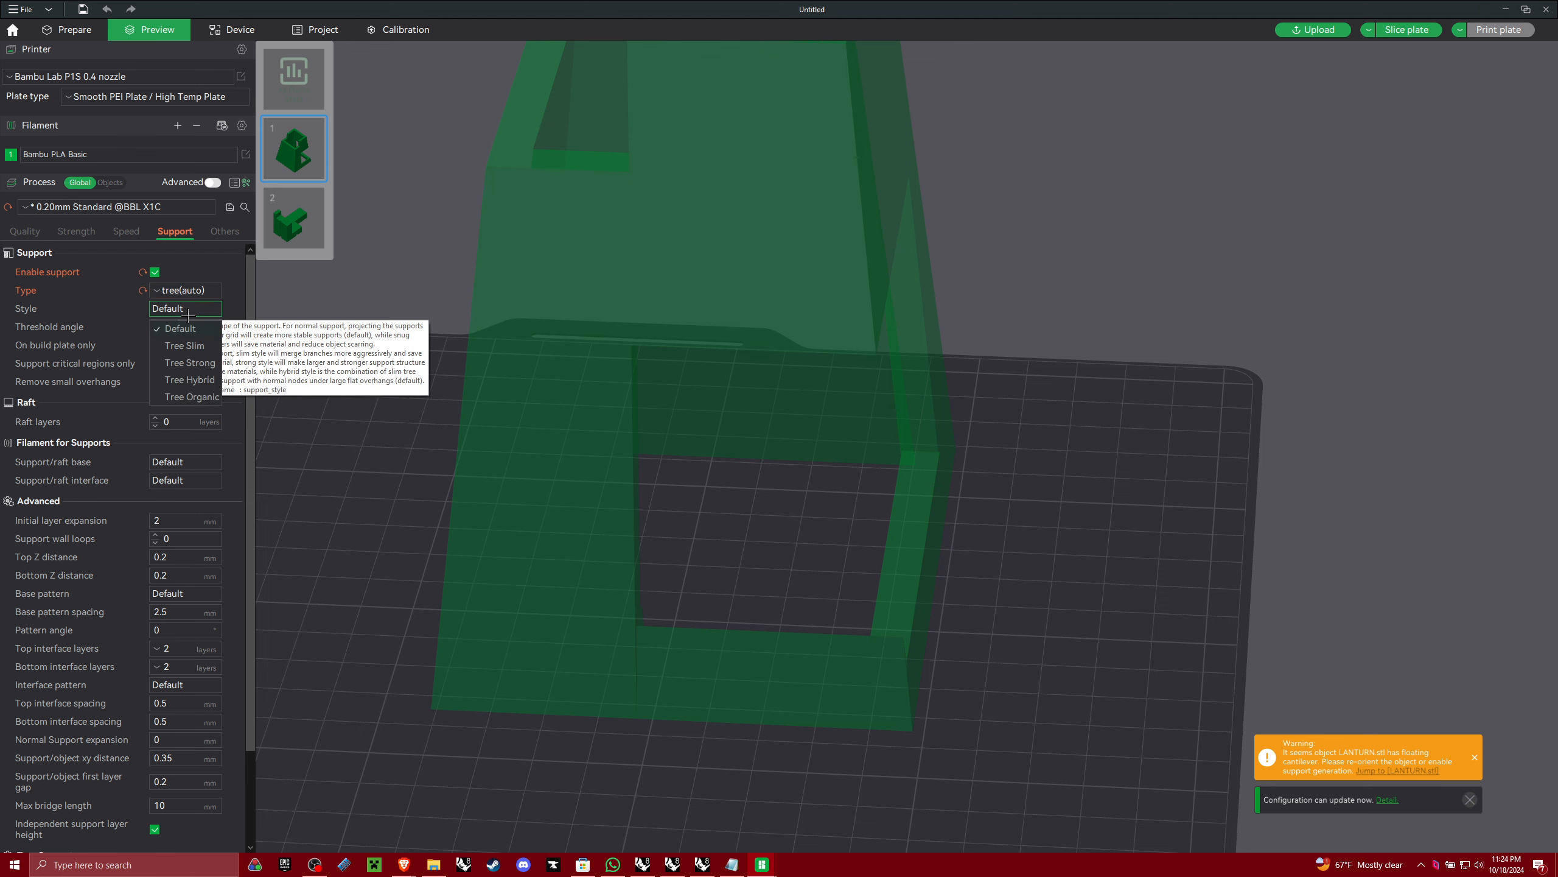
pyautogui.click(179, 310)
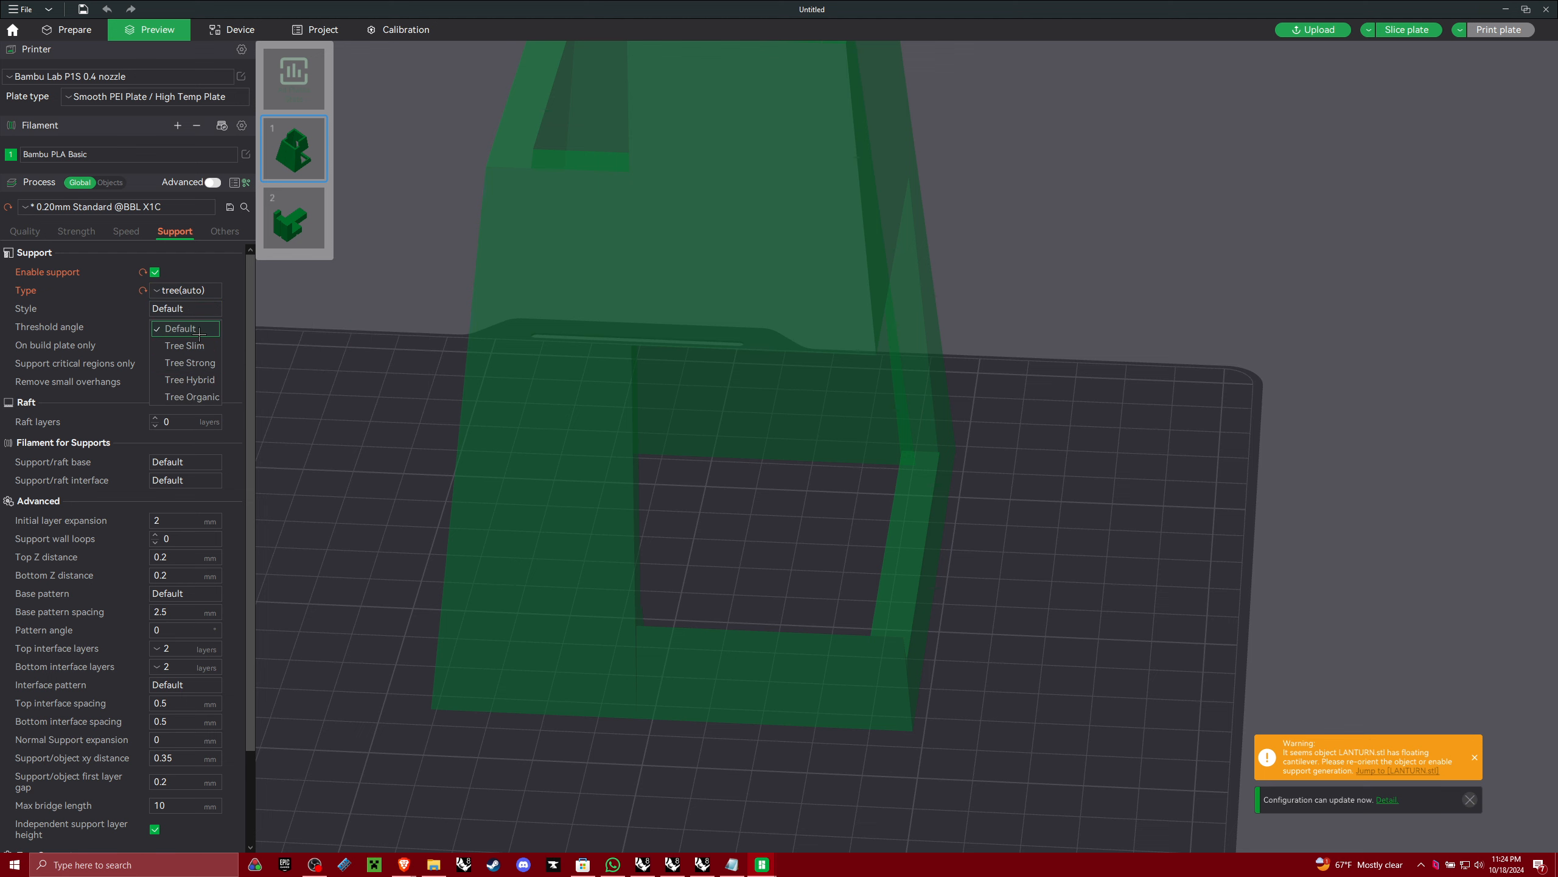
pyautogui.click(180, 328)
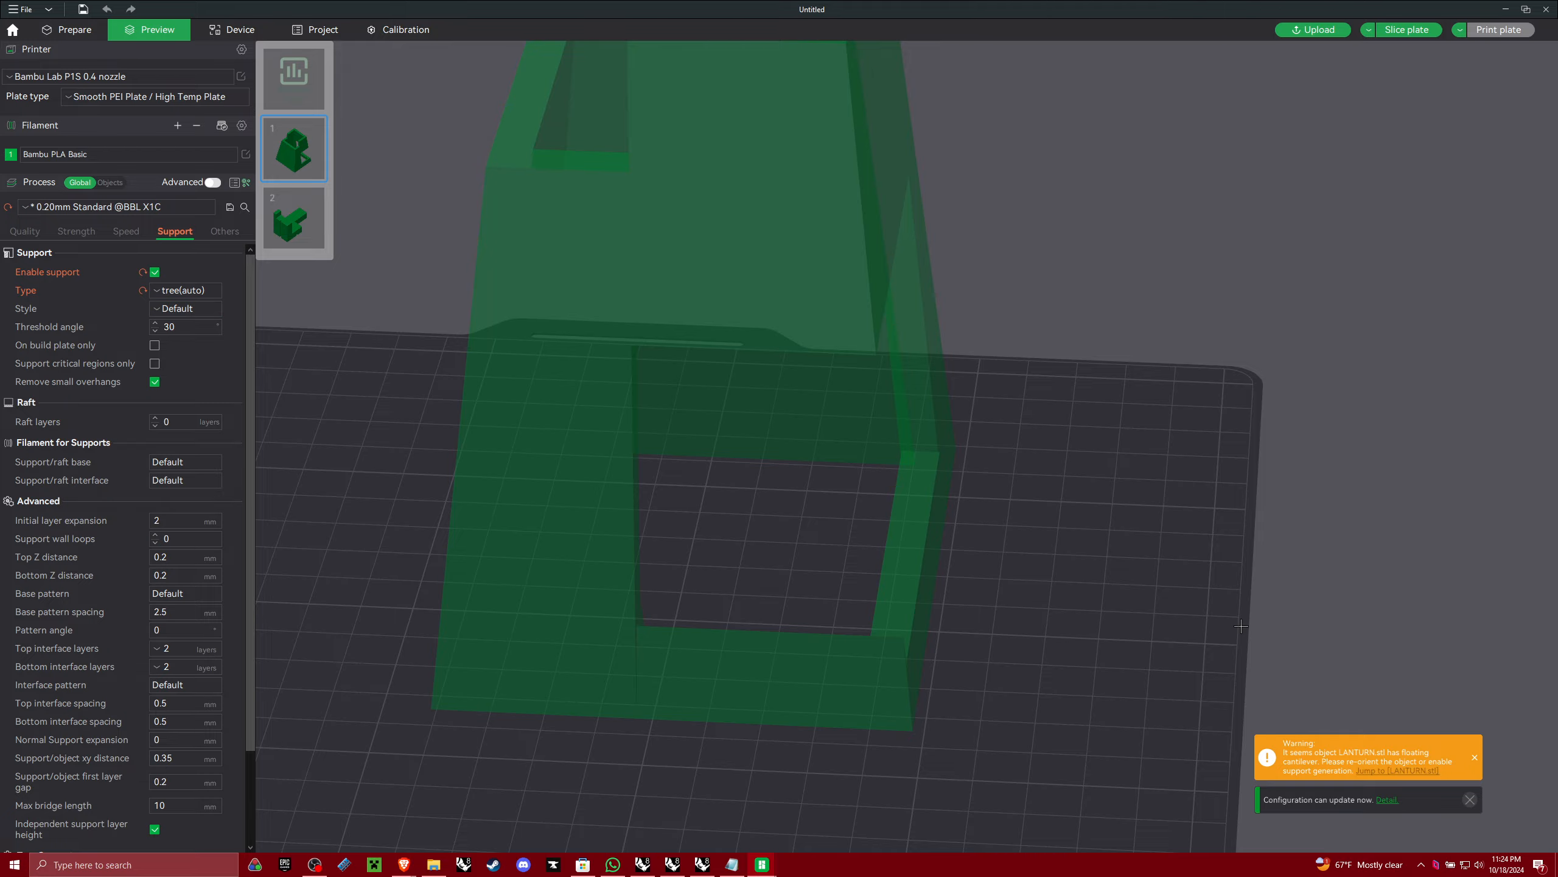
# Slice plate 1 again and examine the tree supports under the tower's overhang
pyautogui.click(1407, 29)
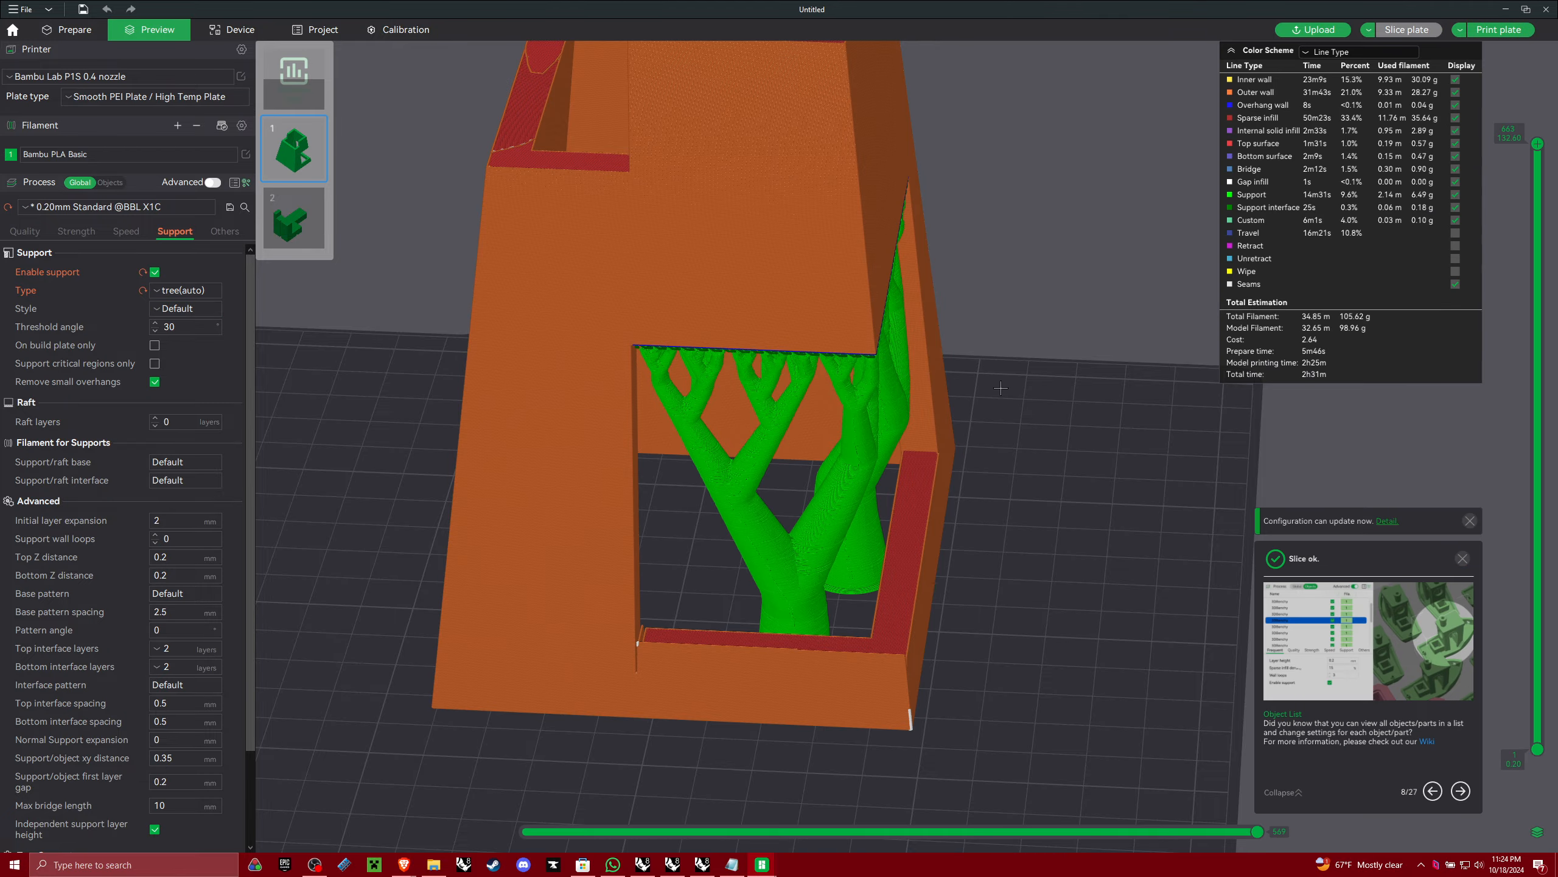
pyautogui.moveTo(1038, 440)
pyautogui.mouseDown()
pyautogui.moveTo(1013, 385)
pyautogui.moveTo(1049, 352)
pyautogui.moveTo(817, 348)
pyautogui.moveTo(1029, 435)
pyautogui.moveTo(1016, 422)
pyautogui.mouseUp()
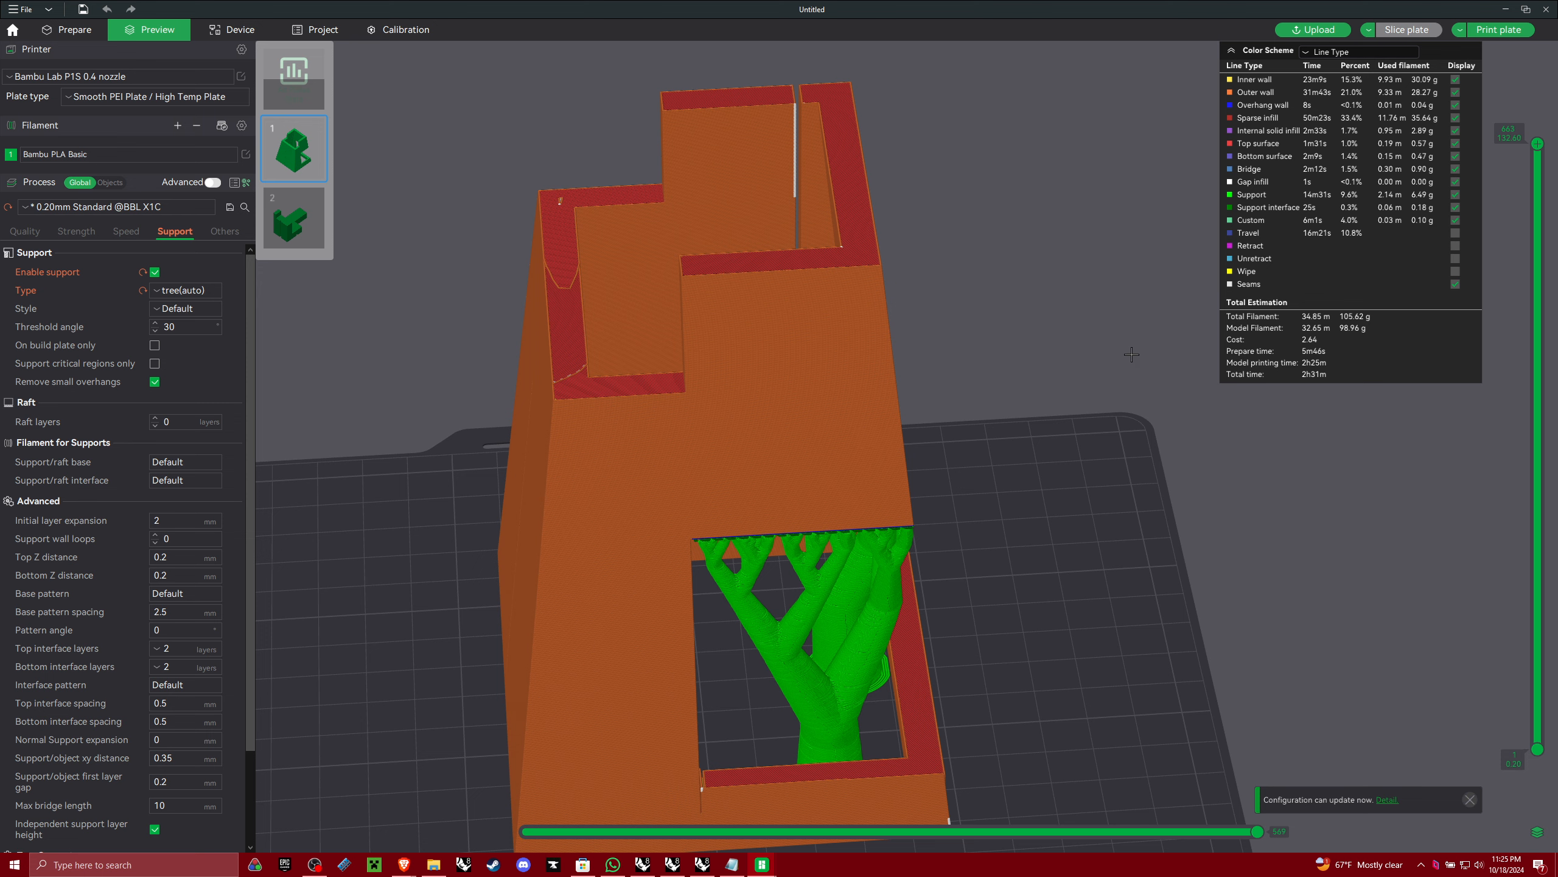
pyautogui.moveTo(919, 420); pyautogui.dragTo(1129, 355)
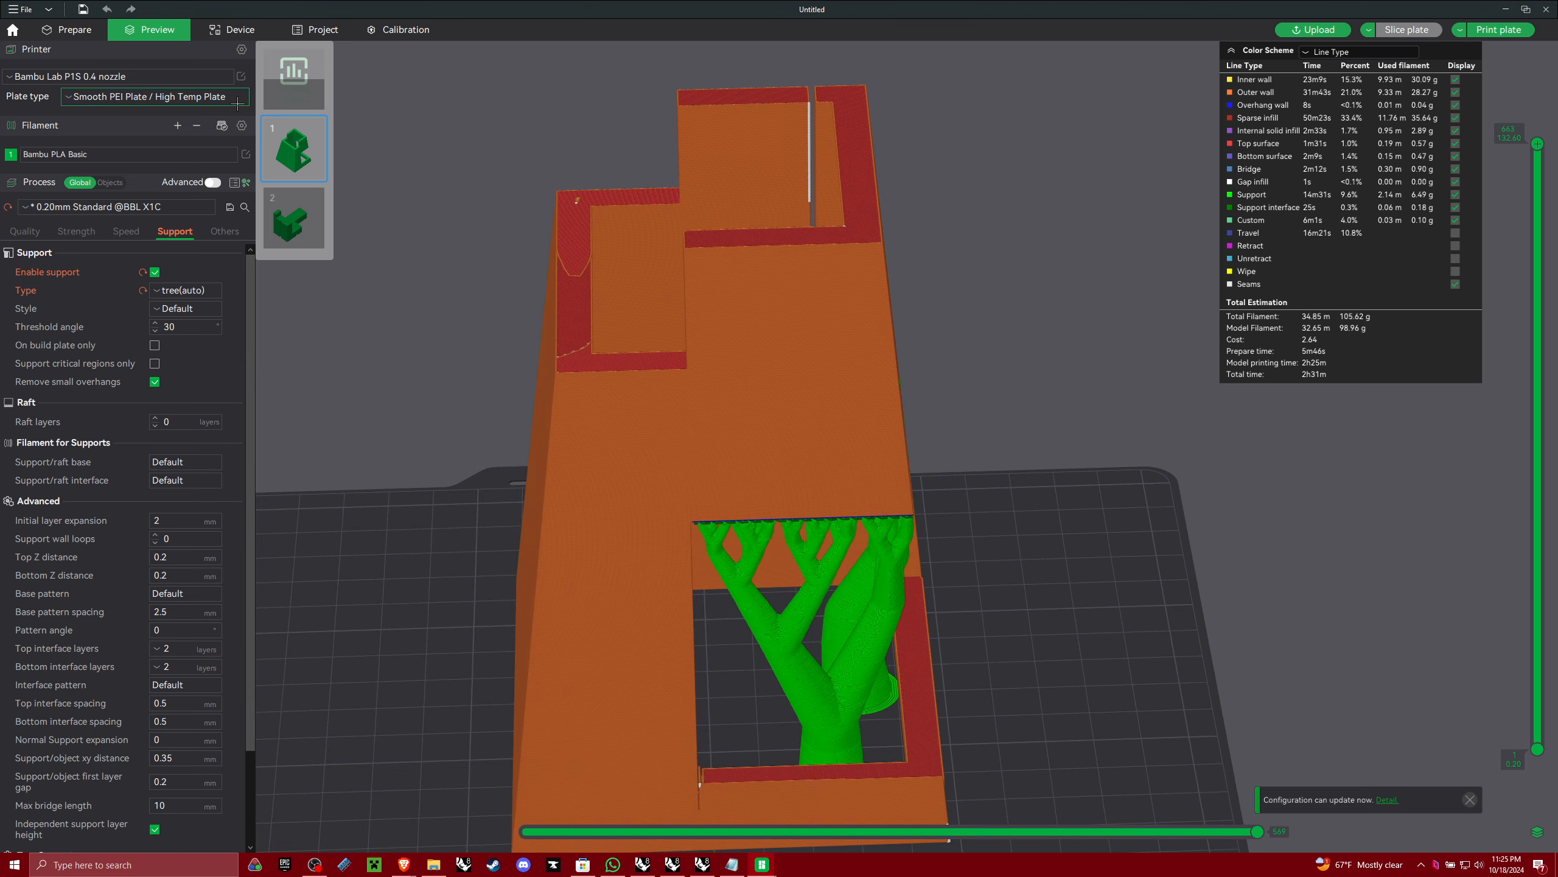
# Try the Bambu Lab X1 Carbon 0.4 nozzle printer preset, returning to Bambu Lab P1S 0.4 nozzle
pyautogui.click(165, 78)
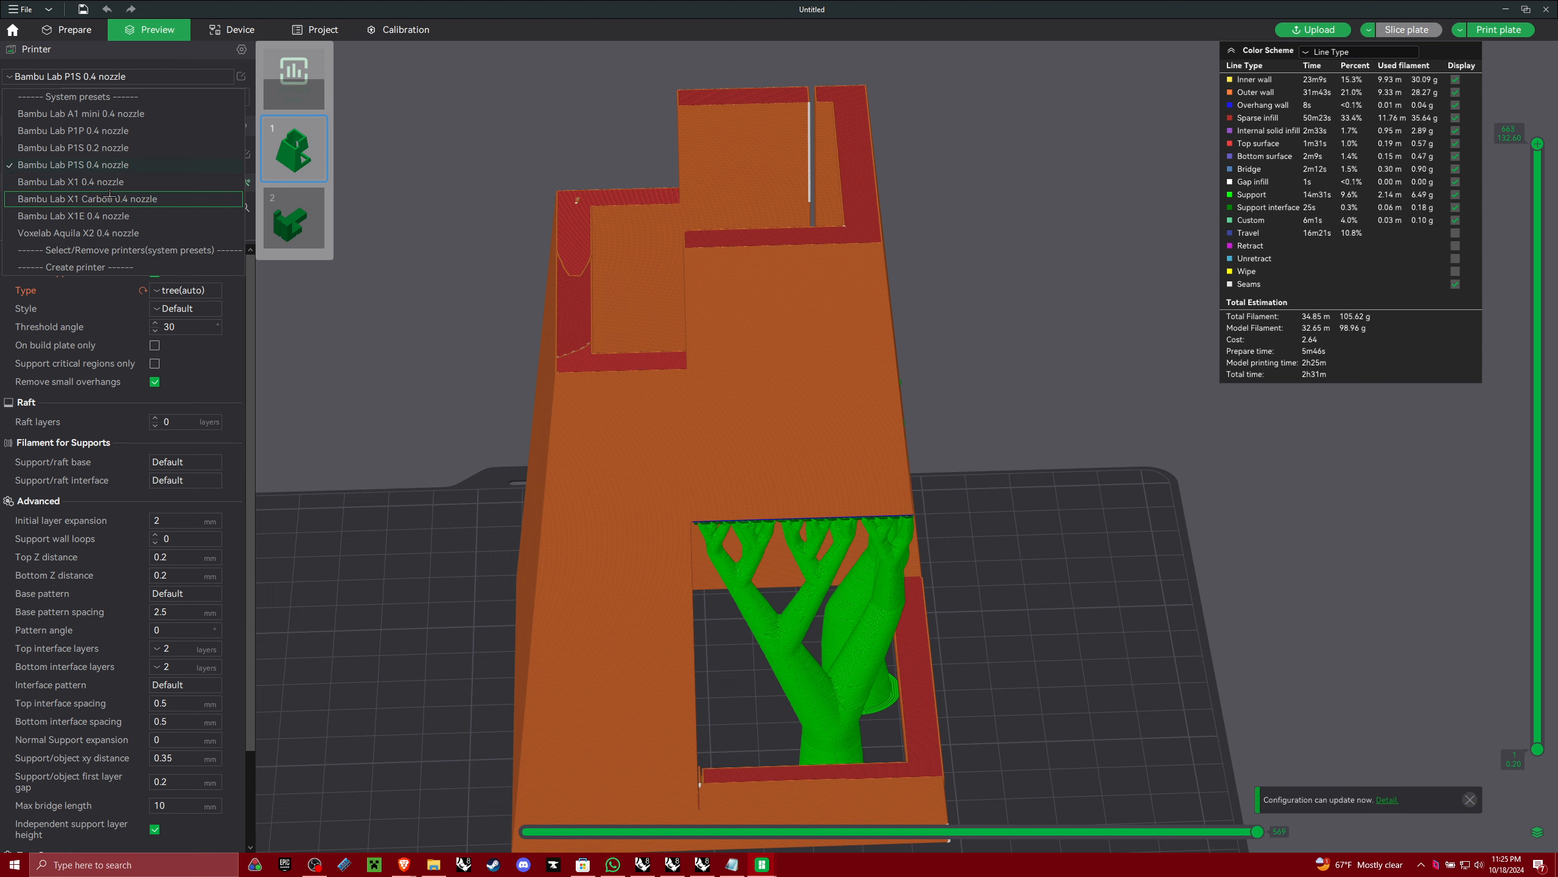
pyautogui.click(112, 79)
pyautogui.click(112, 78)
pyautogui.click(116, 203)
pyautogui.click(110, 76)
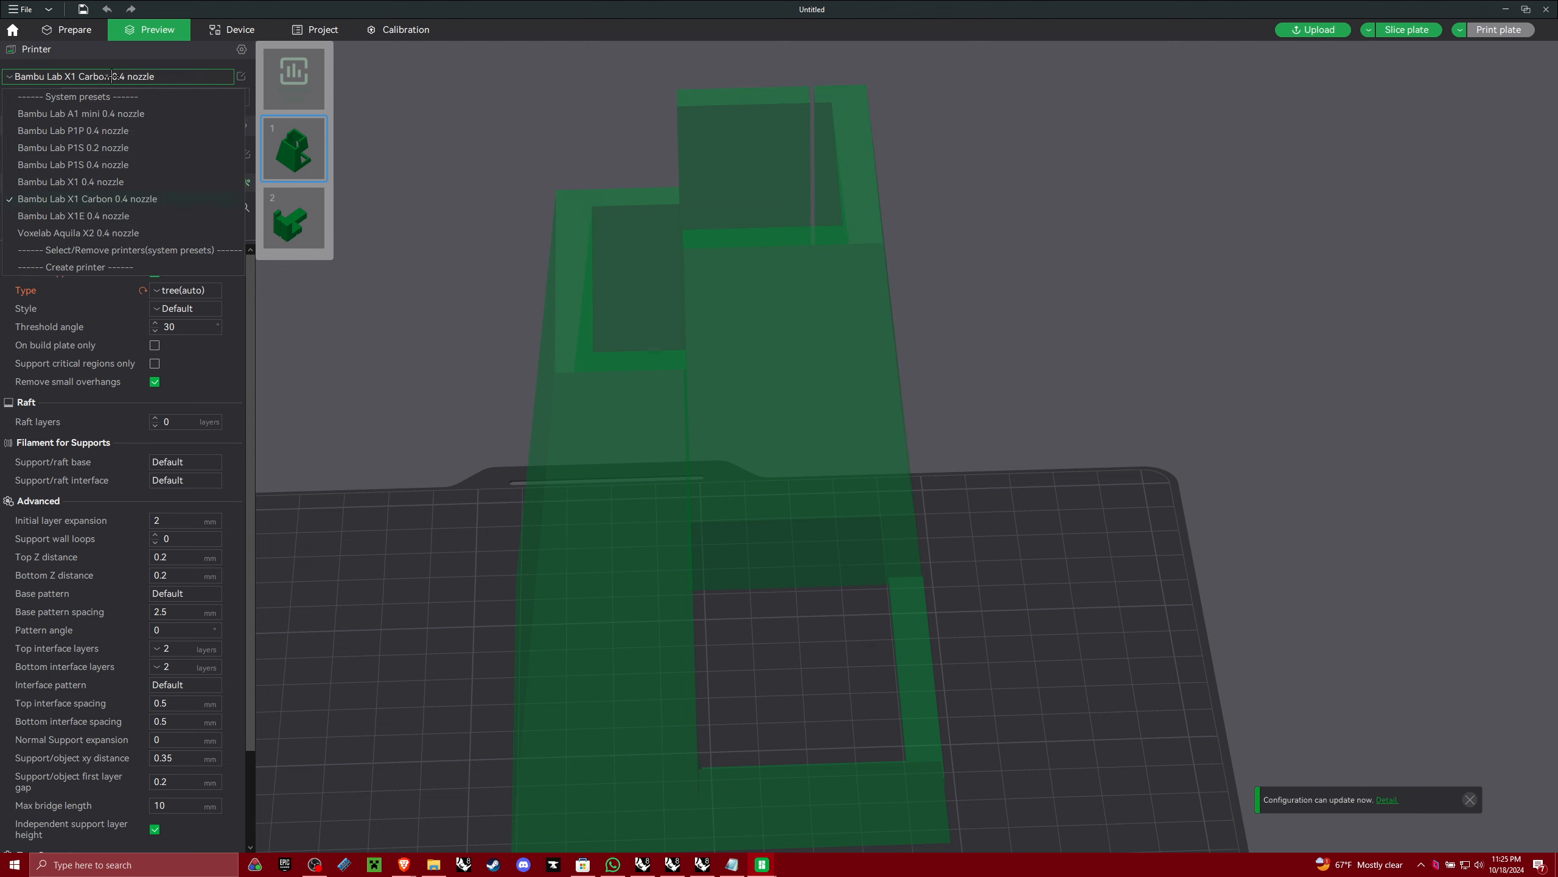
pyautogui.click(104, 165)
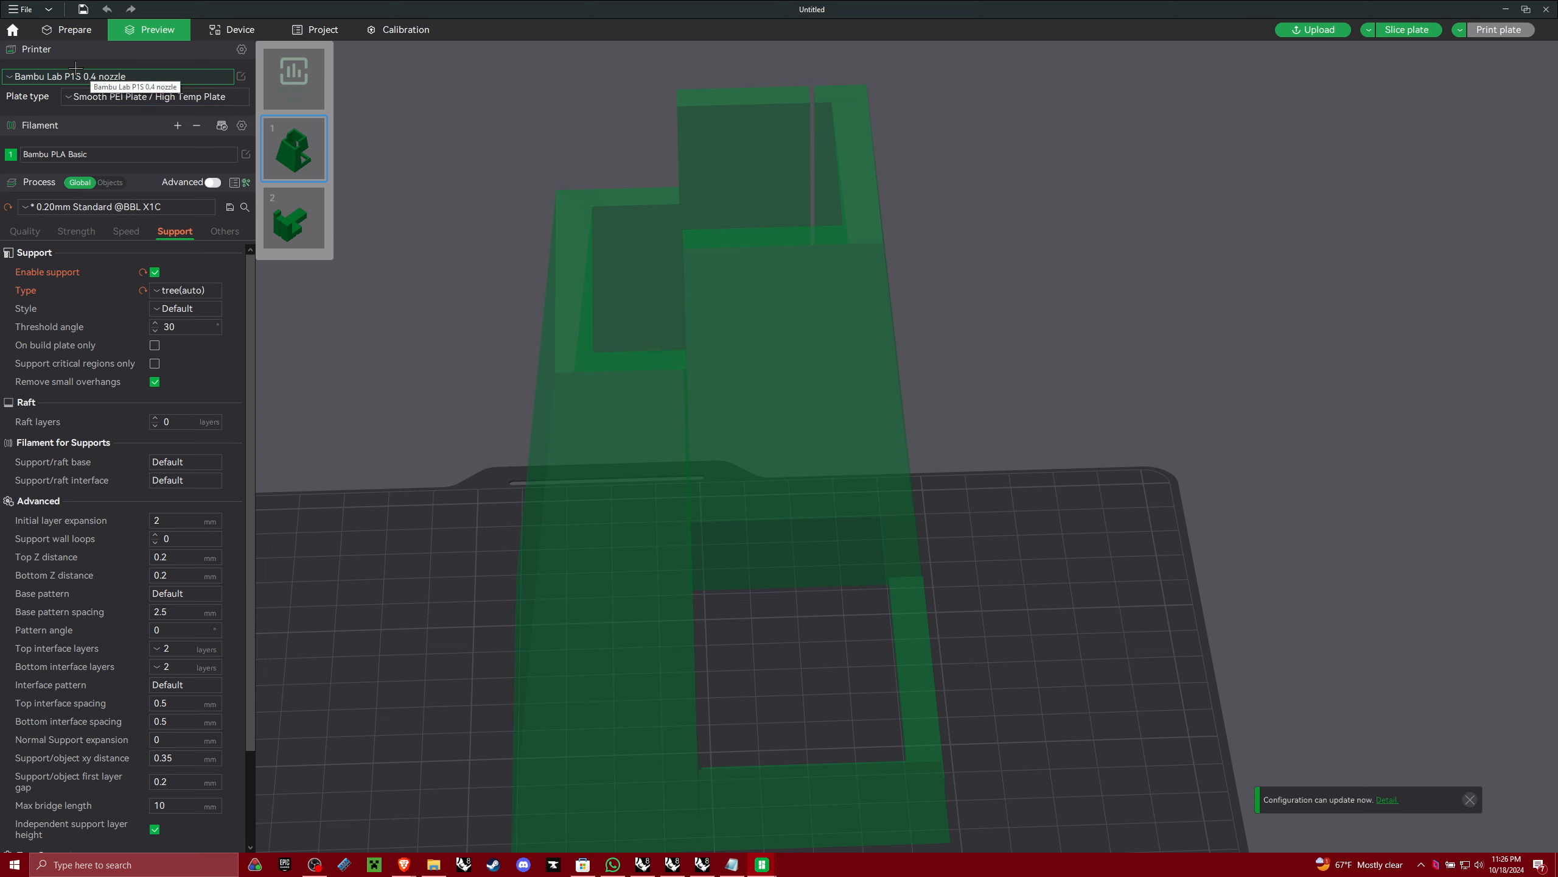
# Open the list of plate types for the printer
pyautogui.click(158, 98)
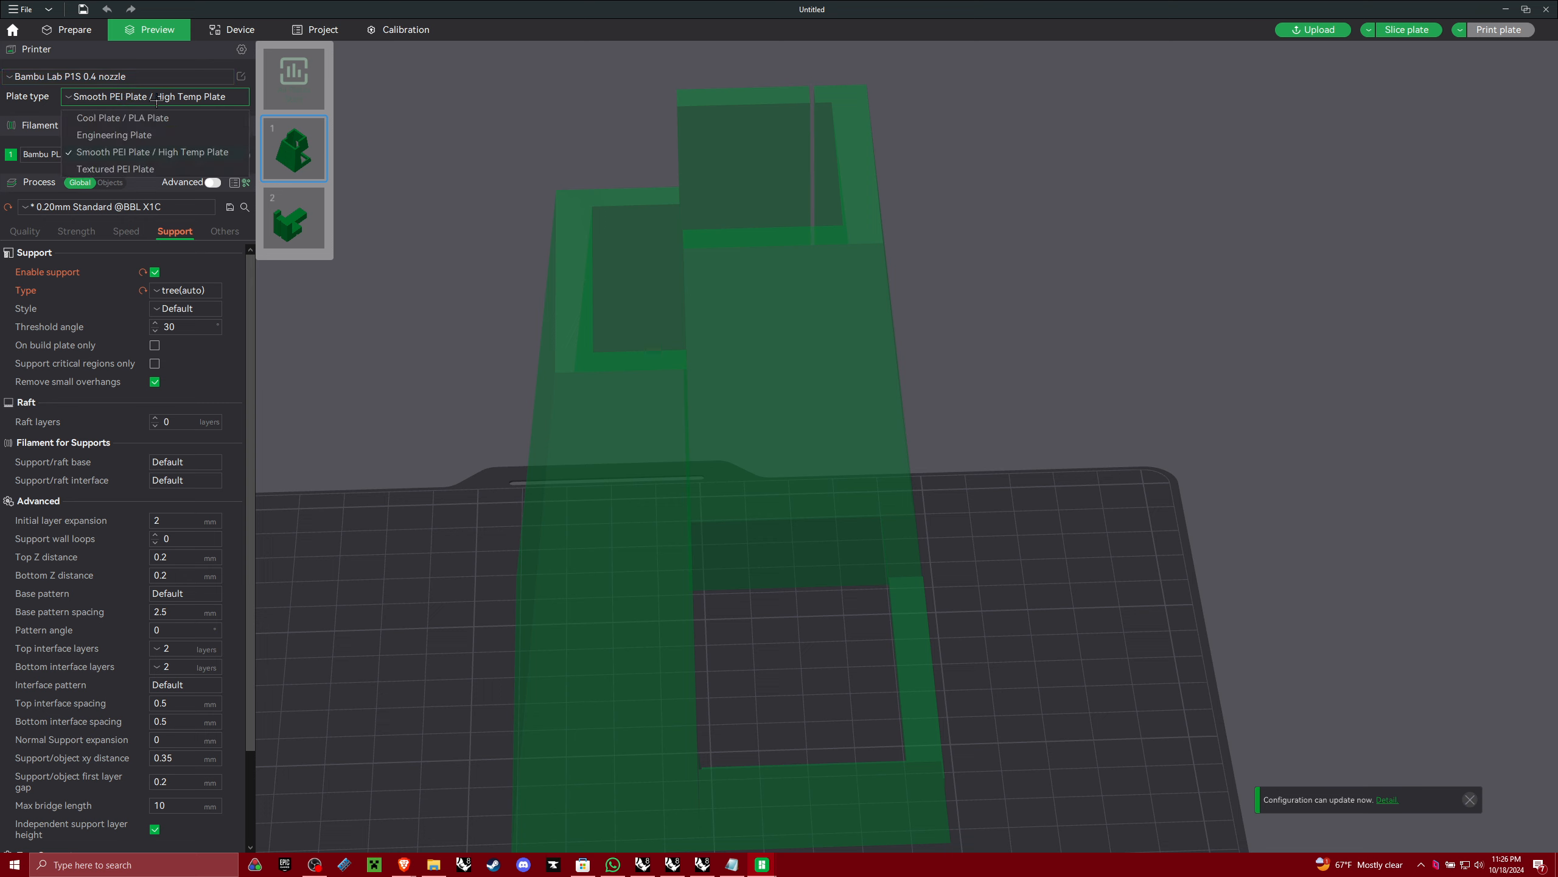